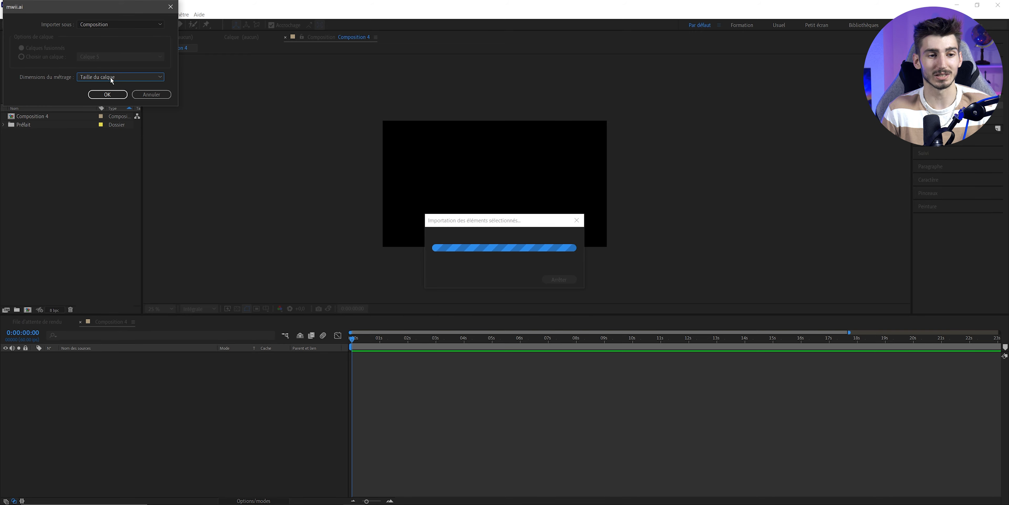
Import mwii.ai as a composition with footage dimensions set to layer size, and open the mwii 2 composition.
click(110, 95)
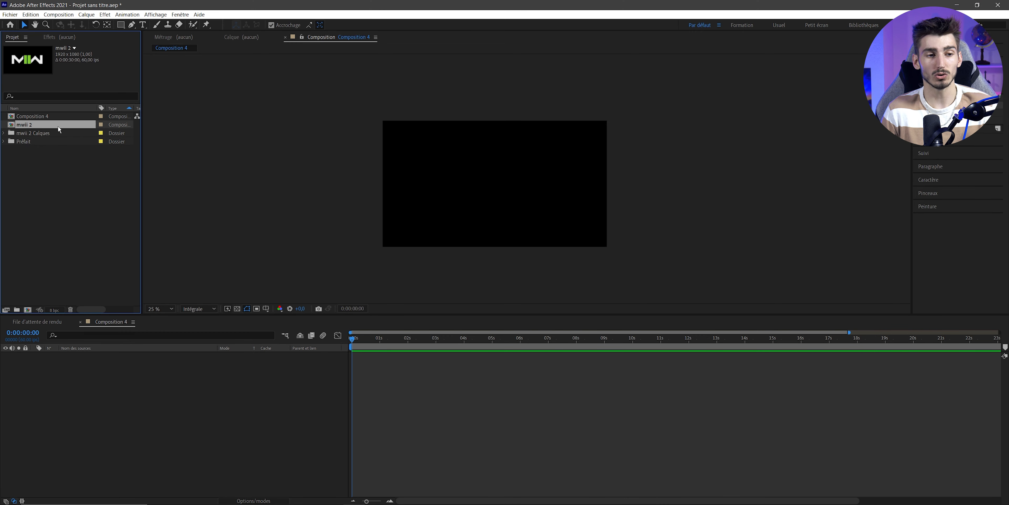
double_click(38, 124)
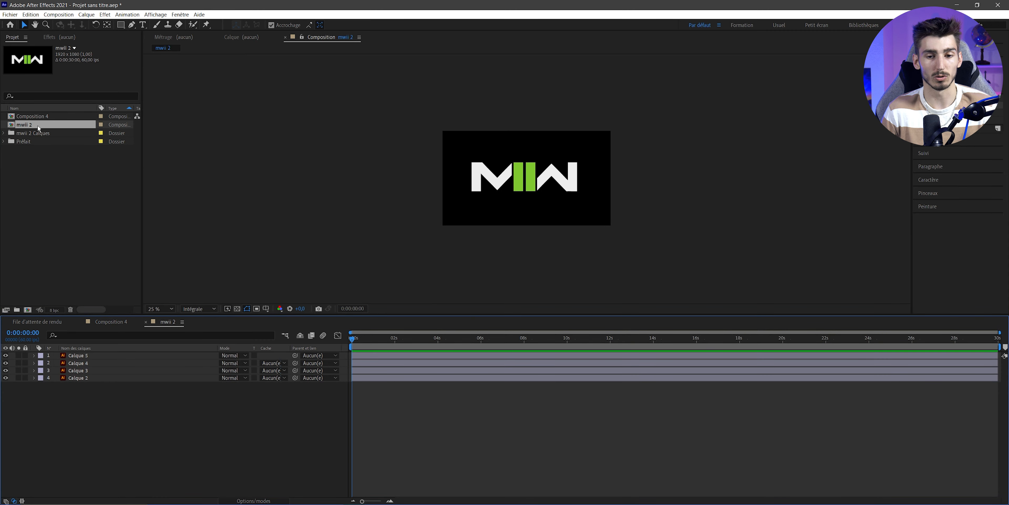
Create shape layers from all four vector layers of the logo in the mwii 2 composition.
scroll(473, 182, up, 4)
click(78, 370)
click(78, 363)
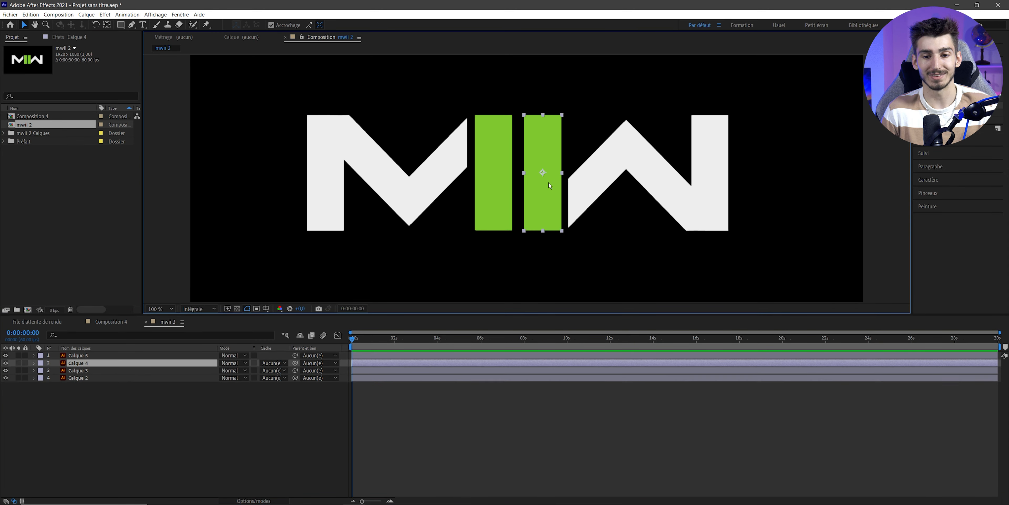
click(78, 355)
click(78, 370)
click(94, 378)
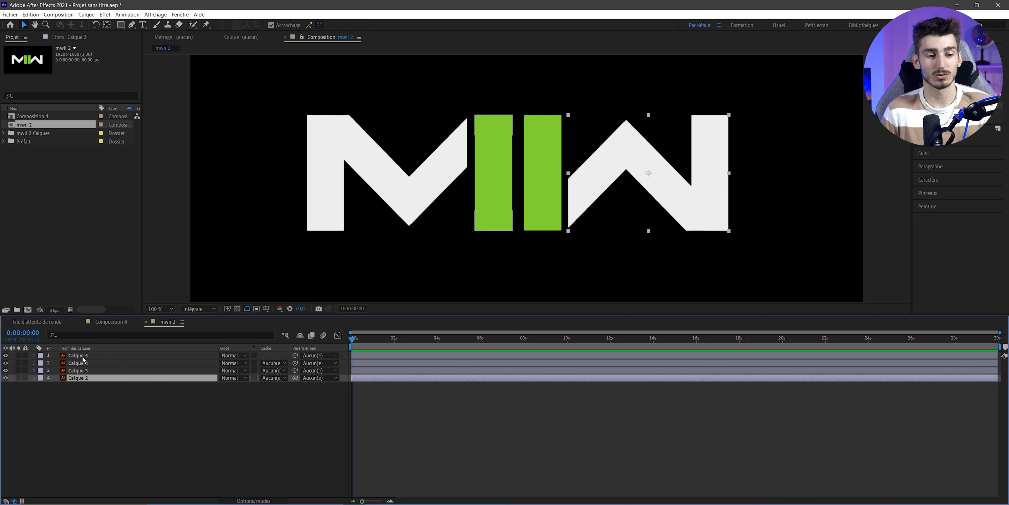
shift+click(84, 356)
right_click(84, 359)
mouse_move(125, 295)
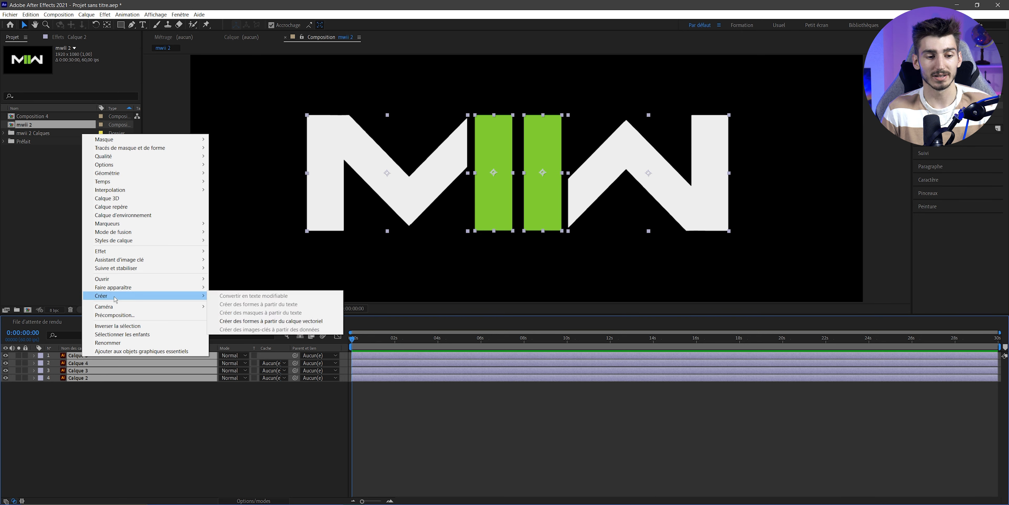
click(294, 321)
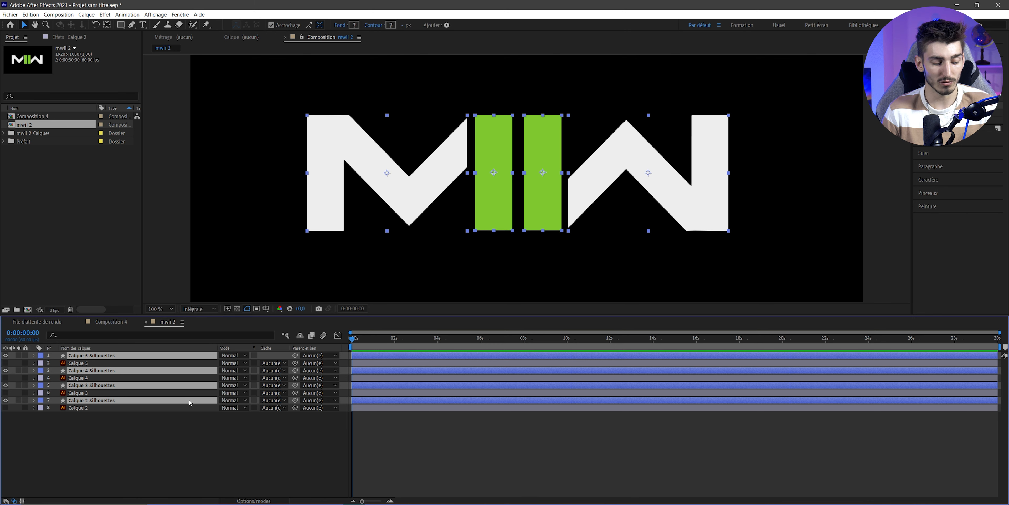
Copy the four logo shape layers into Composition 4 and close the mwii 2 composition.
click(109, 322)
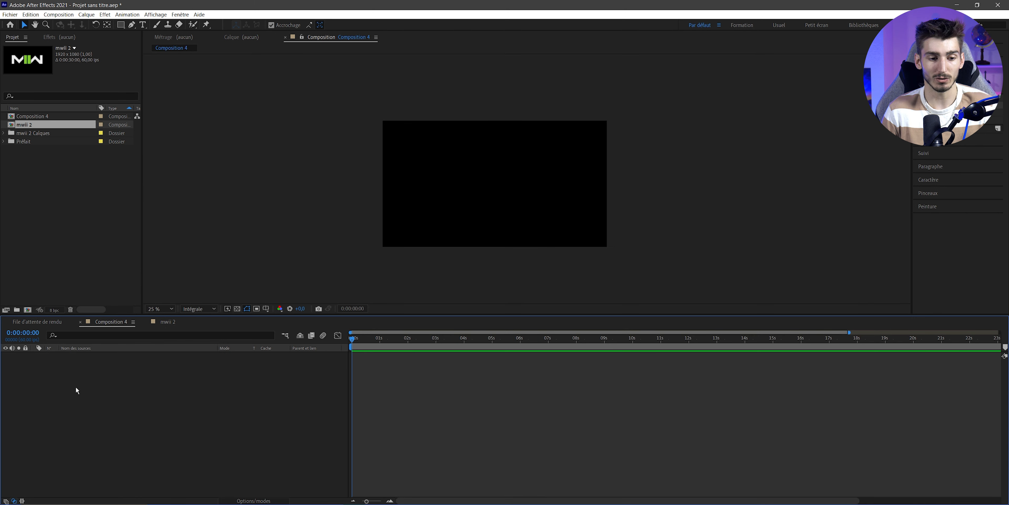
key(ctrl+v)
click(156, 322)
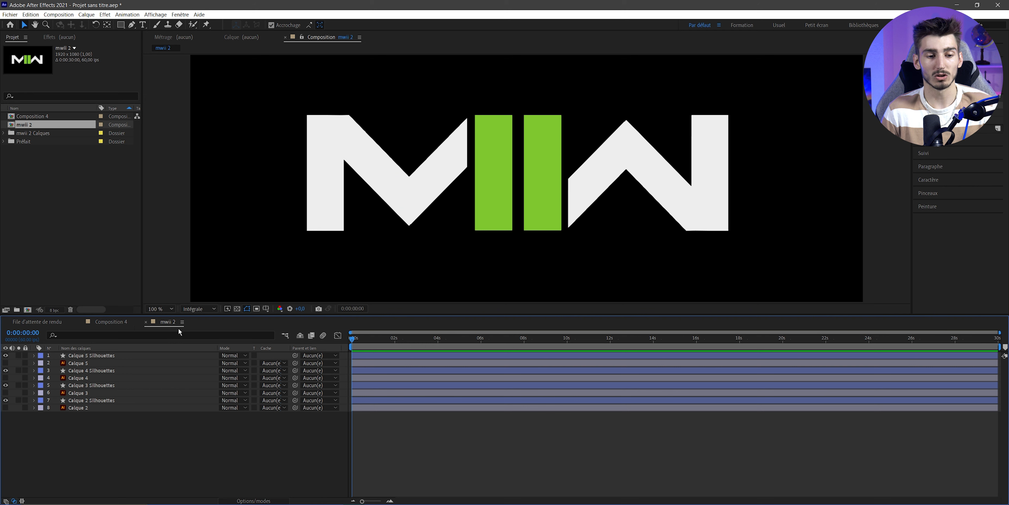
click(146, 322)
drag(601, 263, 337, 157)
drag(456, 200, 478, 200)
click(346, 88)
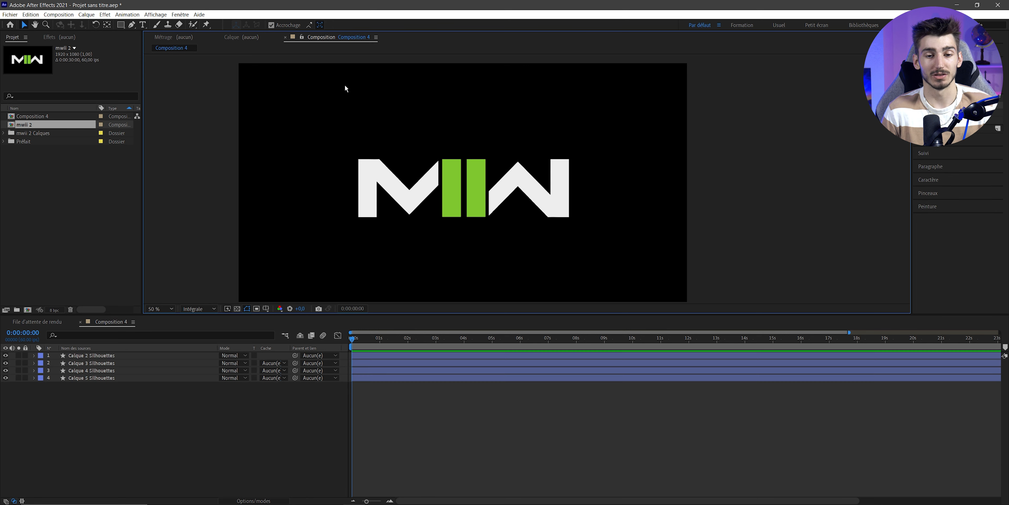
scroll(395, 202, down, 1)
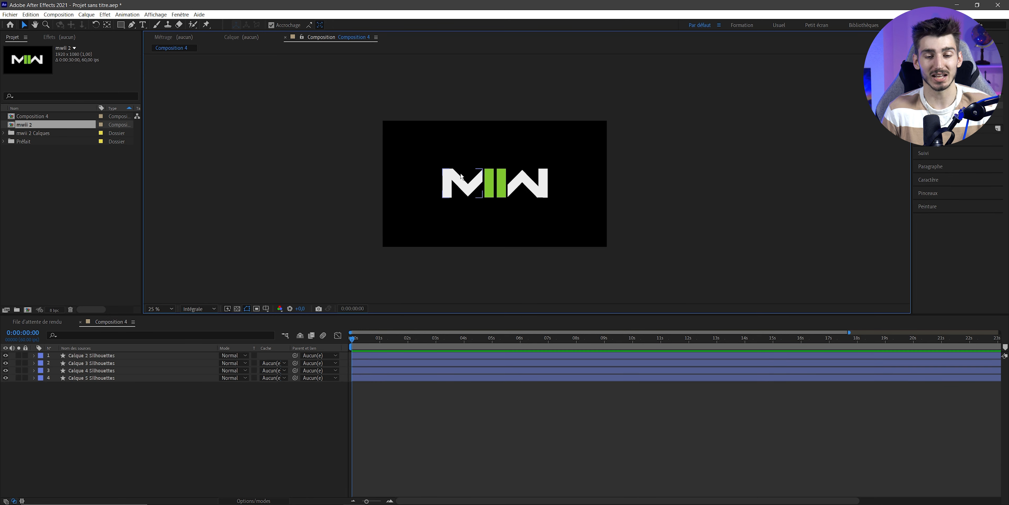
key(q)
mouse_move(404, 137)
mouse_down()
mouse_move(446, 176)
mouse_move(586, 229)
mouse_up()
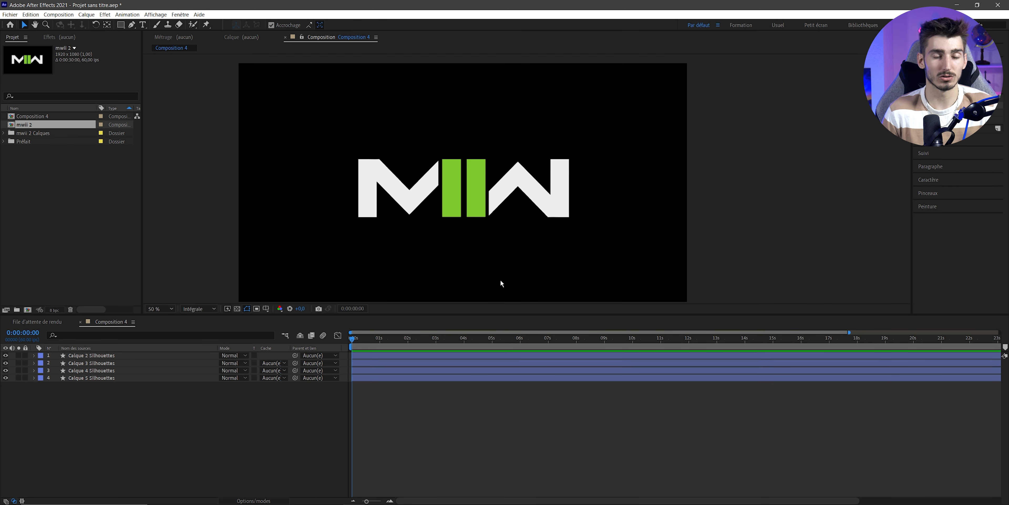
Precompose the four shape layers in Composition 4 into a new composition named "logo".
drag(118, 443, 91, 355)
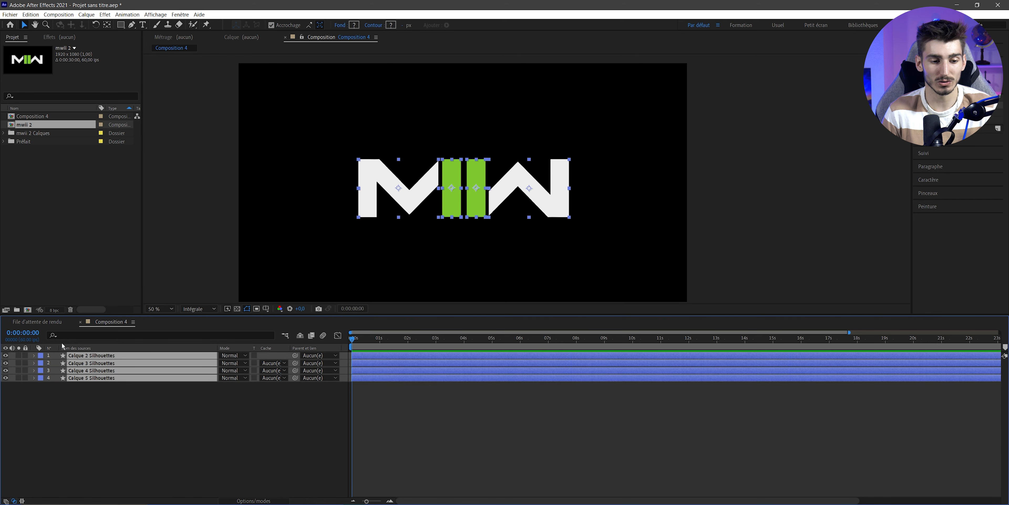
right_click(91, 364)
click(117, 321)
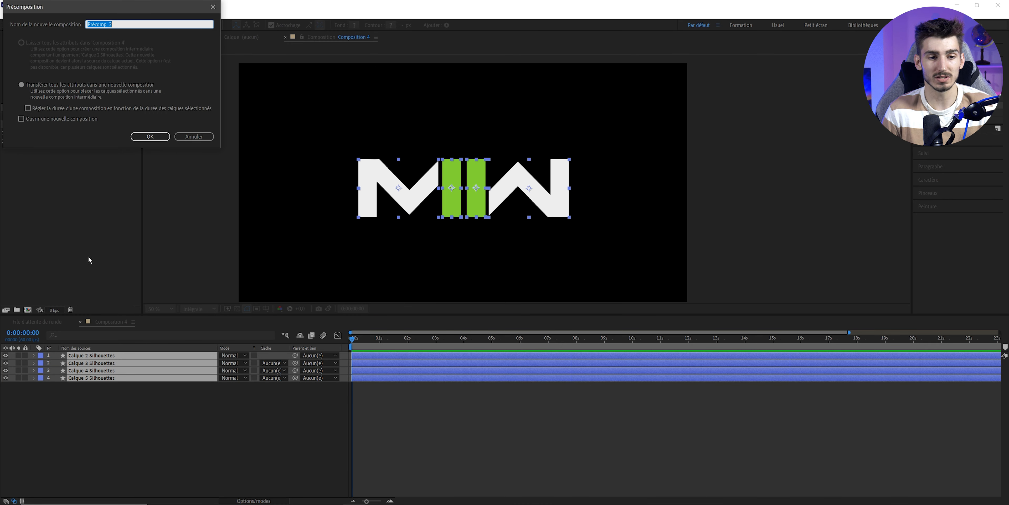
text(logo)
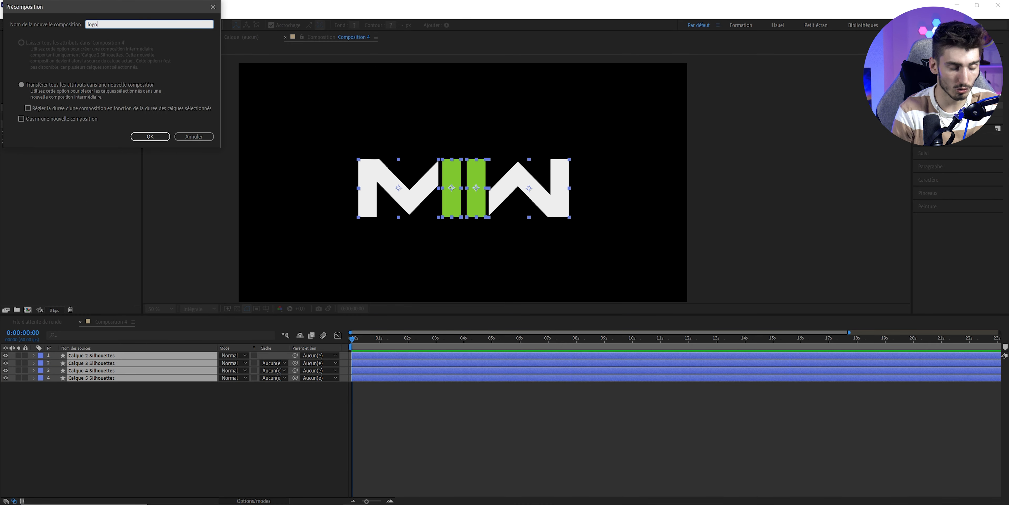
key(Return)
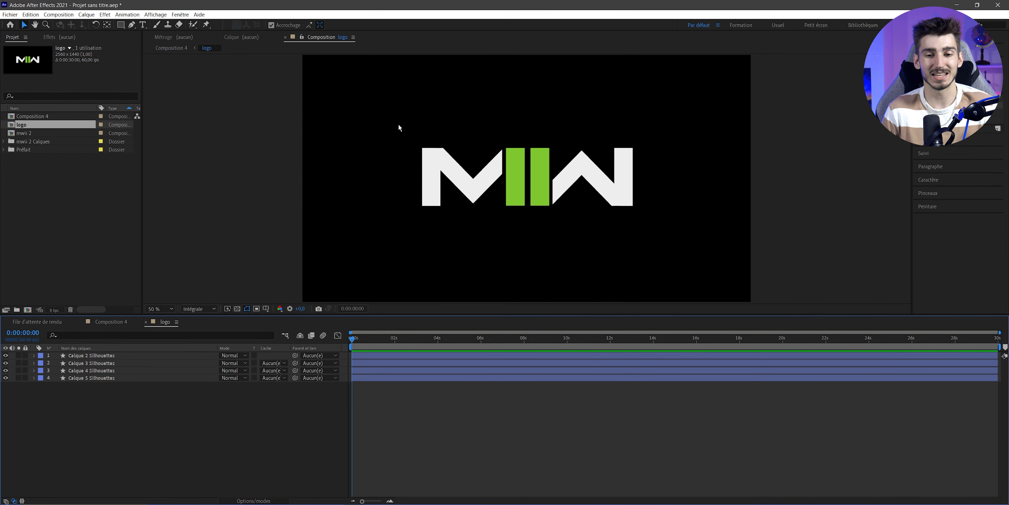
drag(399, 128, 691, 262)
click(394, 210)
key(comma)
key(comma)
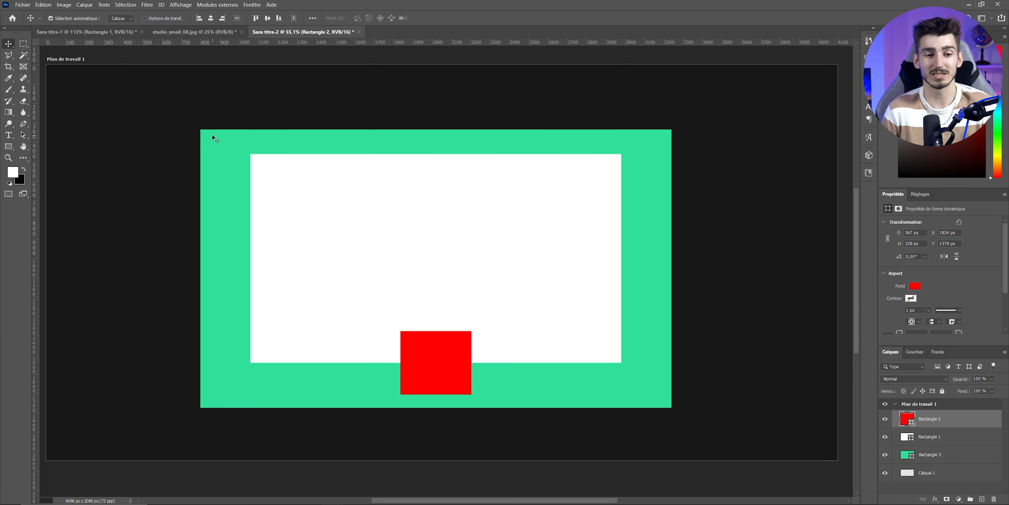
click(215, 139)
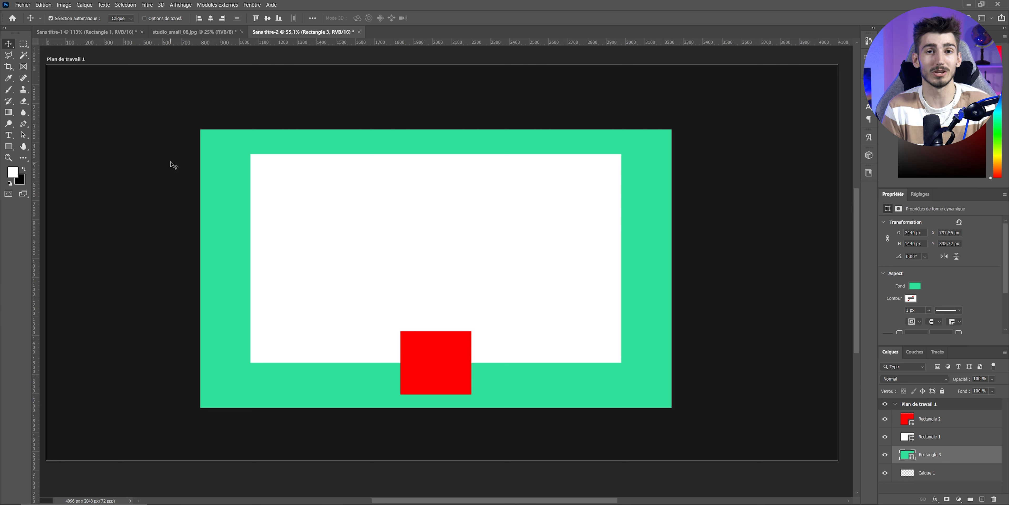
click(288, 206)
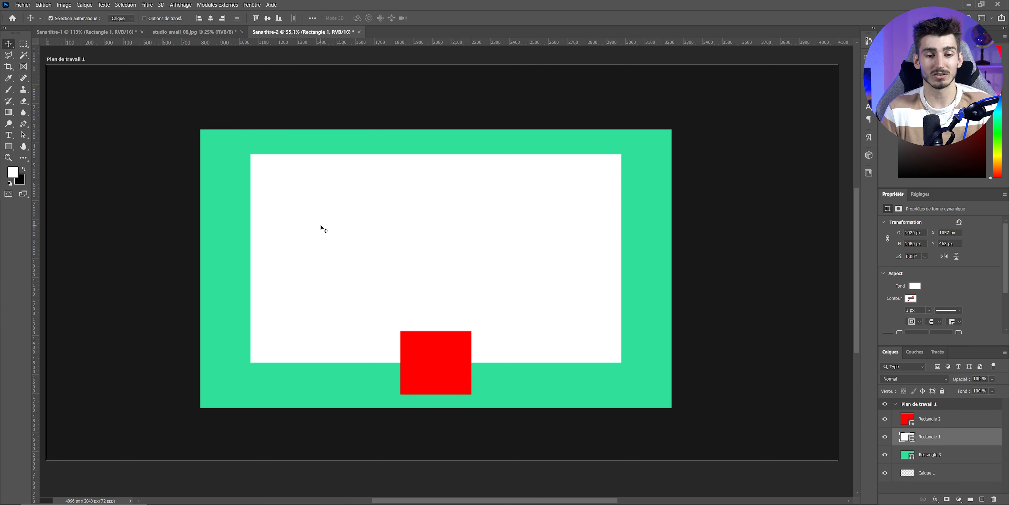
click(446, 358)
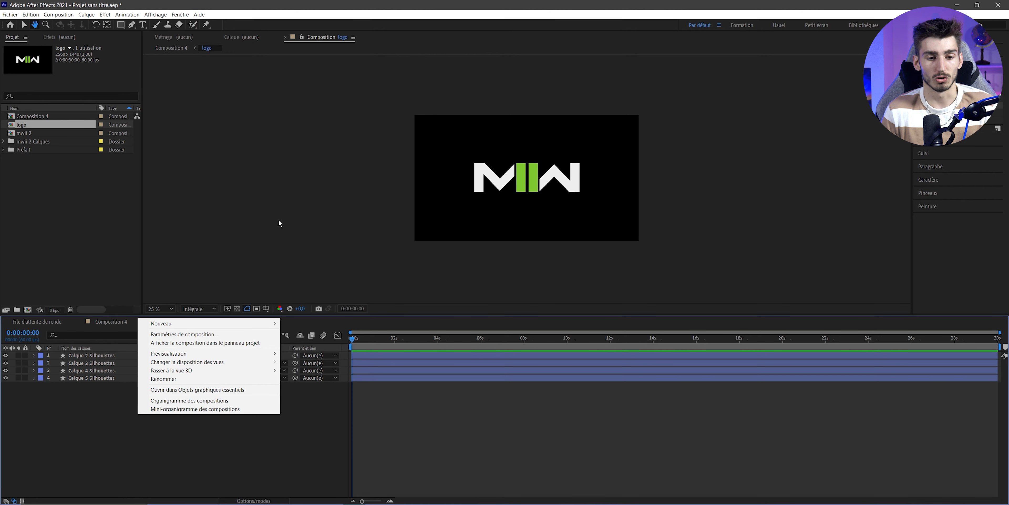
Set the logo composition's width and height to 400 px each.
click(315, 229)
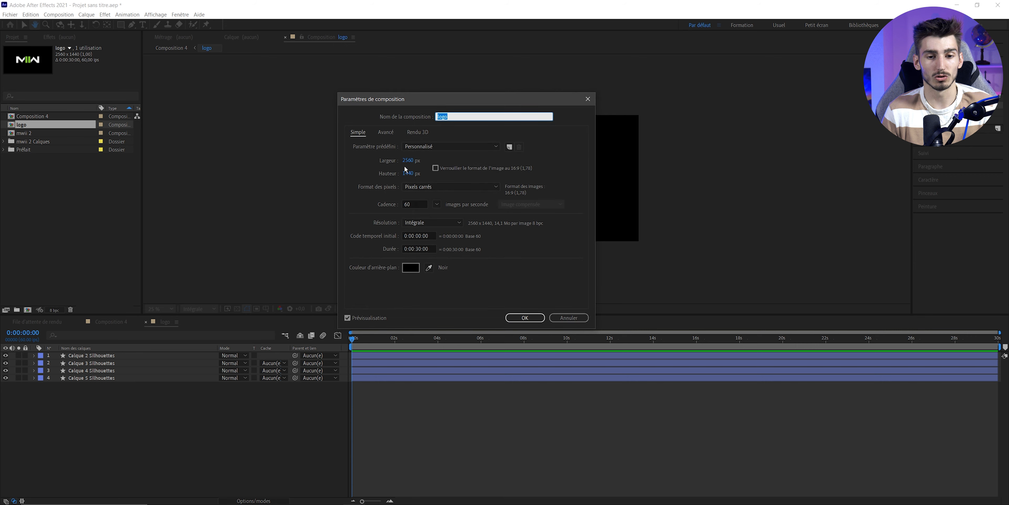
click(408, 160)
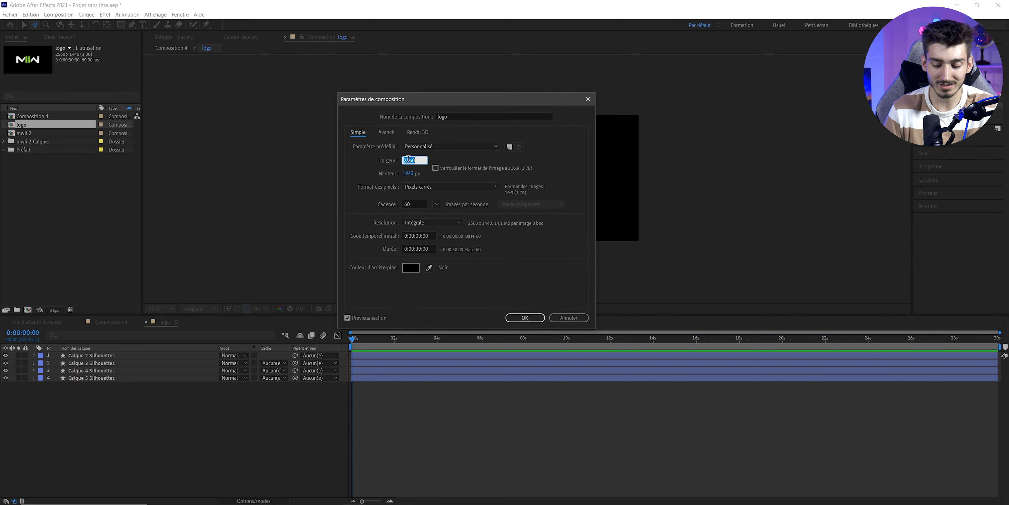
text(400)
click(410, 173)
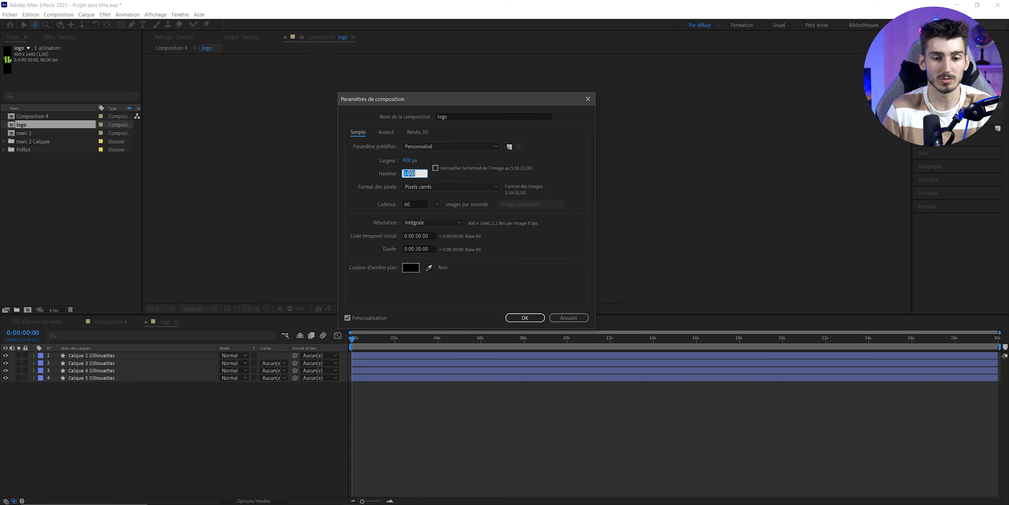
text(400)
key(Return)
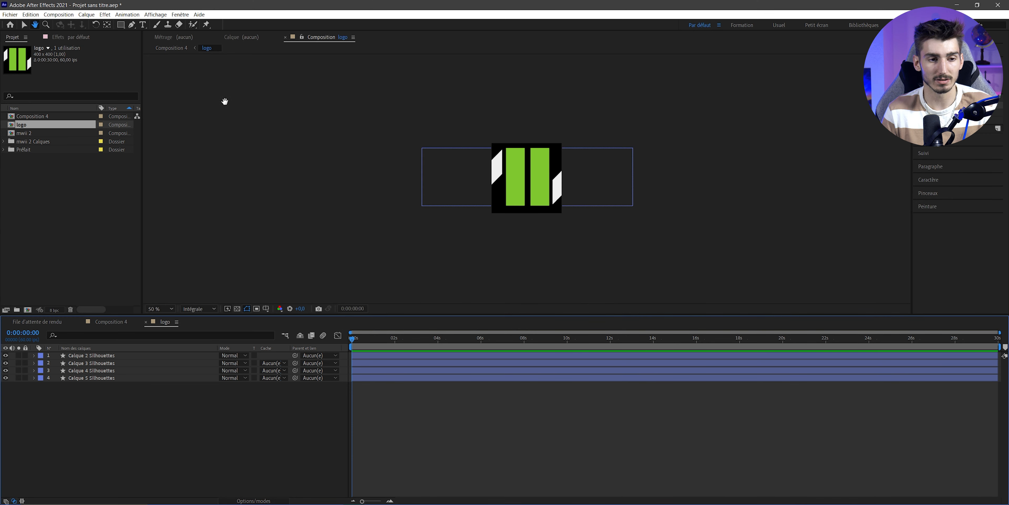
Add a null object to the logo composition.
key(v)
drag(644, 240, 409, 153)
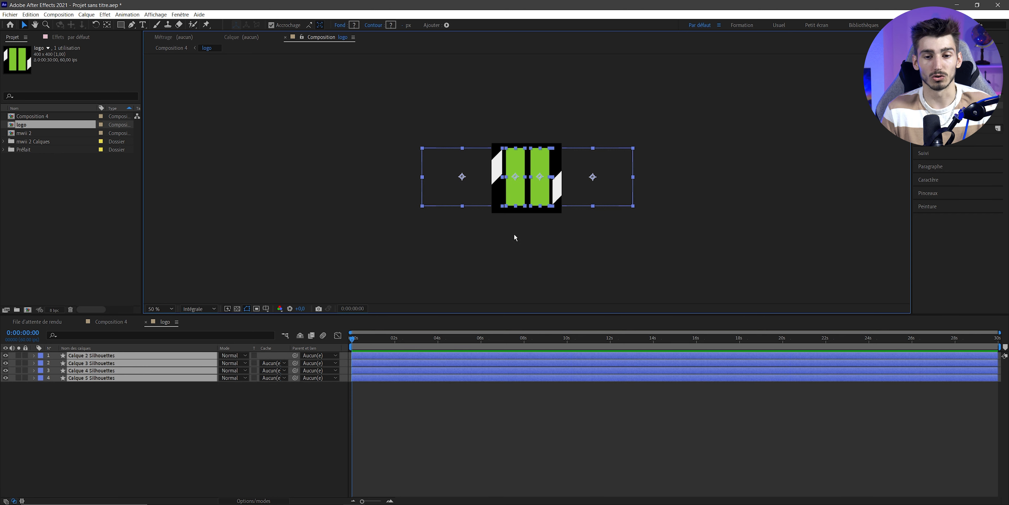
click(412, 248)
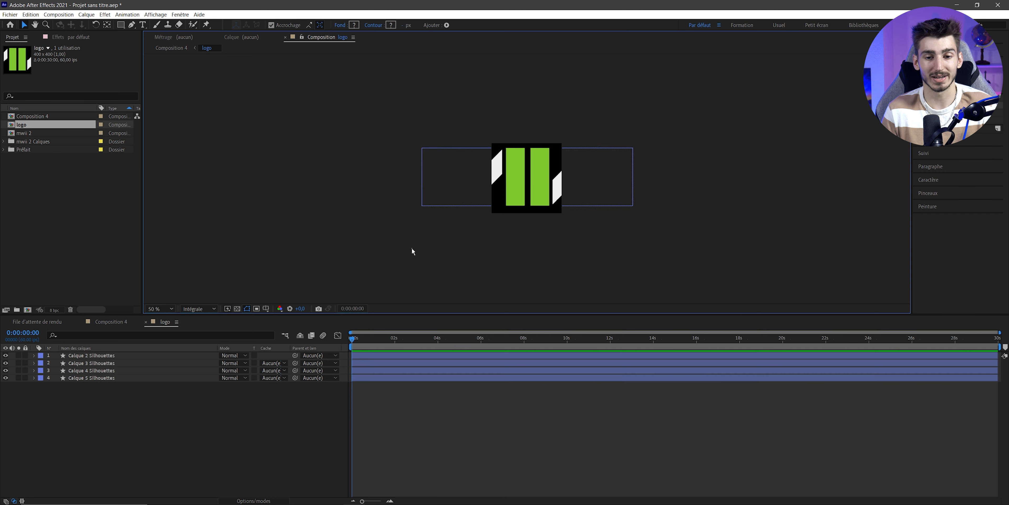
right_click(109, 397)
mouse_move(157, 401)
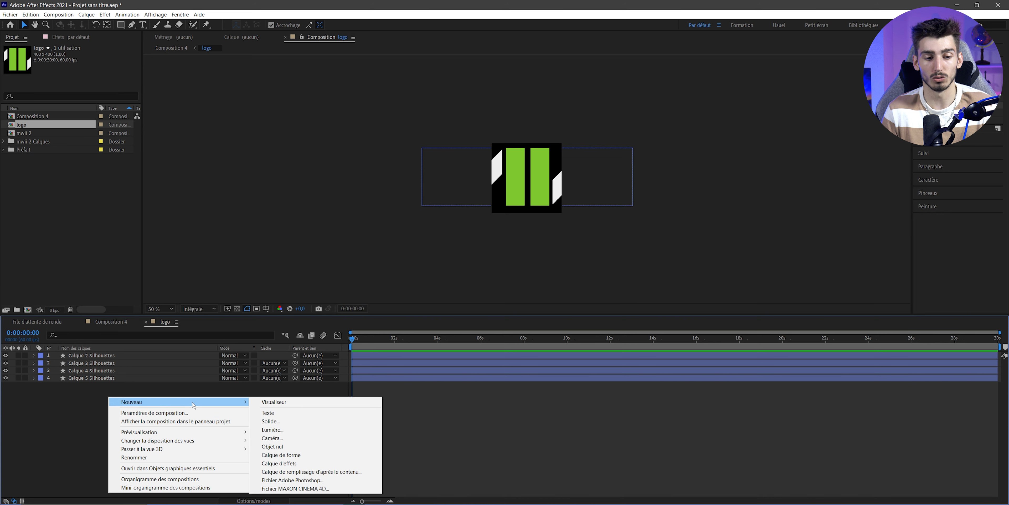
click(282, 446)
key(slash)
Centre the null object's anchor point in its layer content and centre the null in the composition view.
right_click(74, 359)
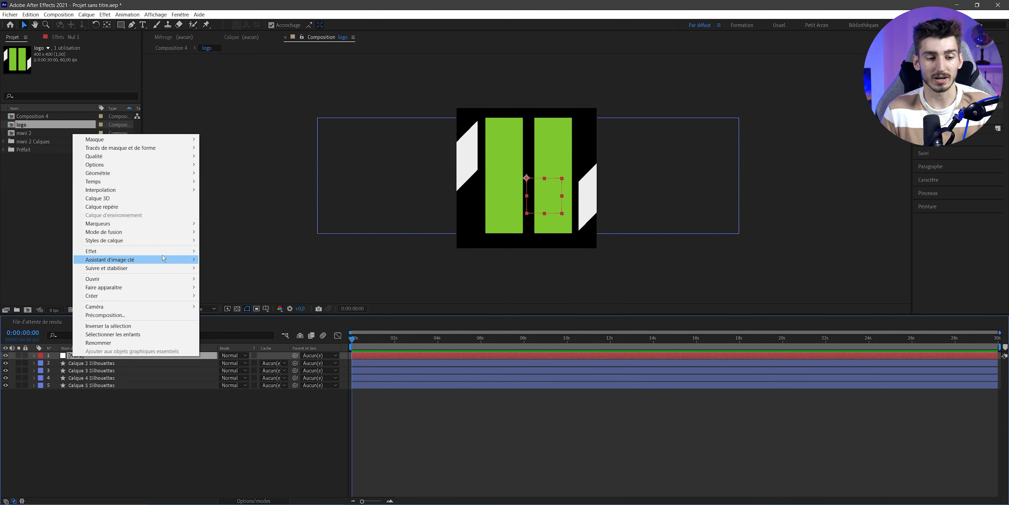
mouse_move(157, 172)
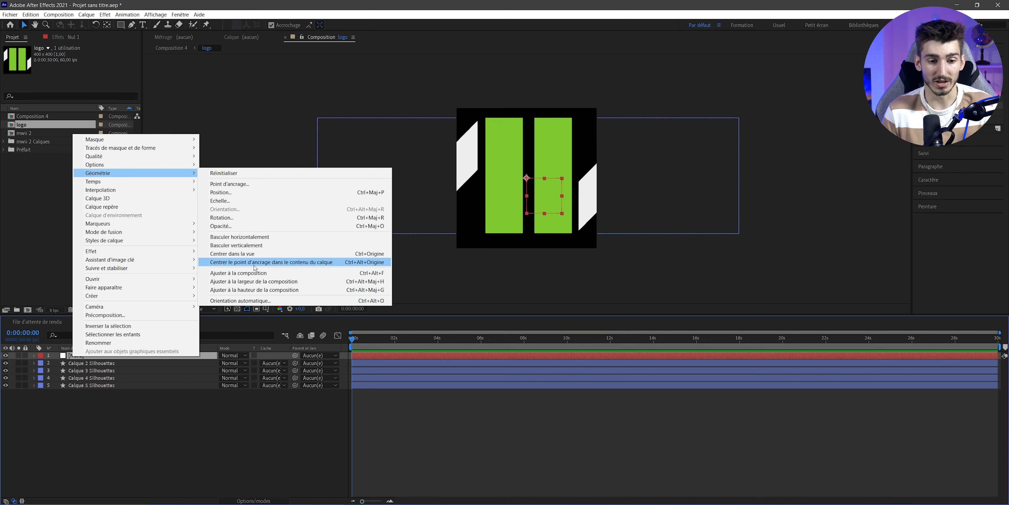
click(254, 265)
right_click(97, 355)
mouse_move(123, 173)
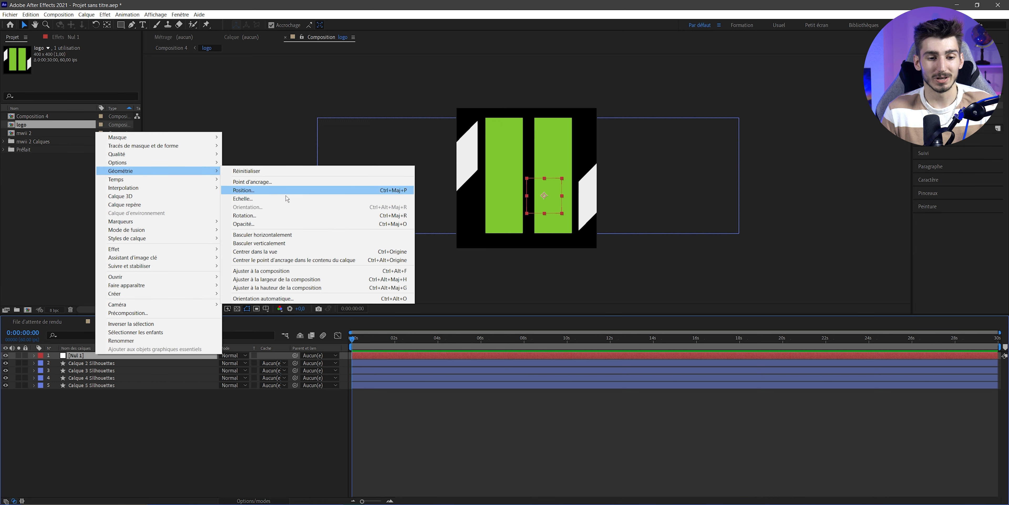
click(255, 252)
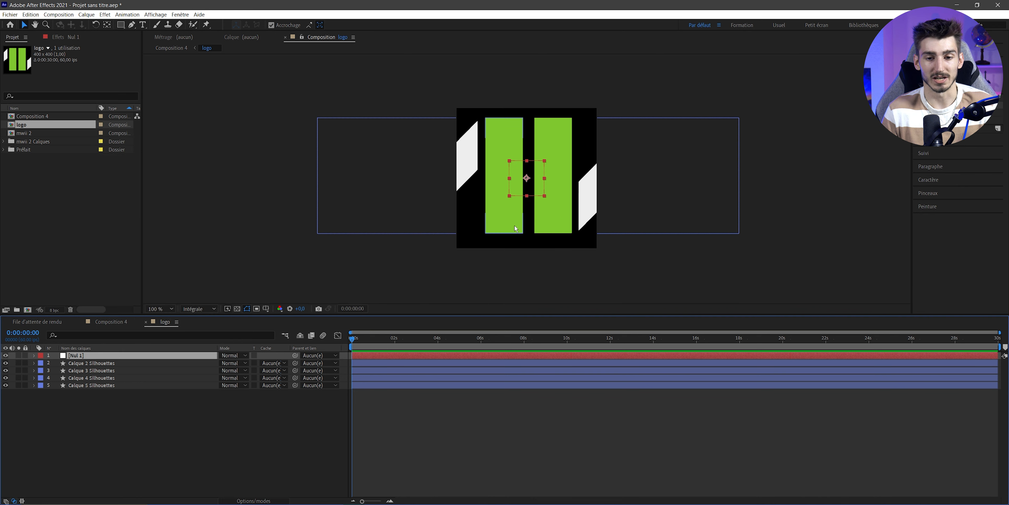
Parent the four logo shape layers to the null object.
click(91, 385)
shift+click(86, 363)
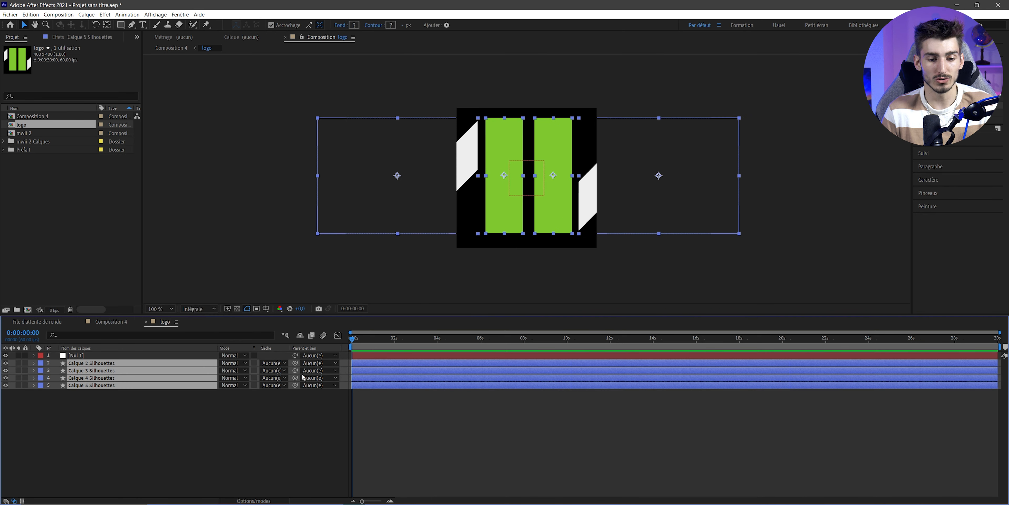
drag(295, 363, 81, 357)
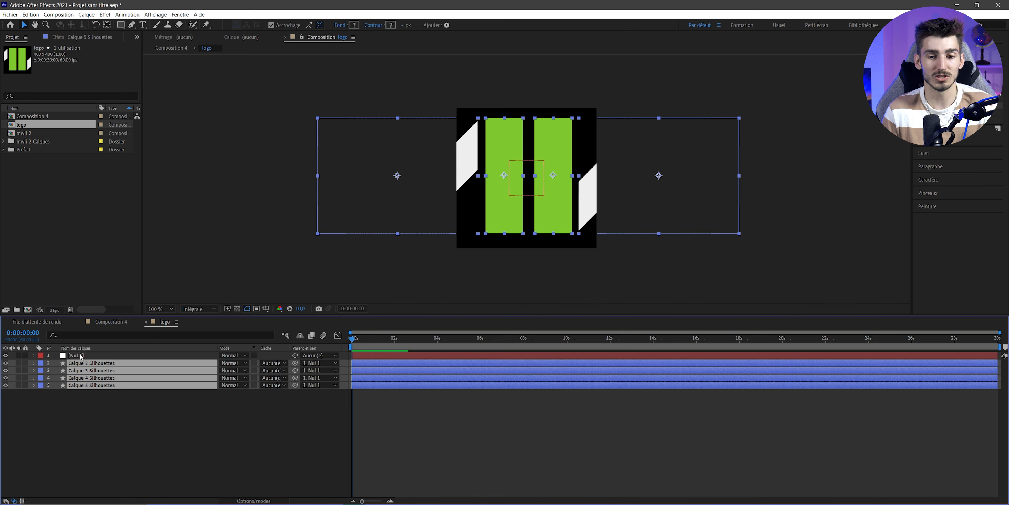
Set the null object's scale to 20% so that the whole logo fits inside the composition.
click(81, 355)
drag(544, 163, 534, 184)
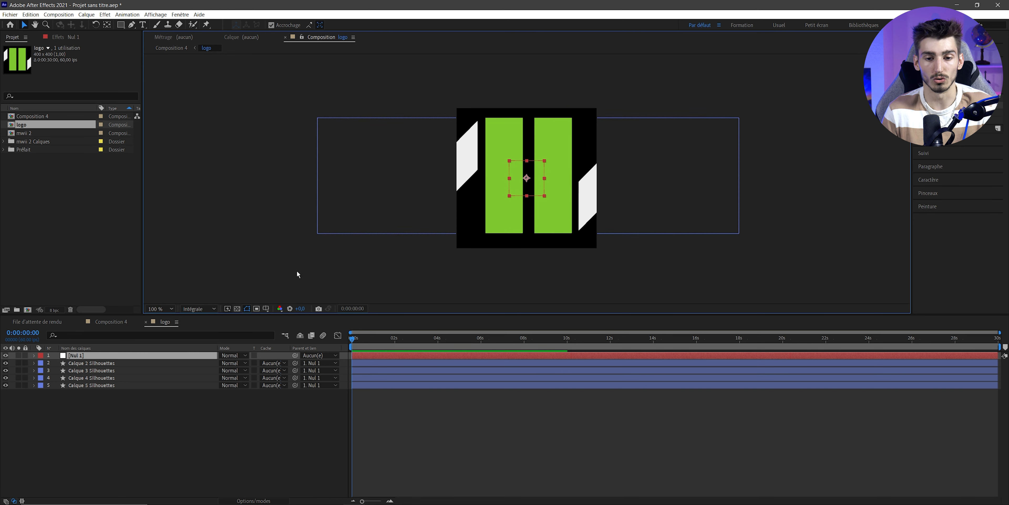
key(s)
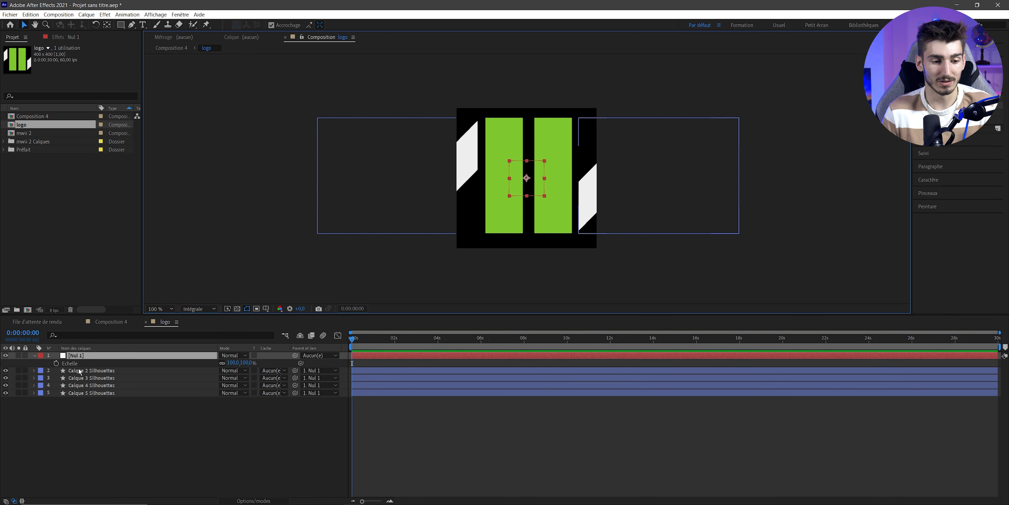
drag(235, 362, 207, 370)
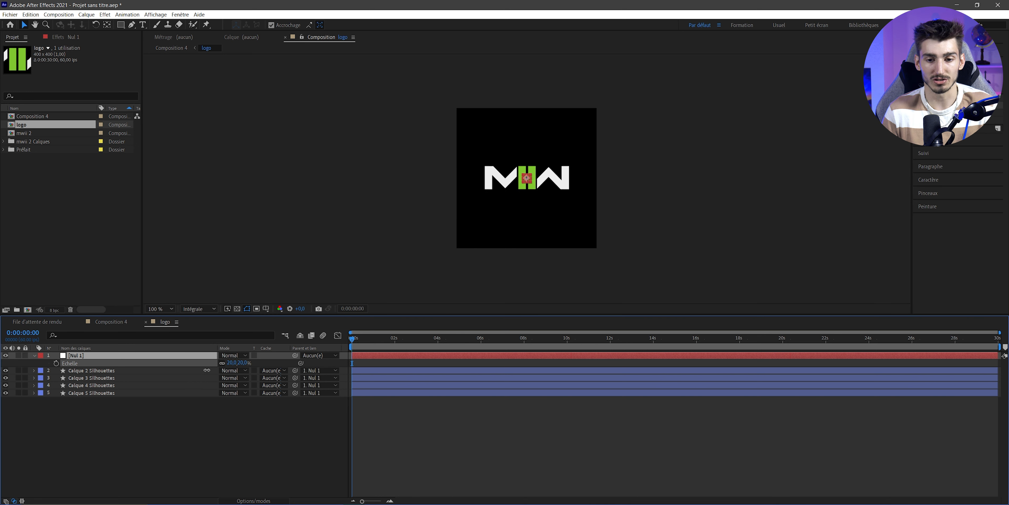
Turn the four logo shape layers into 3D layers, leaving the null object in 2D.
click(314, 435)
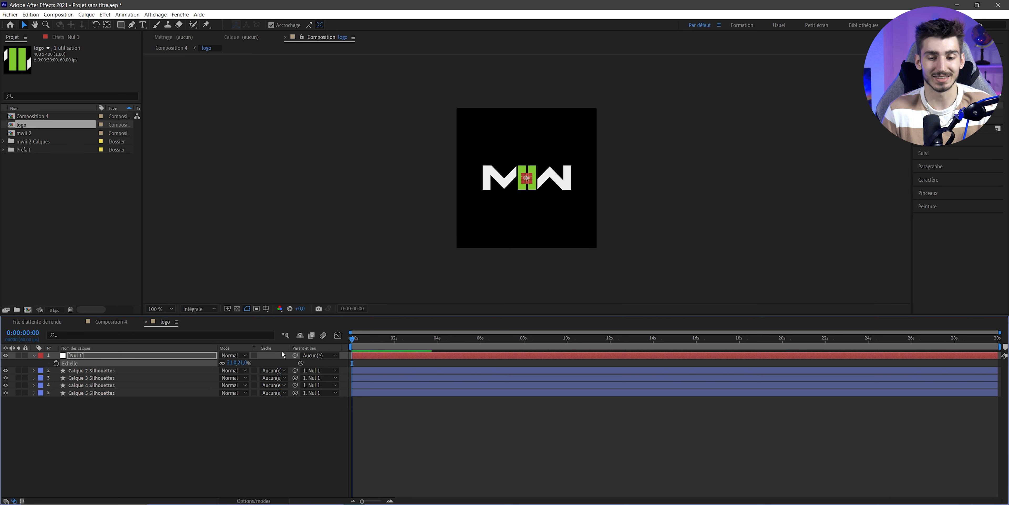
key(F4)
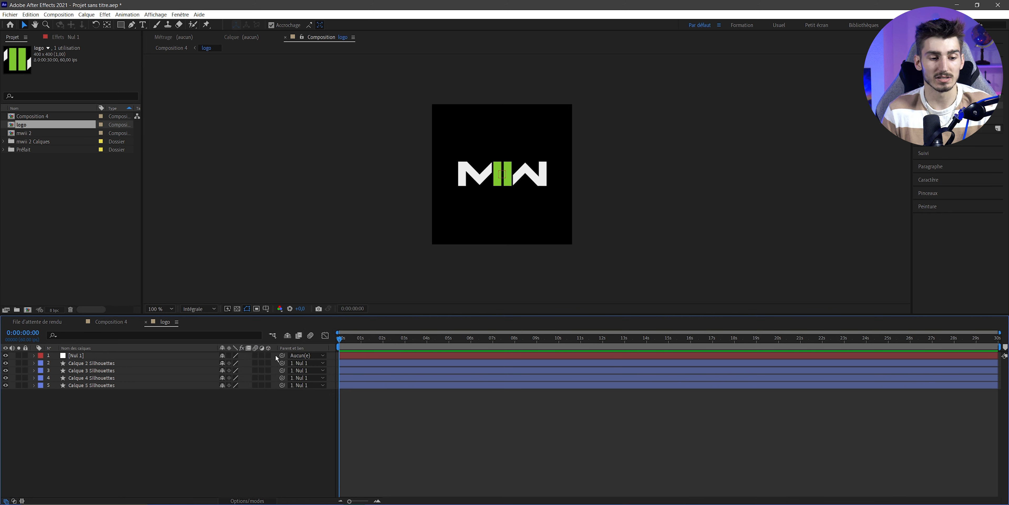
key(period)
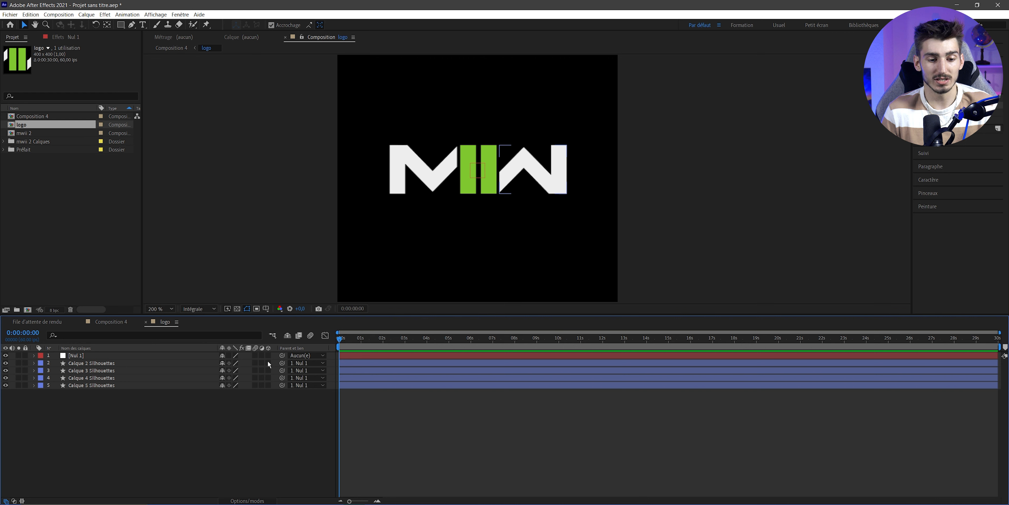
drag(267, 363, 268, 386)
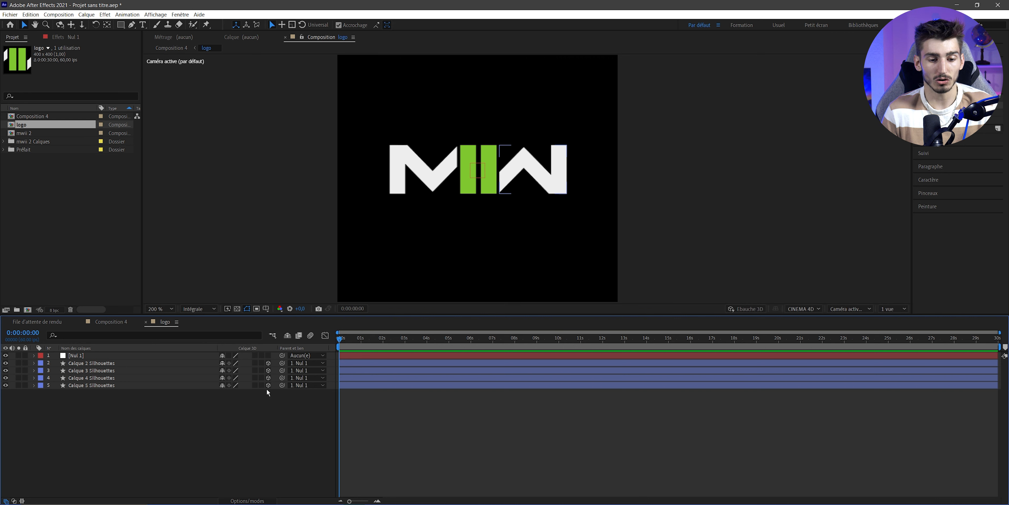
Set the extrusion depth in the geometry options of the Calque 2 Silhouettes layer to 115.
click(77, 364)
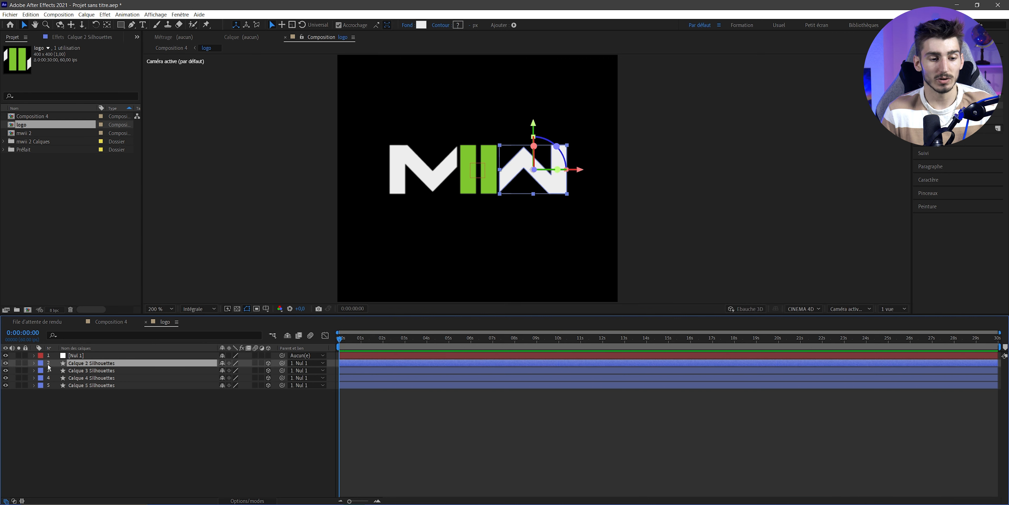
click(35, 363)
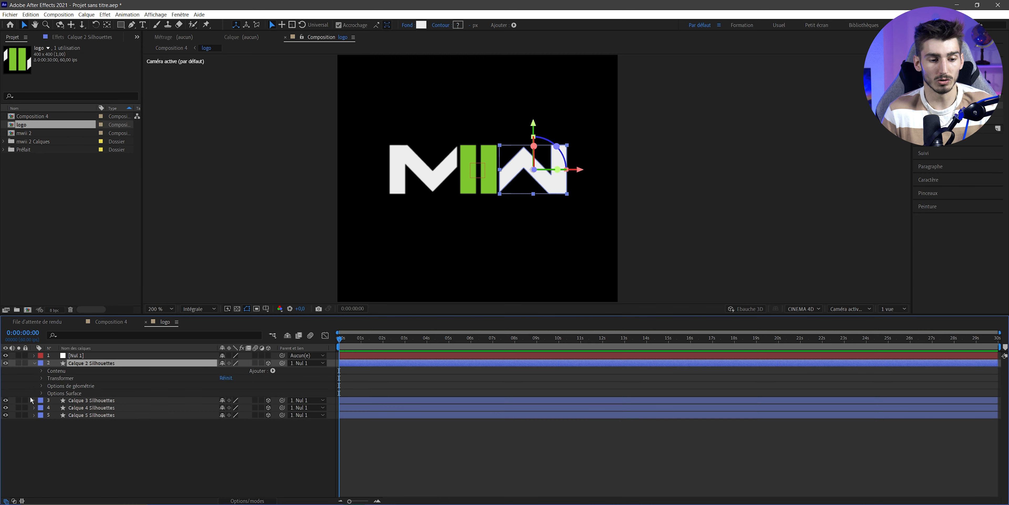
click(42, 387)
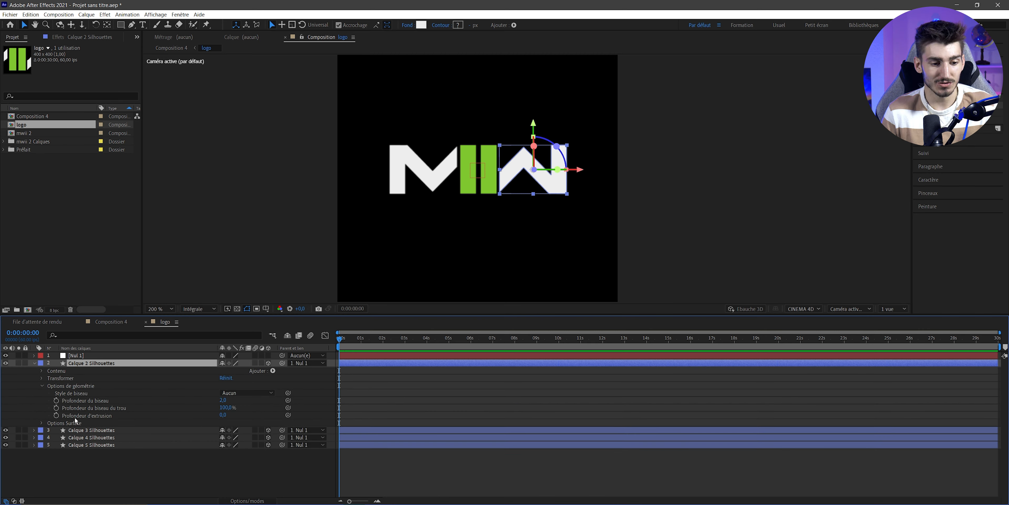
click(105, 416)
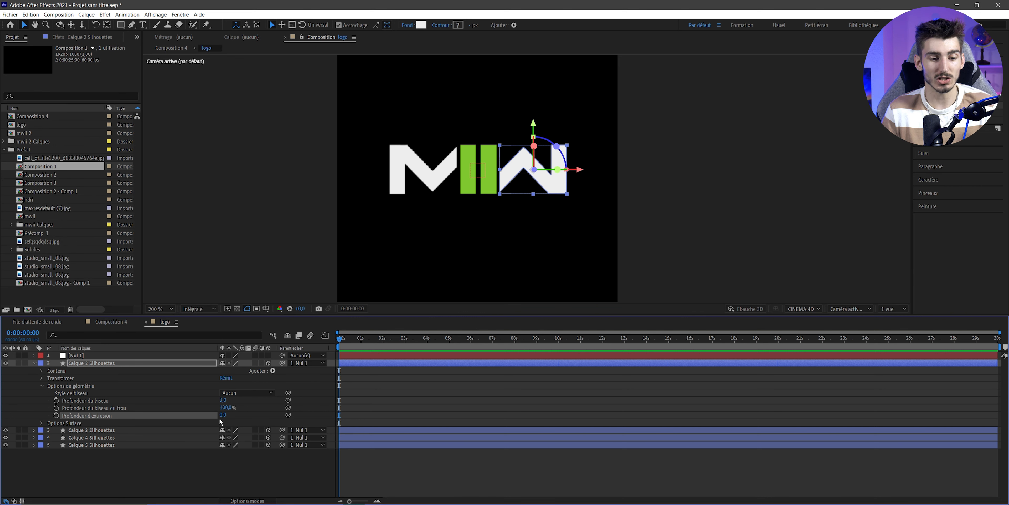
drag(227, 415, 270, 415)
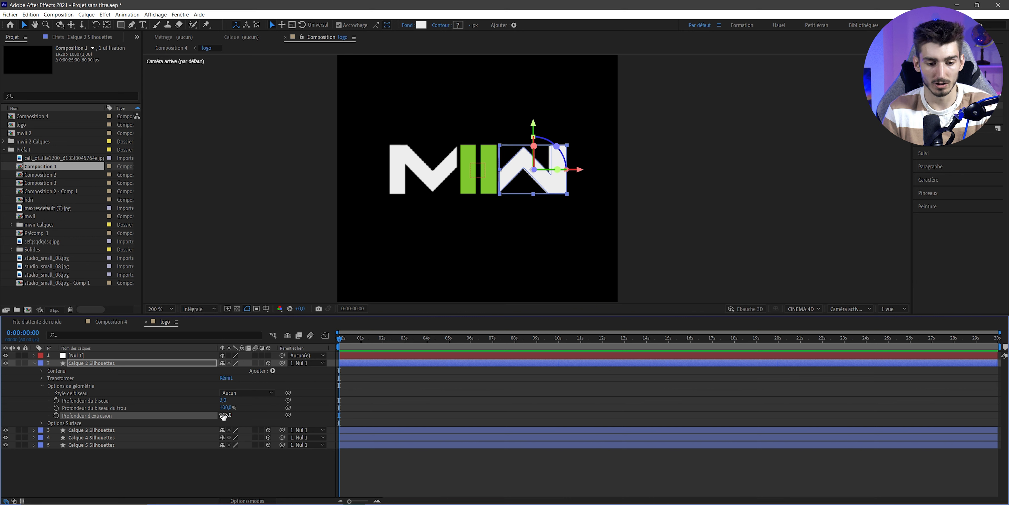
scroll(557, 171, up, 2)
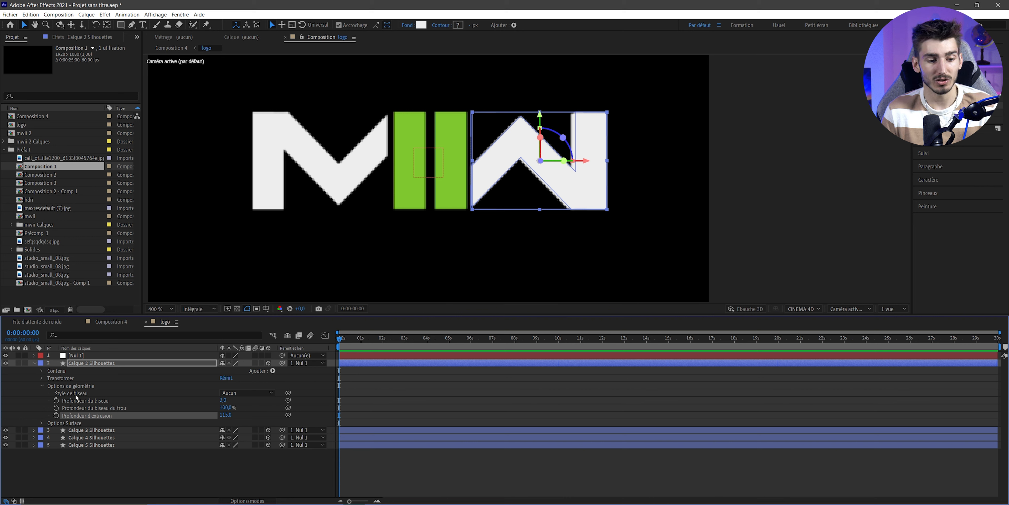
Copy the geometry options of Calque 2 Silhouettes to the Calque 3, 4 and 5 Silhouettes layers.
click(73, 387)
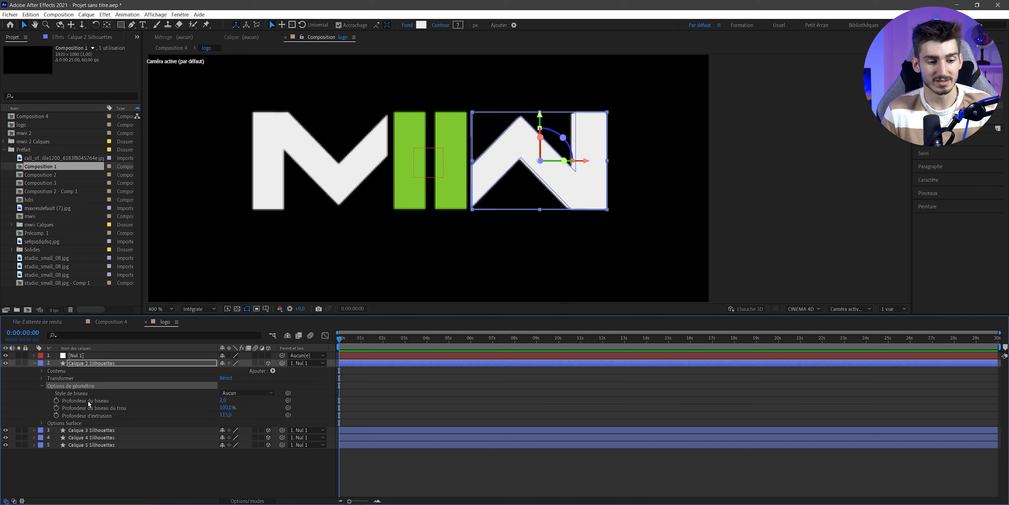
click(41, 388)
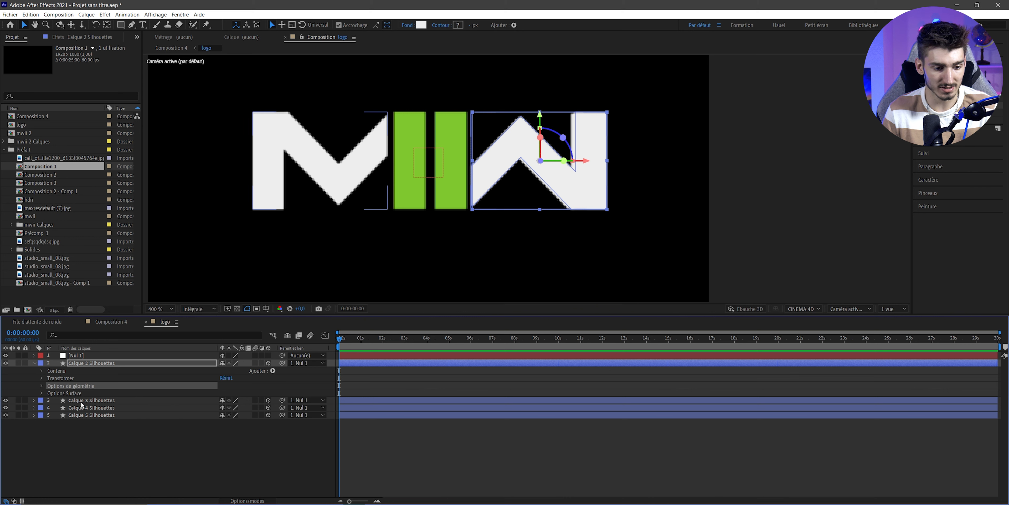
click(88, 400)
shift+click(85, 415)
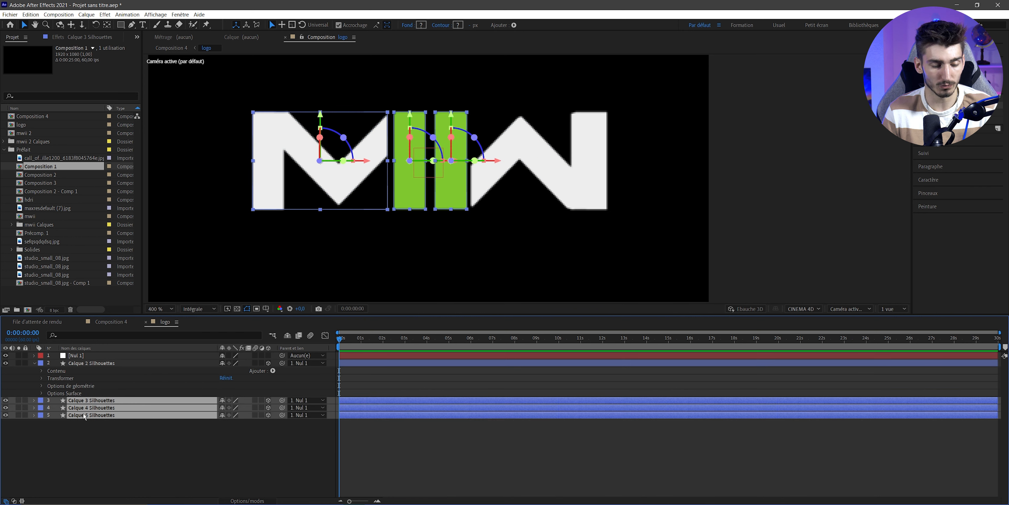
click(449, 272)
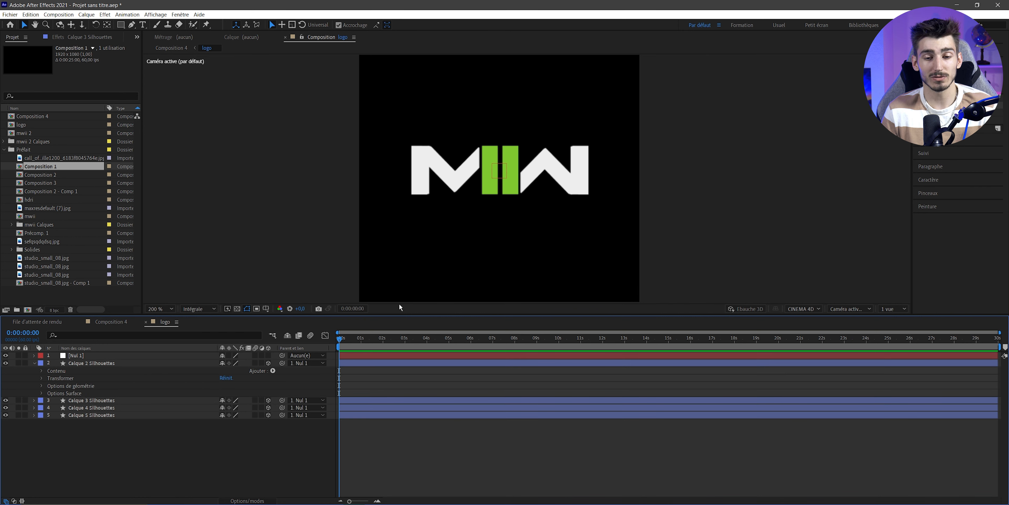
Add a two-node camera to the logo composition, keeping its proposed settings.
right_click(129, 436)
mouse_move(172, 350)
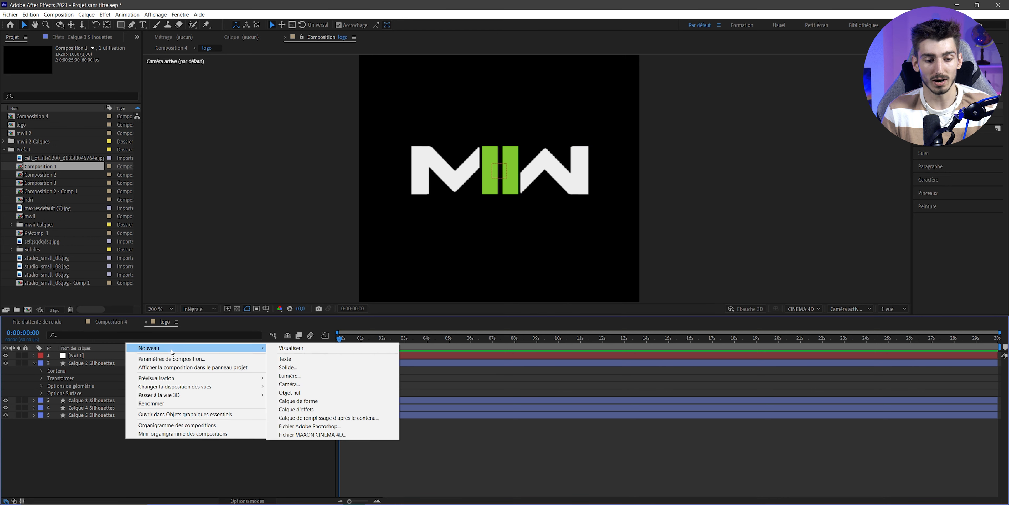
click(290, 384)
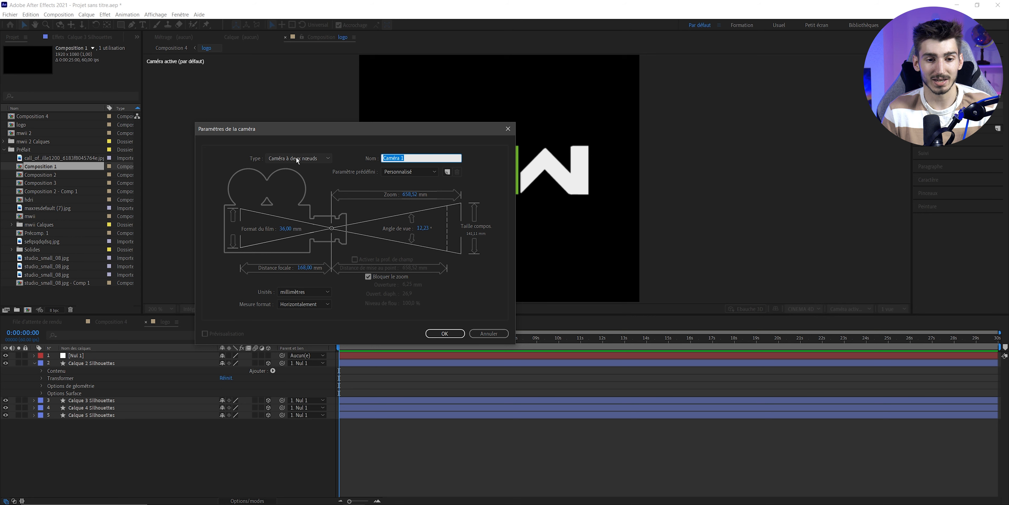
click(445, 333)
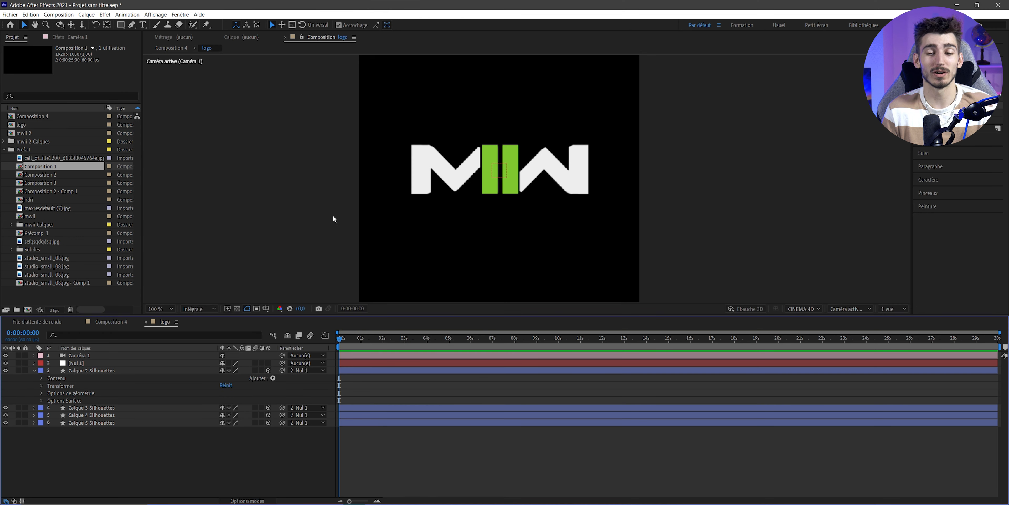
Add a white parallel light with 100% intensity, shadow casting enabled and 25% shadow intensity.
right_click(145, 452)
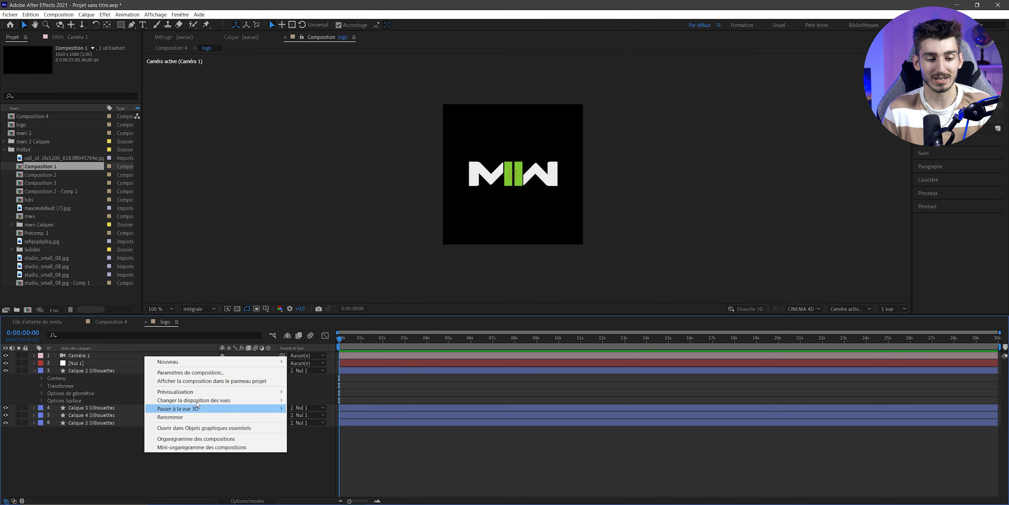
mouse_move(219, 362)
click(312, 390)
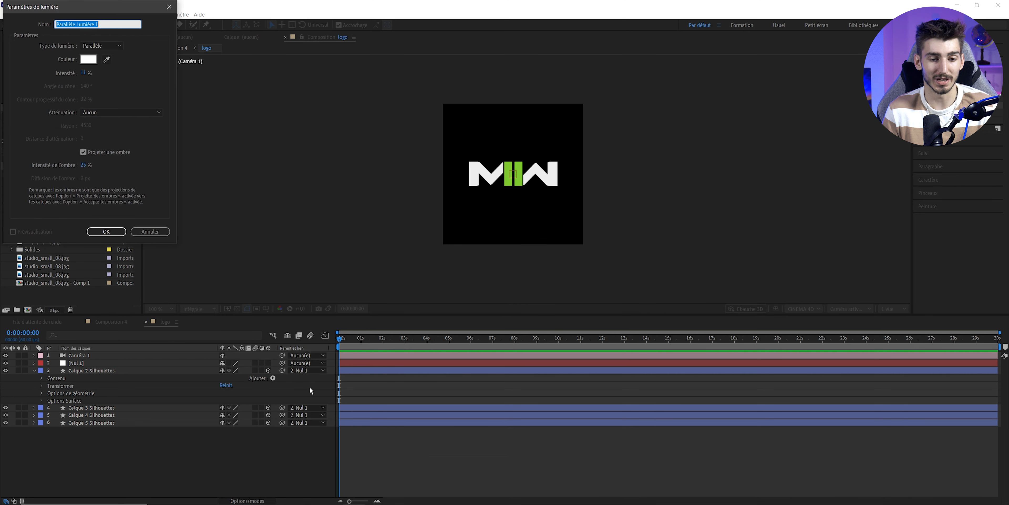
click(84, 73)
text(10)
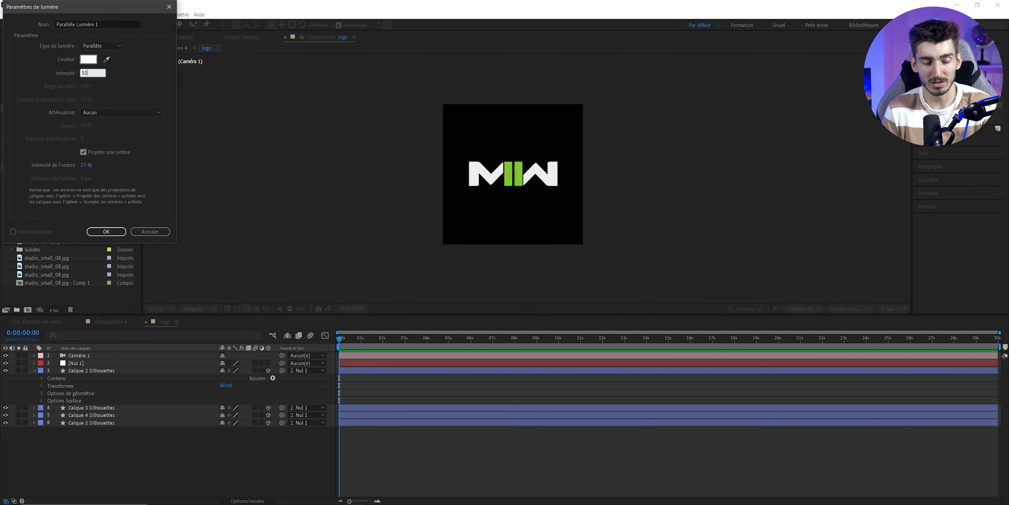
text(0)
click(128, 79)
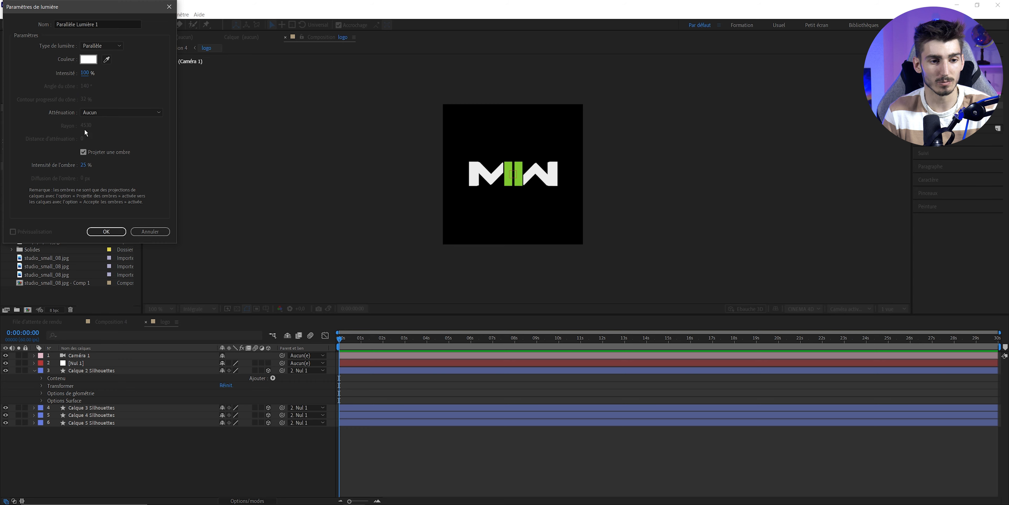
click(106, 231)
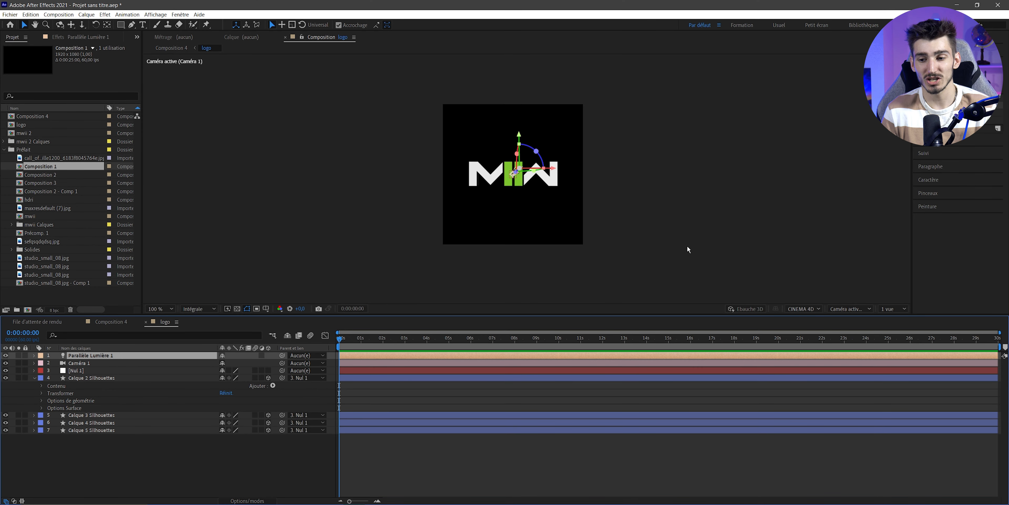
Show two views of the composition and place the parallel light at the logo's front right in the top view, with its target on the right letter.
key(period)
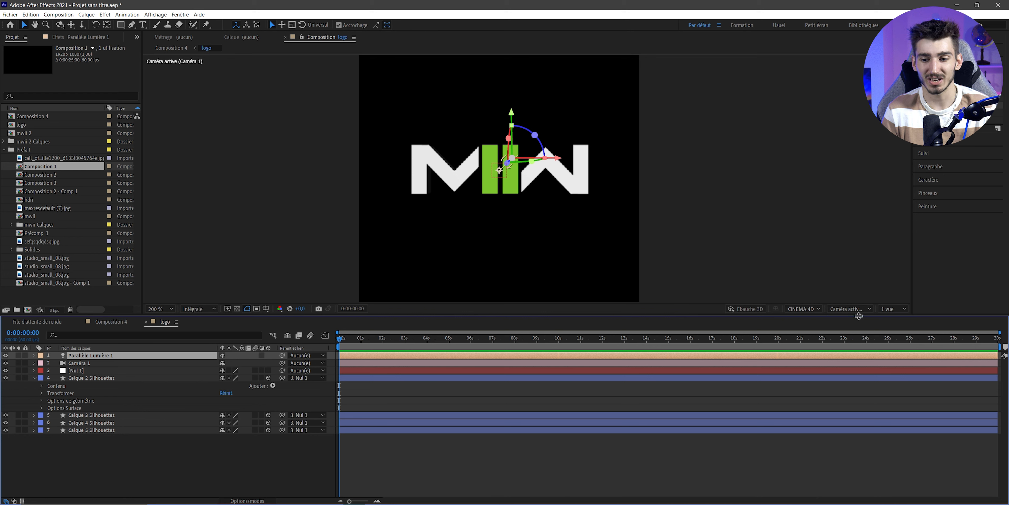
click(891, 309)
click(894, 327)
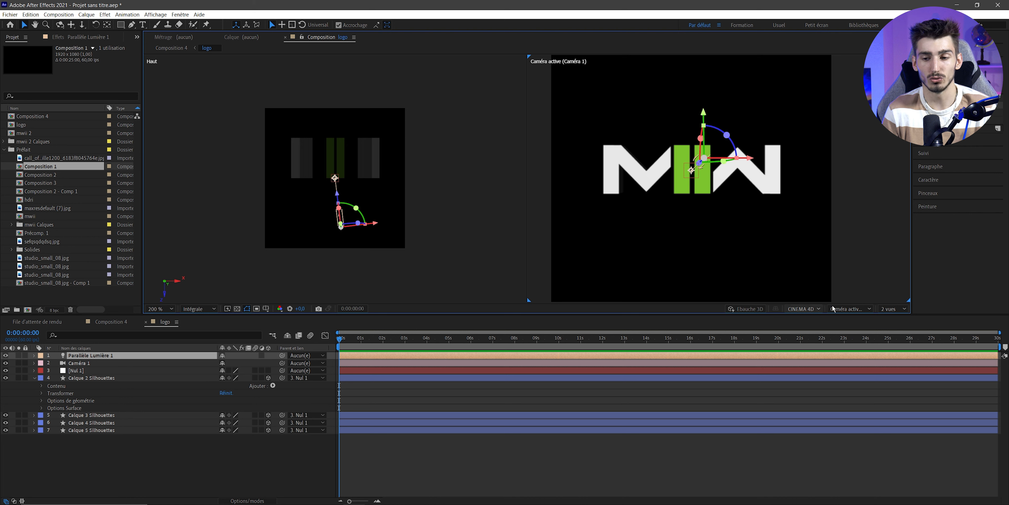
drag(375, 224, 430, 250)
drag(393, 222, 363, 185)
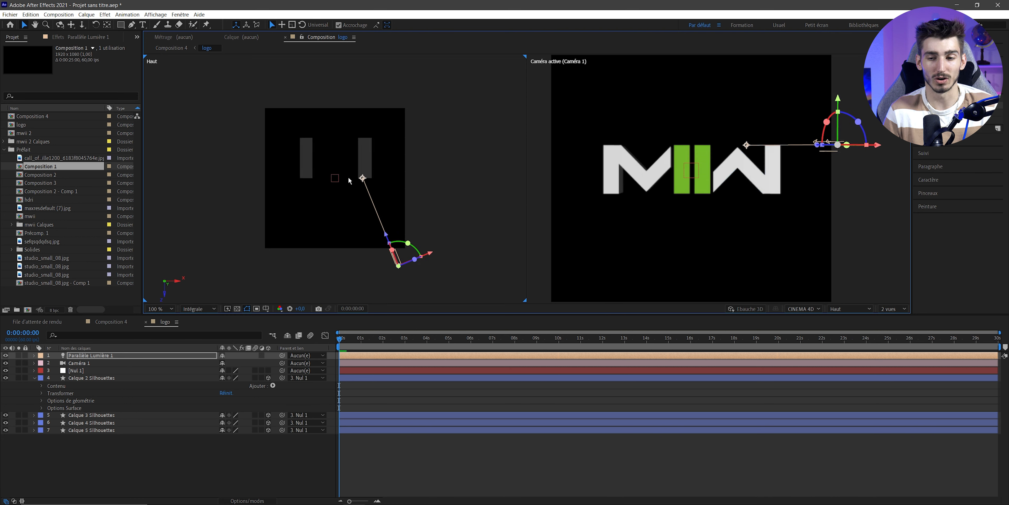
Duplicate the parallel light and place the copy at the logo's front left, aimed at the left letter.
click(116, 357)
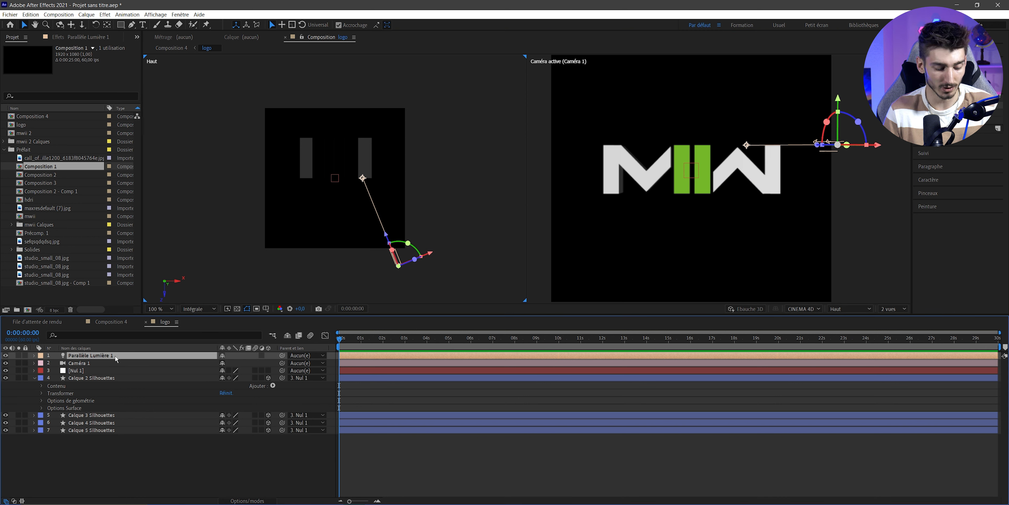
key(ctrl+d)
drag(392, 245, 325, 280)
drag(281, 255, 316, 183)
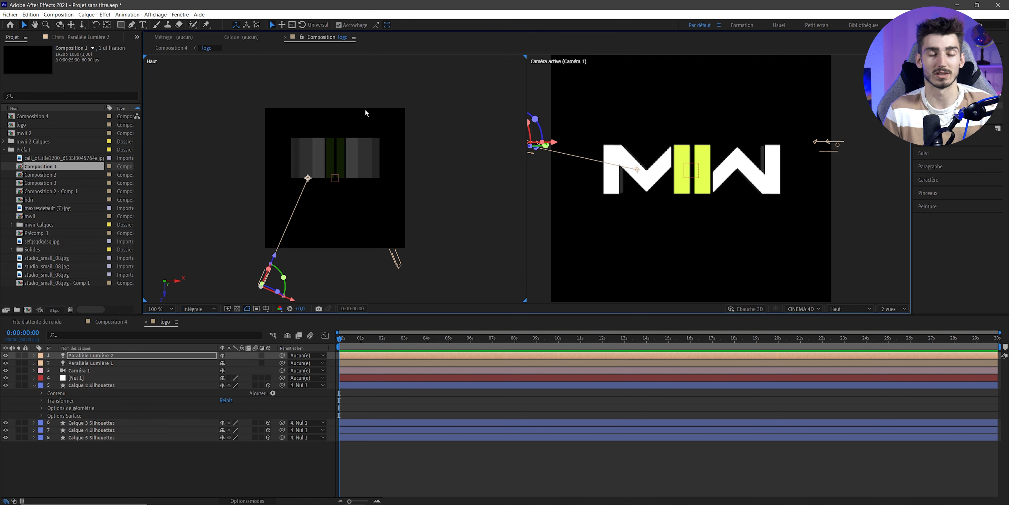
Add two more copies of the parallel light behind the logo, one on each side, and return to a single view.
key(ctrl+v)
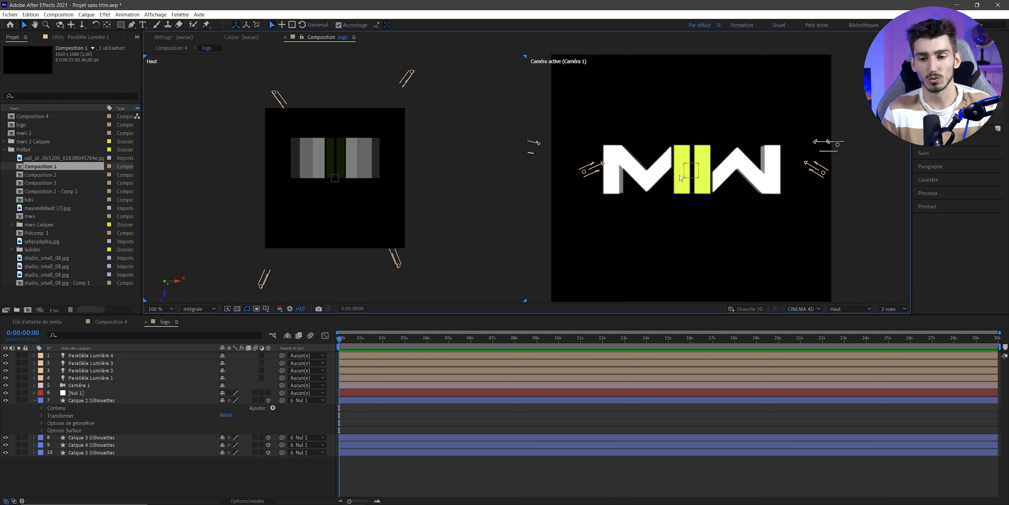
click(893, 309)
click(891, 332)
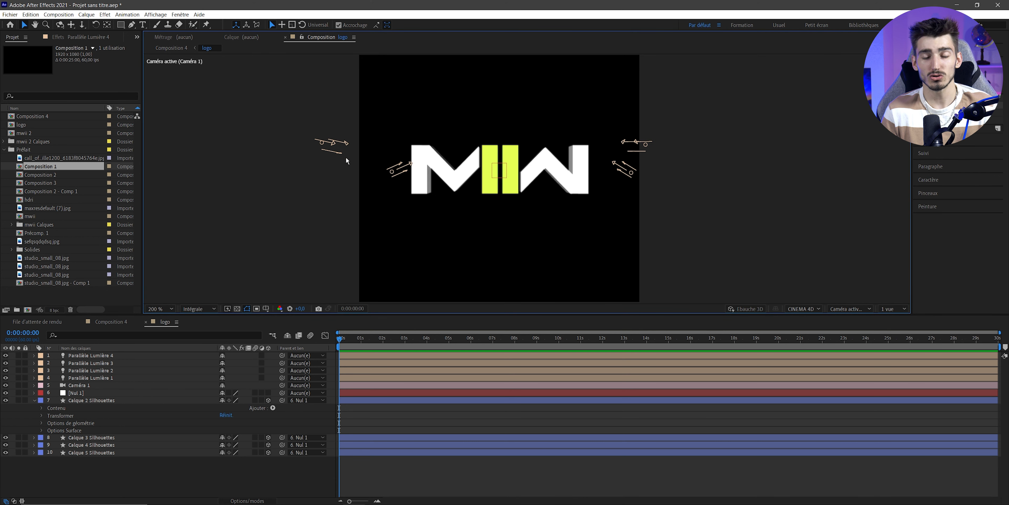
Orbit the camera around the logo to check its extrusion and lighting from several angles.
click(60, 24)
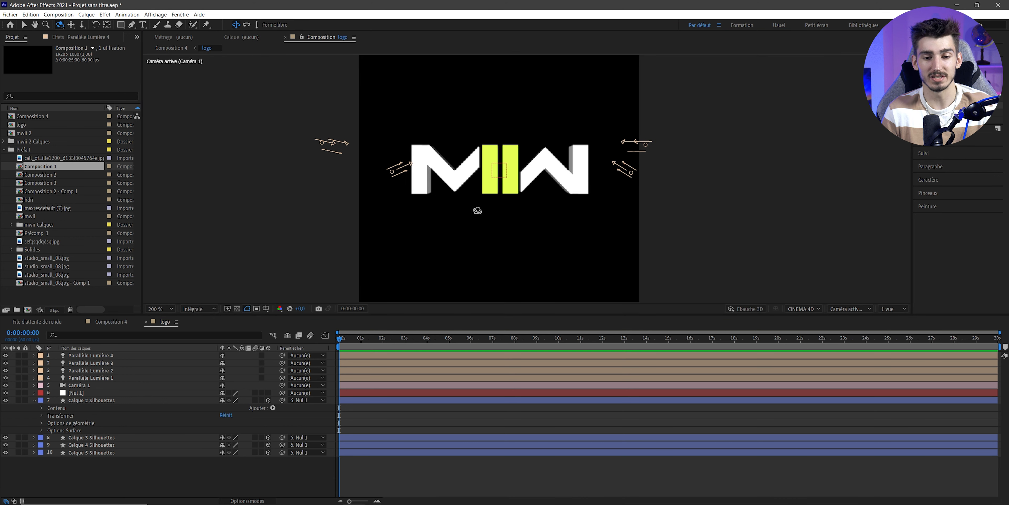
drag(472, 205, 416, 213)
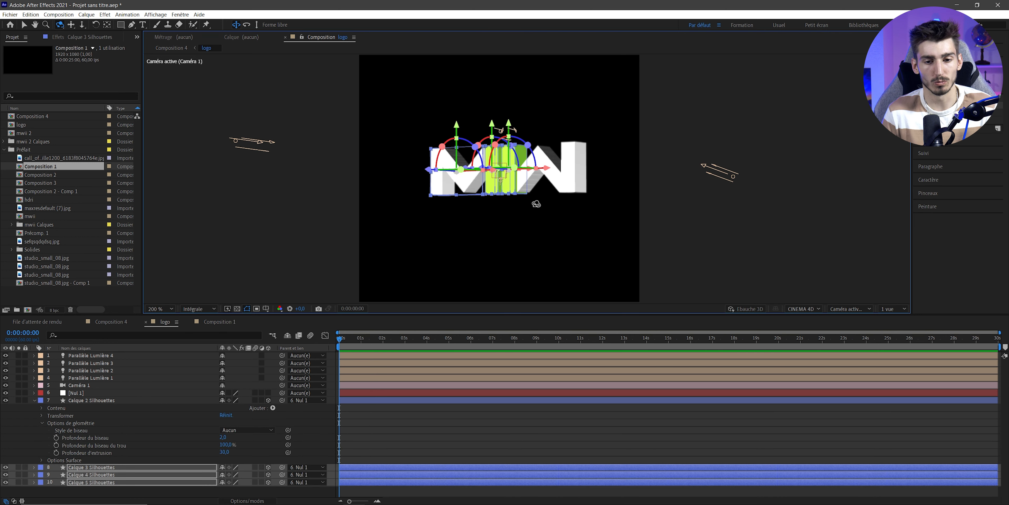
drag(533, 206, 398, 214)
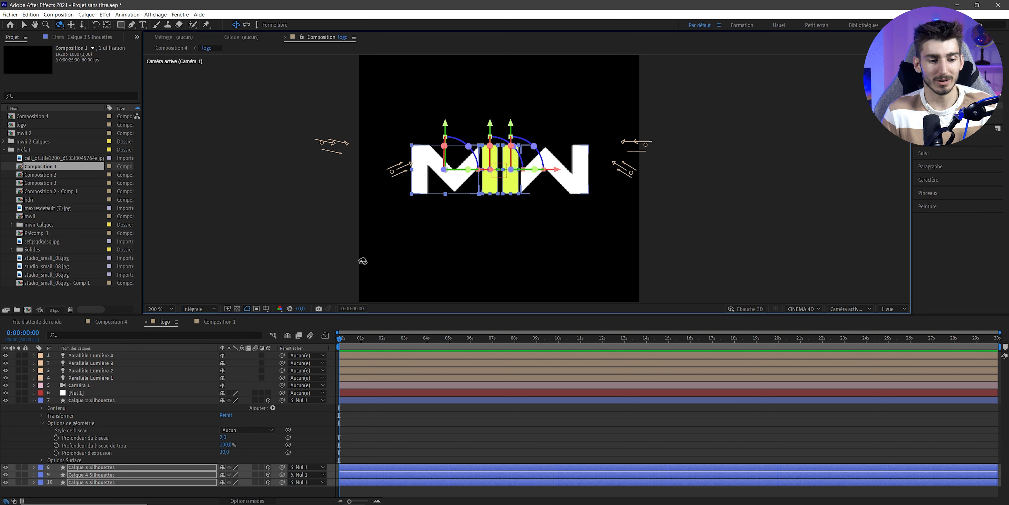
drag(506, 209, 442, 243)
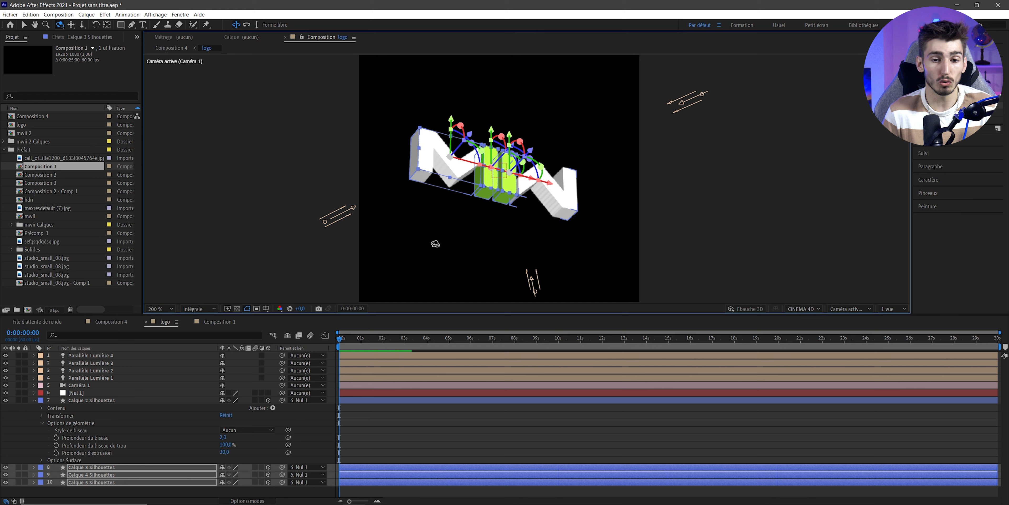
Reset the transform properties of Caméra 1 to bring back the straight front view of the logo.
click(63, 386)
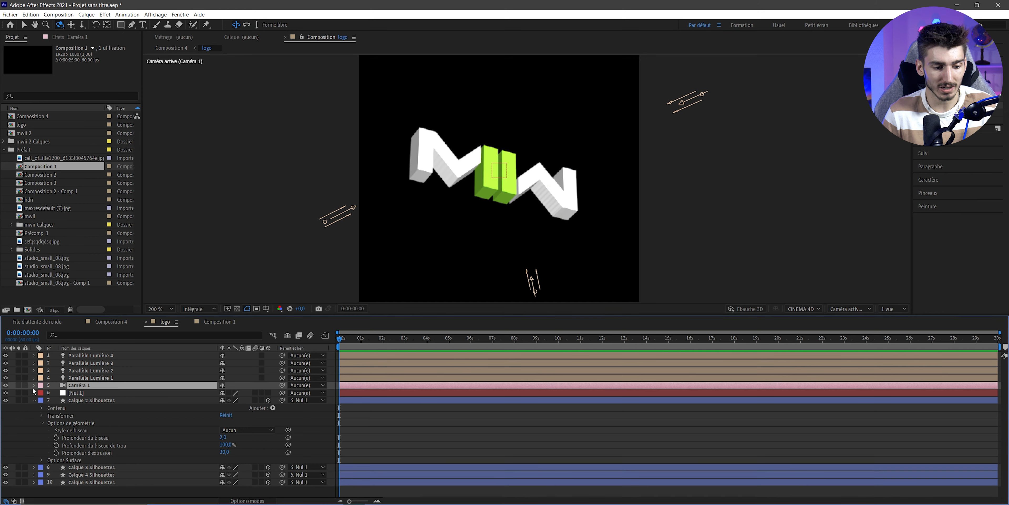
click(34, 385)
click(41, 394)
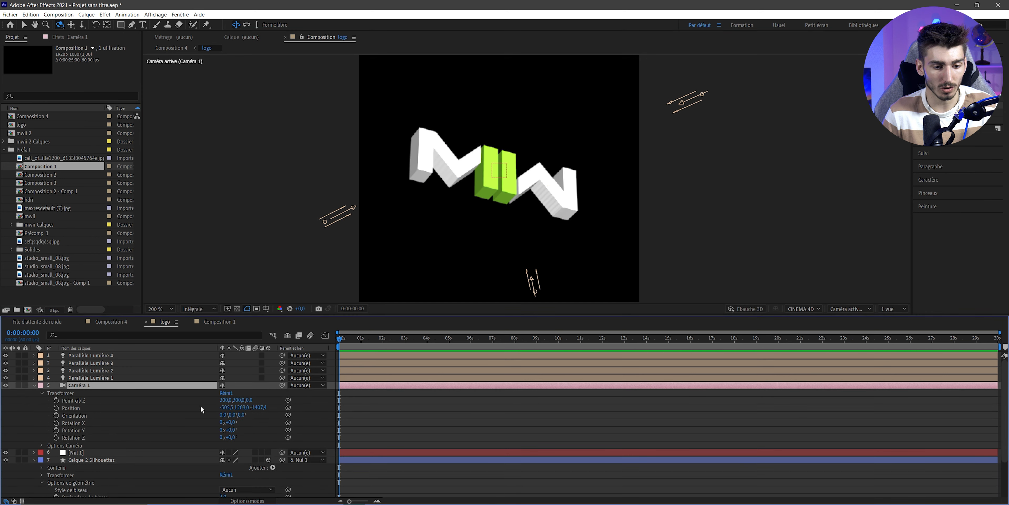
click(222, 393)
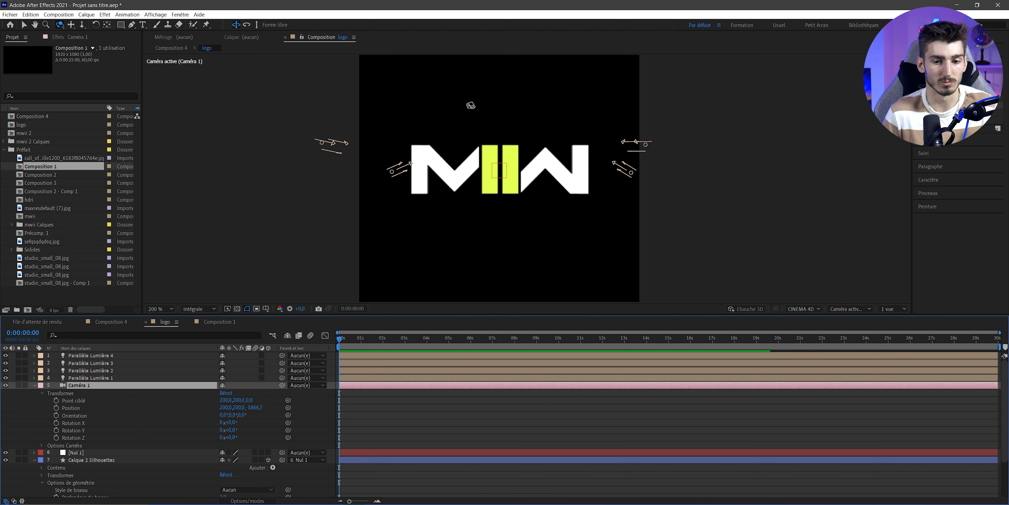
key(v)
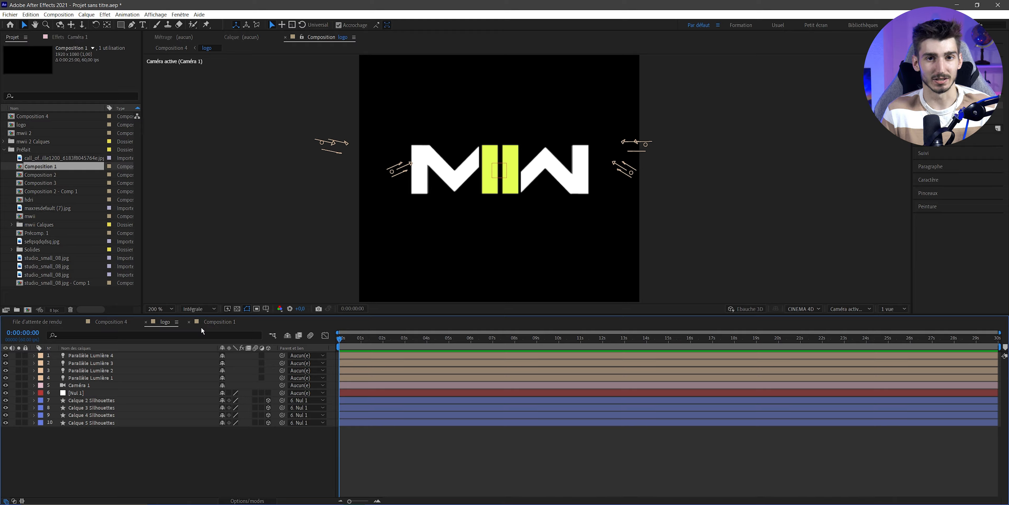
Switch to the browser and look through the hdri image results, previewing a dark studio panorama and a blue sky panorama.
key(alt+Tab)
scroll(329, 316, down, 1)
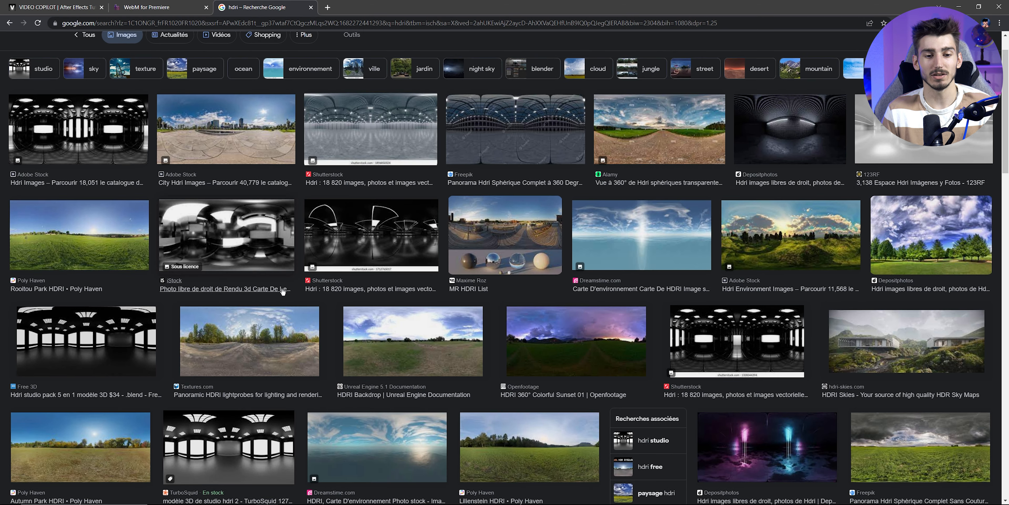
click(78, 138)
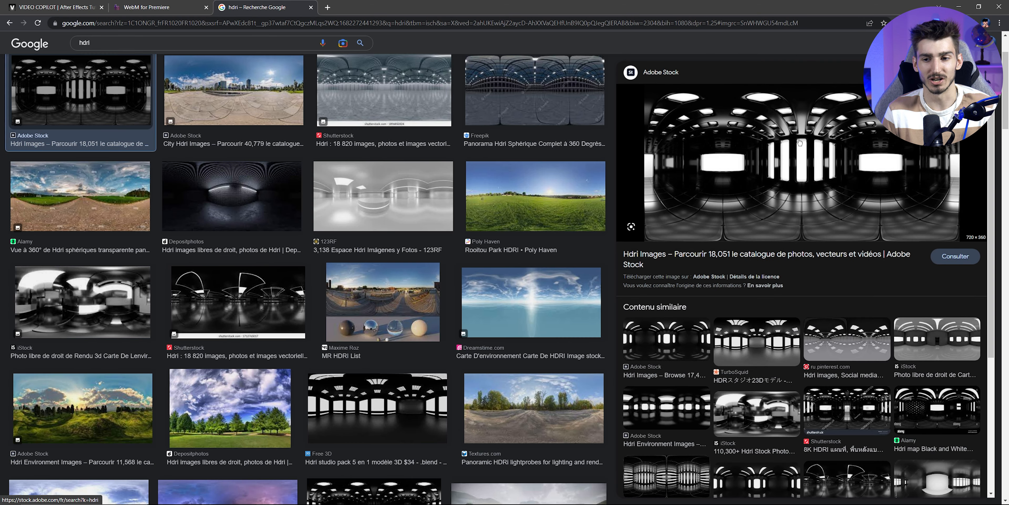
scroll(328, 225, down, 3)
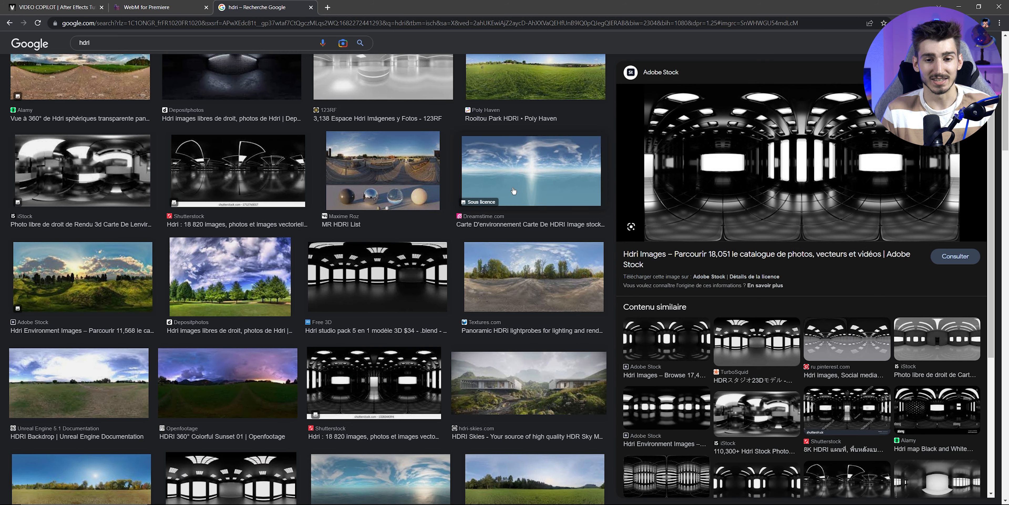
click(476, 197)
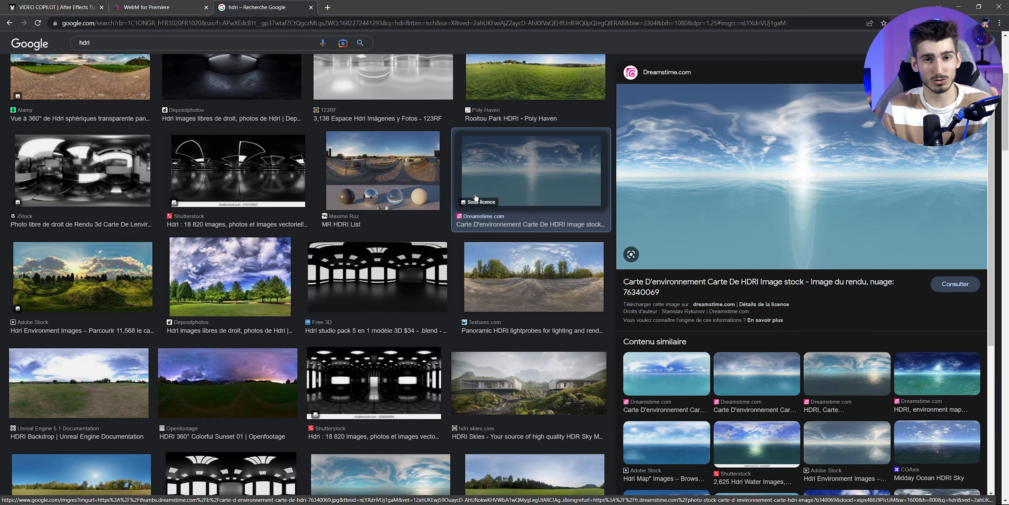
scroll(476, 197, up, 5)
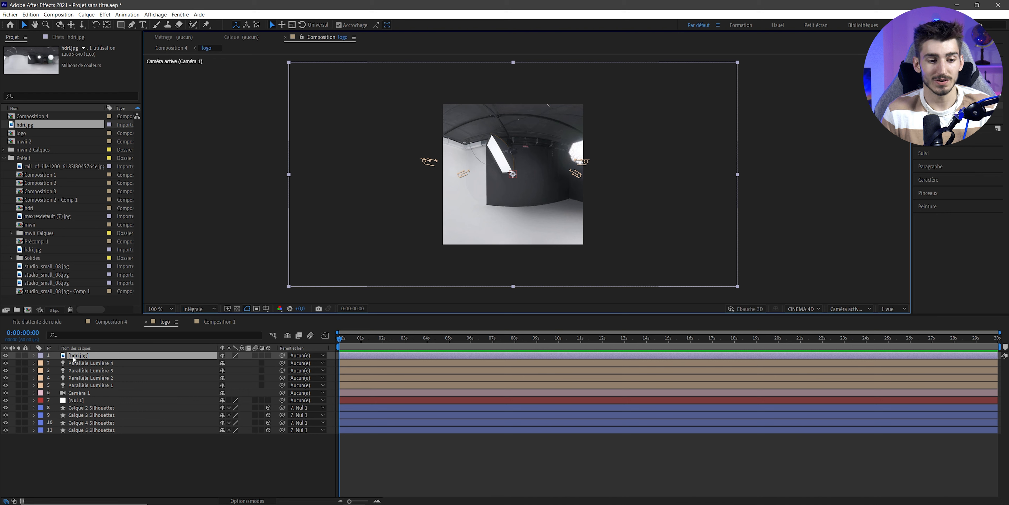
Precompose the hdri.jpg layer as HDRi and move it to the end of the logo composition's layer stack.
right_click(74, 359)
click(105, 318)
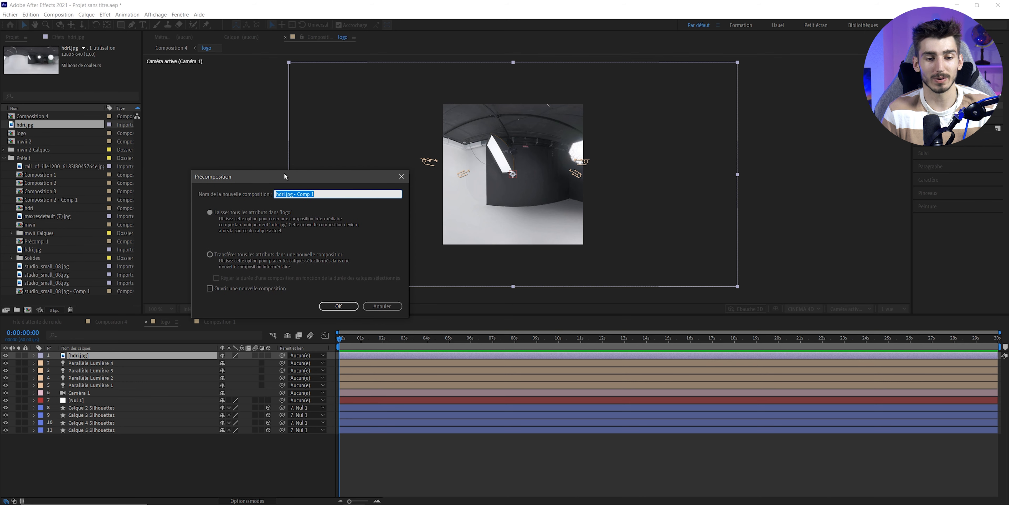
text(HDRi)
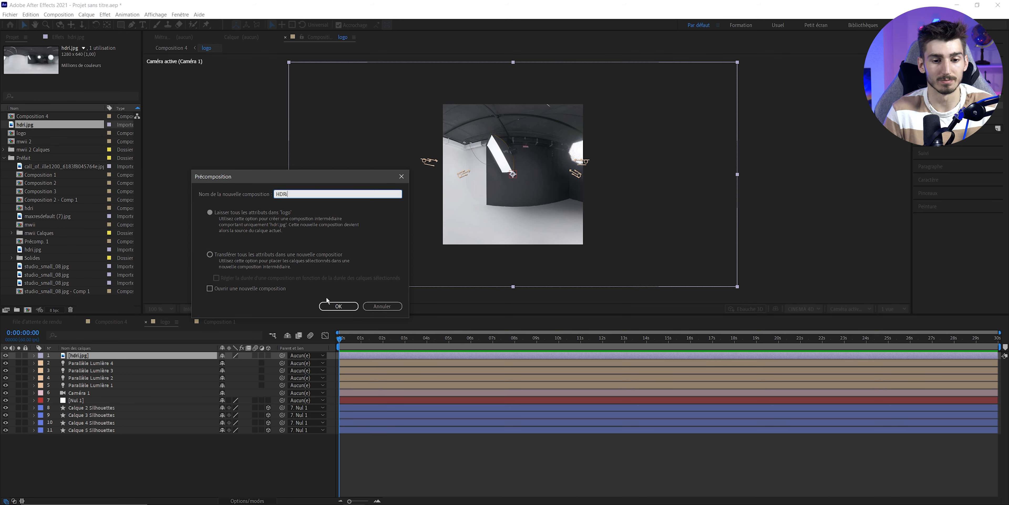
key(Return)
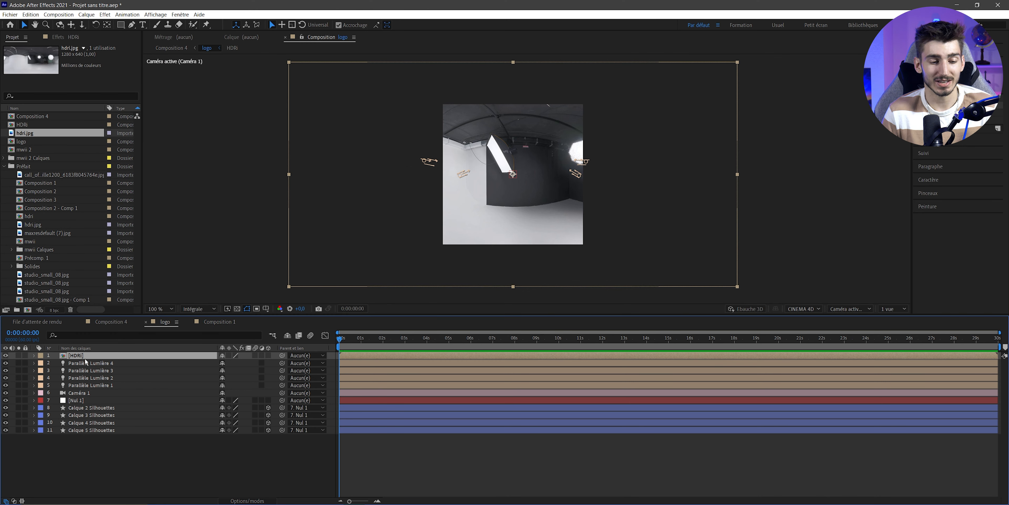
drag(81, 358, 97, 450)
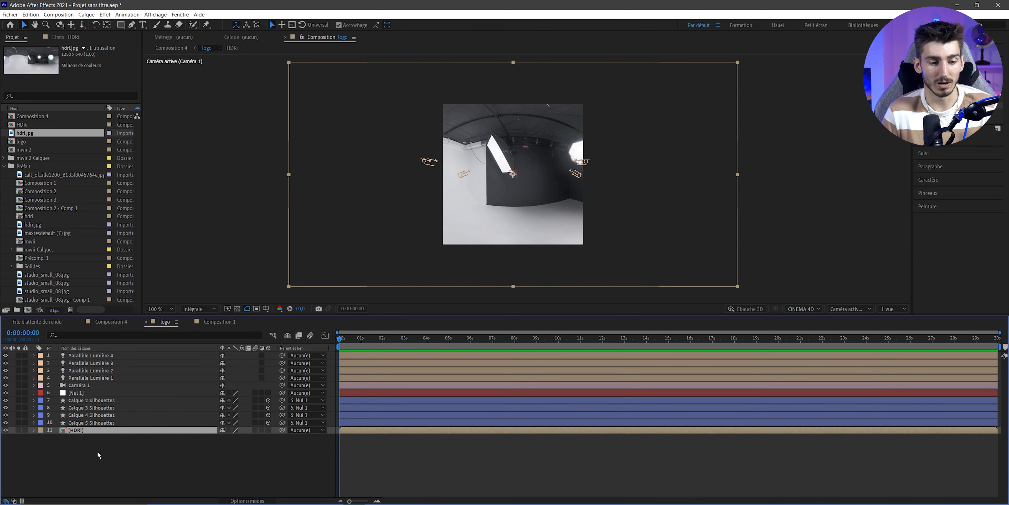
Open the HDRi composition and review its width, height and duration in the composition settings.
double_click(75, 432)
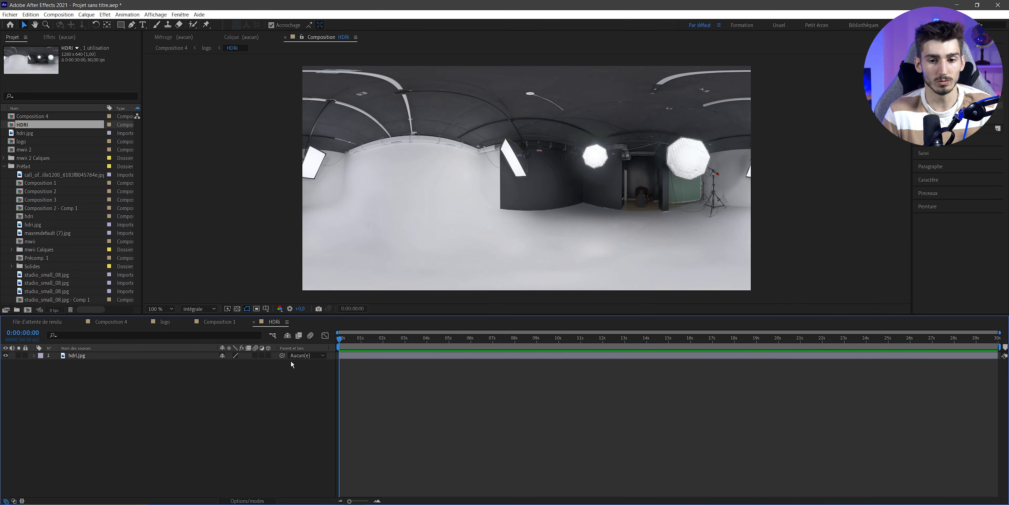
right_click(188, 171)
click(221, 185)
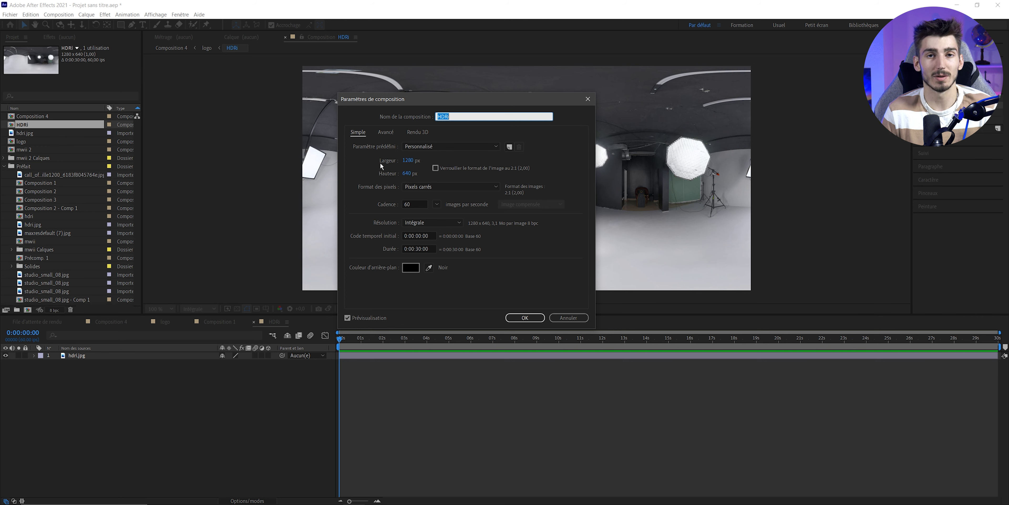
key(Return)
Scale the hdri.jpg layer down to 47%.
click(425, 243)
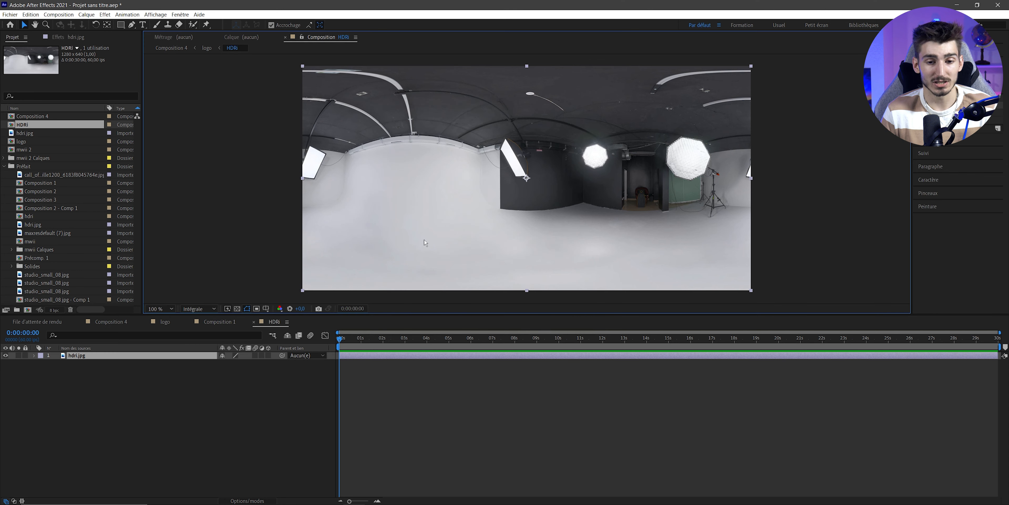
key(s)
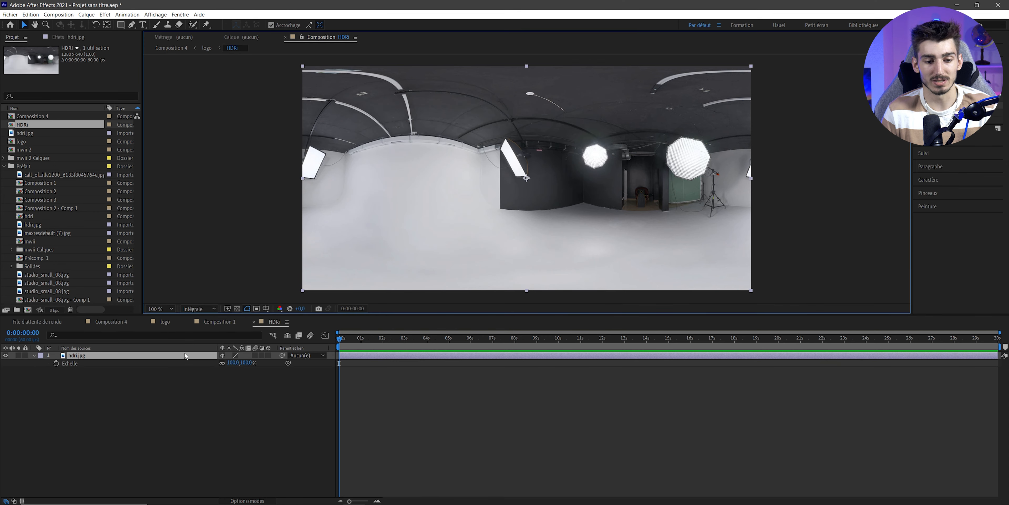
drag(235, 363, 210, 369)
Search the effects for "juxta" and apply Juxtaposition directionnelle to the hdri.jpg layer.
click(920, 89)
text(juxta)
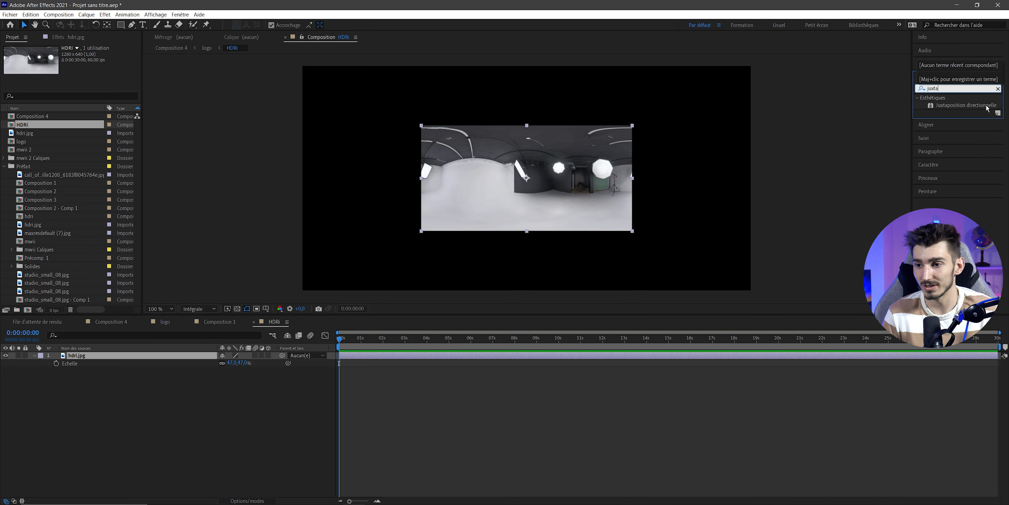
drag(988, 108, 564, 171)
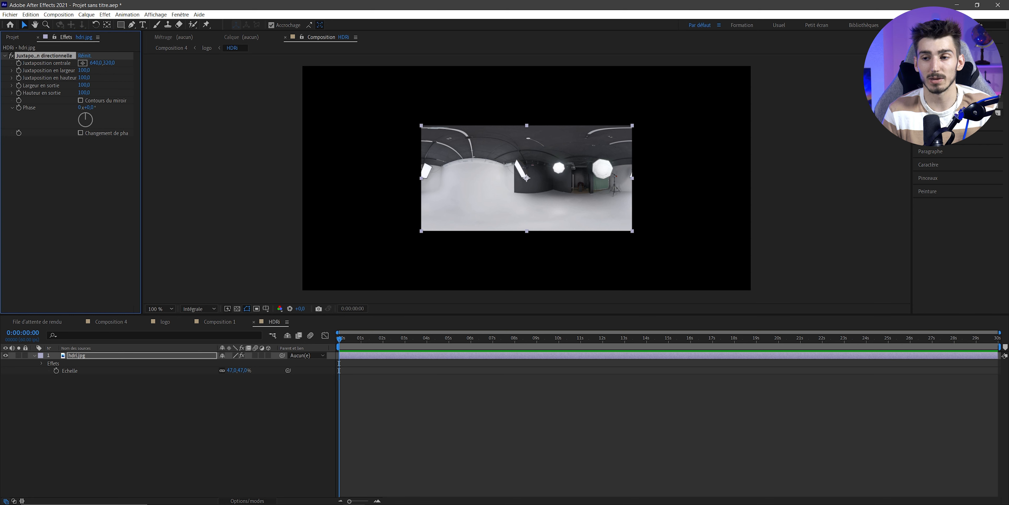
right_click(510, 163)
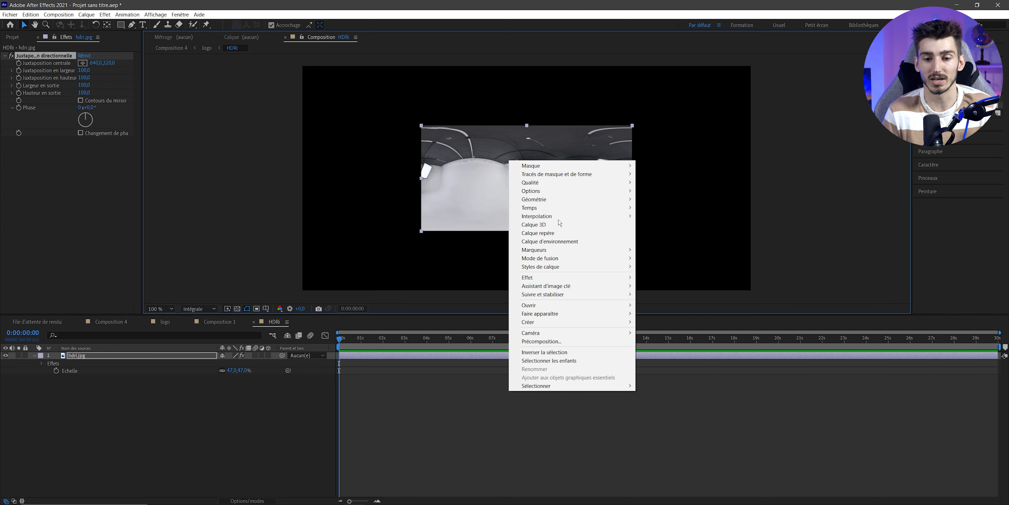
mouse_move(557, 194)
click(852, 148)
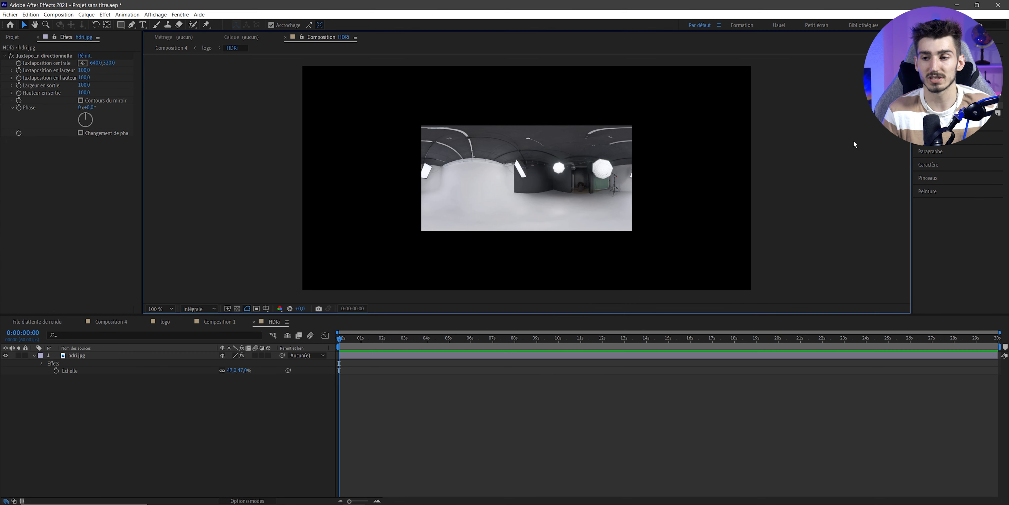
key(ctrl+a)
click(181, 14)
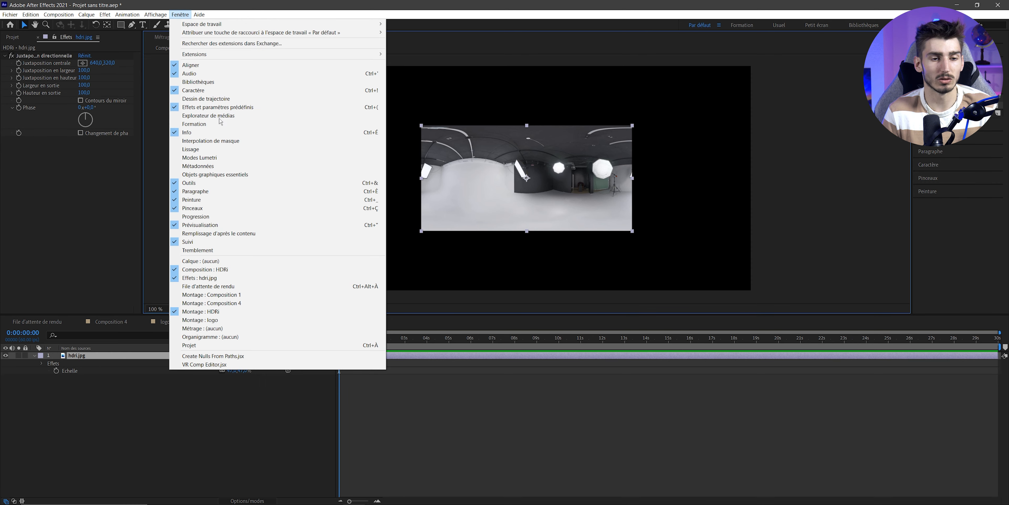
click(163, 136)
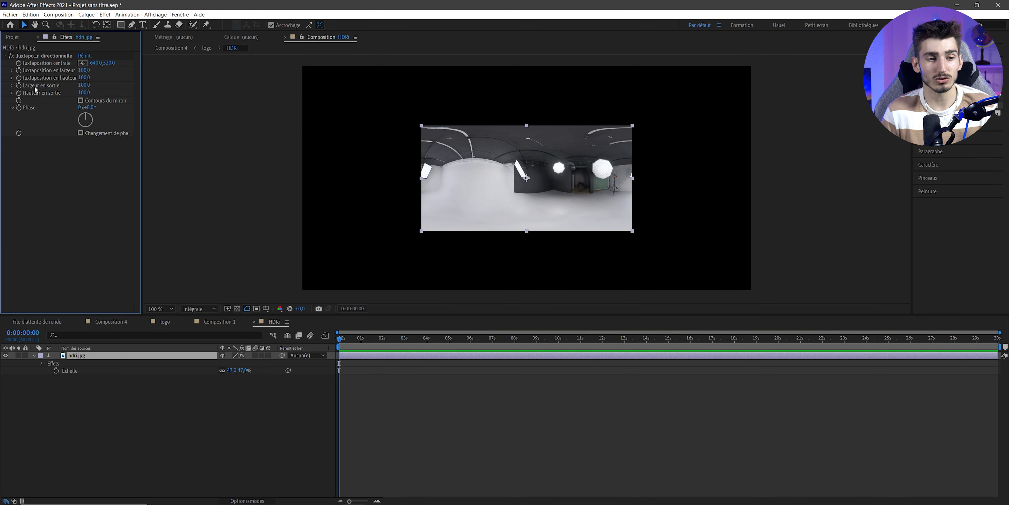
Set both the output width and the output height of the Juxtaposition directionnelle effect to 400.
click(84, 85)
text(400)
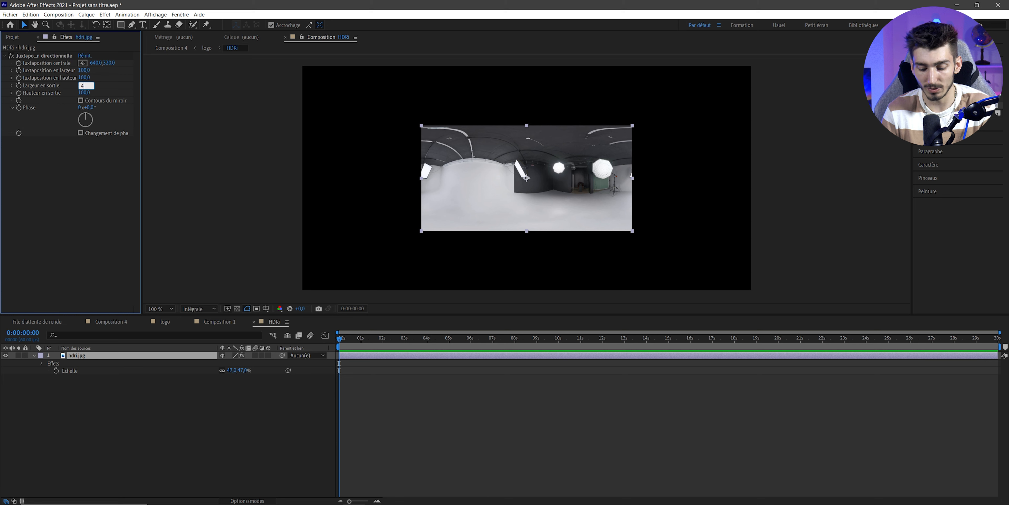
key(Return)
click(84, 92)
text(400)
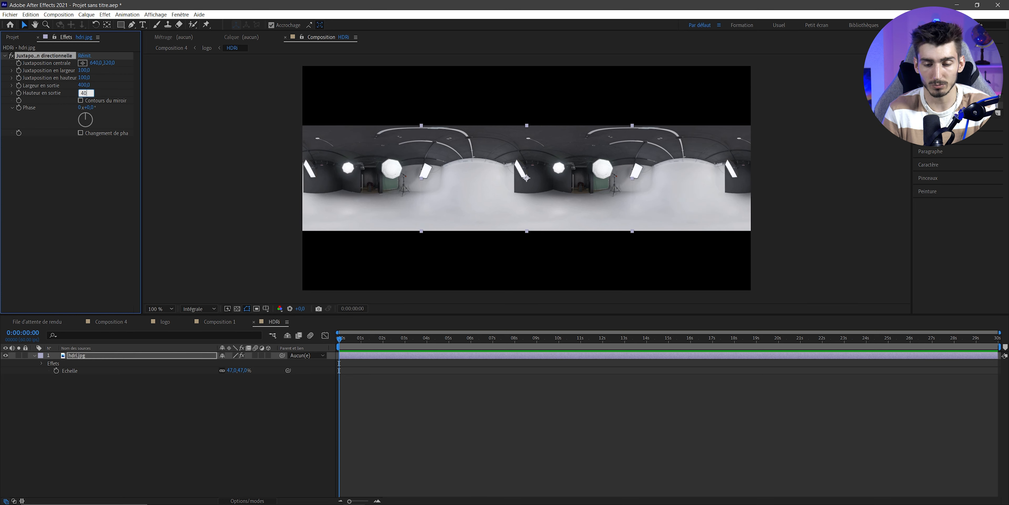
key(Return)
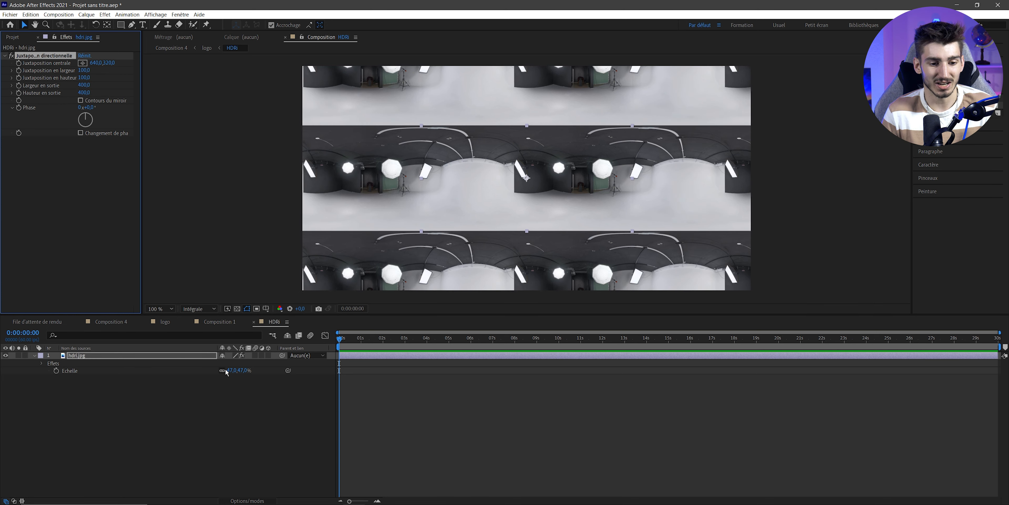
Reduce the hdri.jpg layer's scale to 29% and turn on mirrored edges (Contours du miroir) for its tiling.
drag(227, 371, 226, 372)
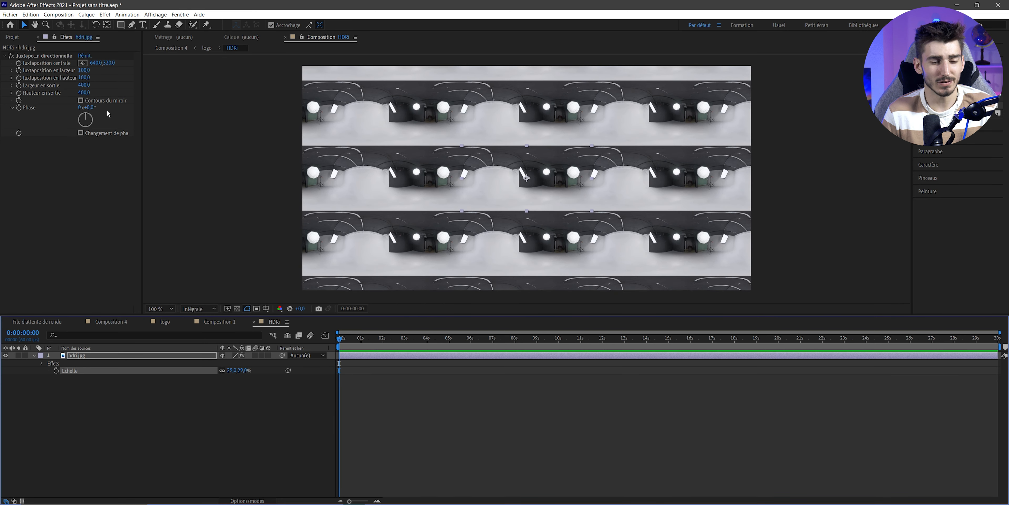
click(81, 101)
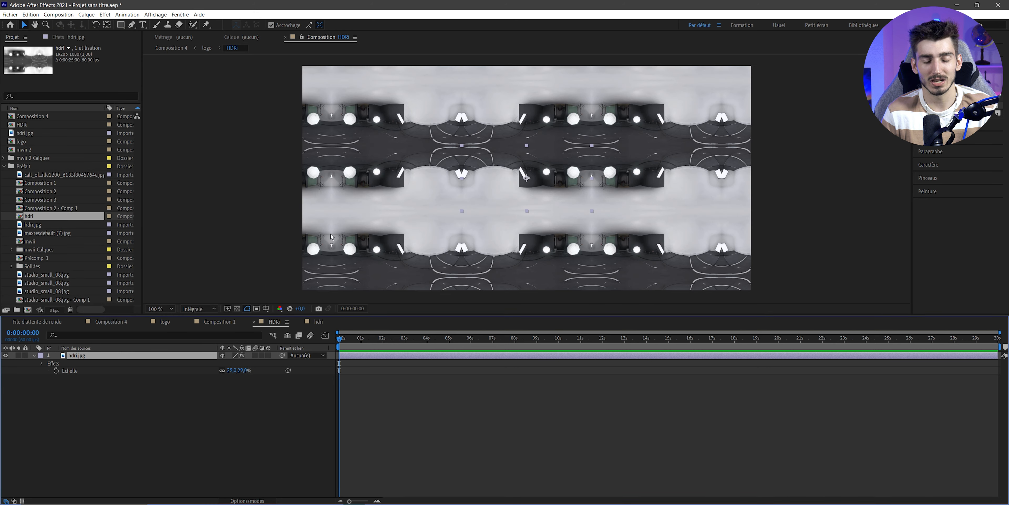
Scale the tiled hdri.jpg layer up to 55% and shift it down and to the right within the frame.
drag(235, 368, 239, 370)
key(comma)
key(comma)
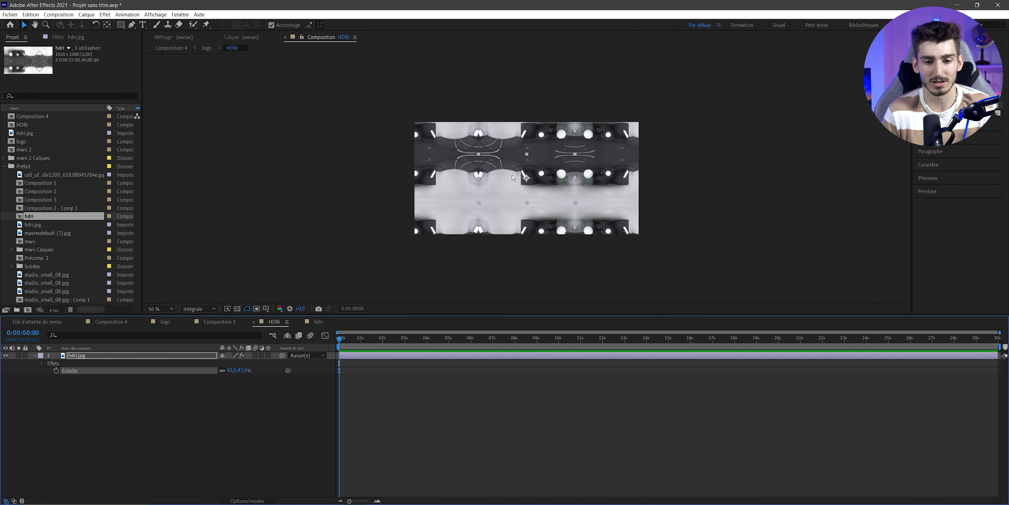
drag(511, 175, 533, 211)
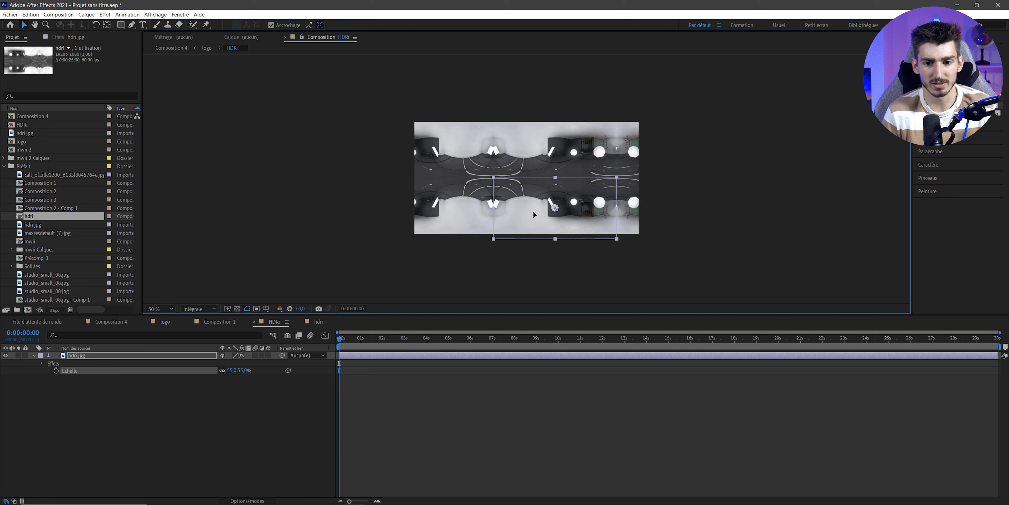
key(period)
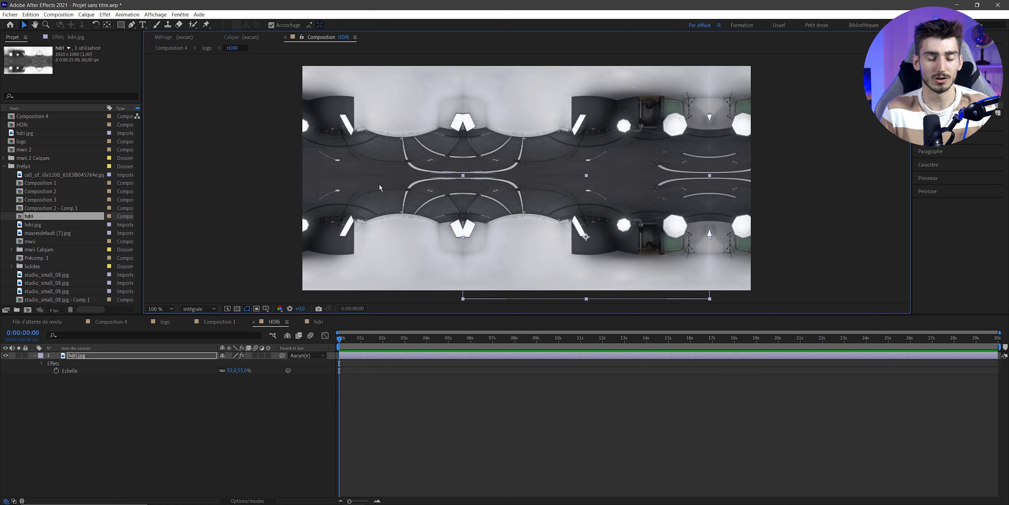
Nudge the hdri.jpg layer right to position 833, 489 and create a position keyframe at 0 seconds.
key(shift+Right)
key(shift+Right)
click(78, 356)
key(p)
click(56, 364)
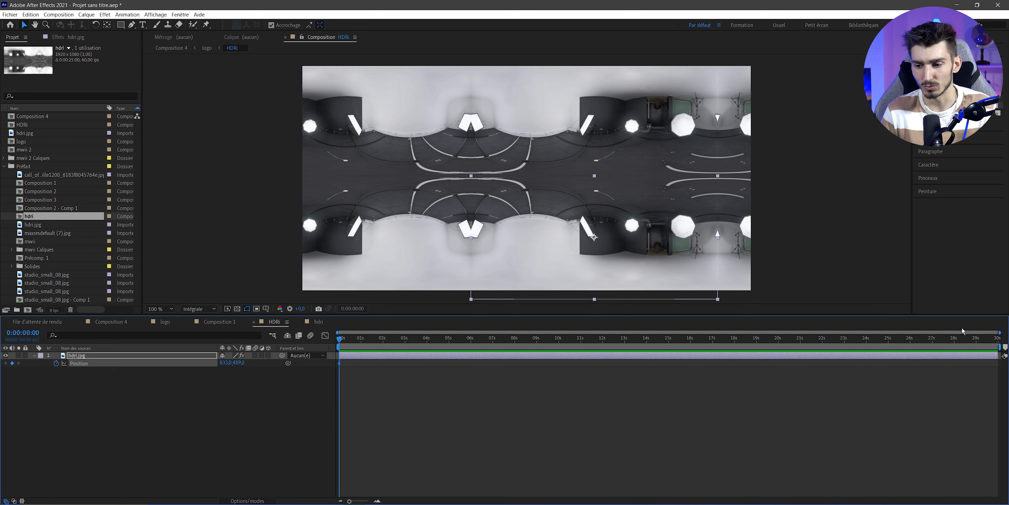
Keyframe the hdri.jpg layer's position to 692, 489 at 15 seconds and back to 833, 489 at the last frame.
click(668, 338)
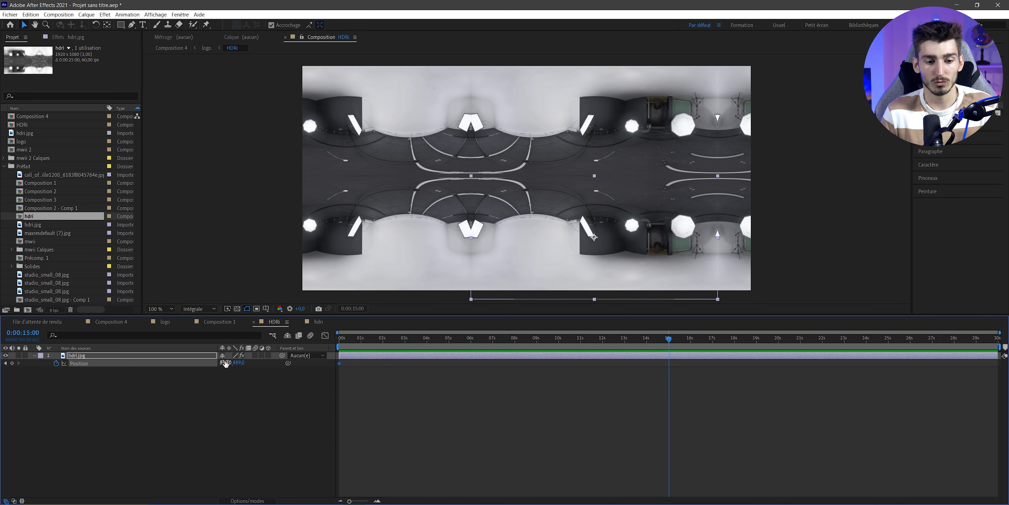
drag(226, 363, 174, 370)
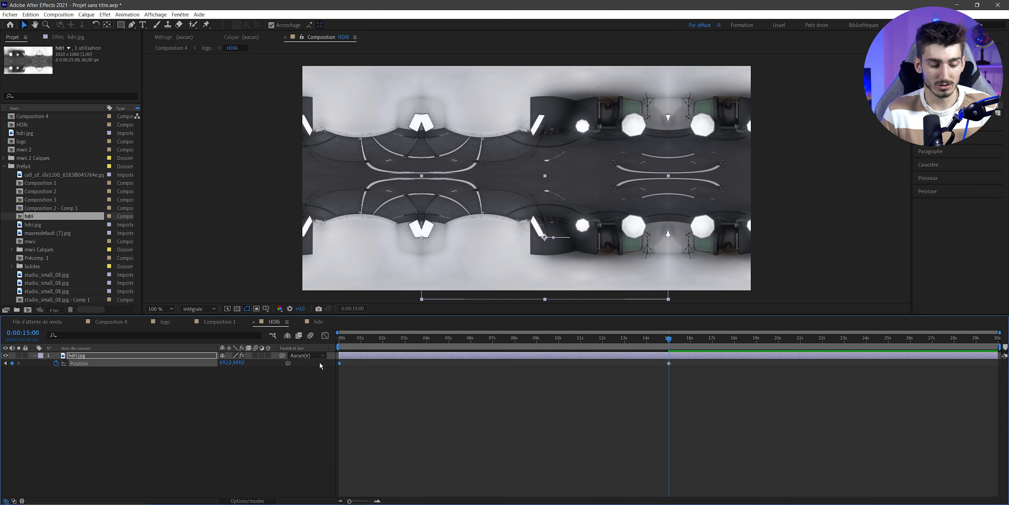
key(End)
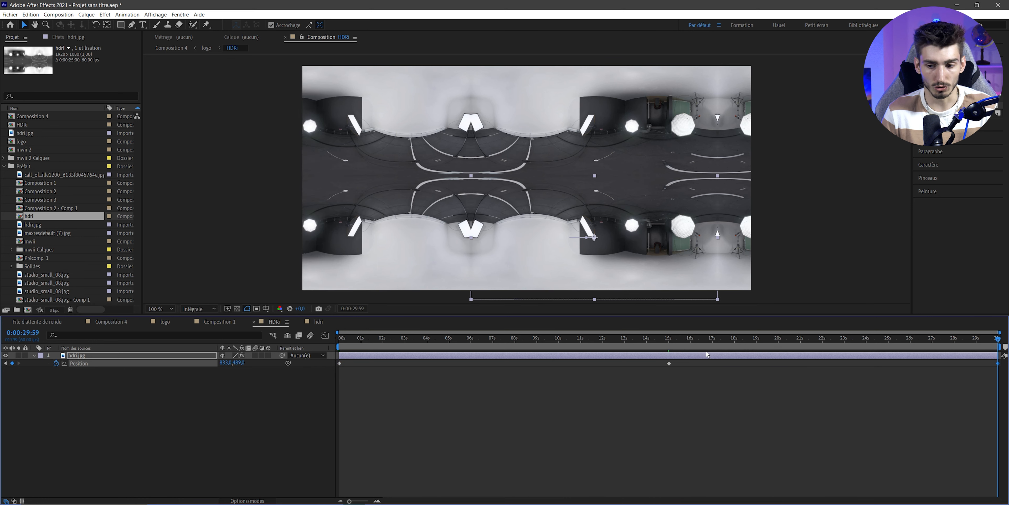
Play back the hdri.jpg position animation from the start and inspect the tiled image up close.
drag(699, 344, 339, 341)
key(space)
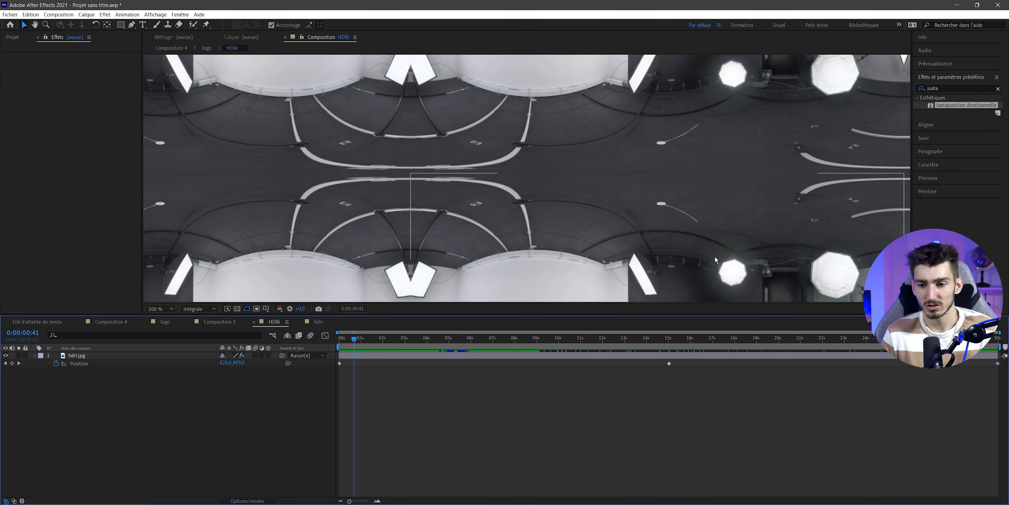
drag(692, 249, 577, 207)
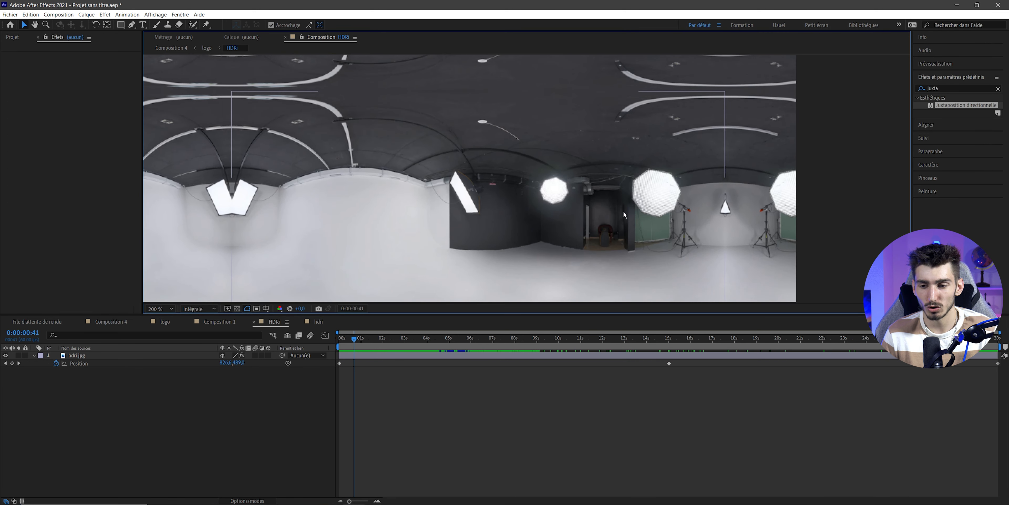
scroll(623, 211, down, 2)
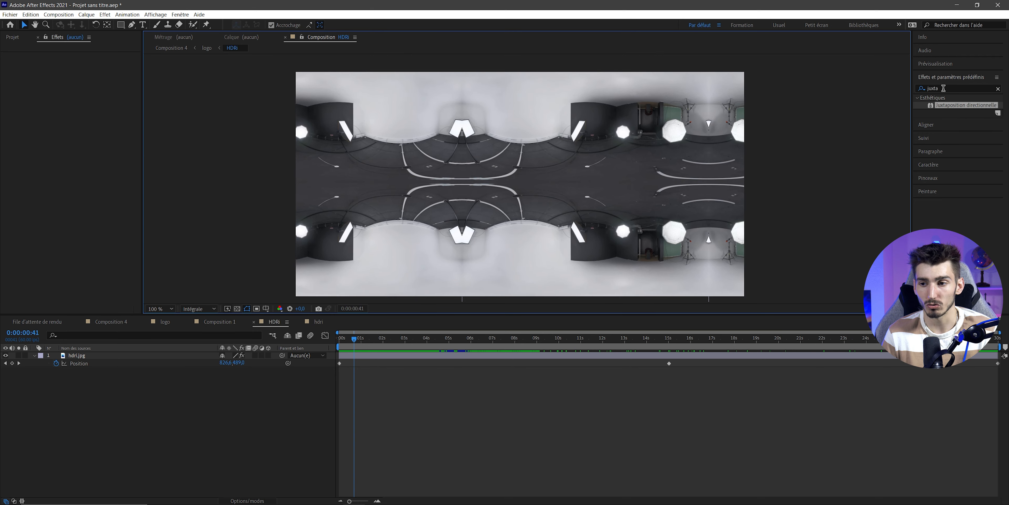
Apply the Noir et blanc colour-correction effect to the hdri.jpg layer.
double_click(944, 88)
text(noir)
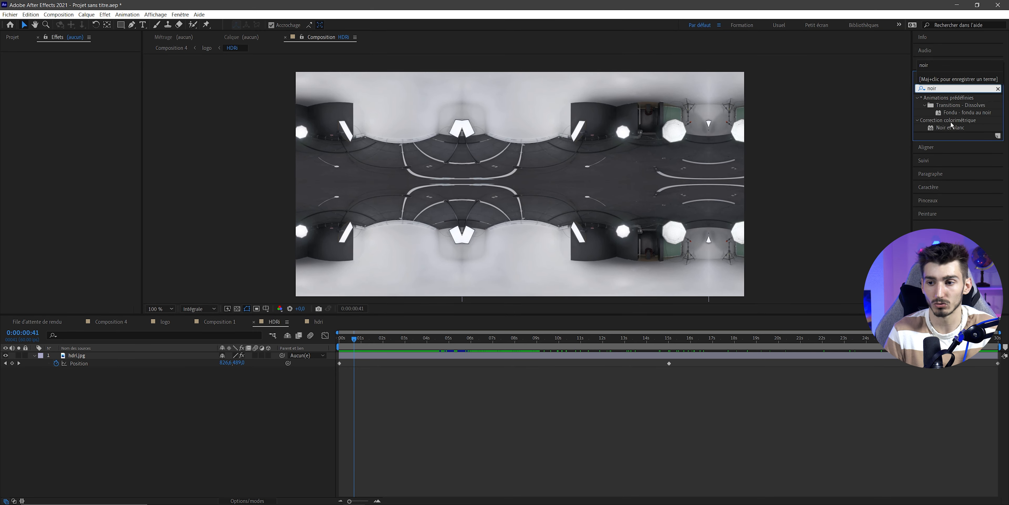
drag(952, 126, 81, 362)
Add the Exposition colour-correction effect to the hdri.jpg layer and raise its exposure to 0.59.
click(921, 89)
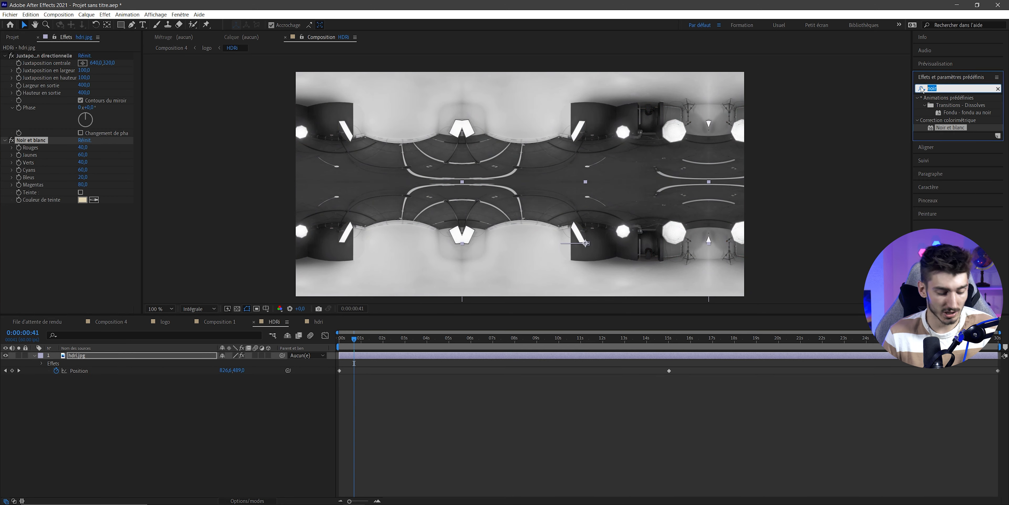
text(expo)
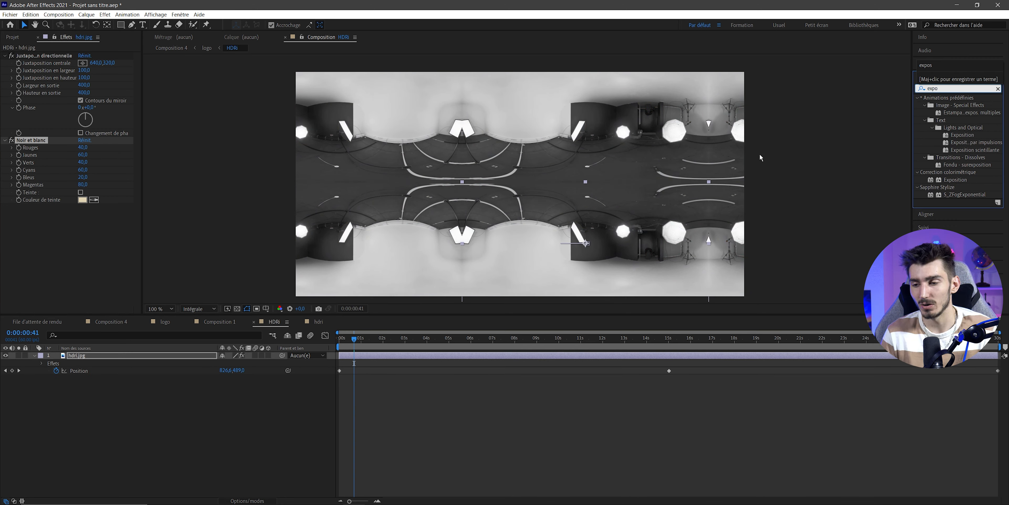
drag(955, 180, 73, 302)
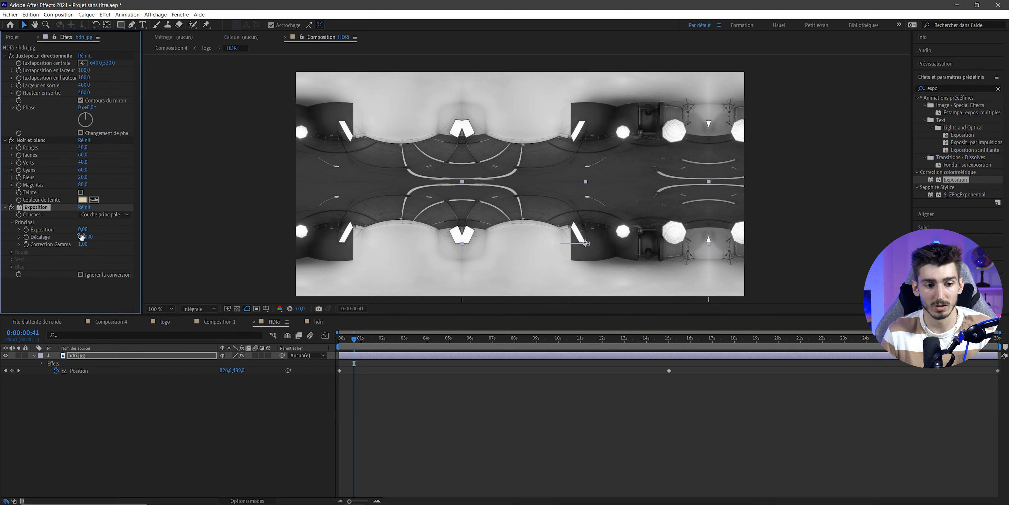
drag(83, 229, 108, 234)
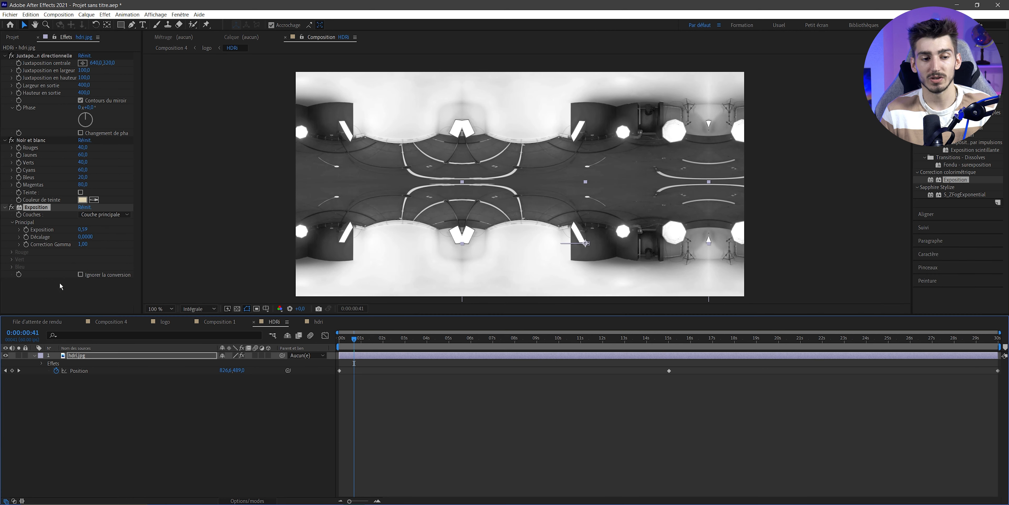
In the logo composition, turn the HDRi layer into an environment layer (Calque d'environnement).
click(165, 322)
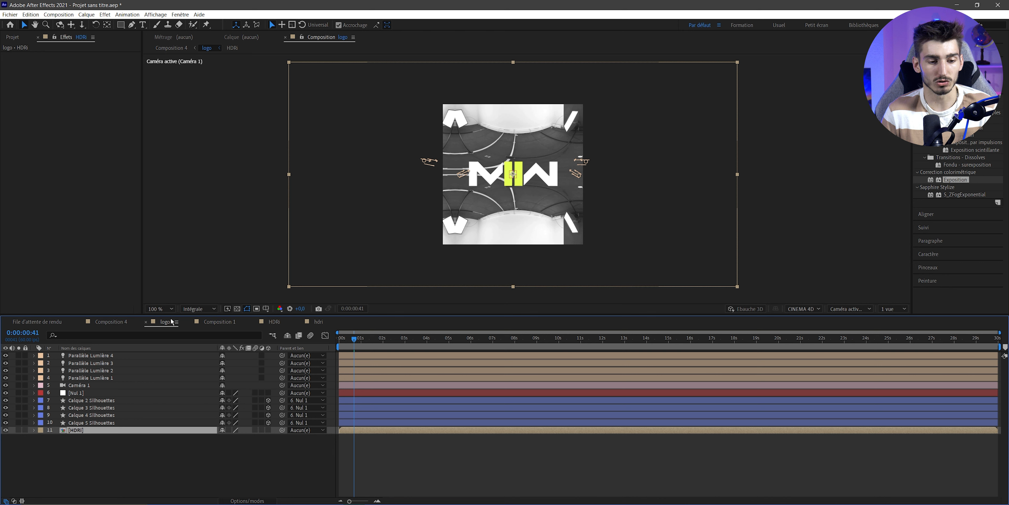
right_click(90, 430)
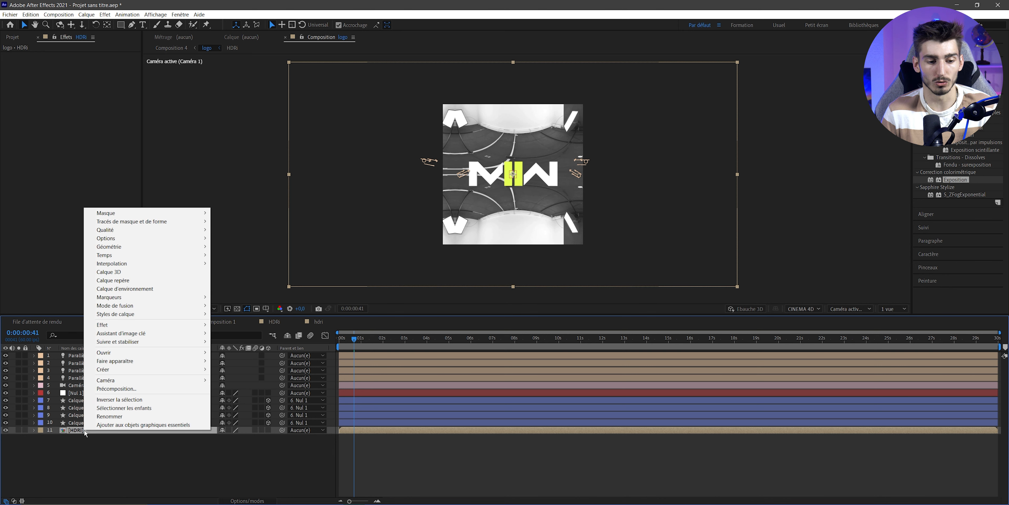
click(114, 291)
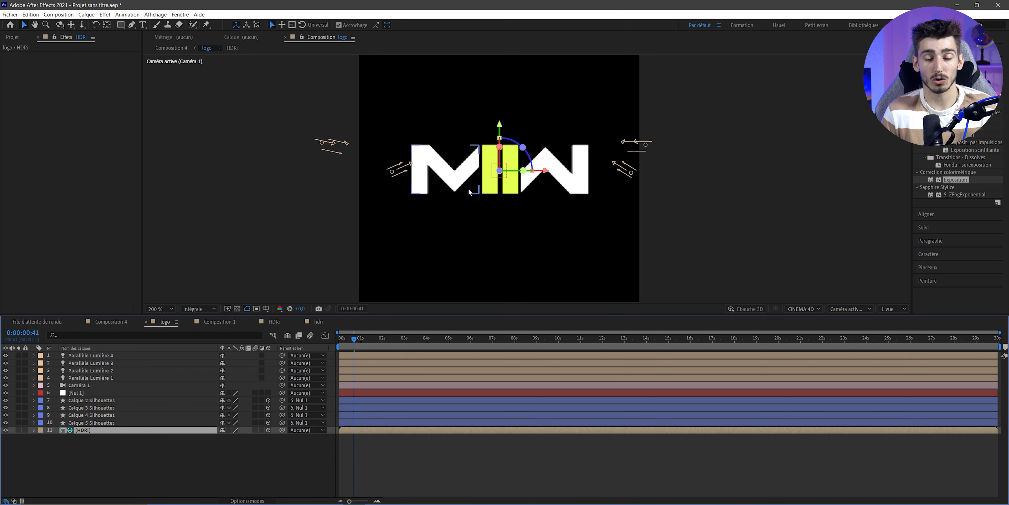
key(period)
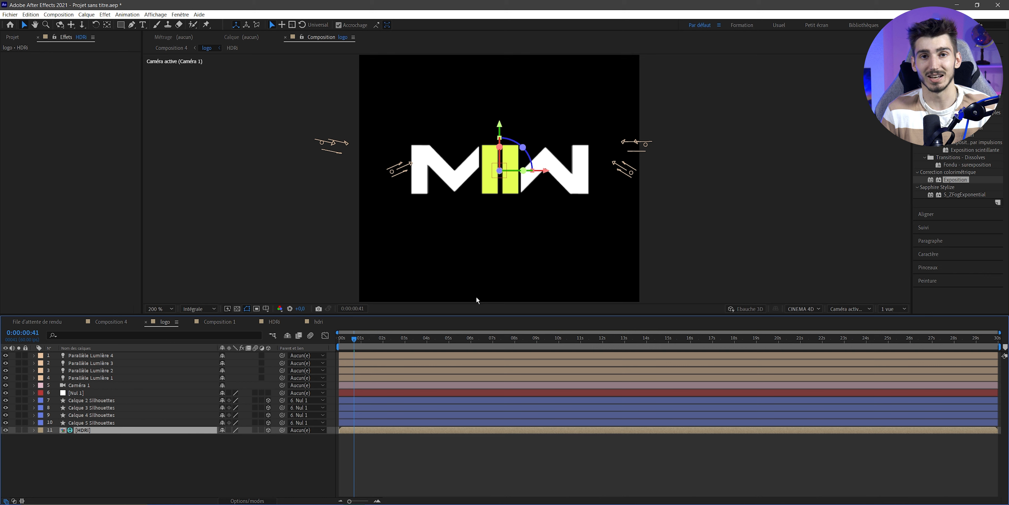
In the surface options of Calque 2 Silhouettes, set its appearance in reflections (S'affiche dans les réflexions) to Non.
click(84, 401)
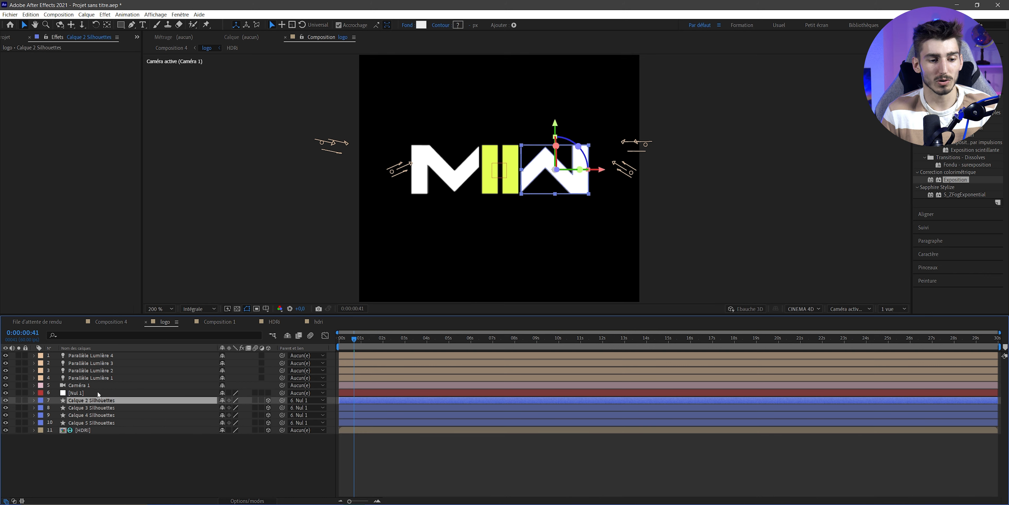
click(34, 400)
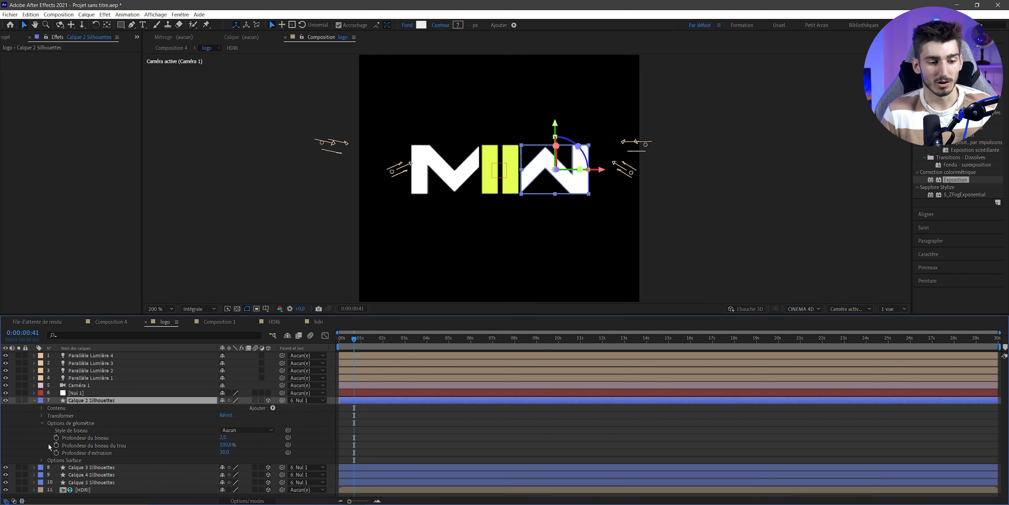
click(42, 461)
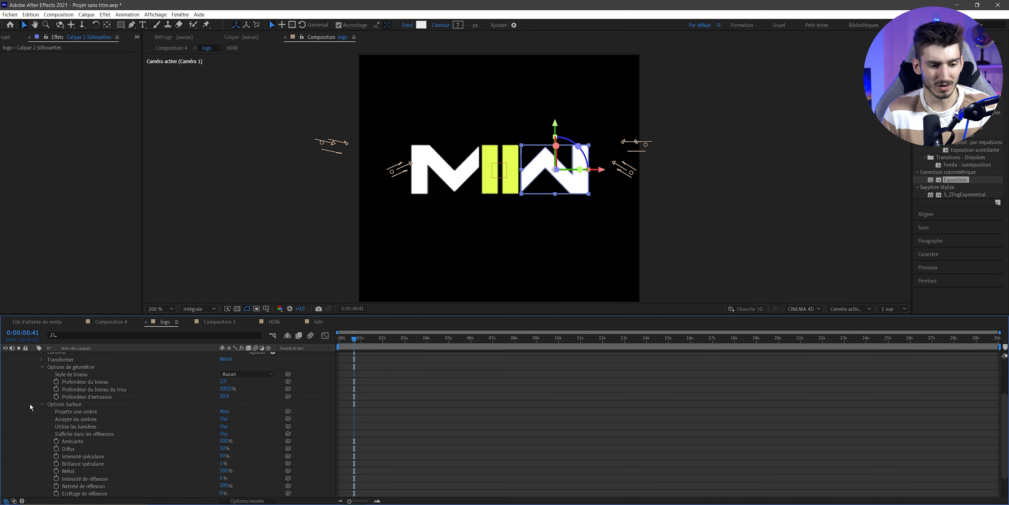
scroll(36, 405, down, 3)
click(104, 411)
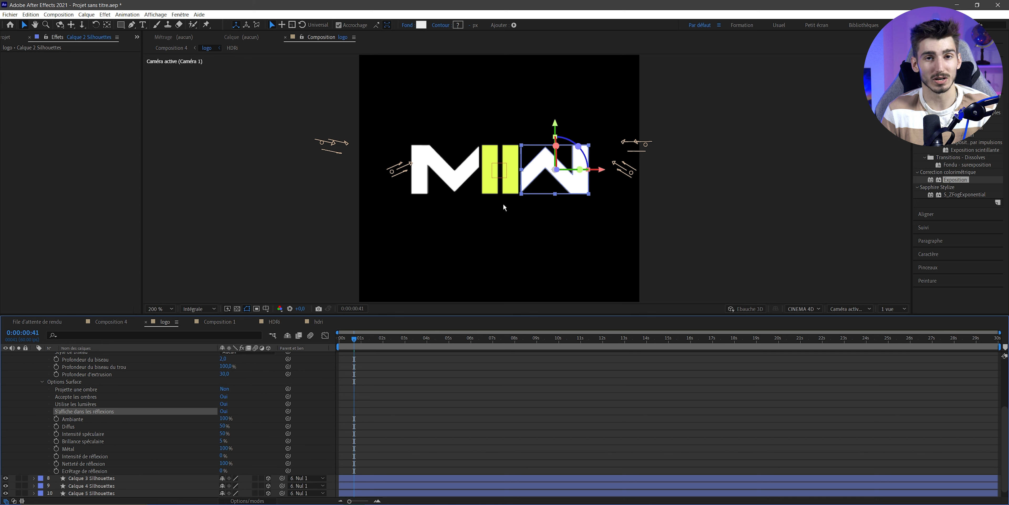
click(225, 411)
click(224, 411)
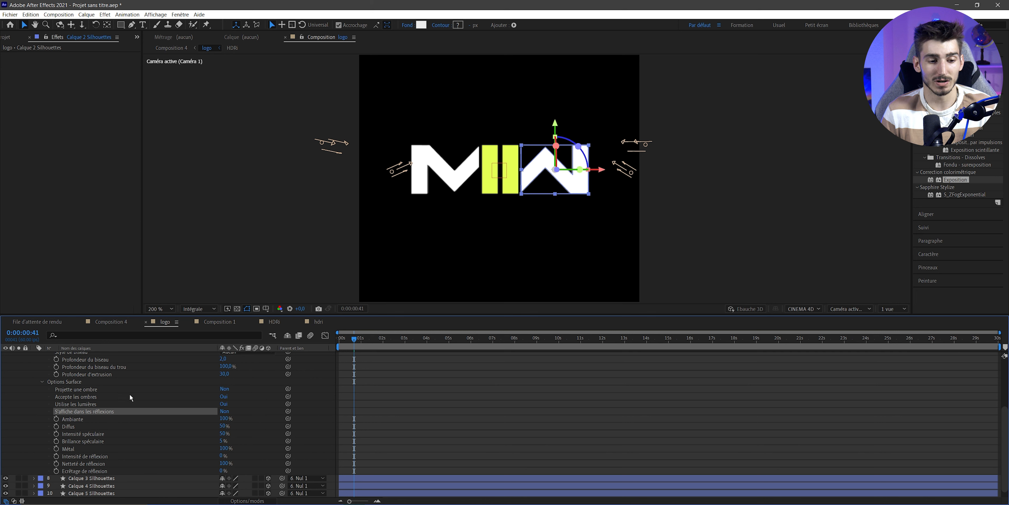
Set Calque 2 Silhouettes' reflection intensity to 100% and its reflection sharpness (Netteté de réflexion) to 99%.
scroll(107, 442, down, 1)
click(103, 470)
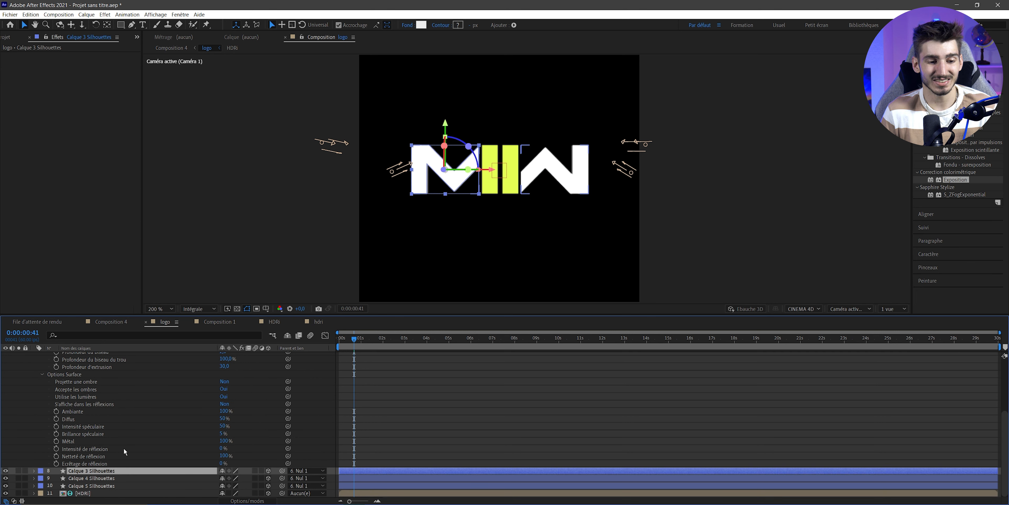
click(93, 449)
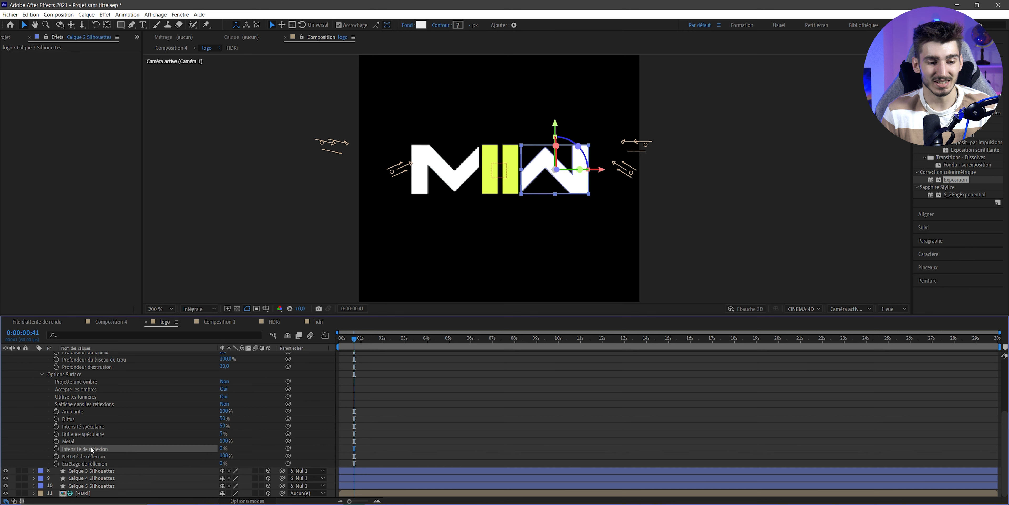
click(223, 449)
text(100)
key(Return)
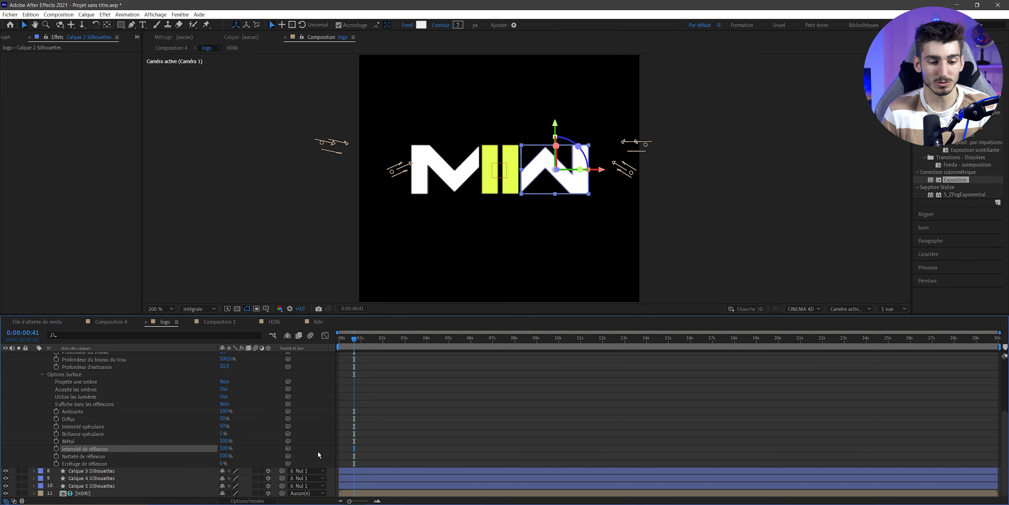
click(223, 455)
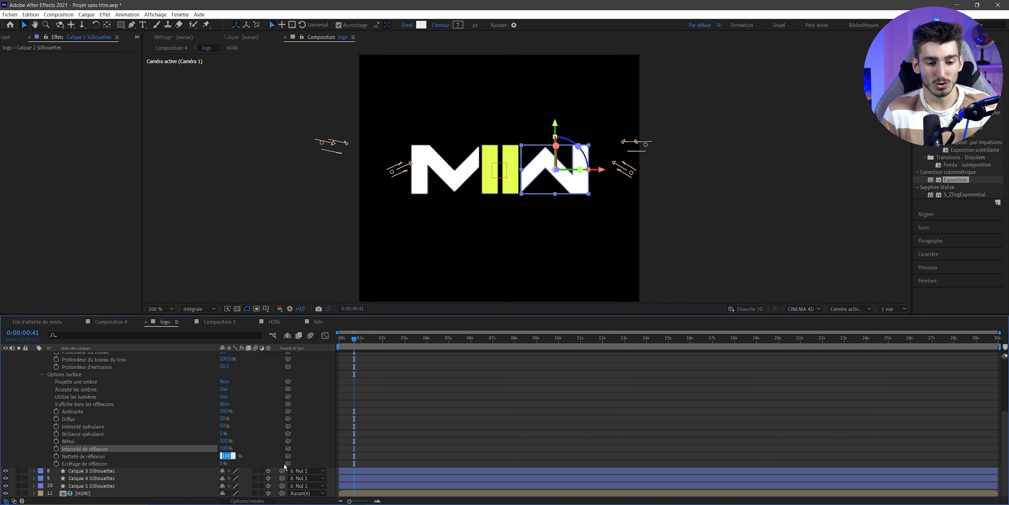
text(99)
key(Return)
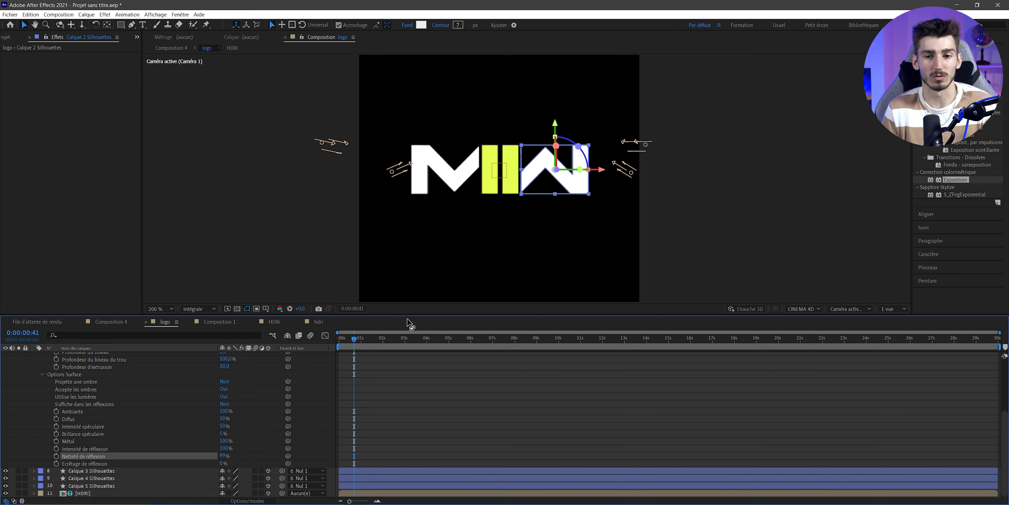
Set Calque 2 Silhouettes' specular shininess (Brillance spéculaire) to 50% and its reflection intensity to 80%.
key(period)
click(97, 433)
click(223, 433)
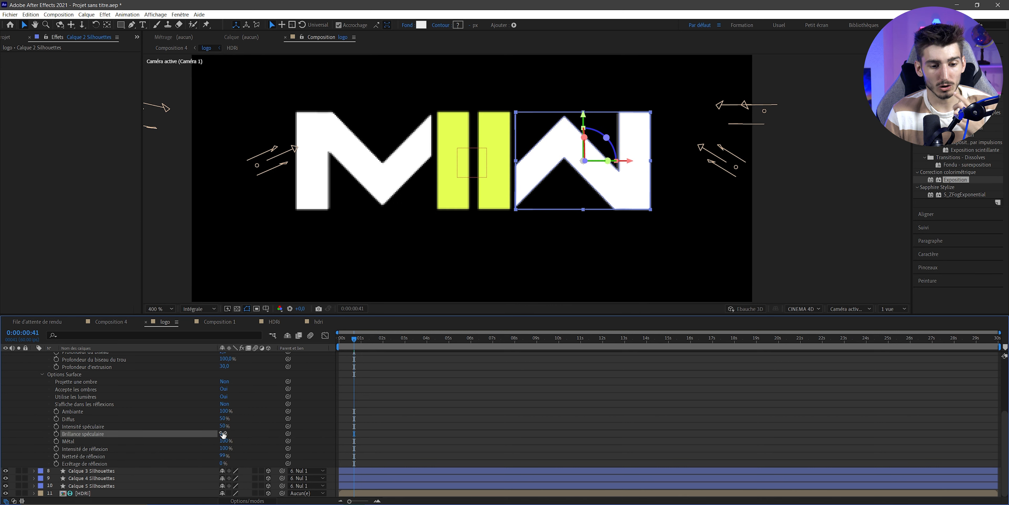
text(50)
key(Return)
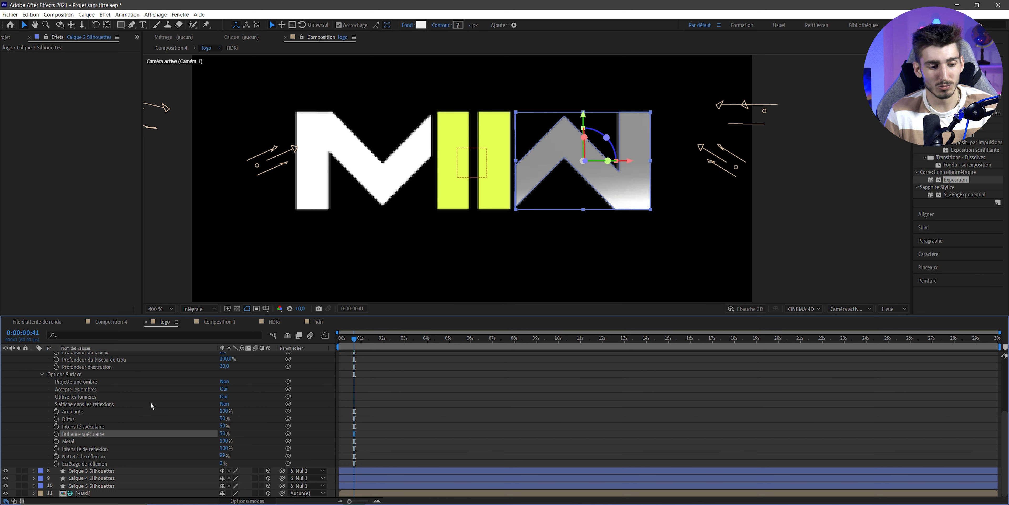
click(97, 451)
text(80)
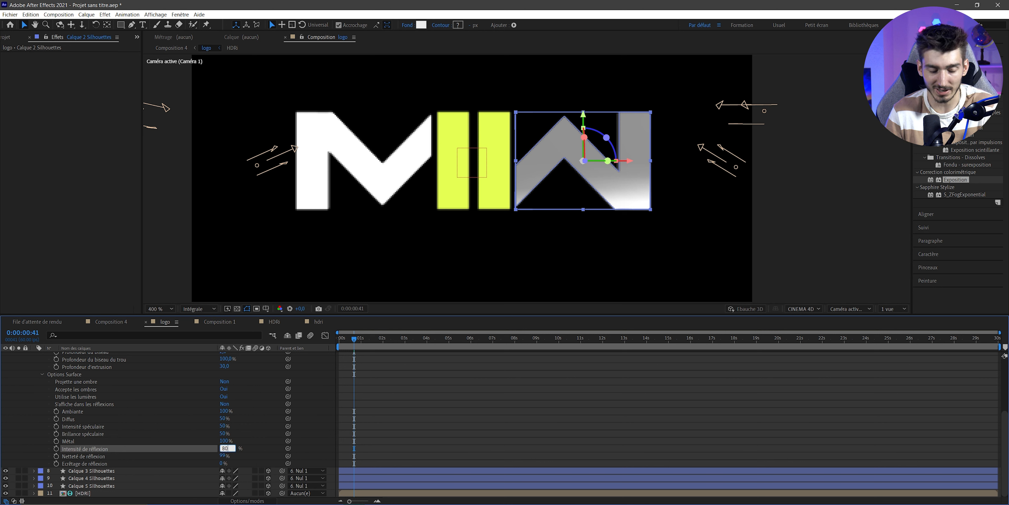
key(Return)
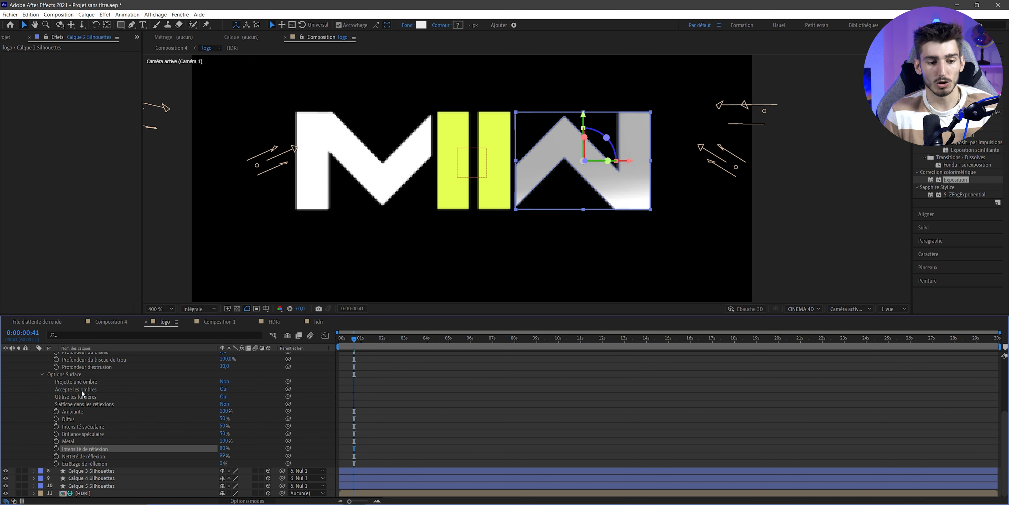
Copy the surface options of Calque 2 Silhouettes onto the Calque 3, 4 and 5 Silhouettes layers.
click(75, 375)
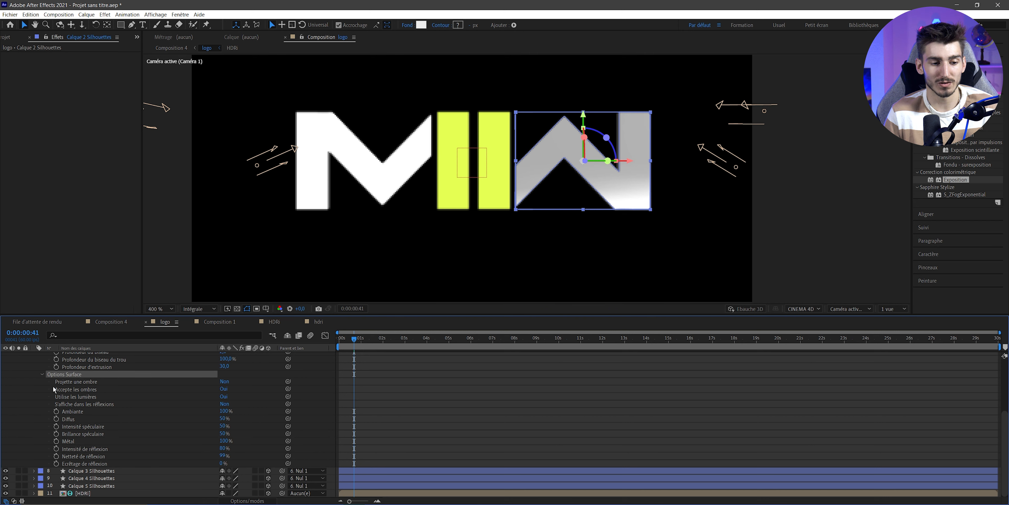
click(45, 372)
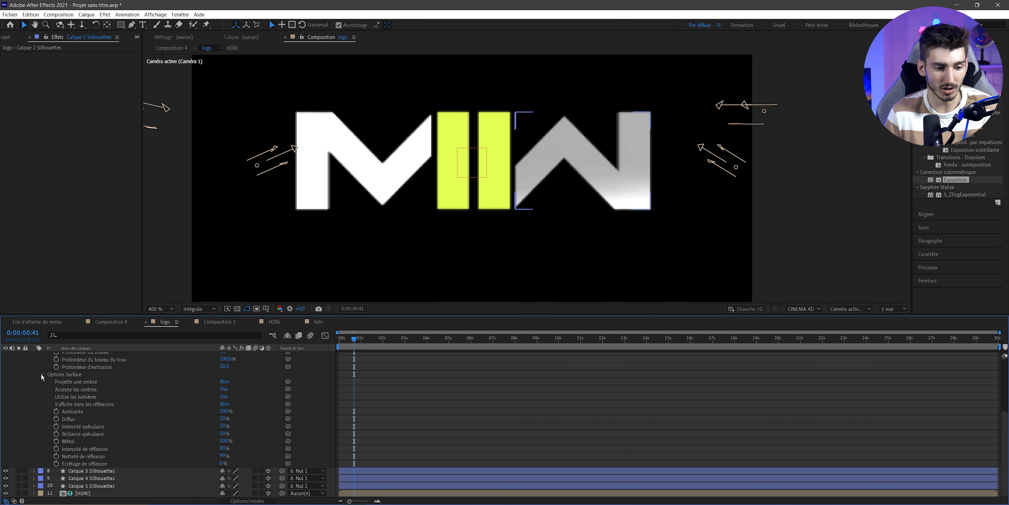
click(42, 374)
click(73, 460)
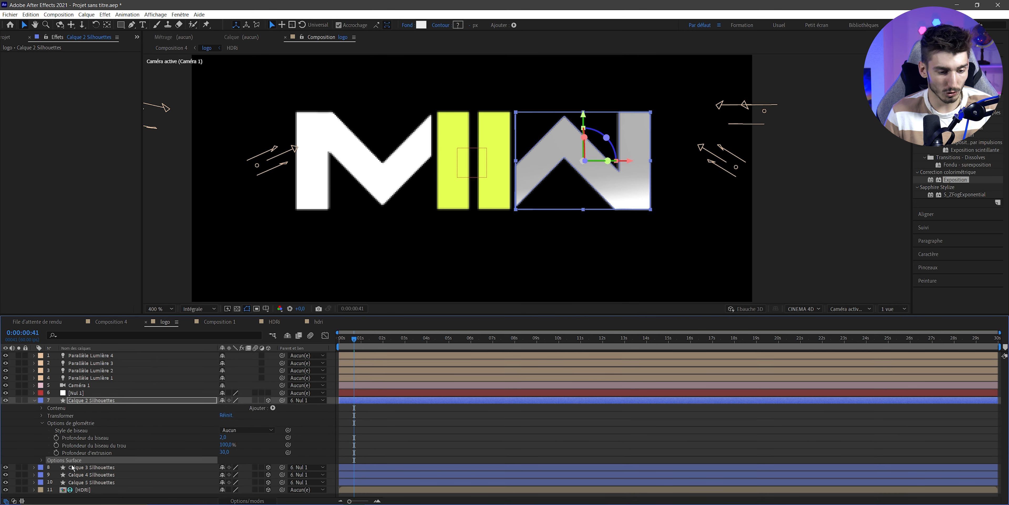
click(87, 468)
shift+click(91, 483)
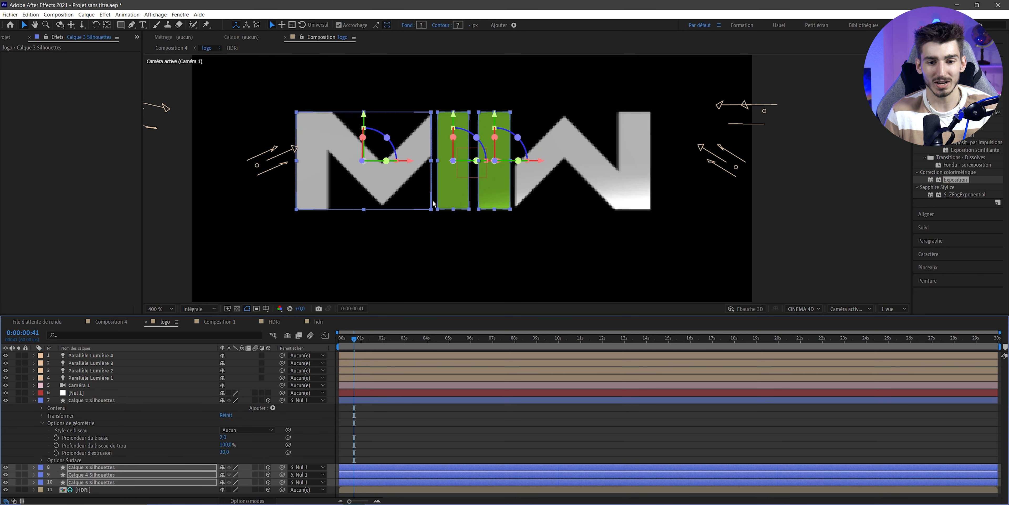
key(comma)
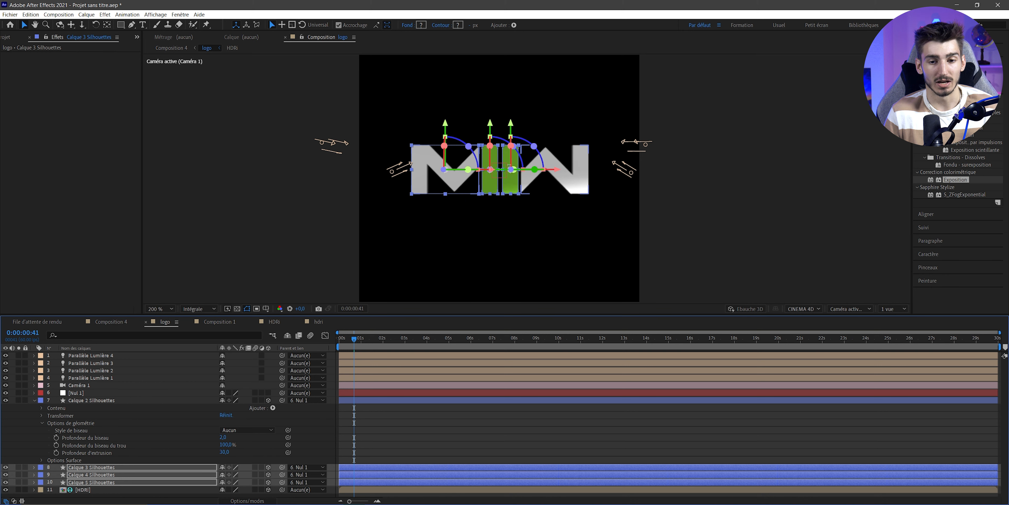
key(period)
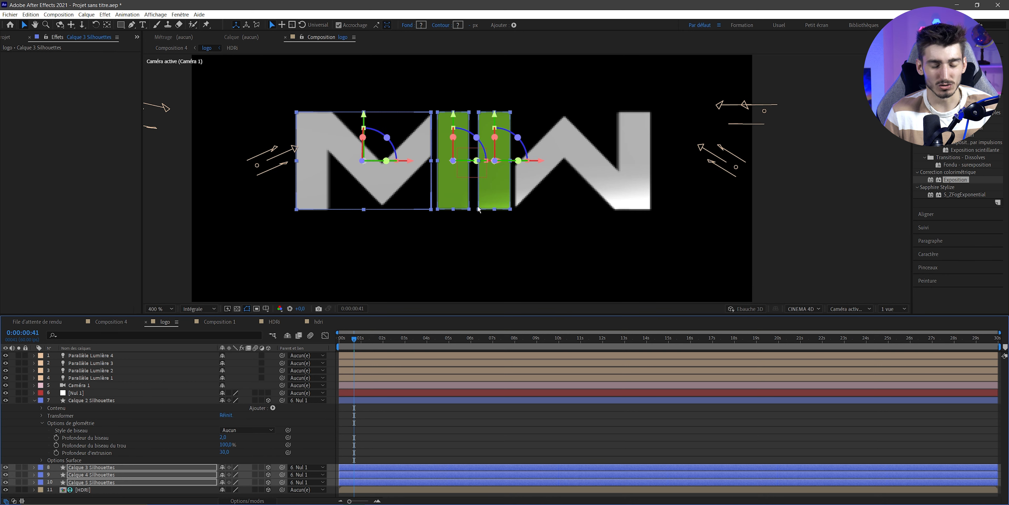
click(783, 232)
key(comma)
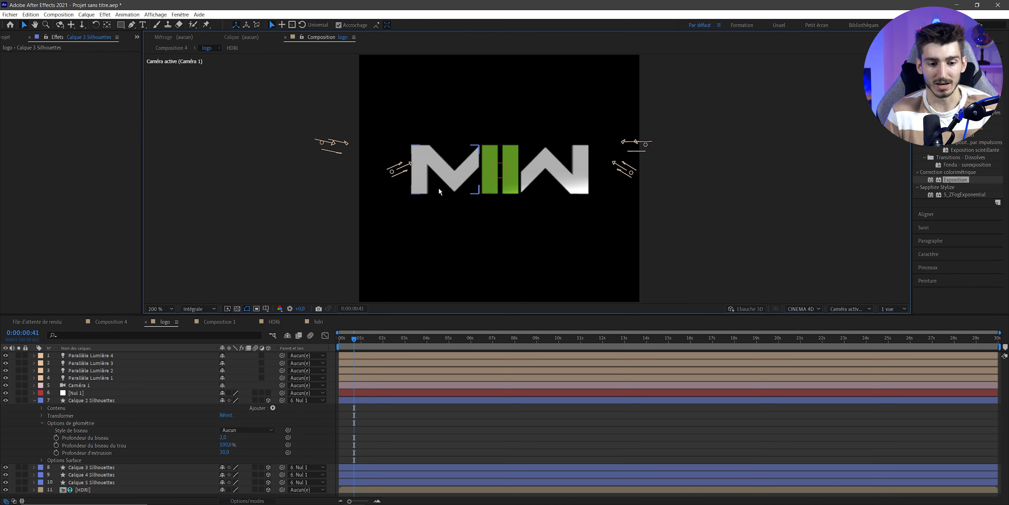
Orbit Caméra 1 around the logo to inspect its reflections from several angles, and reset the camera's transform.
click(272, 321)
click(165, 321)
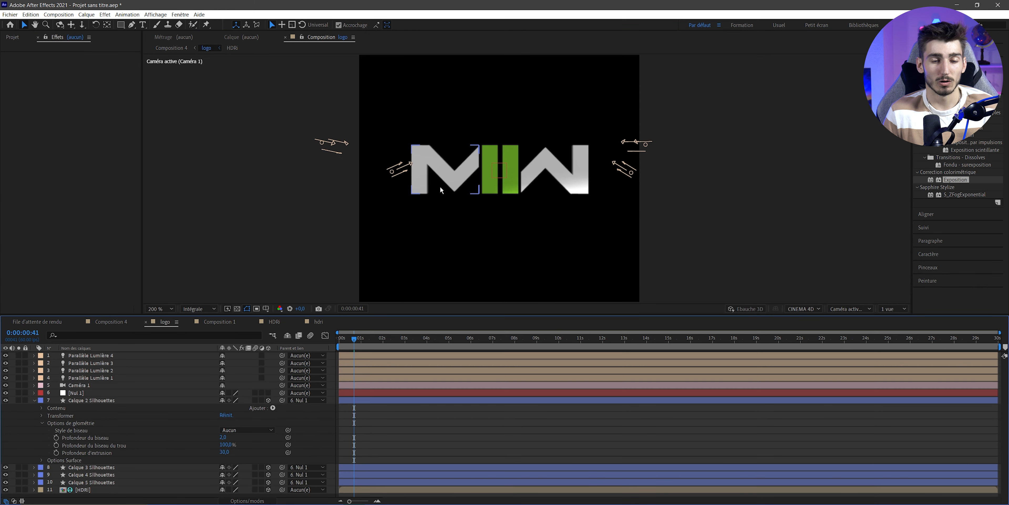
click(60, 26)
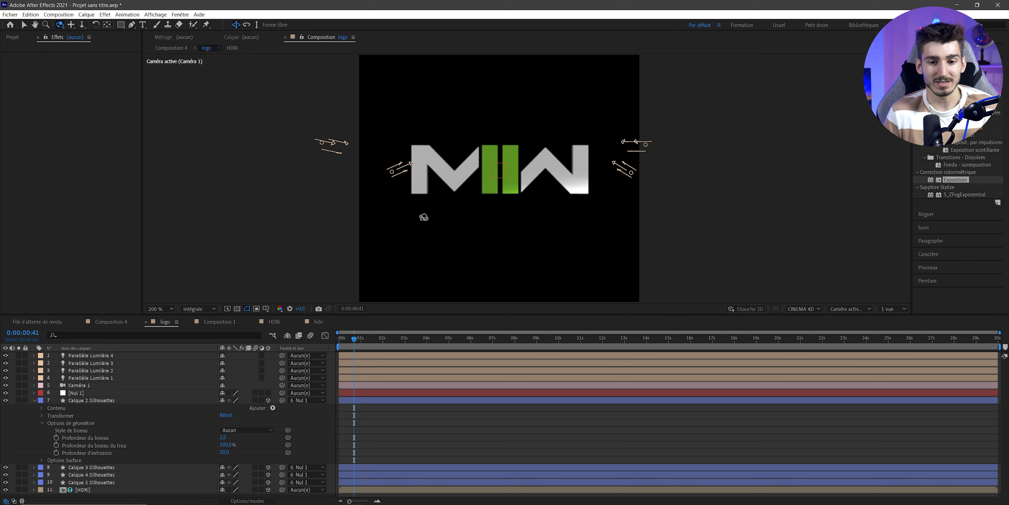
drag(422, 218, 444, 228)
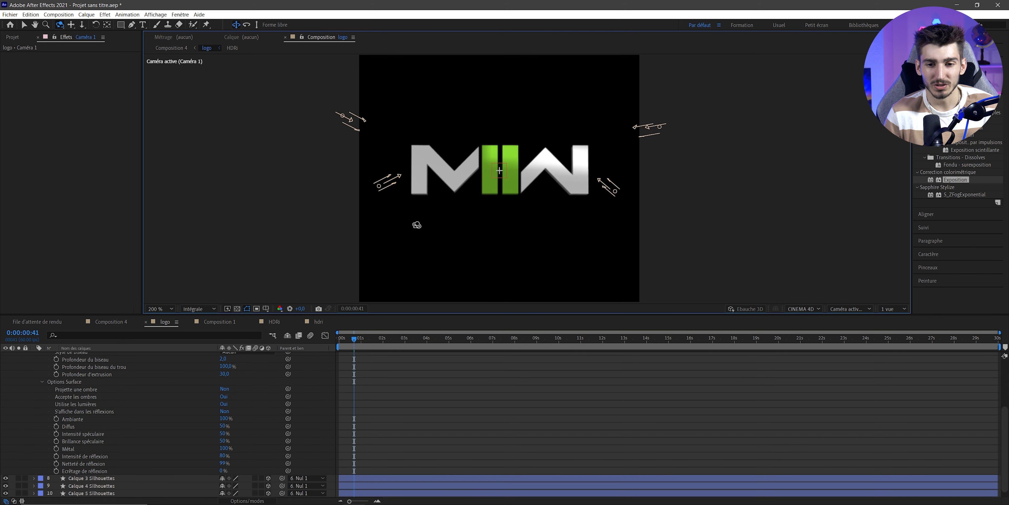
drag(417, 219, 404, 217)
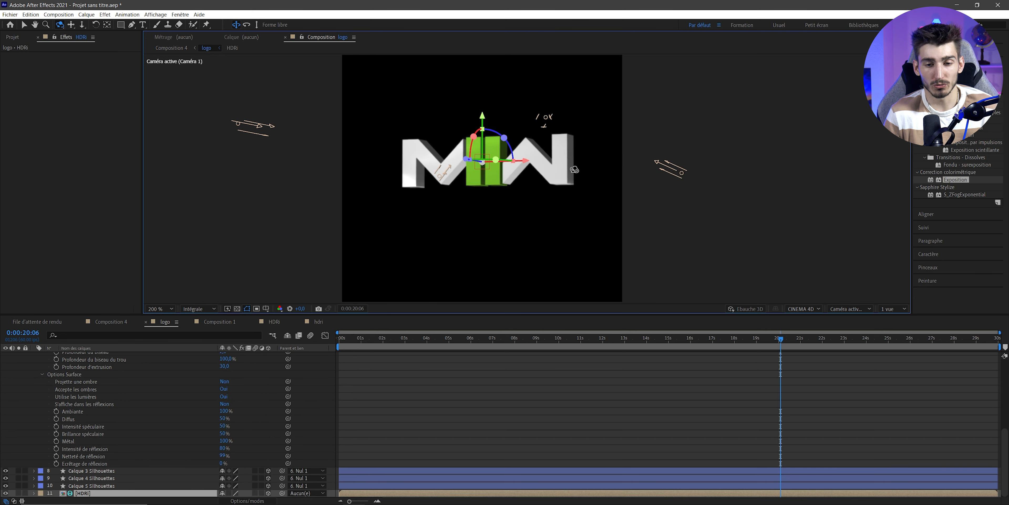
click(274, 321)
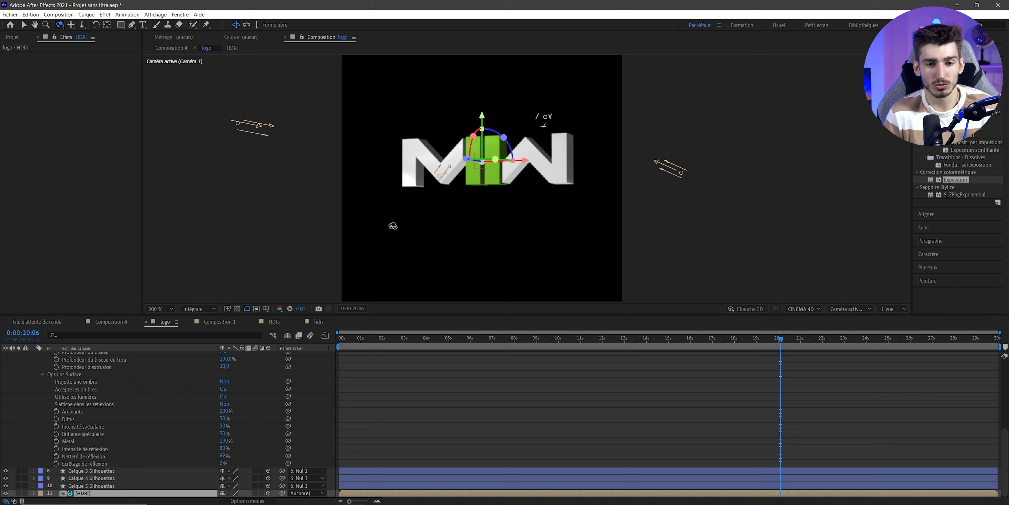
drag(437, 207, 419, 217)
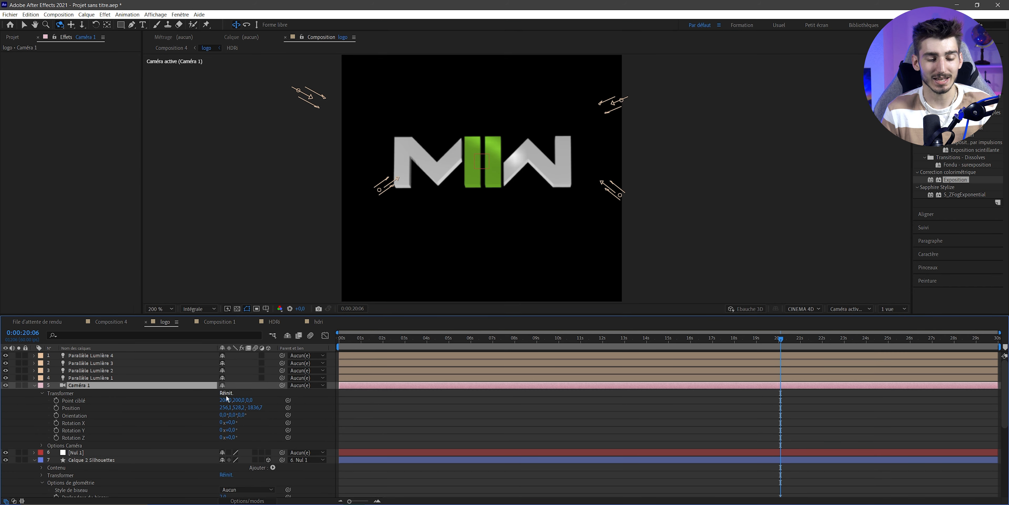
click(226, 393)
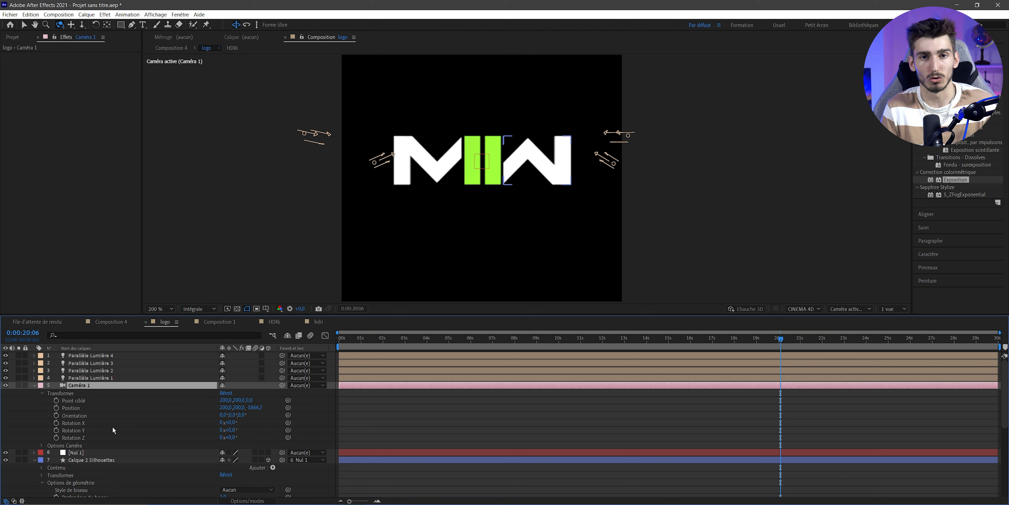
Set the logo composition's current time to 0:00:15:00.
key(ctrl+Down)
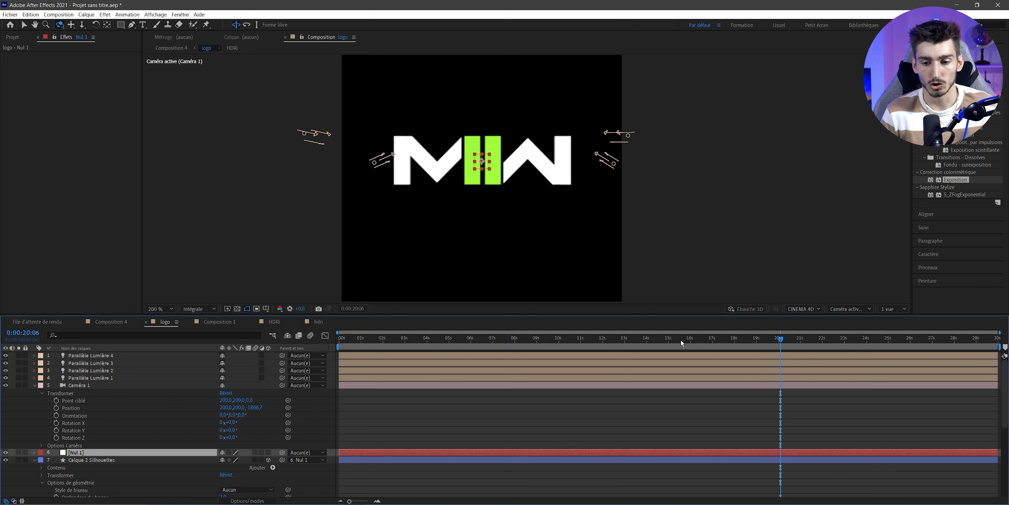
click(669, 341)
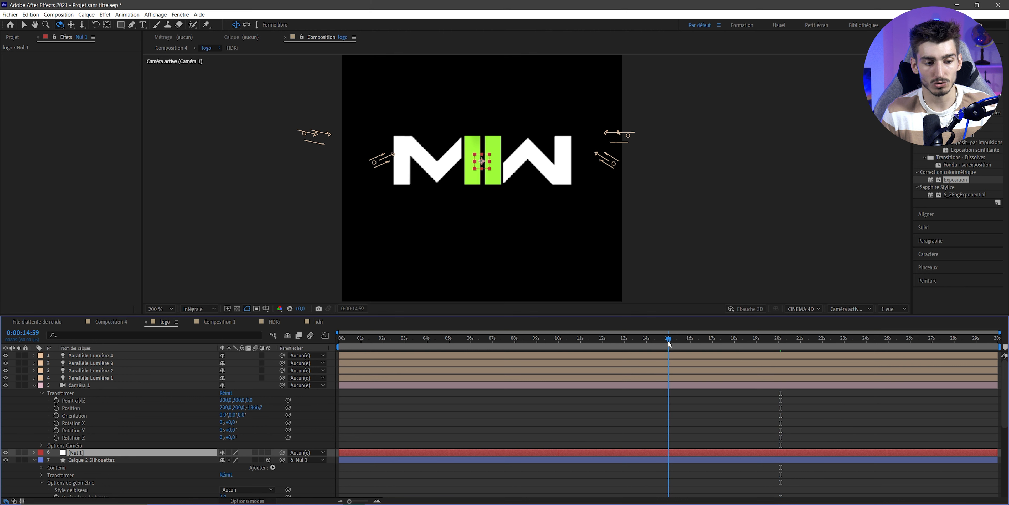
click(29, 332)
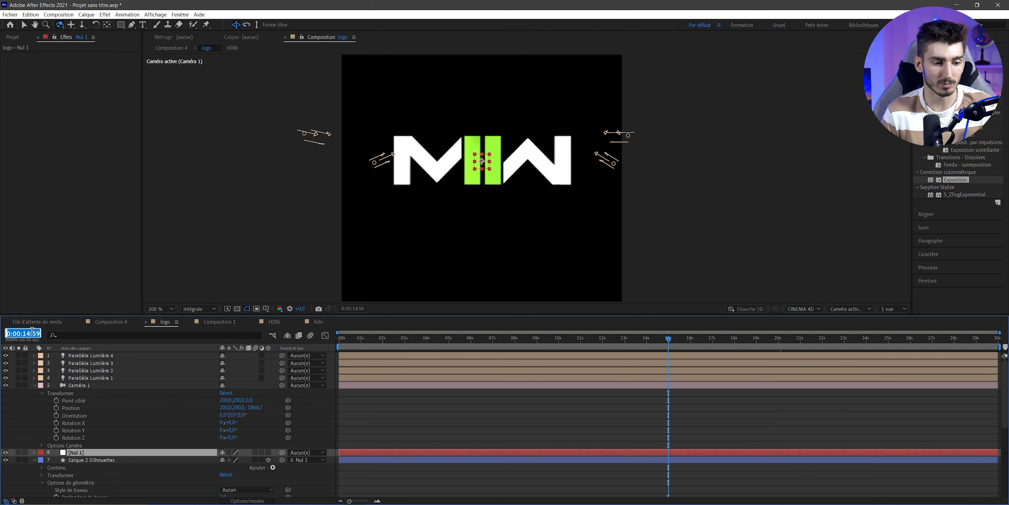
text(1500)
click(641, 394)
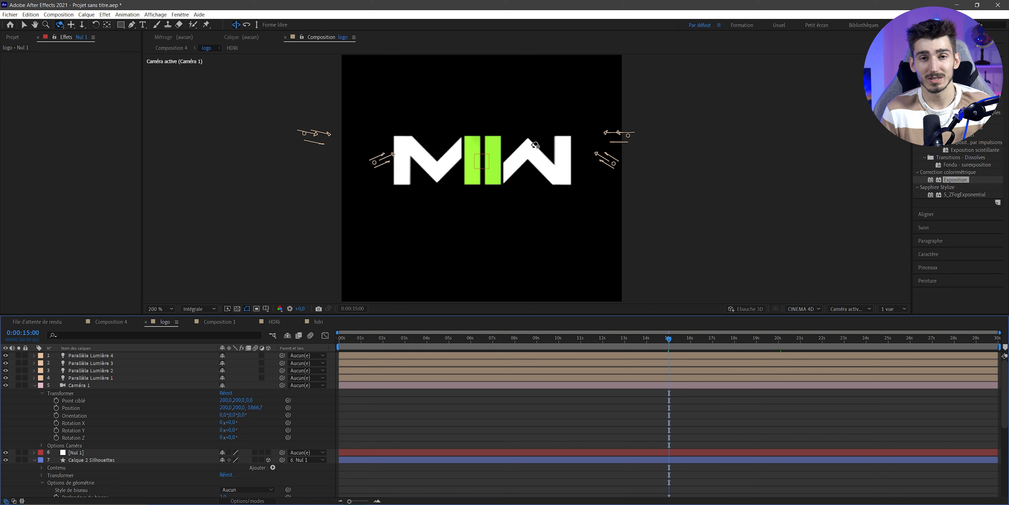
Compare the logo with and without Ébauche 3D, preview its playback, and return the current time to 0:00:15:00.
click(746, 308)
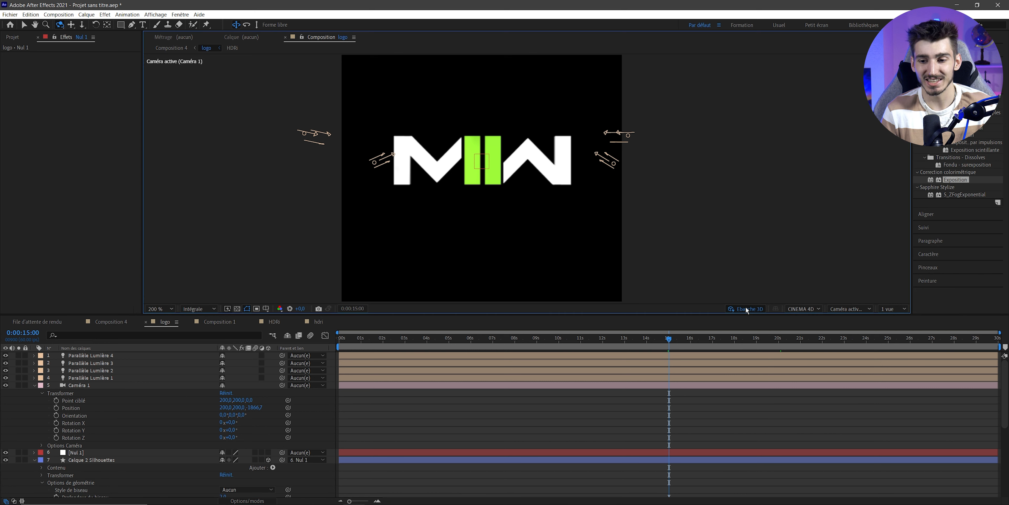
click(745, 308)
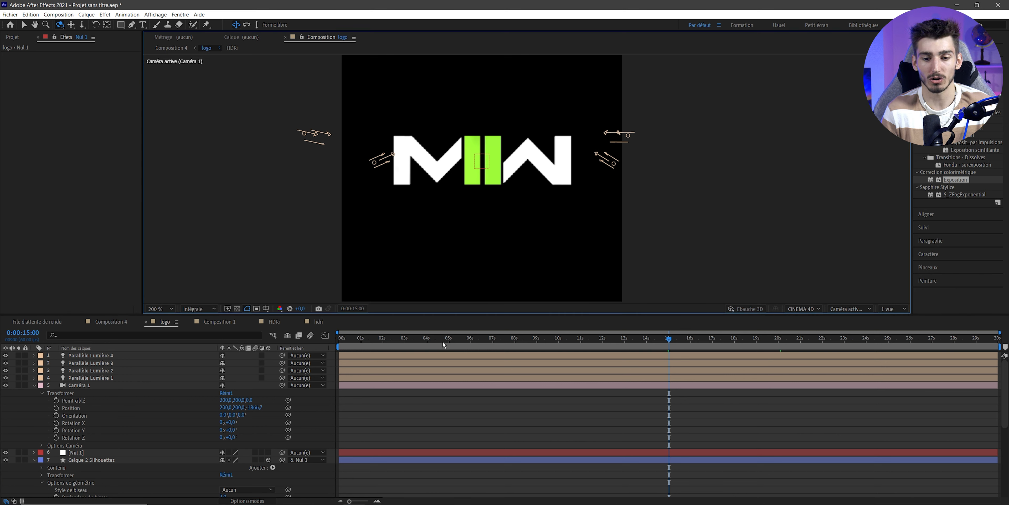
key(space)
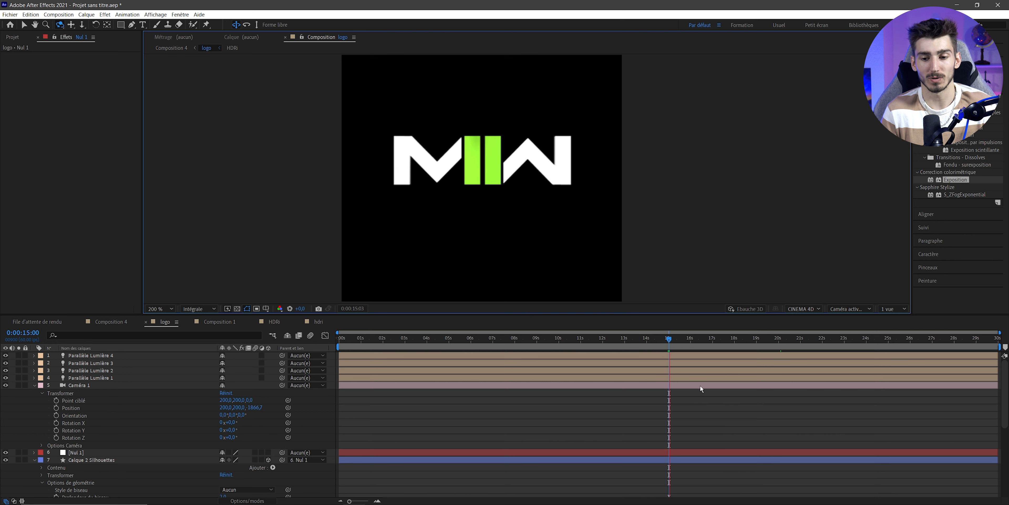
key(space)
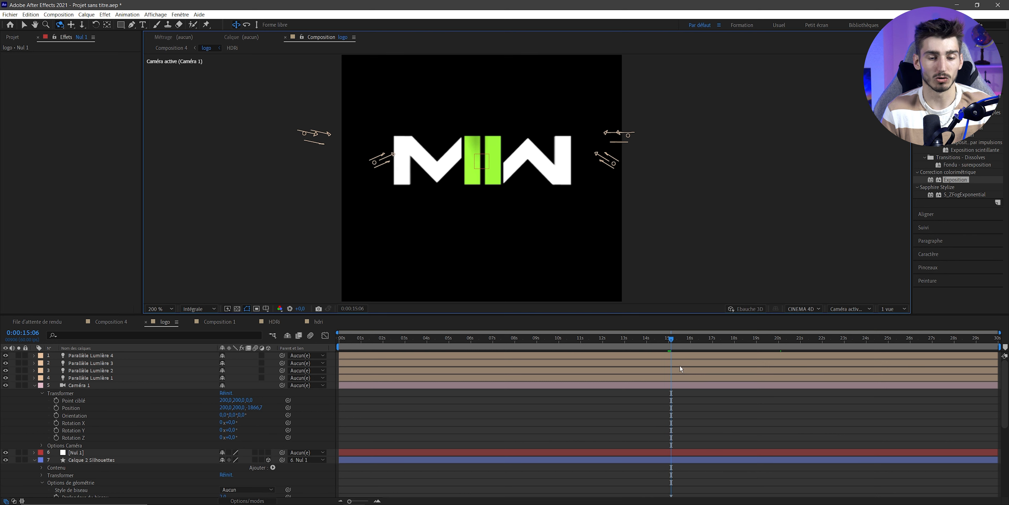
key(semicolon)
key(equal)
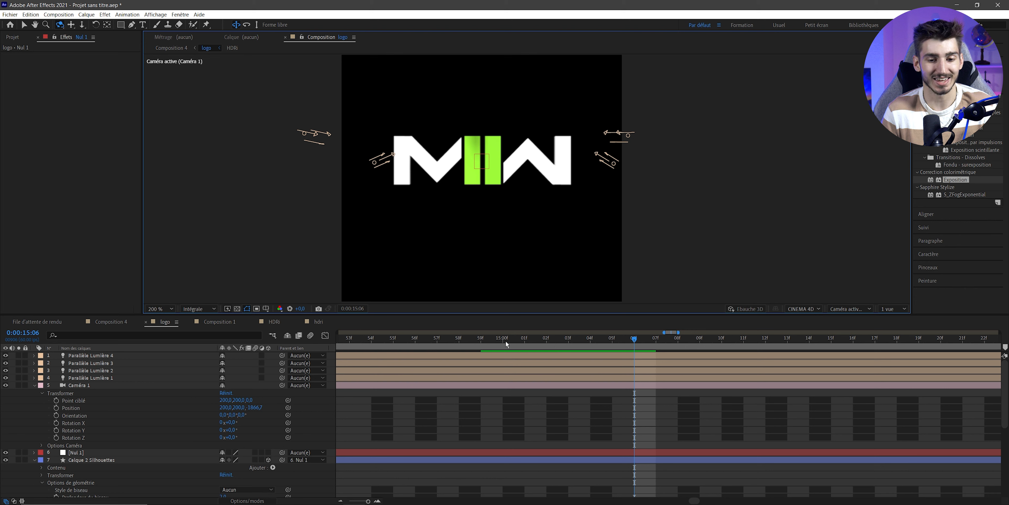
click(506, 344)
key(semicolon)
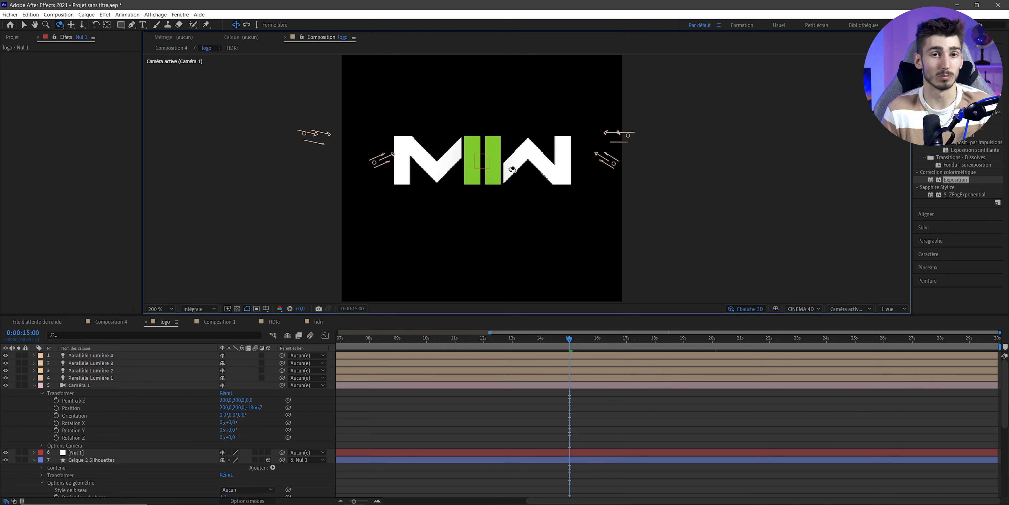
Try orbiting the camera around the logo, turn on Ébauche 3D for the preview, and undo the camera move.
drag(512, 170, 622, 208)
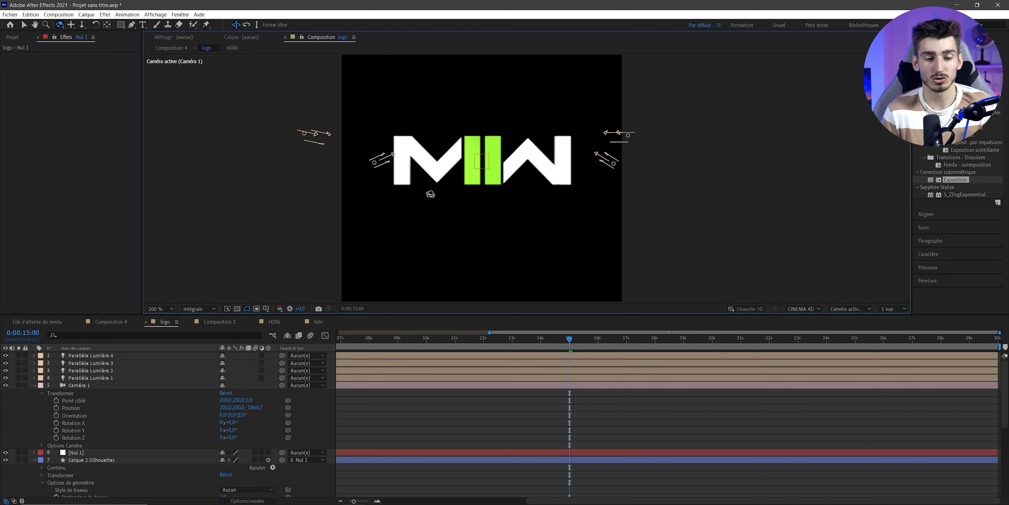
drag(433, 196, 600, 247)
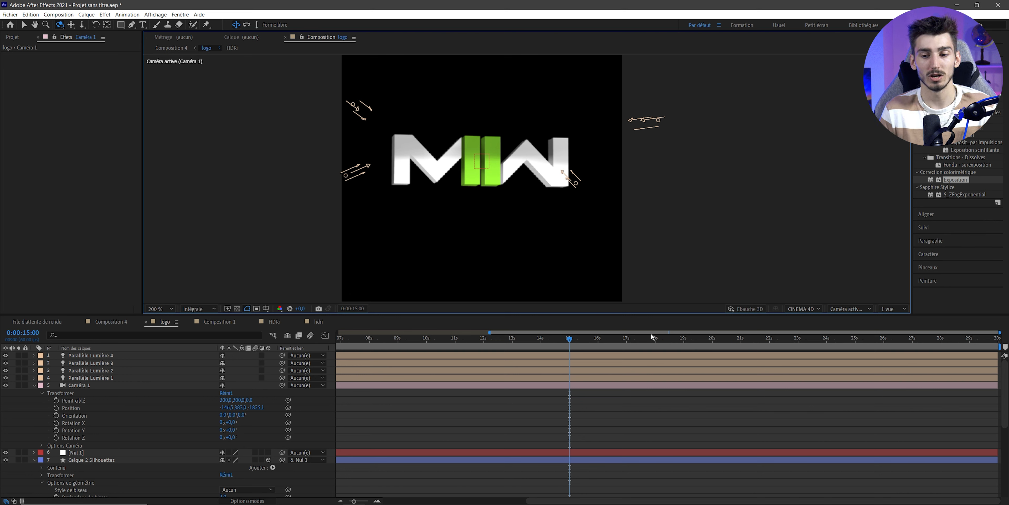
click(738, 309)
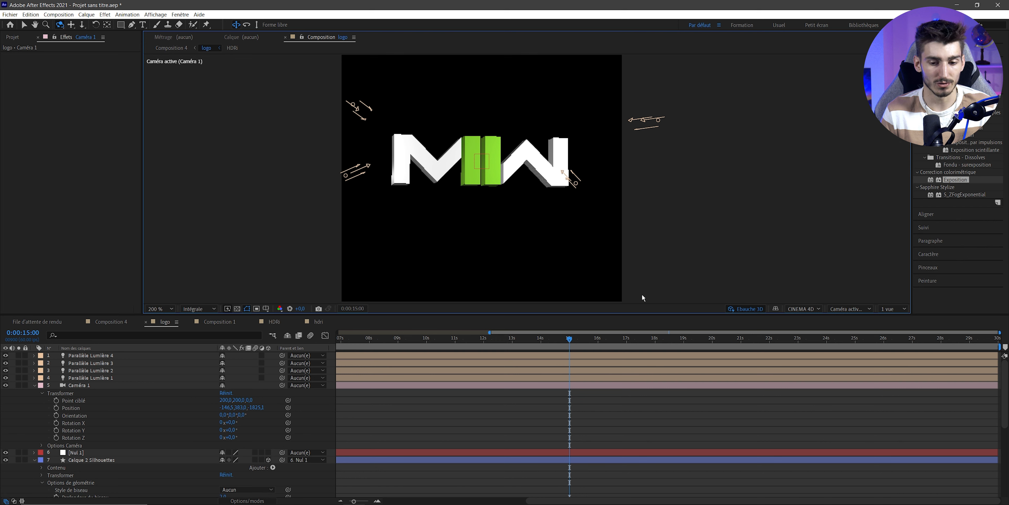
key(ctrl+z)
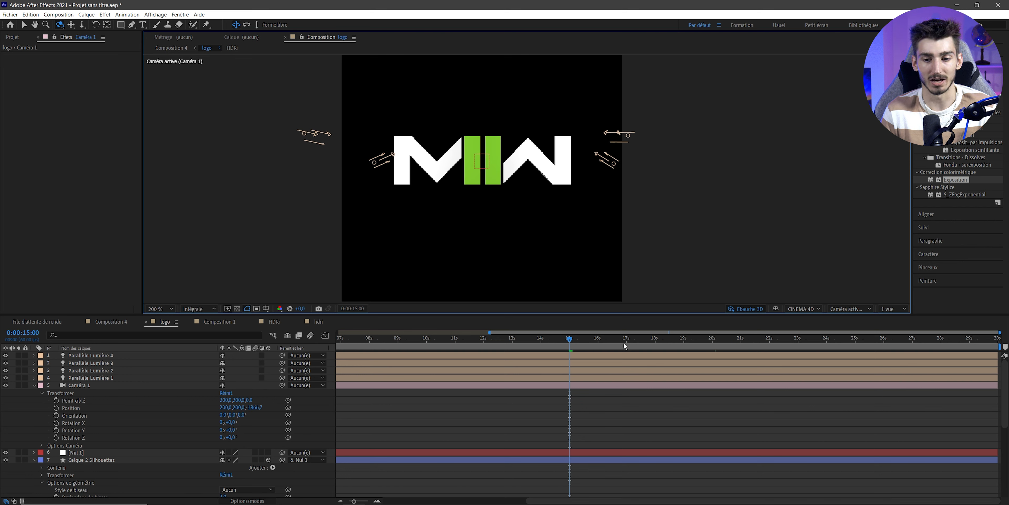
Add a Position keyframe to Caméra 1 at 0:00:15:00, with the camera at about 218, 425, -1866.7.
click(56, 407)
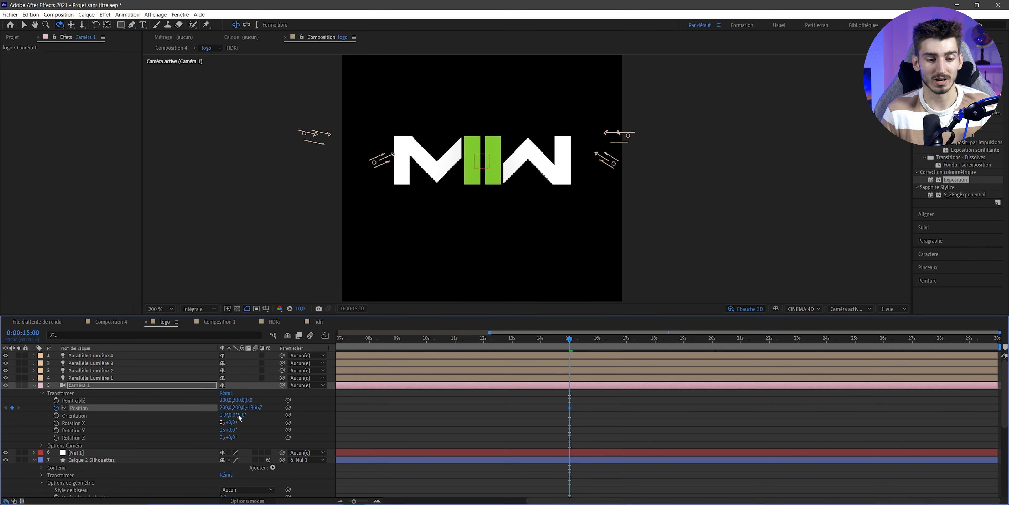
drag(240, 410, 218, 412)
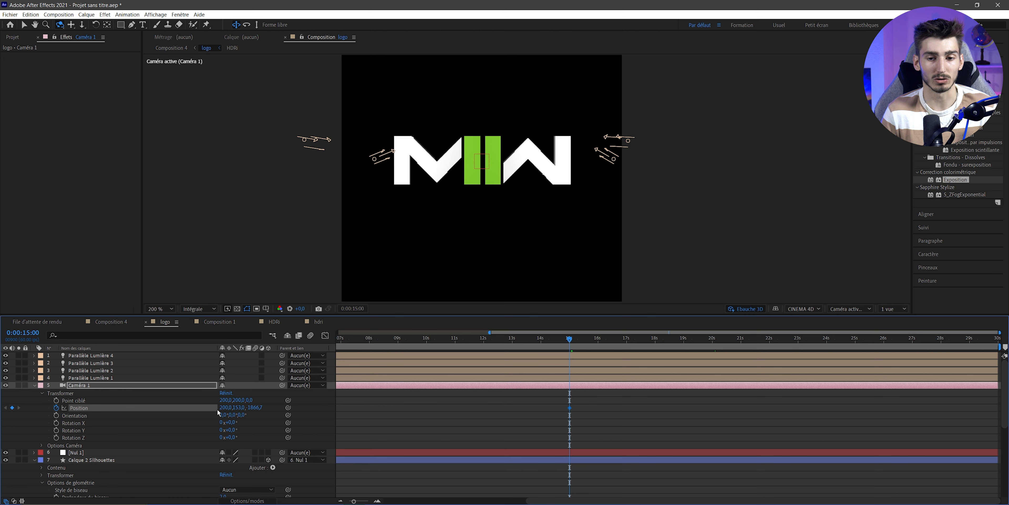
drag(389, 155, 348, 164)
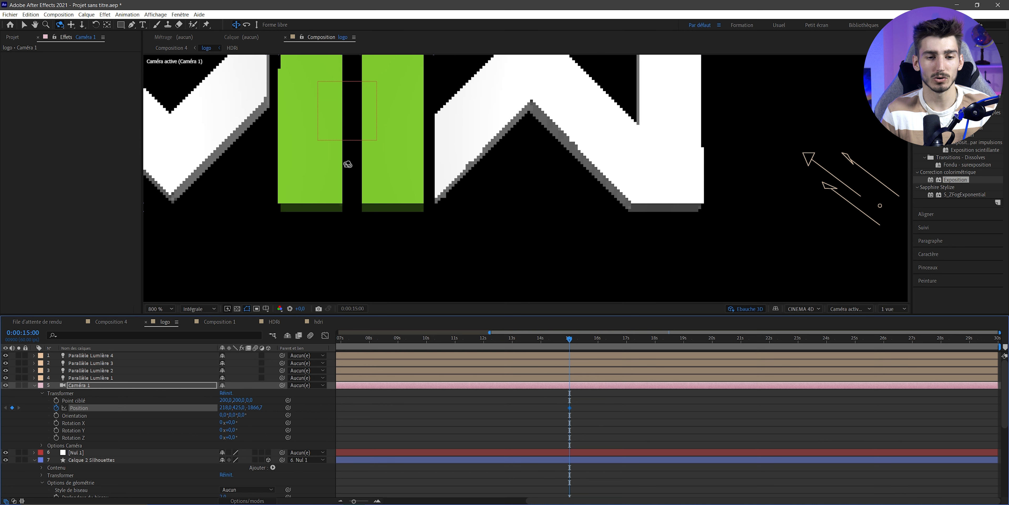
scroll(579, 396, down, 1)
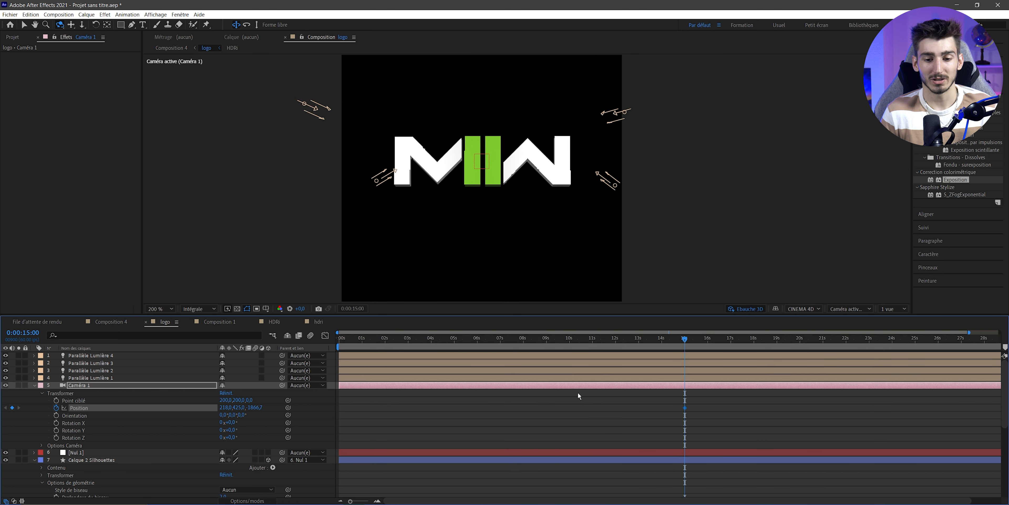
Add a Position keyframe to Caméra 1 at 0:00:00:00, with the camera at about -179, 285, -1866.7.
drag(685, 338, 309, 341)
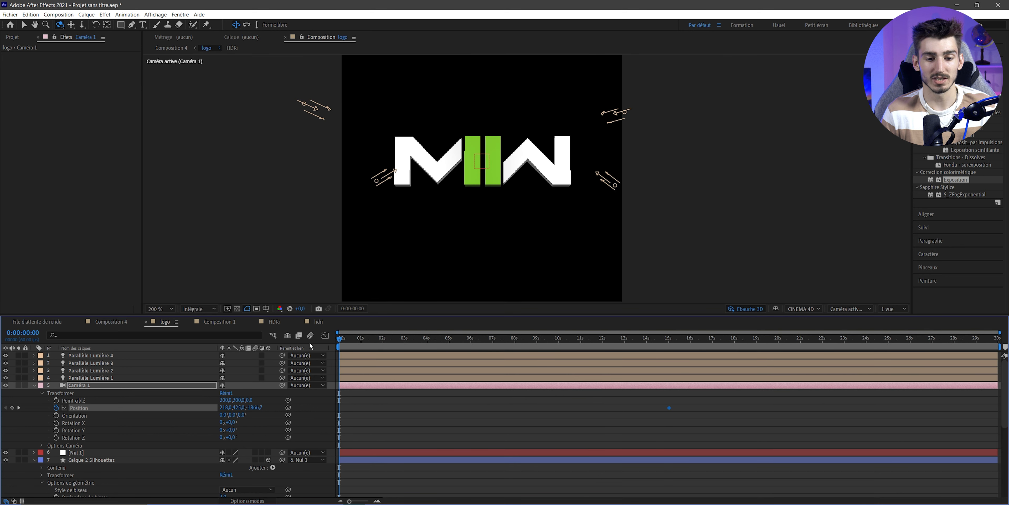
drag(224, 407, 23, 420)
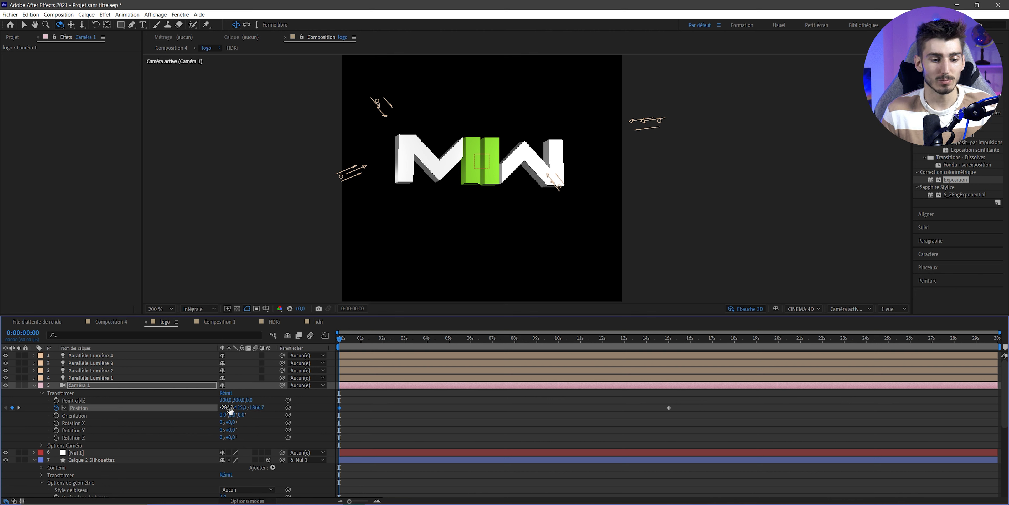
drag(239, 408, 289, 407)
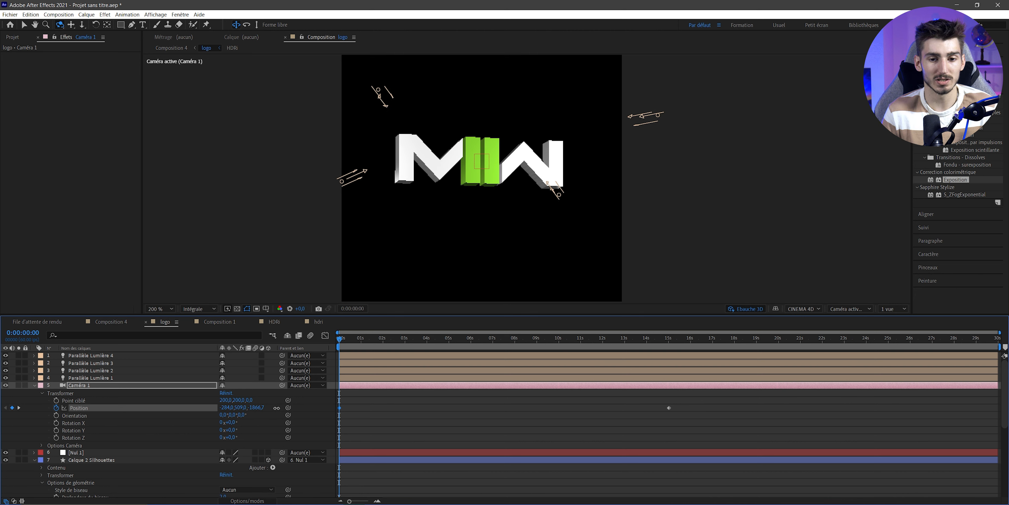
drag(440, 251, 460, 272)
key(v)
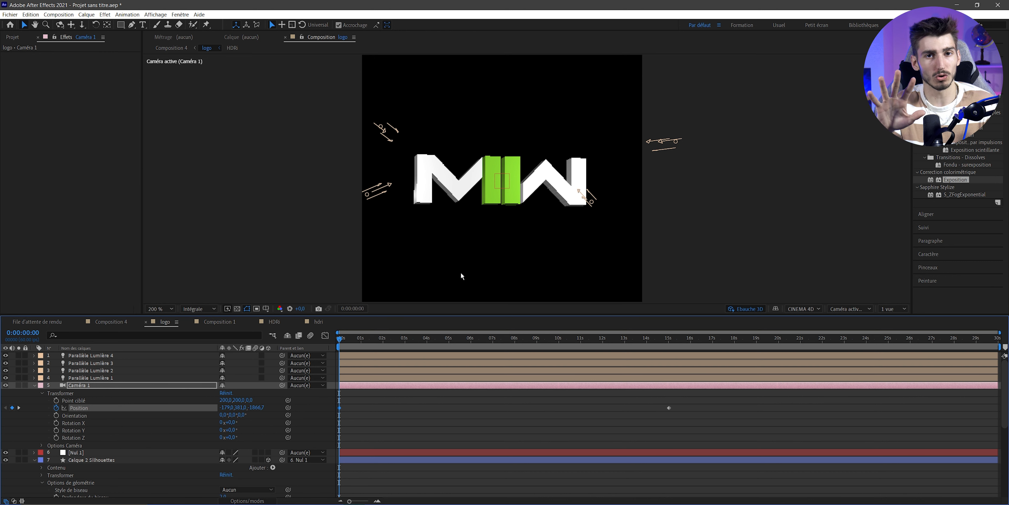
Add a third Position keyframe at 0:00:20:25 that moves Caméra 1 to the logo's opposite side.
drag(339, 338, 787, 338)
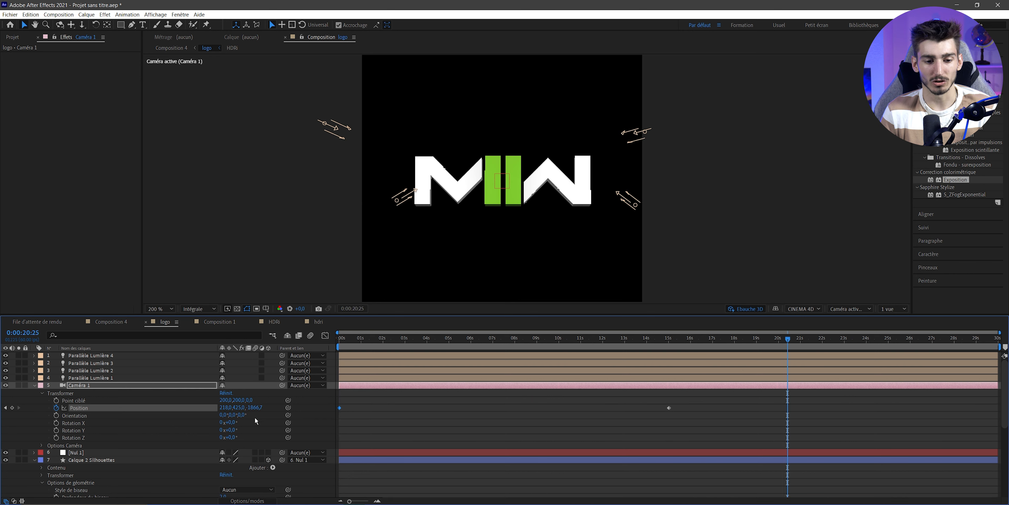
drag(242, 410, 868, 413)
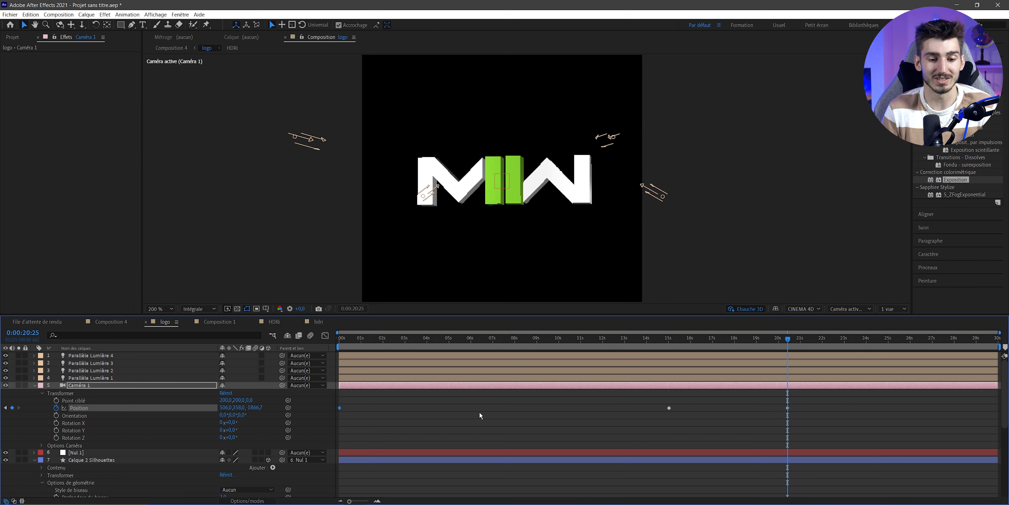
click(993, 416)
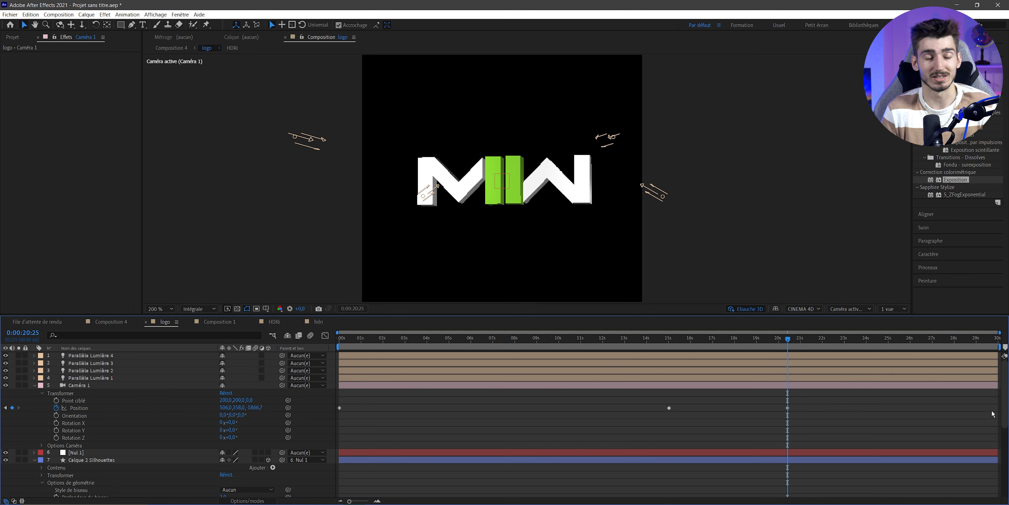
Retime Caméra 1's Position keyframes, moving the middle one to about 0:00:11:34 and the last one to about 0:00:21:45.
drag(669, 407, 594, 408)
click(596, 340)
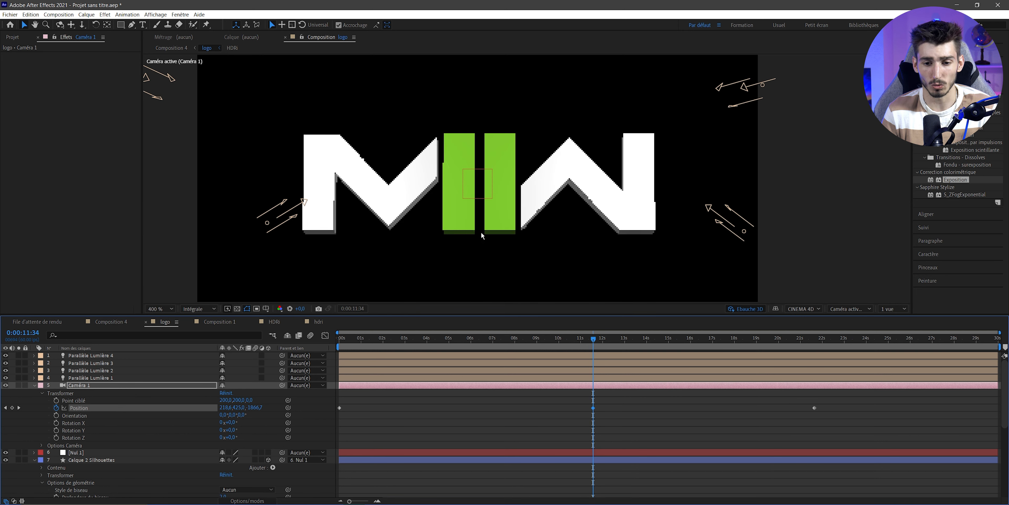
click(816, 338)
scroll(627, 269, down, 2)
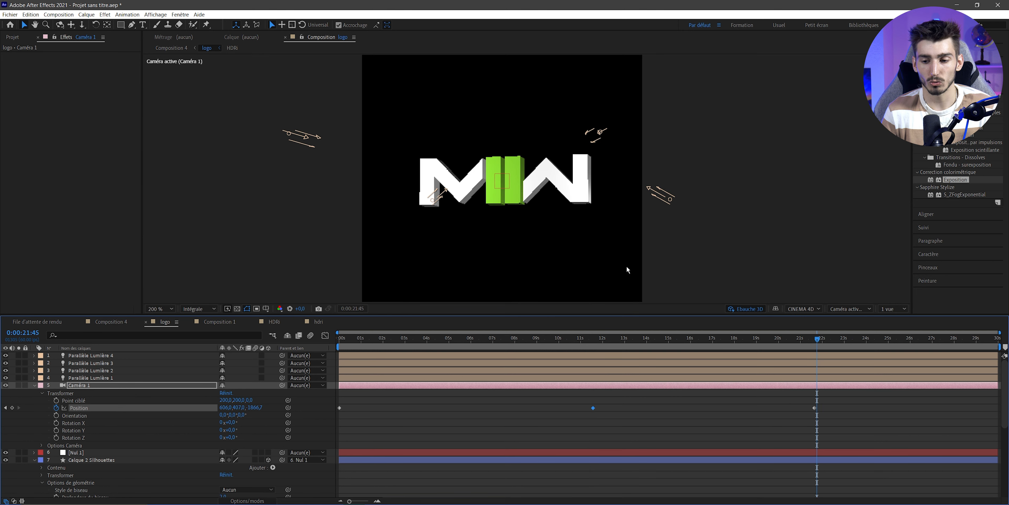
drag(328, 409, 325, 413)
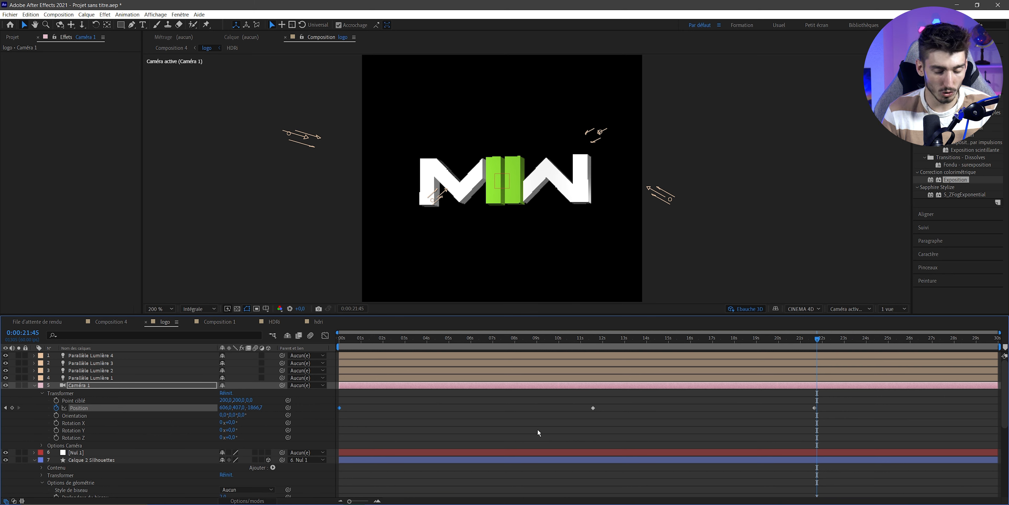
Paste the copied opening Position keyframe of Caméra 1 at 0:00:29:59 and play through the looped camera move.
key(End)
key(ctrl+v)
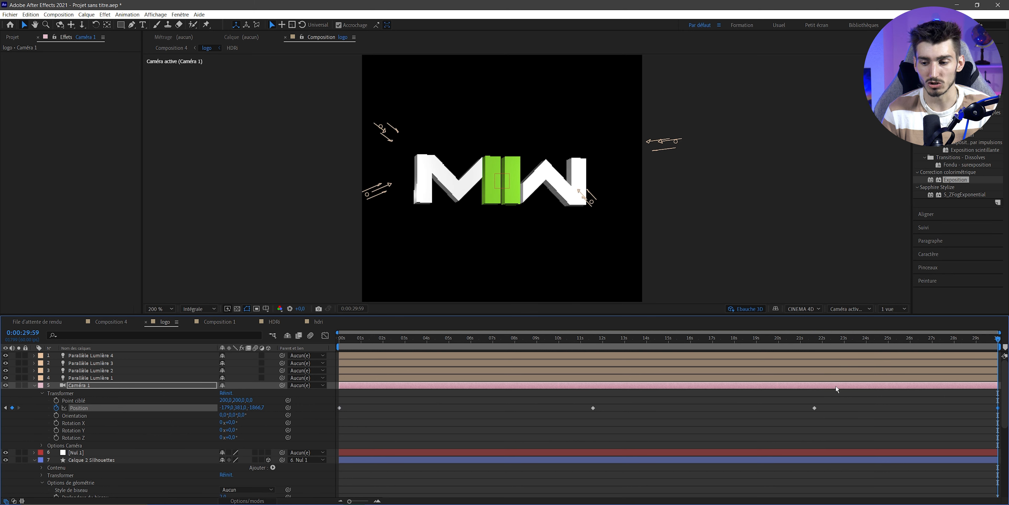
key(Home)
key(space)
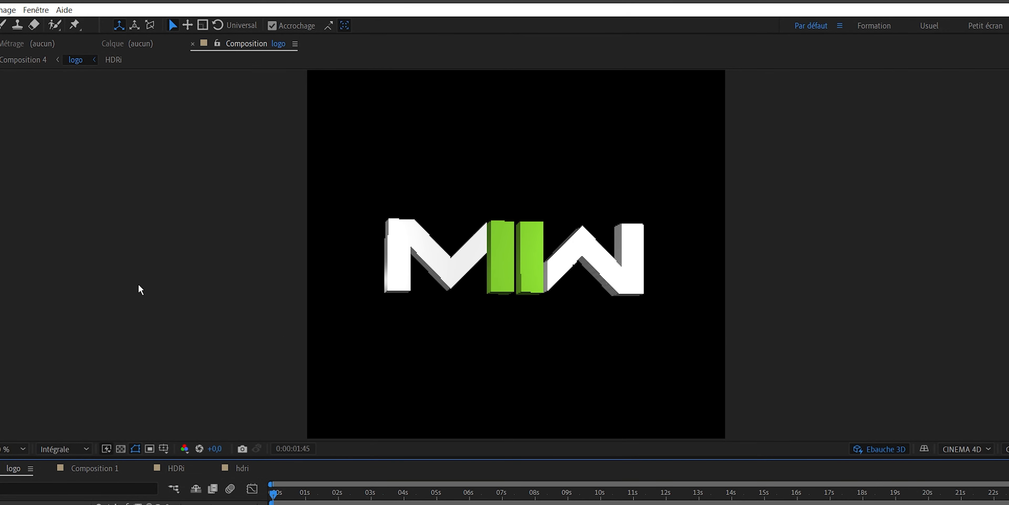
key(space)
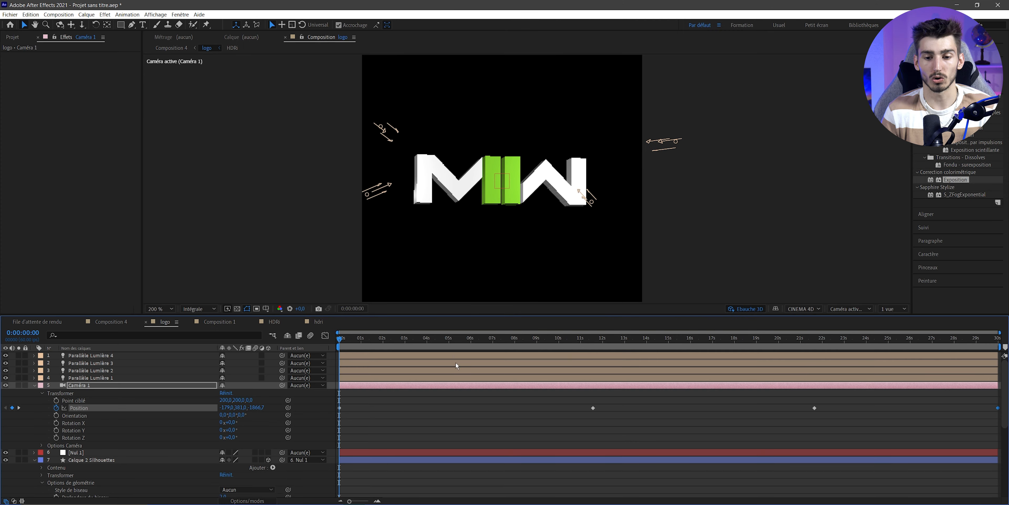
drag(357, 340, 997, 363)
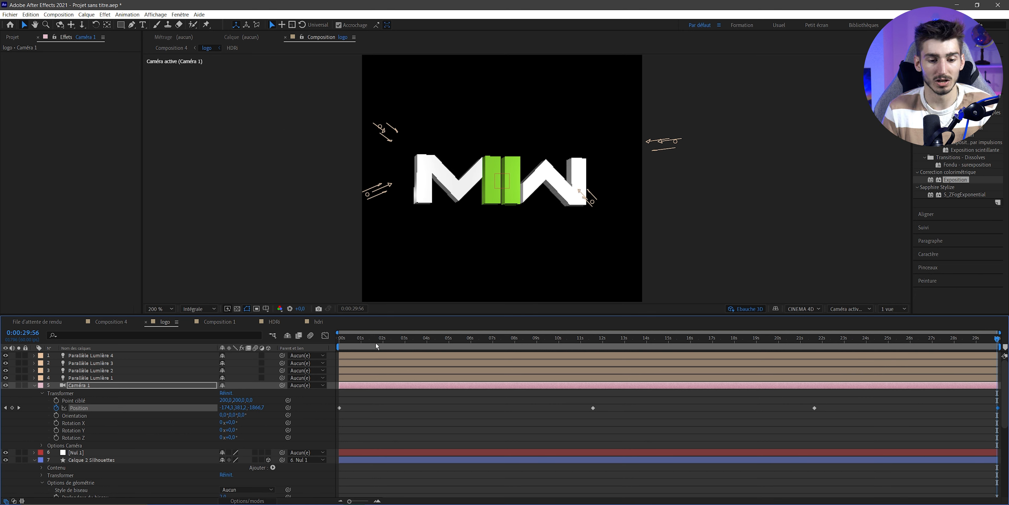
Widen Caméra 1's orbit by setting Position X to about -436 at 0:00:00:00 and about 899 on the 0:00:21:38 keyframe.
key(Home)
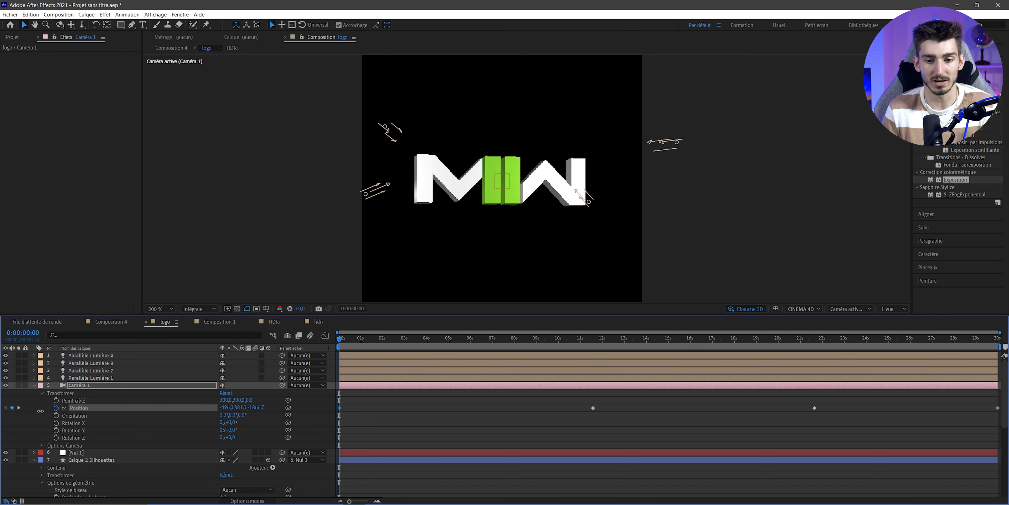
drag(521, 178, 448, 210)
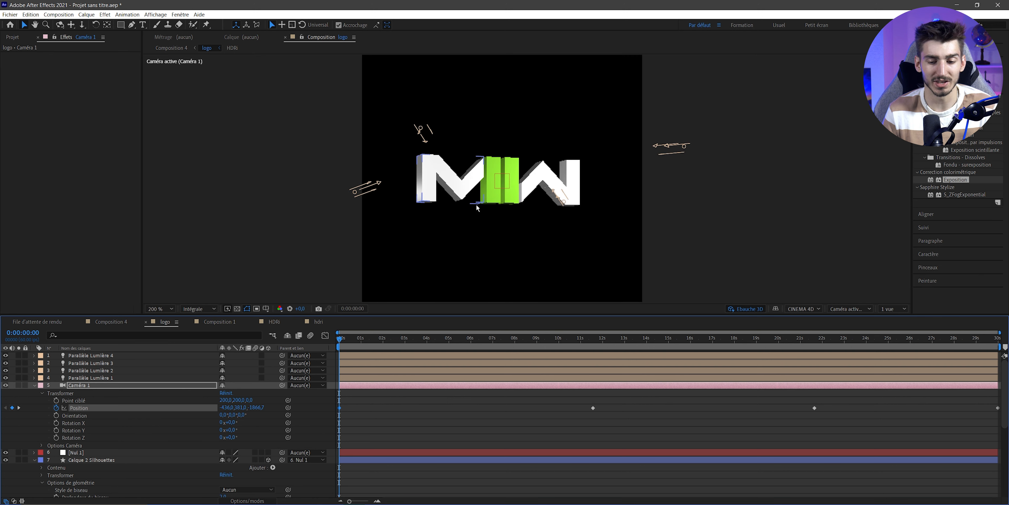
key(k)
key(k)
drag(226, 409, 351, 404)
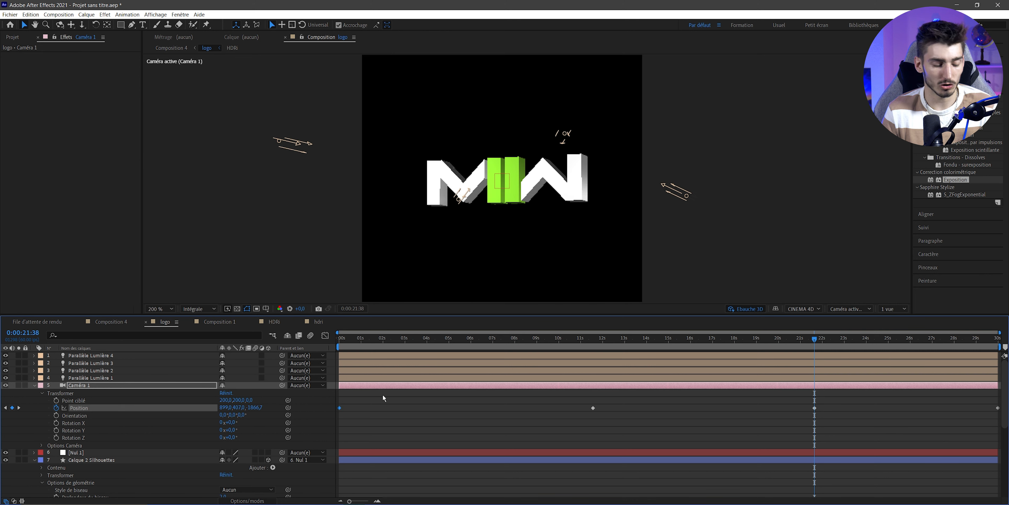
Make Caméra 1's last Position keyframe at 0:00:29:59 match the first one, at about -436, 285, -1866.7, and check the loop.
key(k)
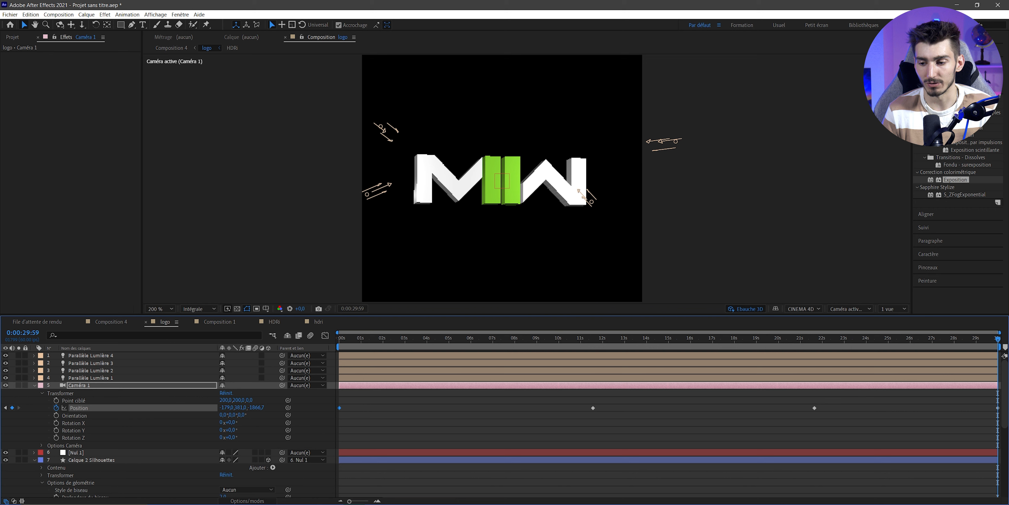
click(356, 338)
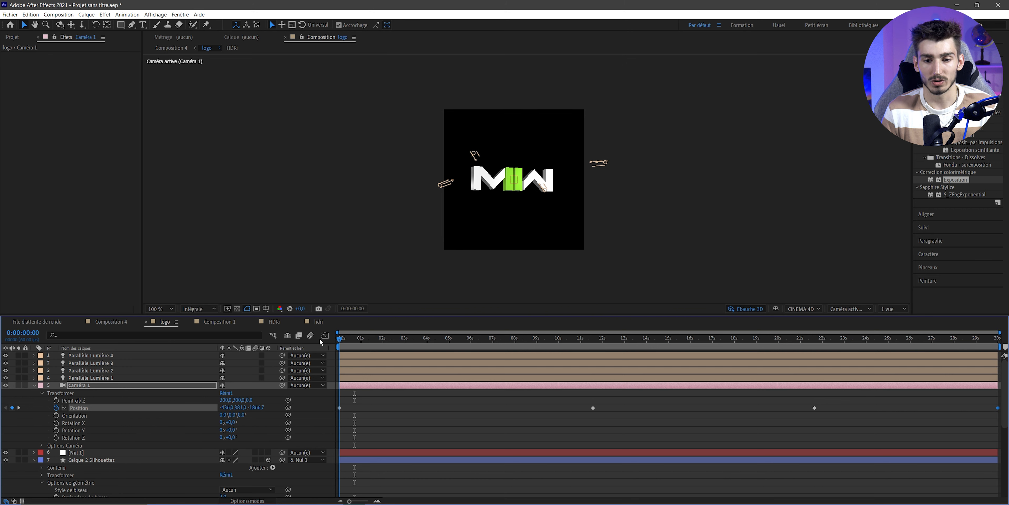
key(comma)
click(542, 339)
drag(592, 338, 998, 340)
key(period)
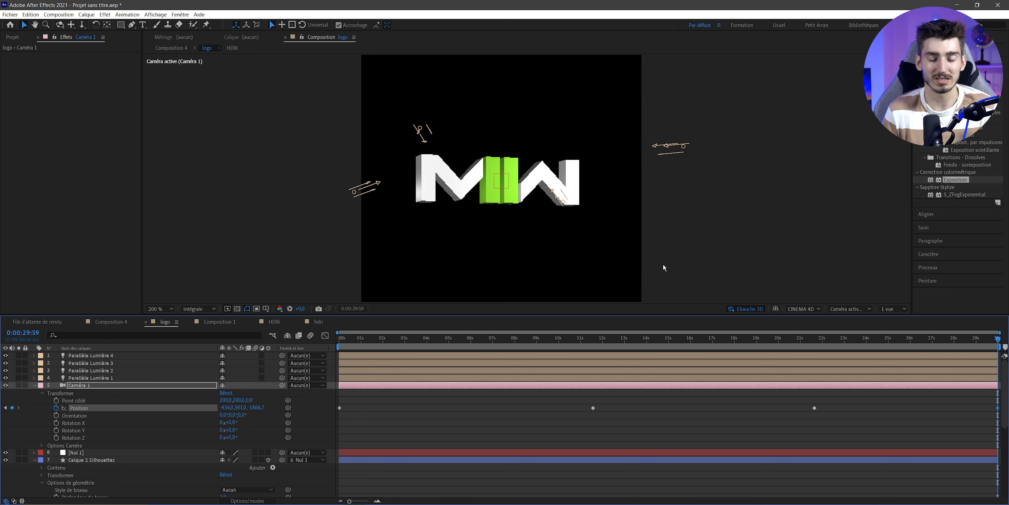
Turn off Draft 3D and inspect the fully rendered logo at another point of the animation.
click(739, 309)
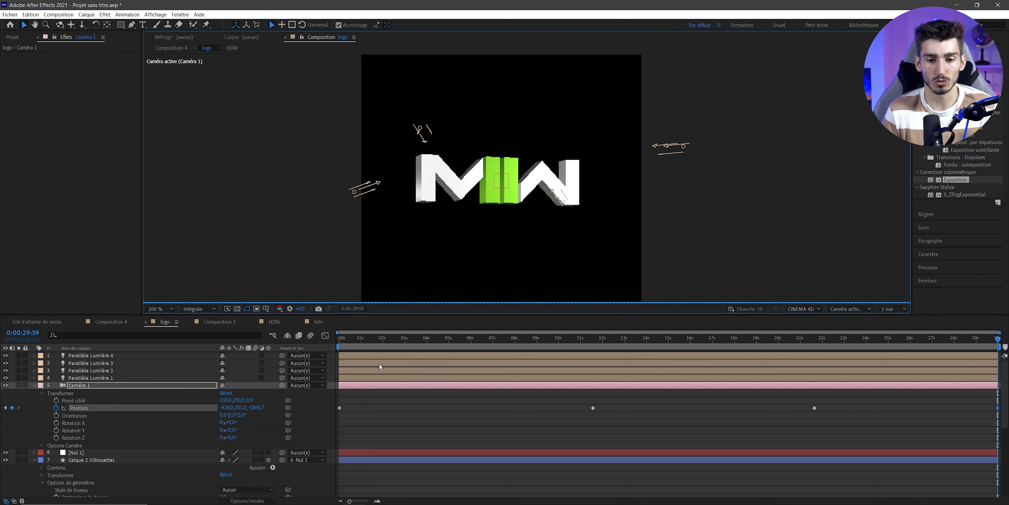
click(460, 340)
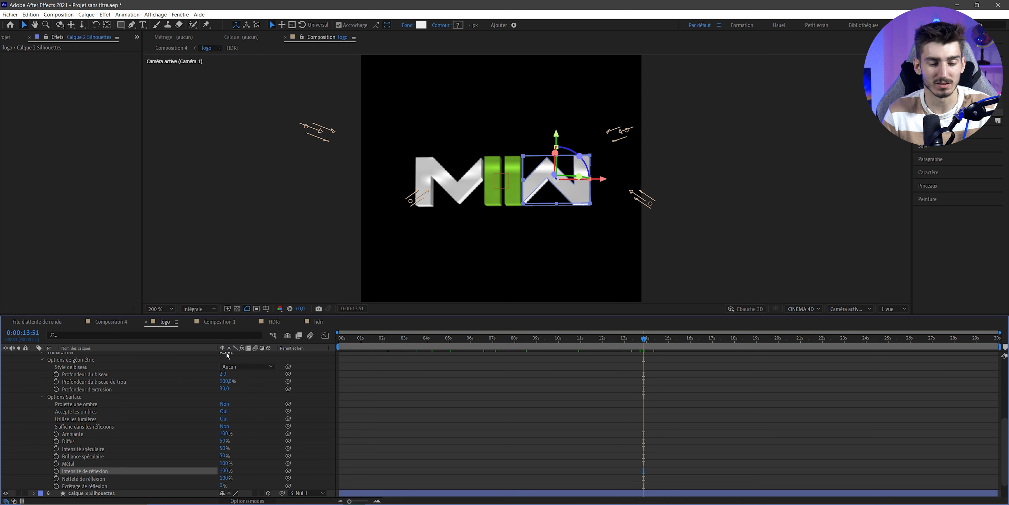
scroll(527, 180, up, 2)
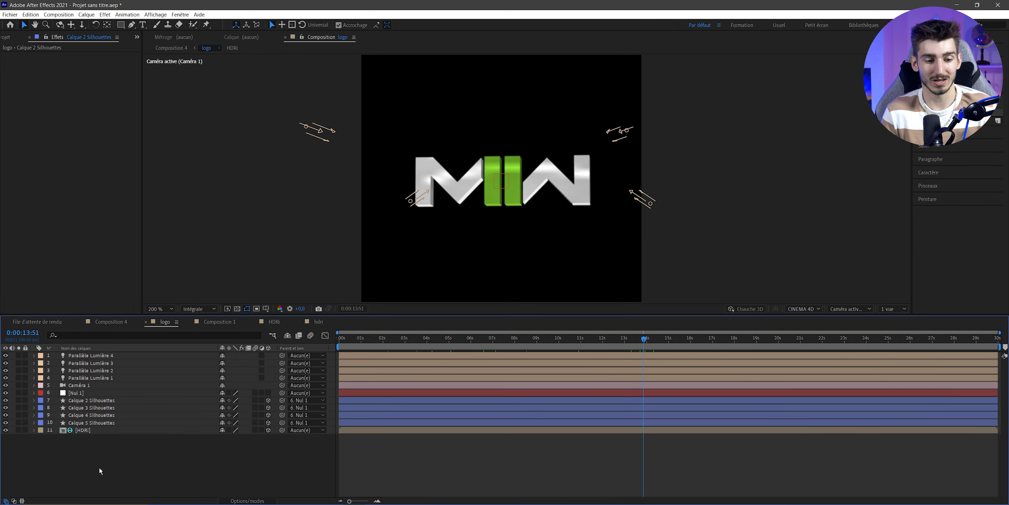
Add an adjustment layer above all layers and apply the Lueur diffuse effect to it.
right_click(87, 454)
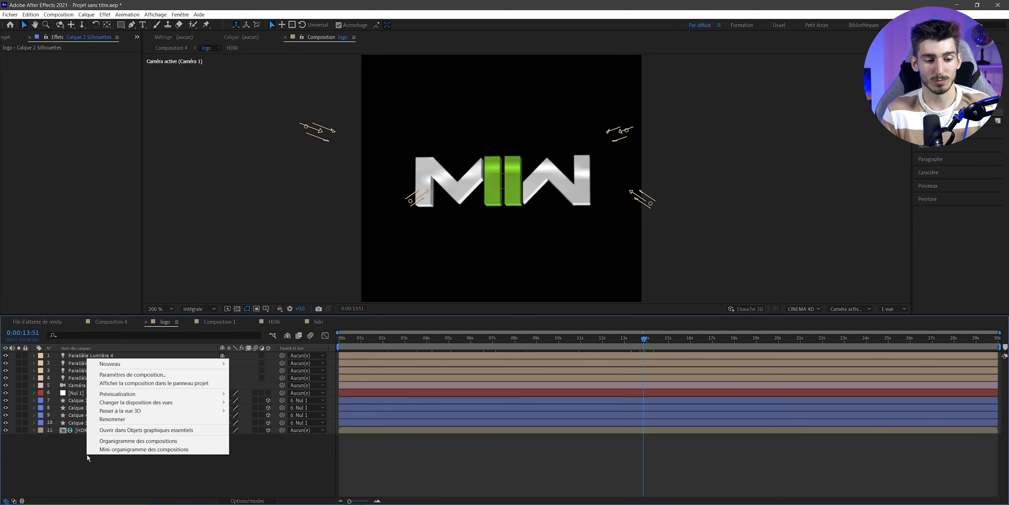
mouse_move(117, 363)
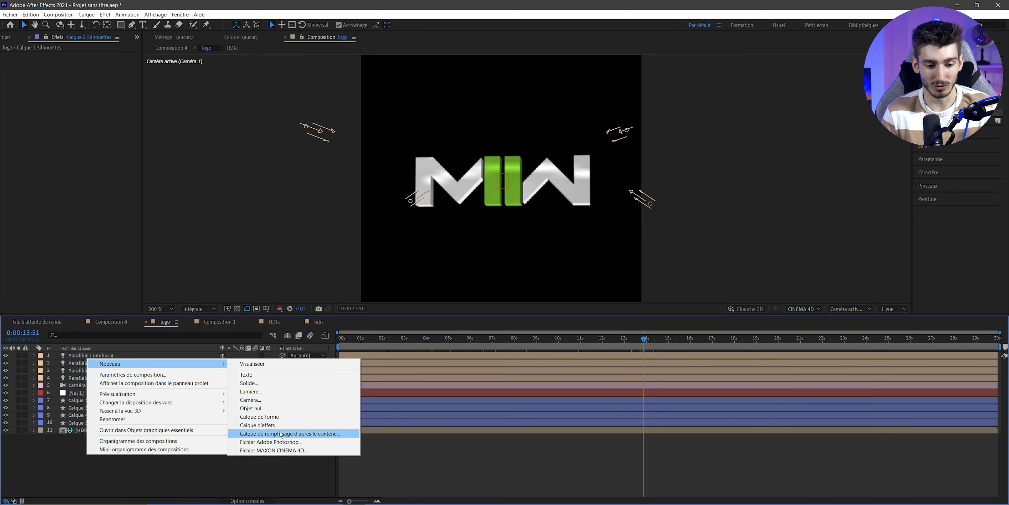
click(259, 425)
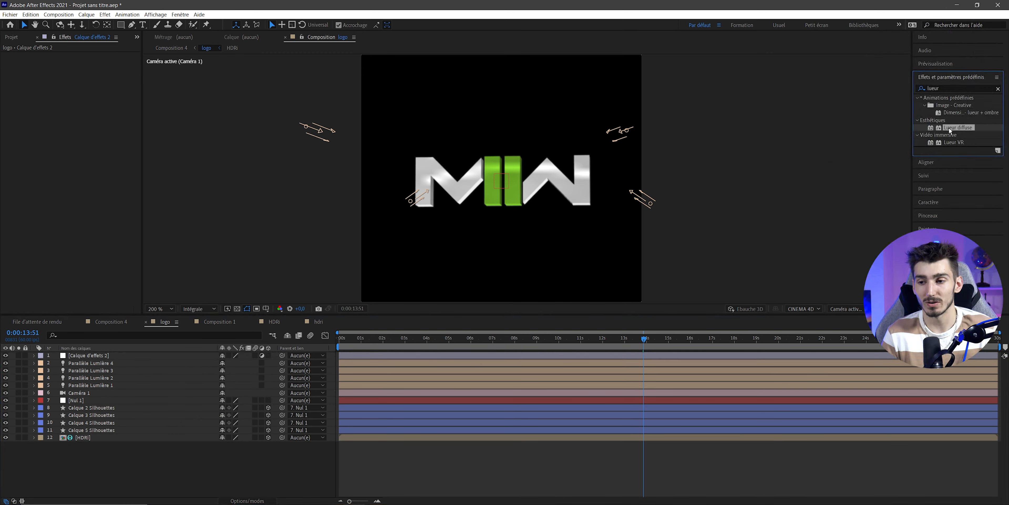
drag(958, 128, 76, 356)
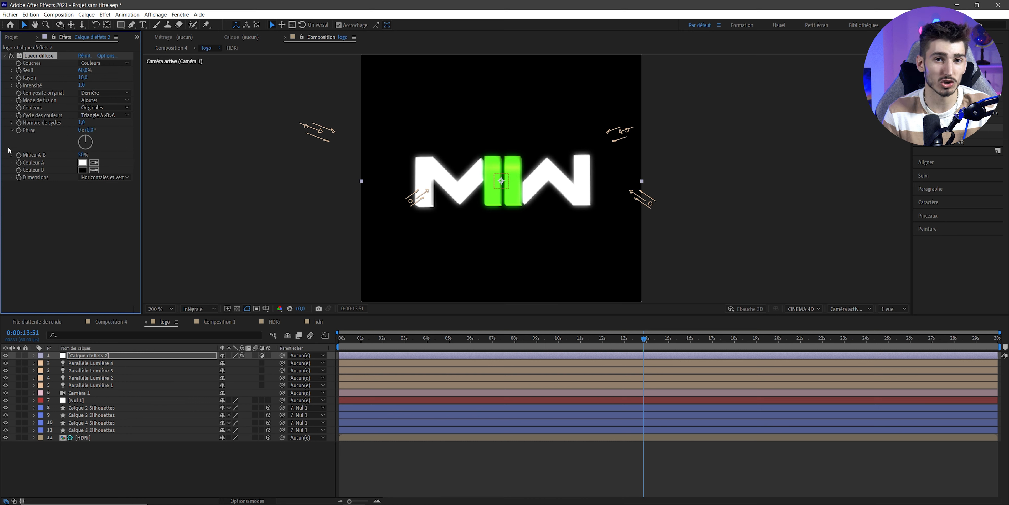
Set the glow's threshold to 34% and its radius to 255.
click(84, 70)
text(34)
click(83, 78)
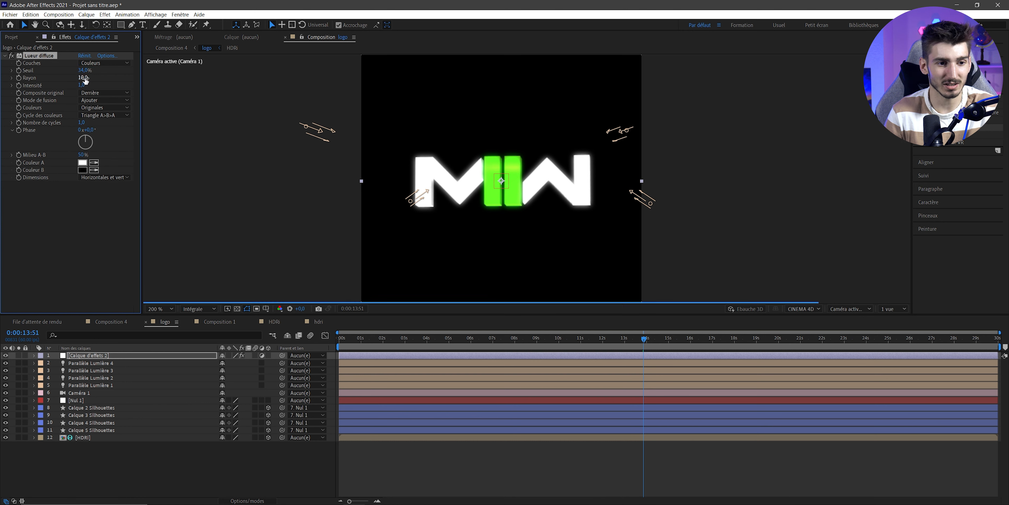
text(255)
key(Return)
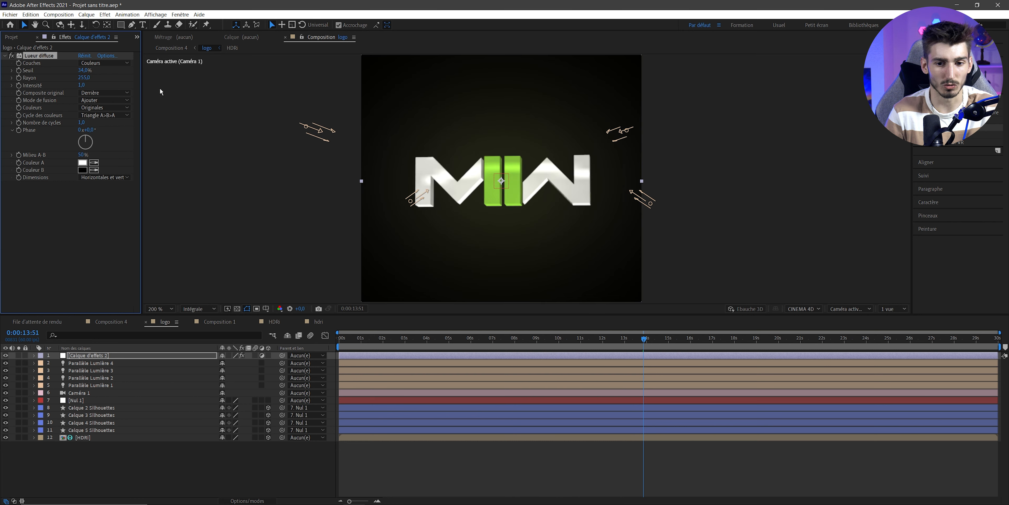
Reduce the glow's radius to about 83 and set its intensity to 0.5.
click(84, 77)
text(181)
key(Return)
drag(55, 80, 16, 80)
click(81, 86)
text(0)
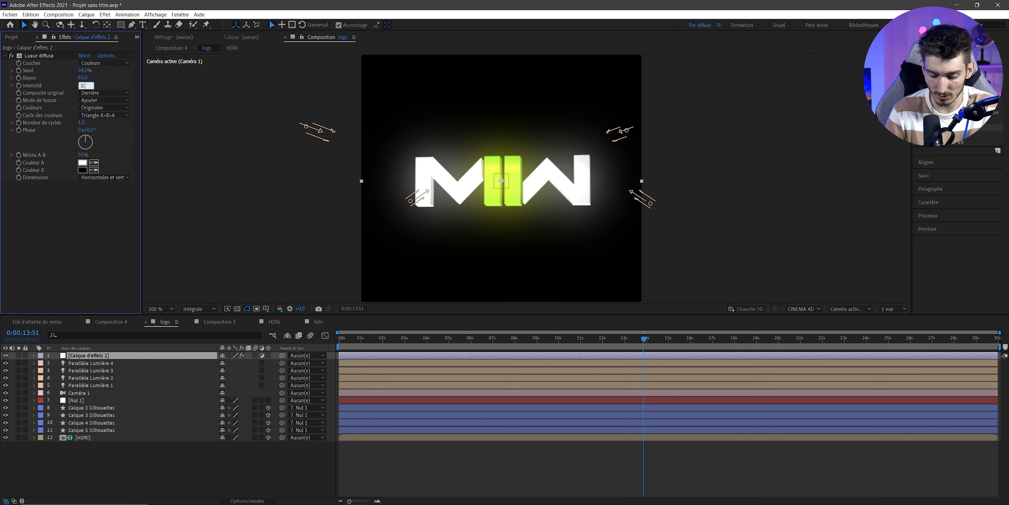
text(.5)
key(Return)
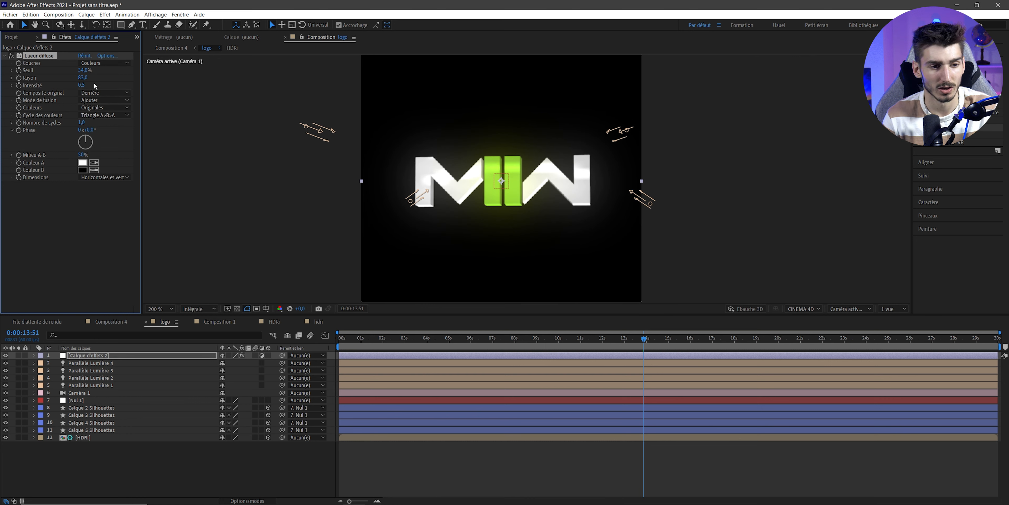
Lower the glow's radius further to about 38 and its intensity to 0.3.
mouse_move(83, 77)
mouse_down()
mouse_move(68, 81)
mouse_move(81, 80)
mouse_up()
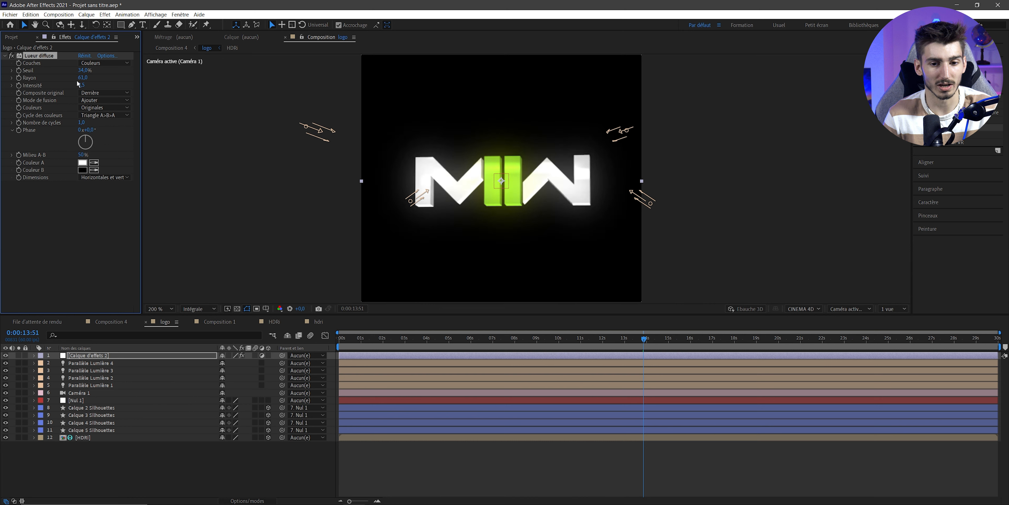
click(82, 85)
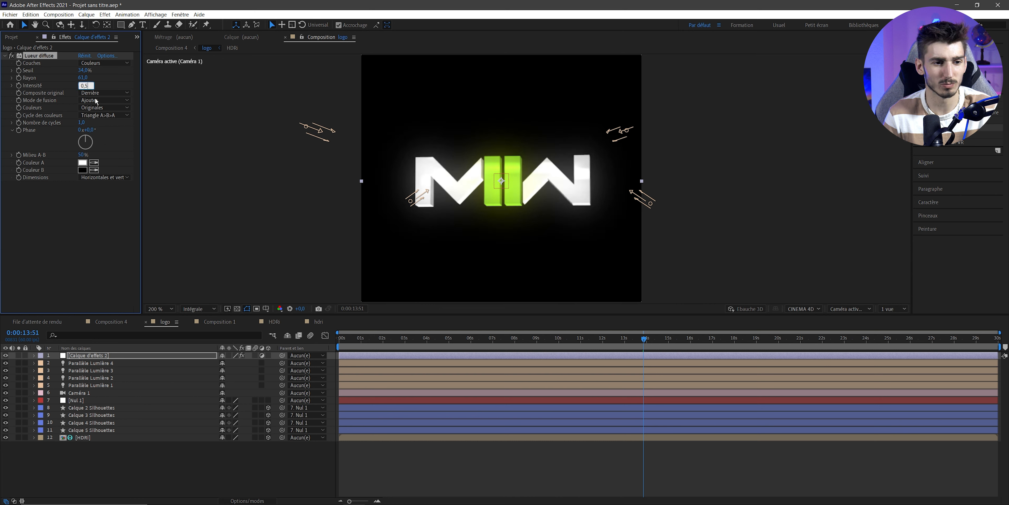
key(Return)
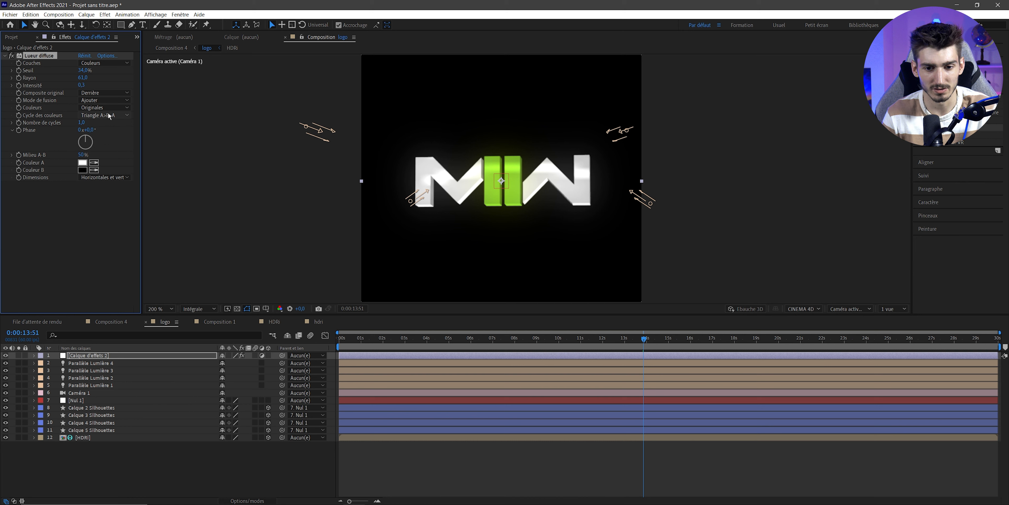
Check the glow at 0:00:05:03 against the transparency grid and raise its threshold to about 43.4%.
click(450, 338)
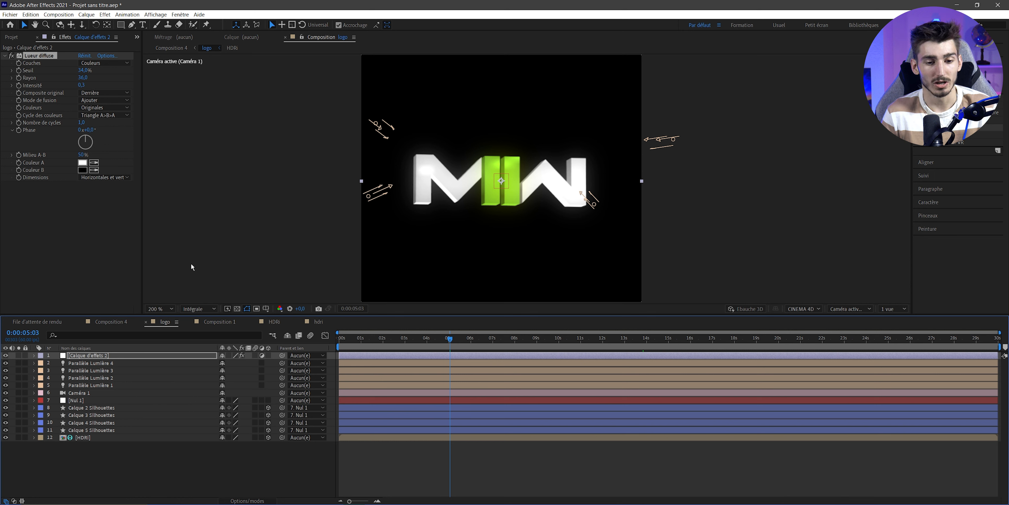
click(237, 308)
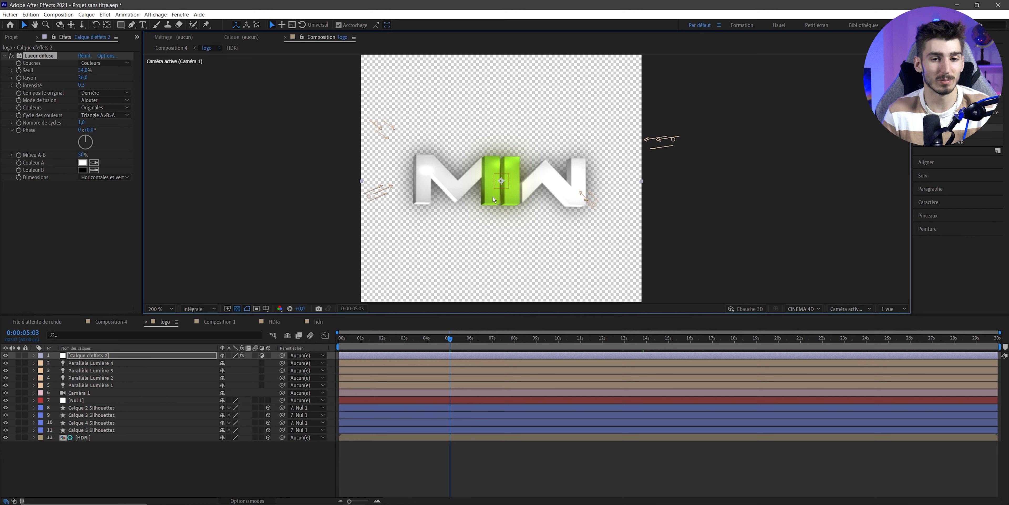
click(56, 71)
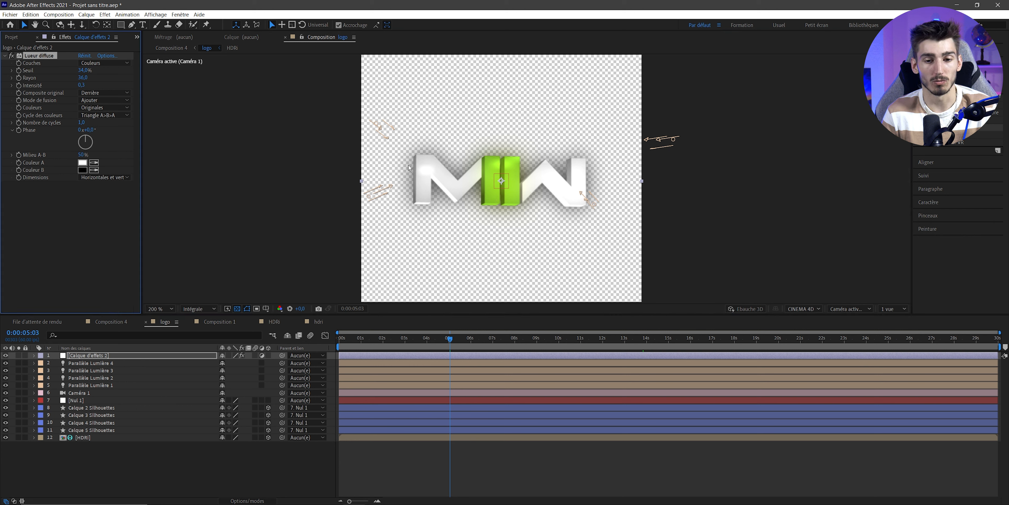
click(237, 308)
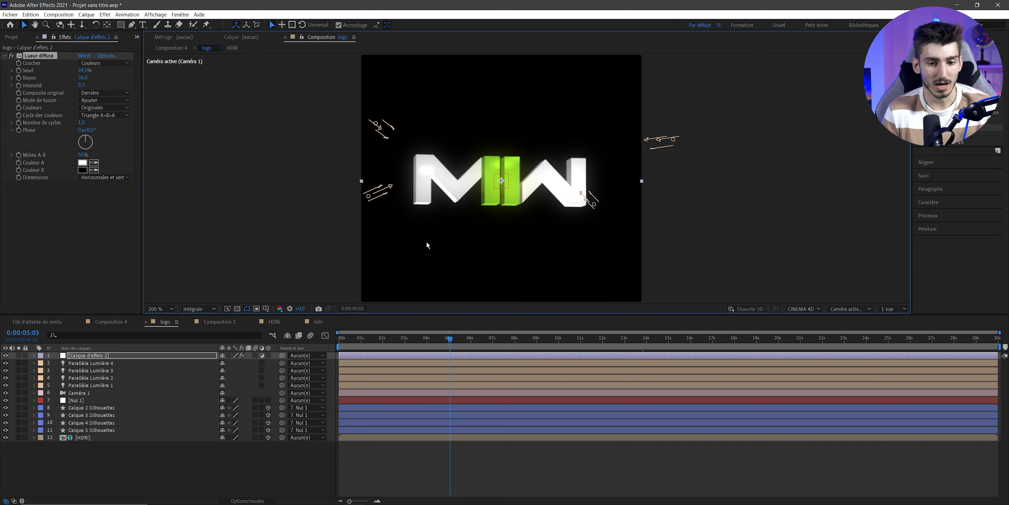
drag(84, 70, 56, 84)
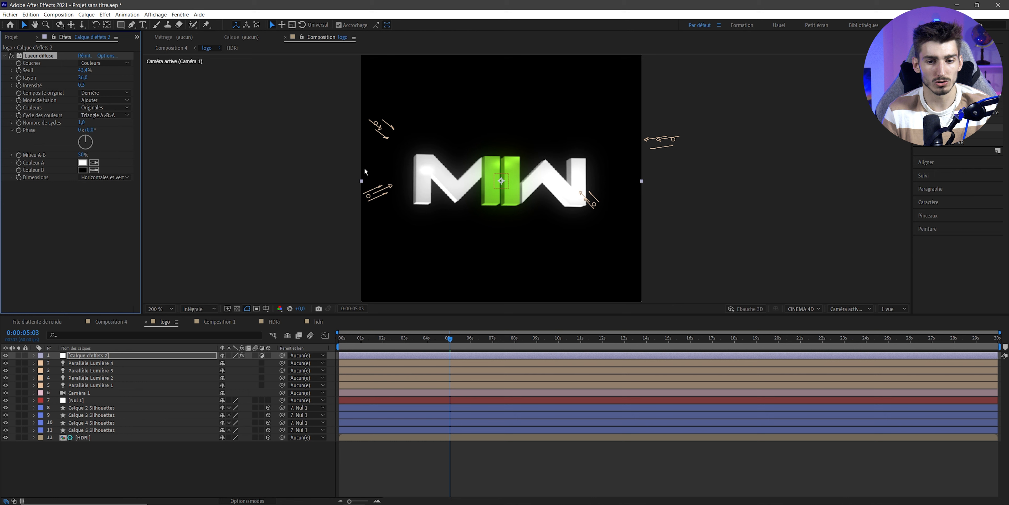
Examine the logo's glow and reflections at several moments across the whole camera move.
click(524, 340)
click(595, 340)
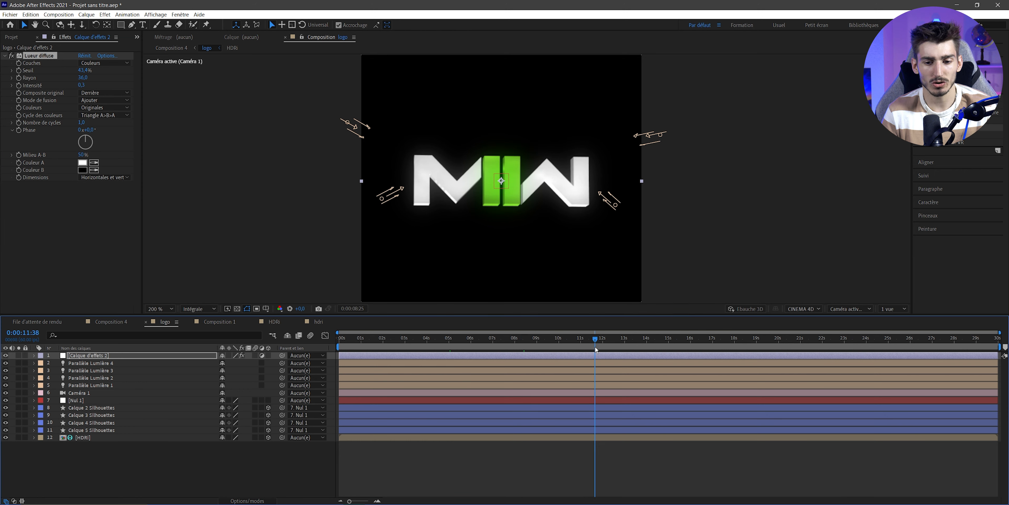
click(684, 340)
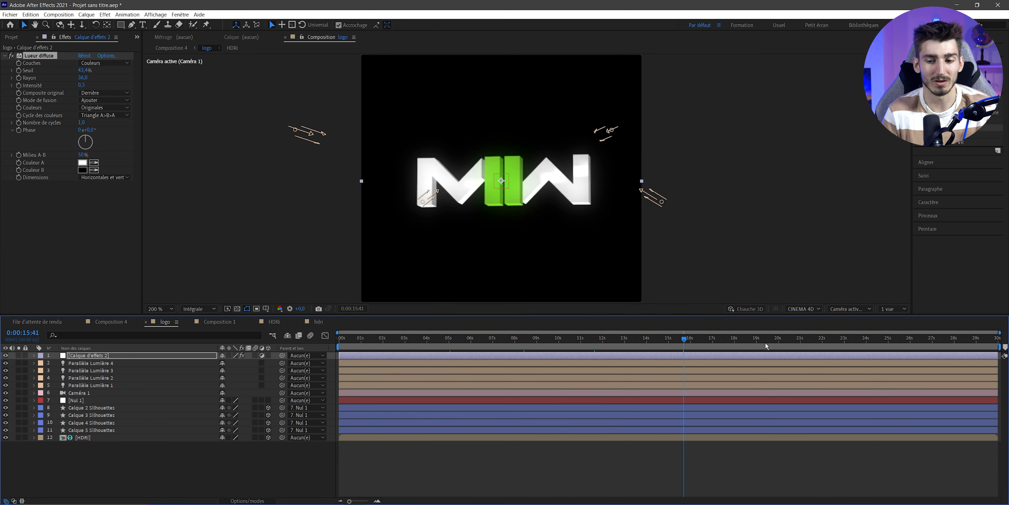
click(824, 344)
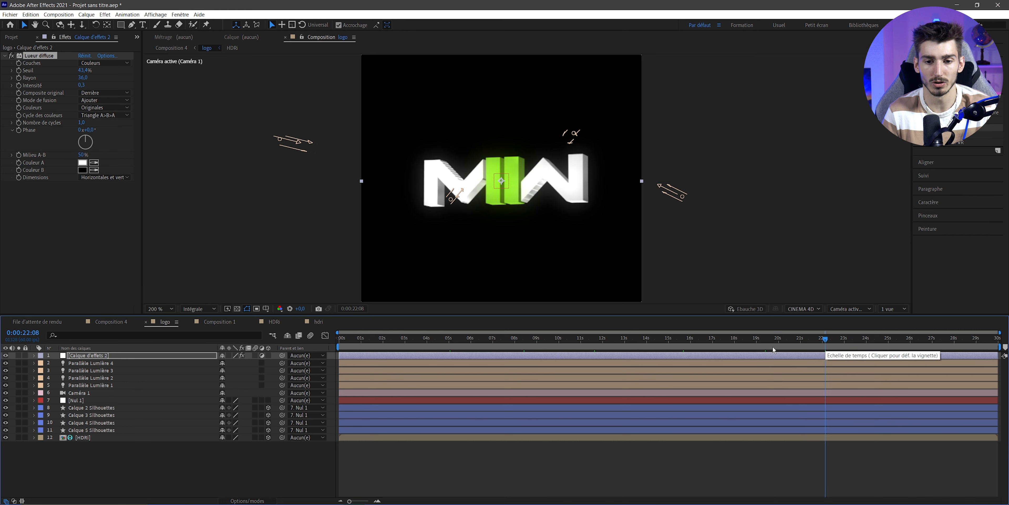
click(864, 341)
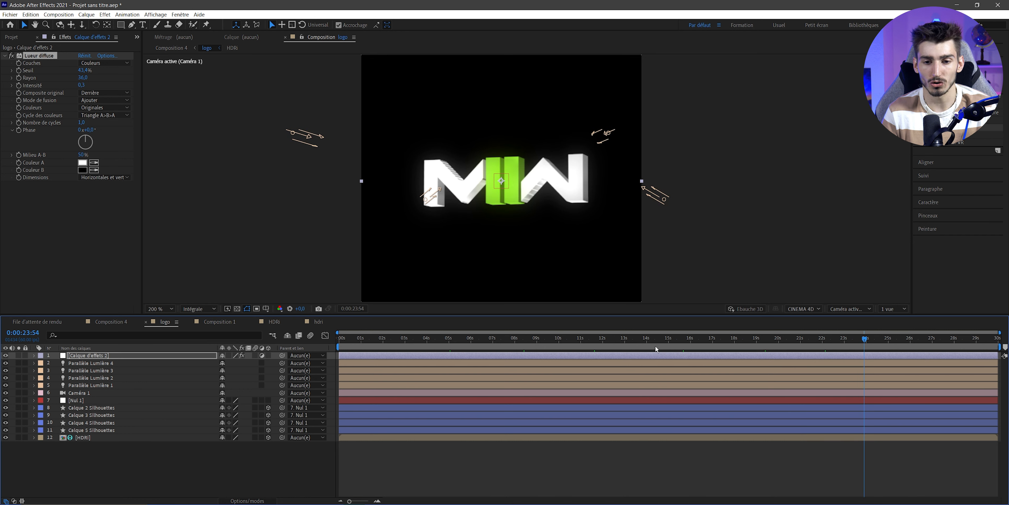
click(406, 344)
click(344, 343)
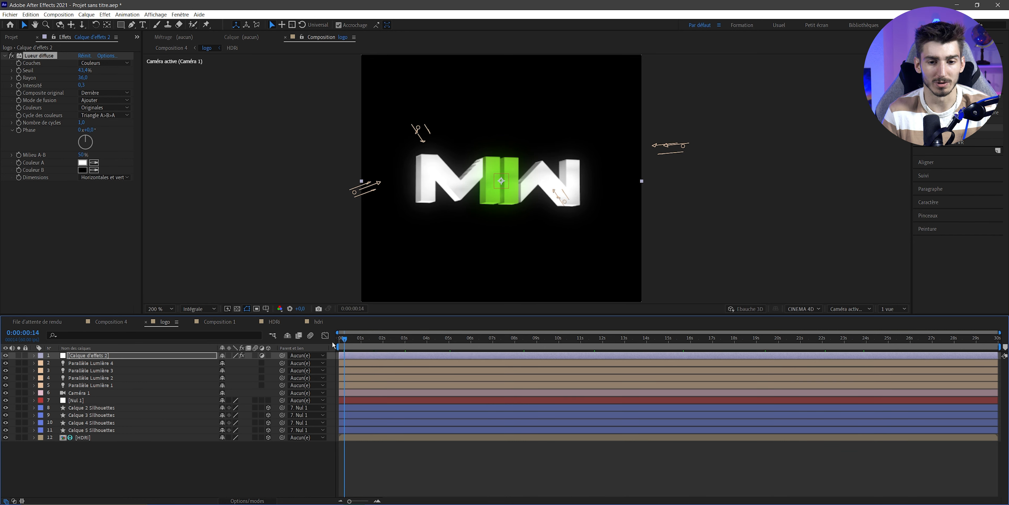
click(381, 340)
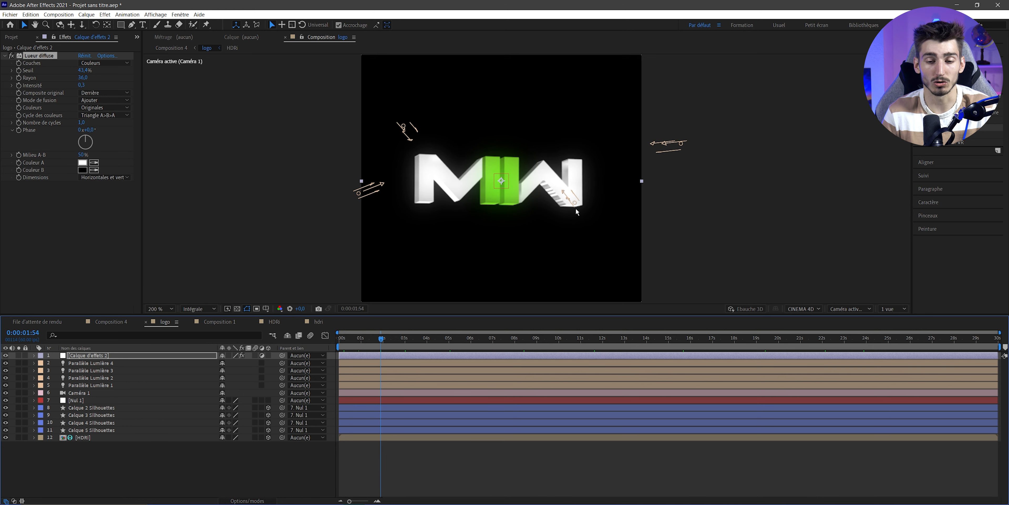
Apply the Ajout de grain effect to the Calque d'effets 2 adjustment layer and set its display mode to Résultat final.
click(653, 340)
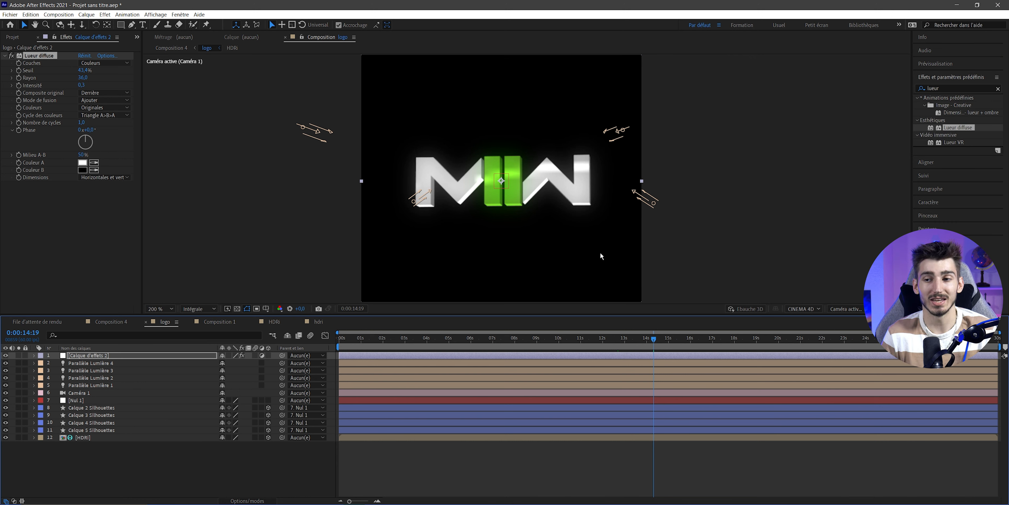
click(941, 88)
text(grain)
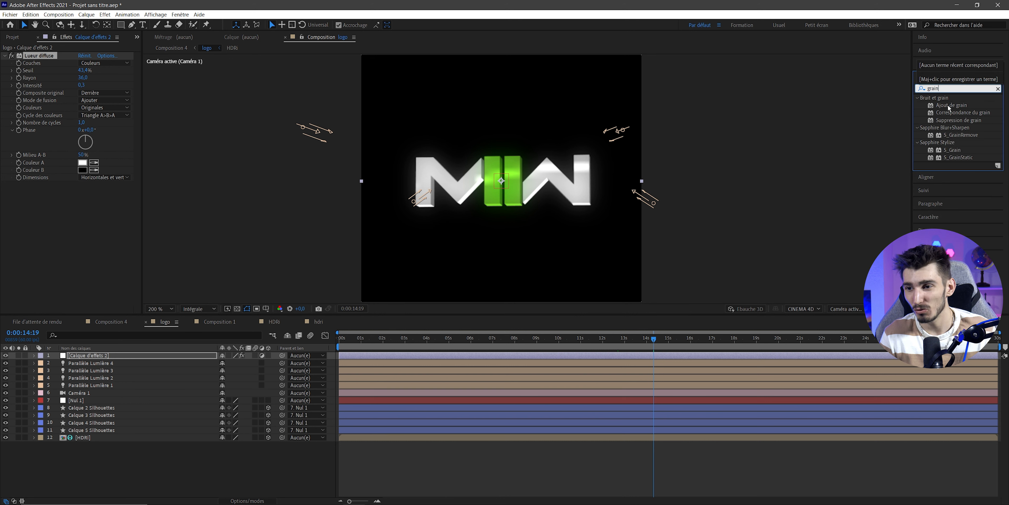
click(949, 105)
drag(949, 105, 91, 358)
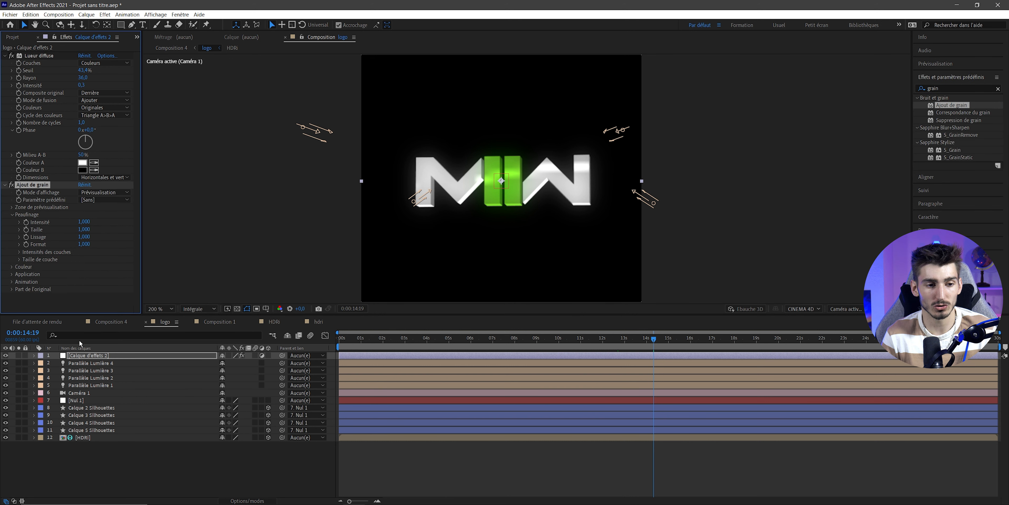
click(90, 192)
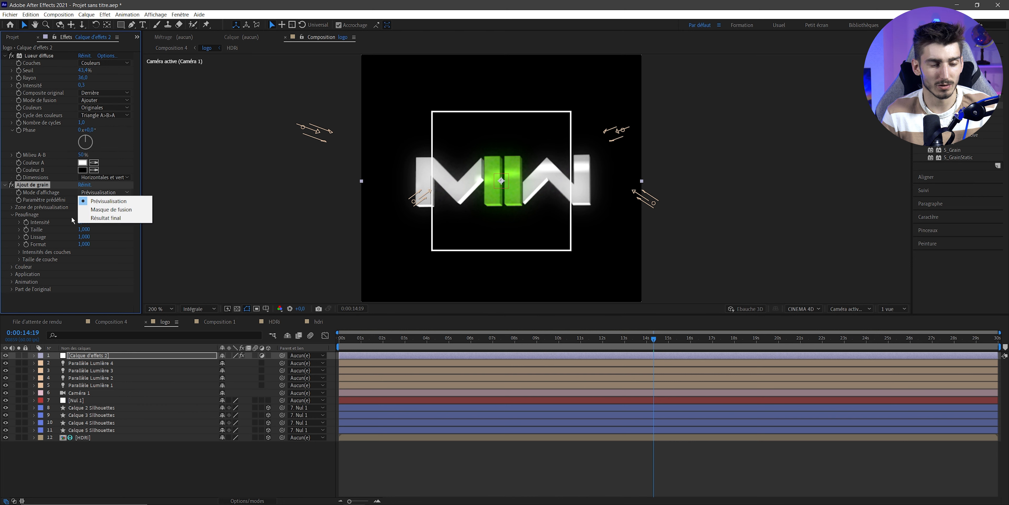
click(106, 218)
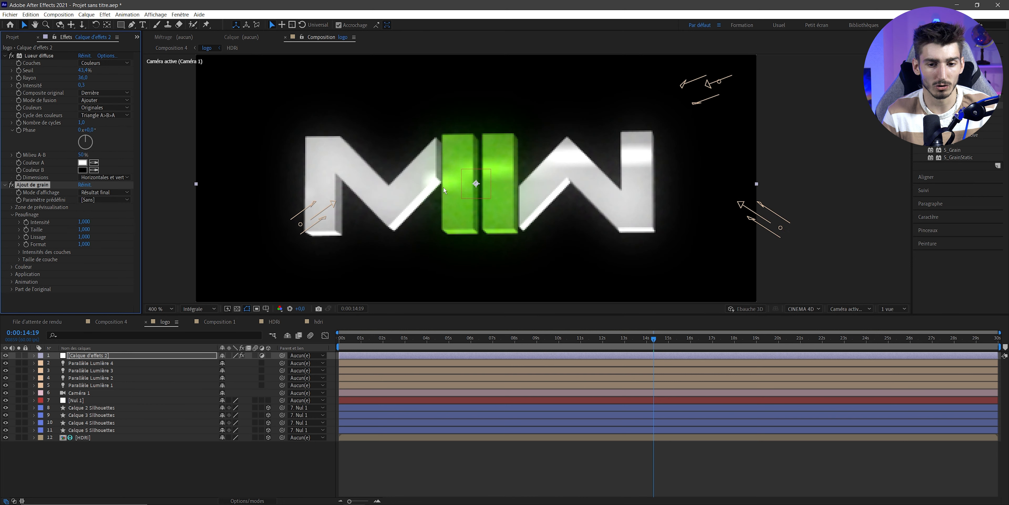
Try the grain with a size of 0.01 and an intensity of 0.7, and remove the effect.
key(comma)
key(period)
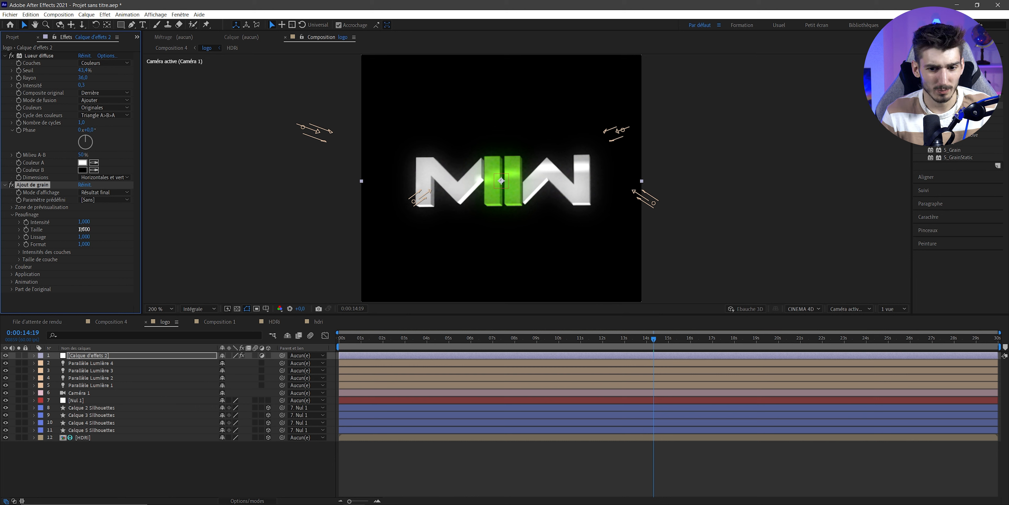
drag(84, 230, 75, 231)
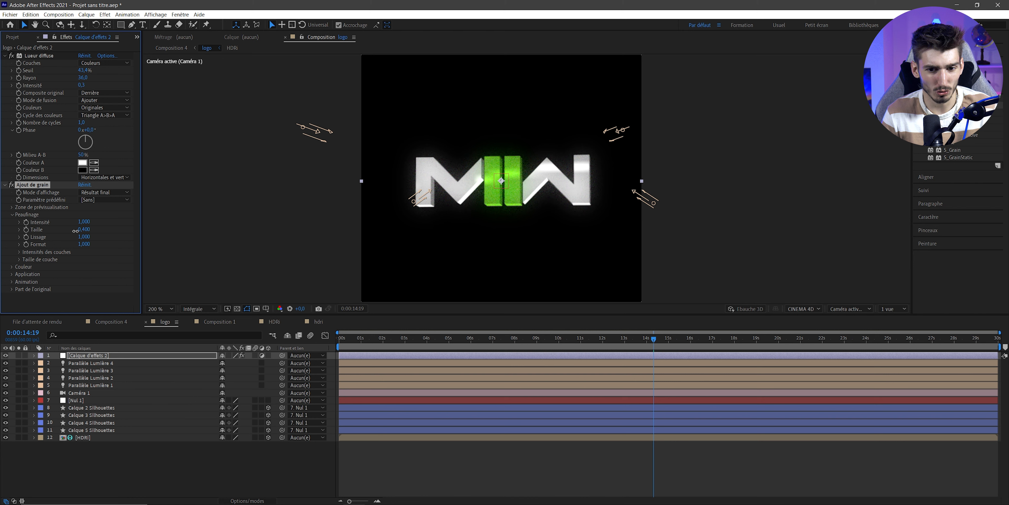
click(84, 230)
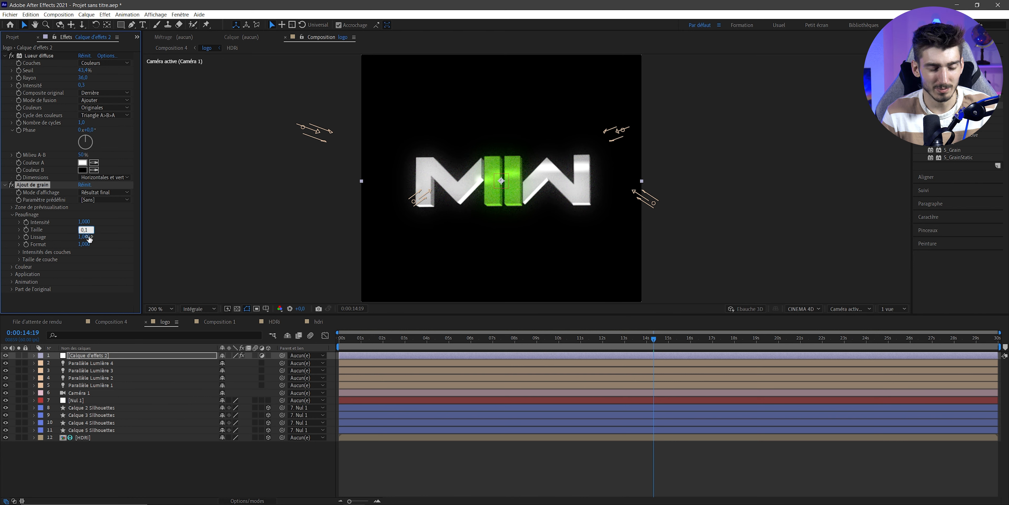
text(0,010)
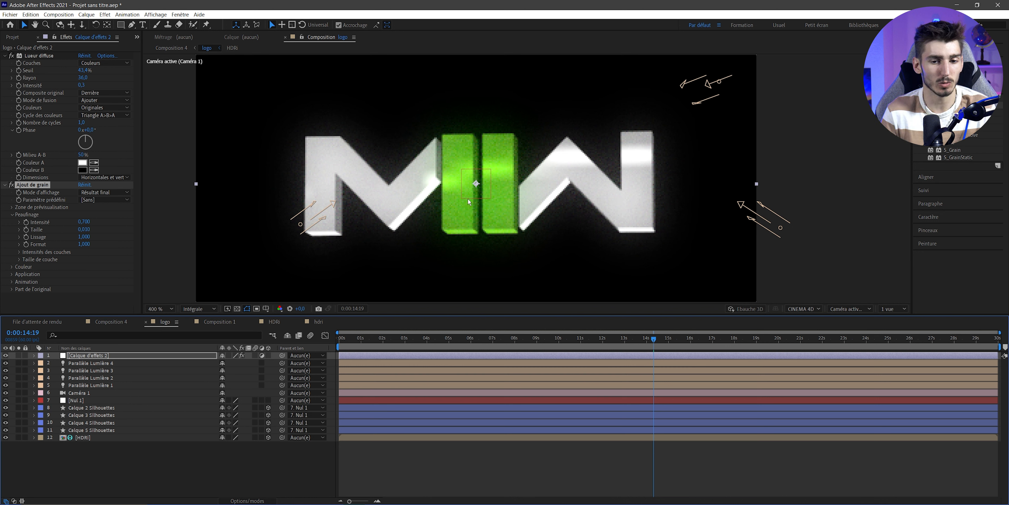
click(40, 187)
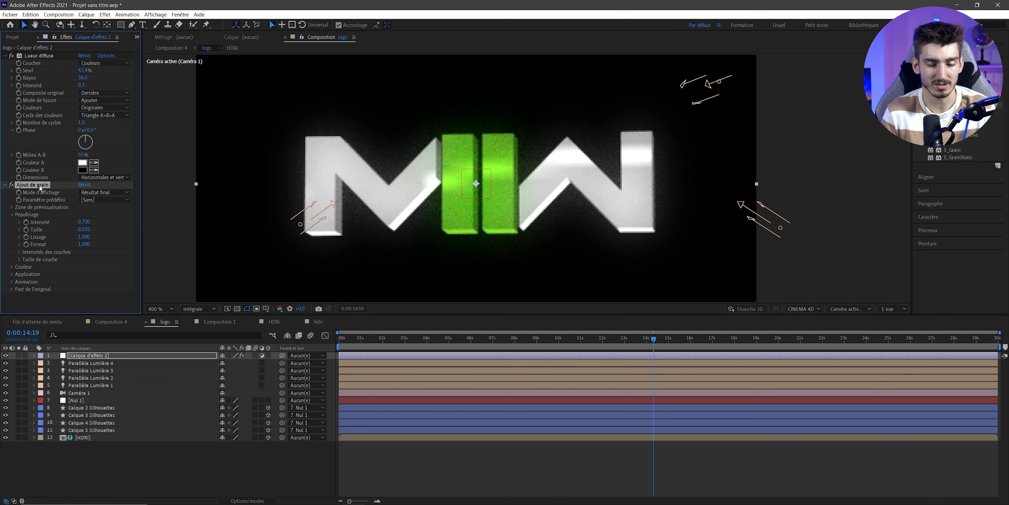
key(Delete)
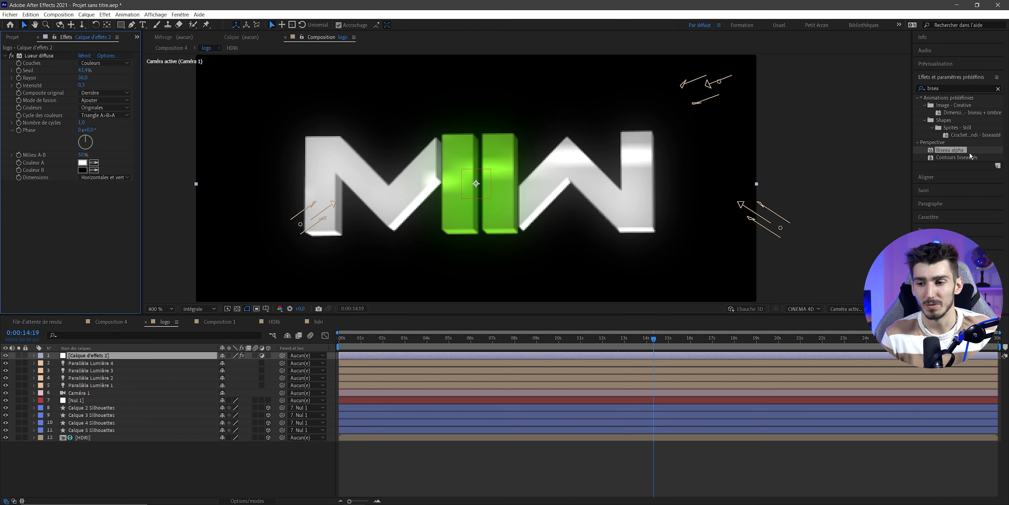
Apply the Biseau alpha effect to the Calque d'effets 2 adjustment layer.
click(956, 88)
text(bisea)
click(962, 151)
drag(962, 150, 65, 219)
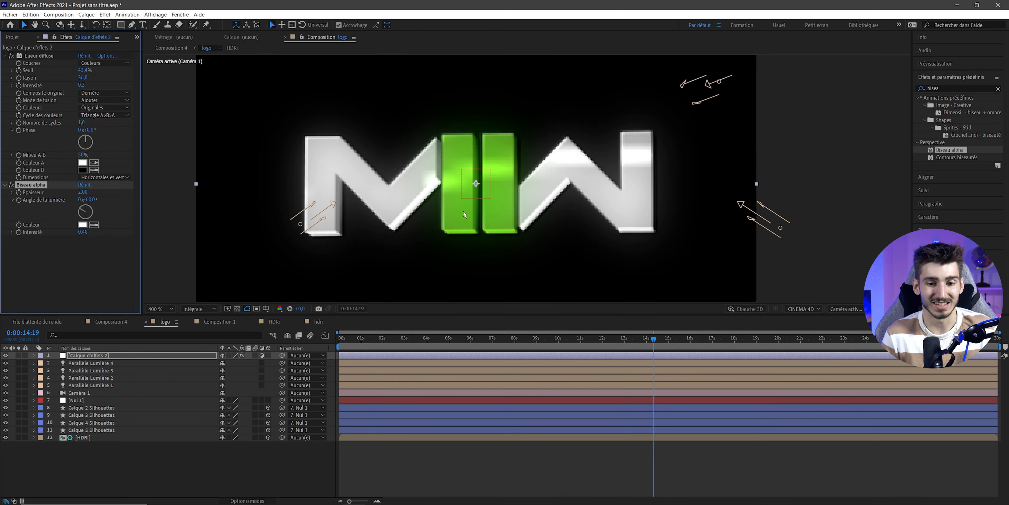
key(comma)
key(period)
Set the alpha bevel's thickness to 10 and examine the logo's edges.
click(83, 192)
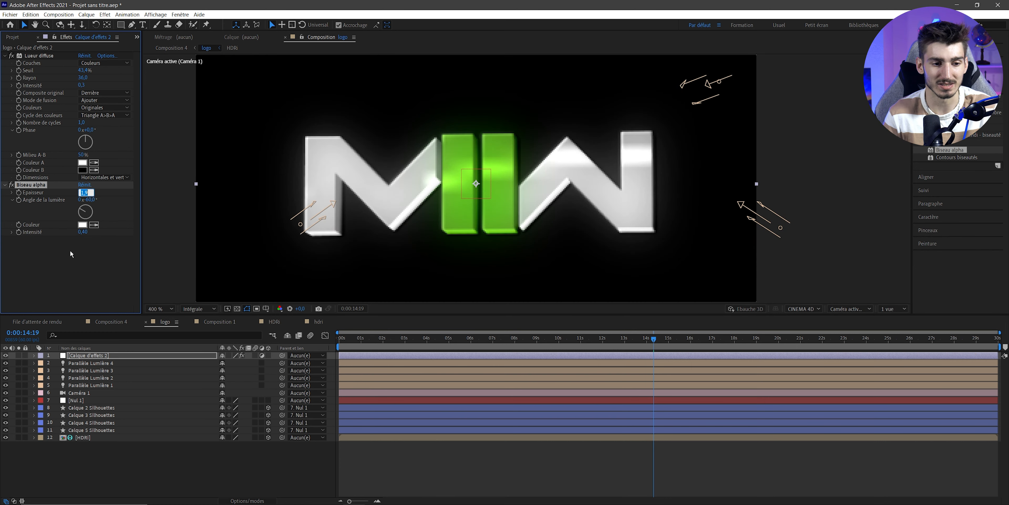
text(10)
key(Return)
key(comma)
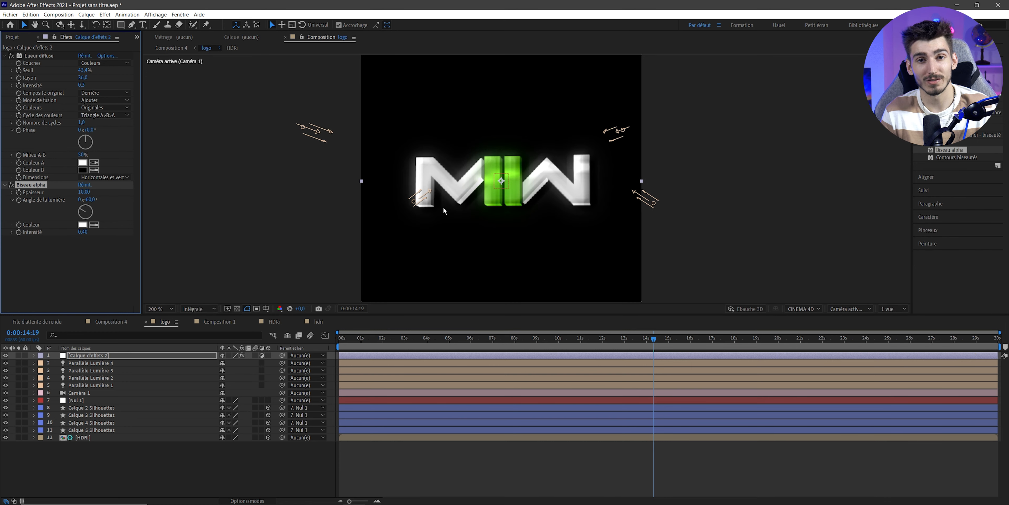
key(period)
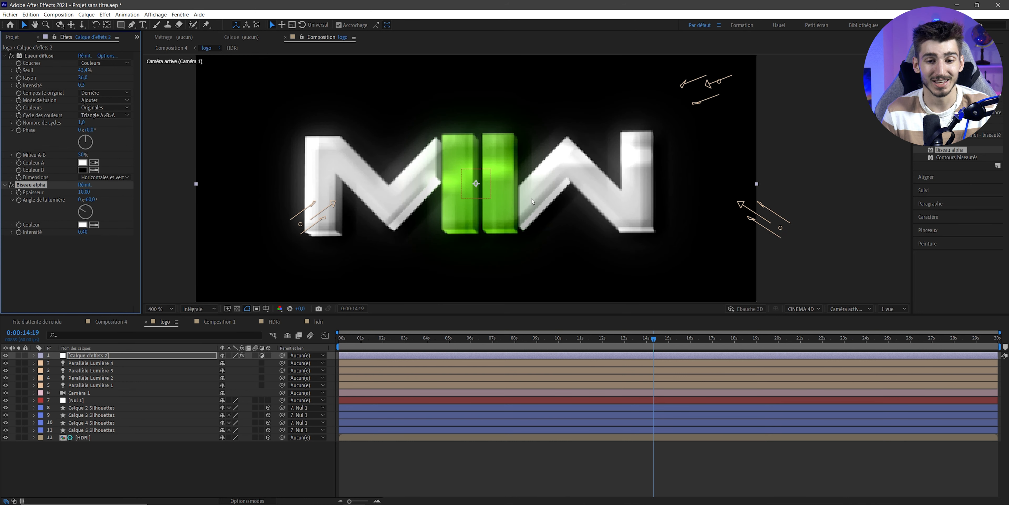
key(comma)
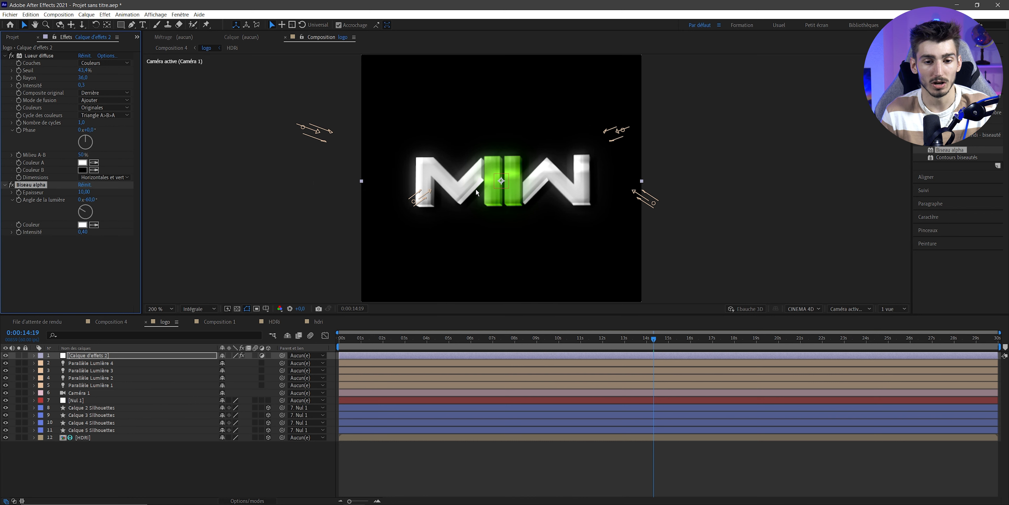
Compare the logo at 0:00:06:41 with and without the alpha bevel.
key(period)
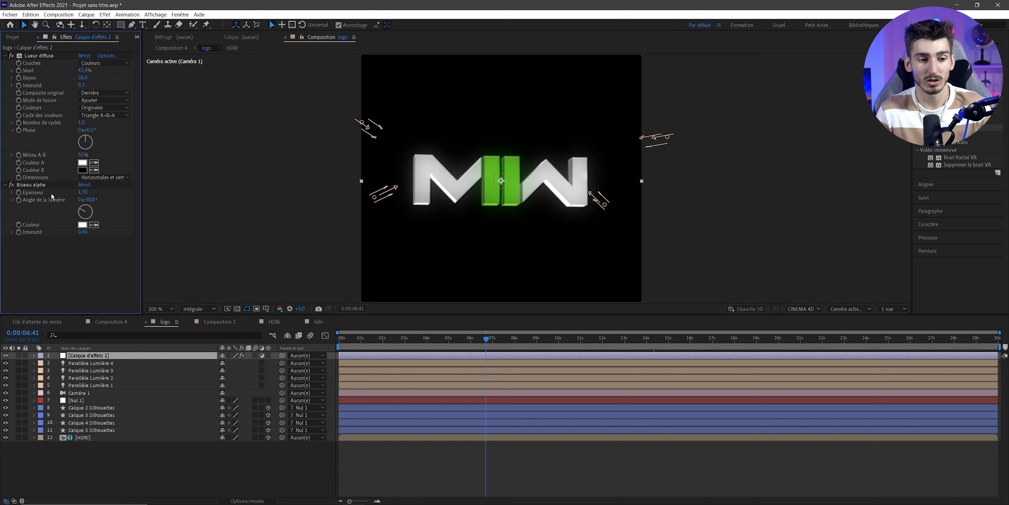
click(12, 186)
click(12, 187)
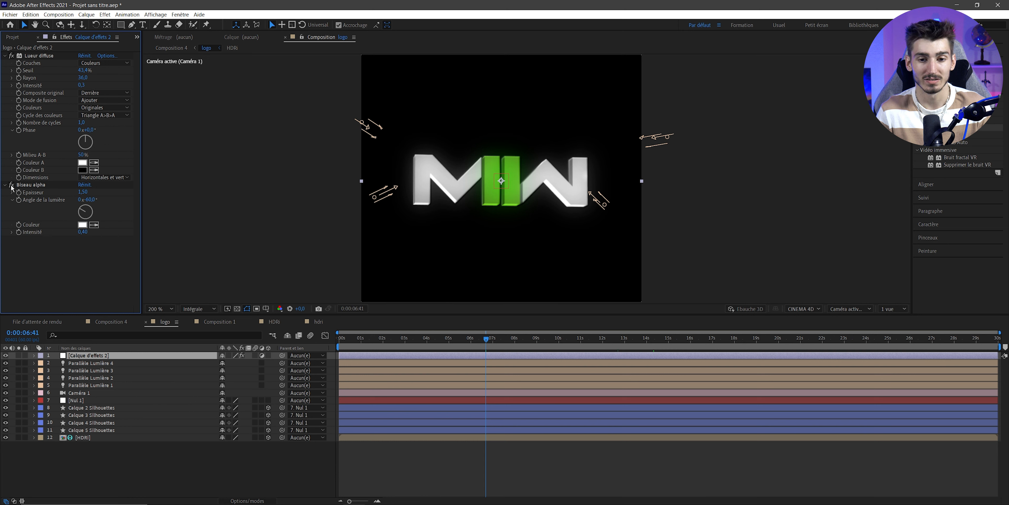
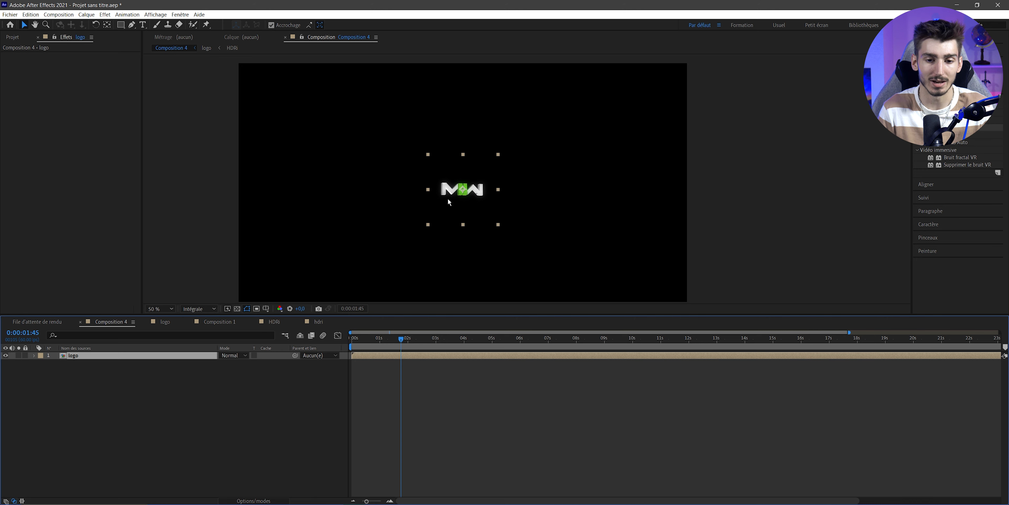
Add the call_of_duty_vanguard photo to Composition 4 and place it beneath the logo layer.
drag(340, 222, 373, 222)
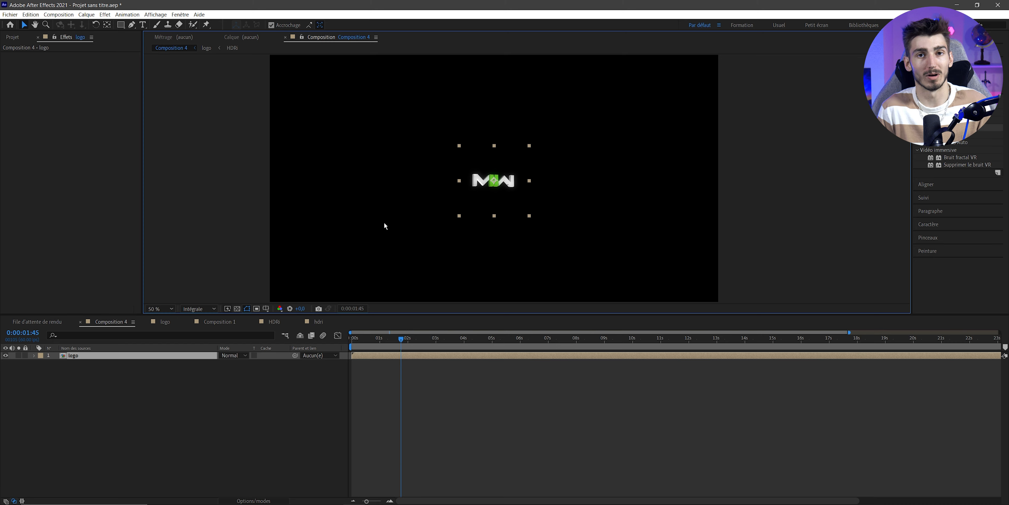
drag(384, 226, 196, 420)
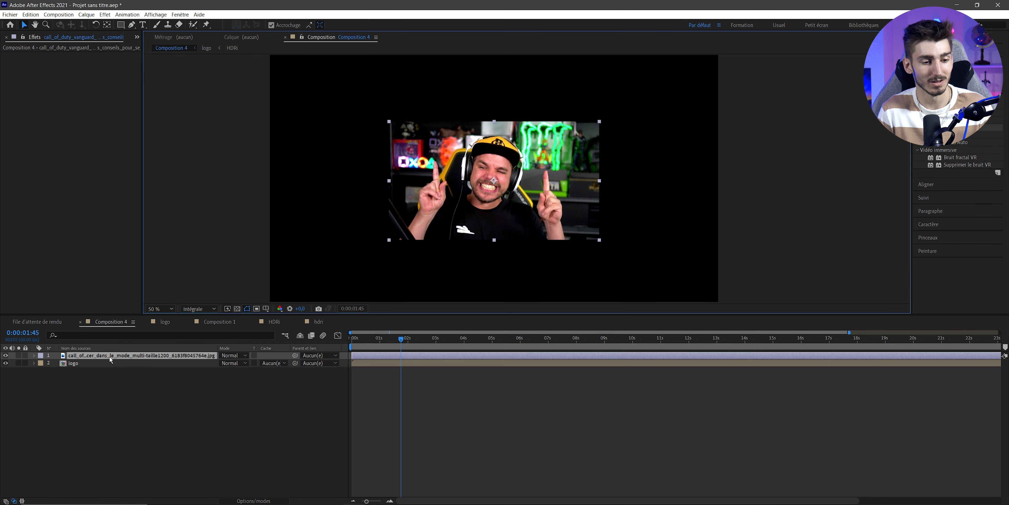
drag(114, 377, 163, 396)
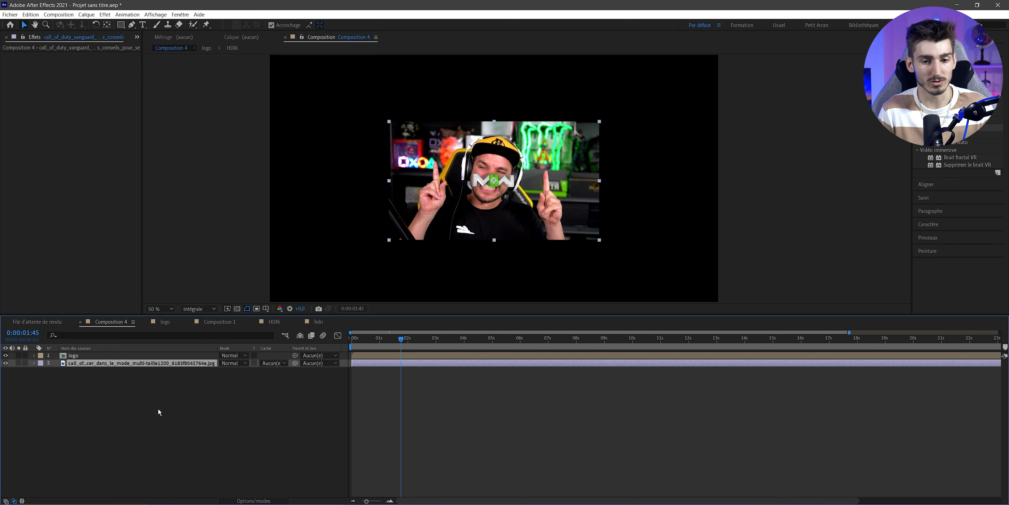
Scale the photo layer up to 129%.
key(s)
drag(232, 372, 244, 371)
scroll(405, 176, down, 2)
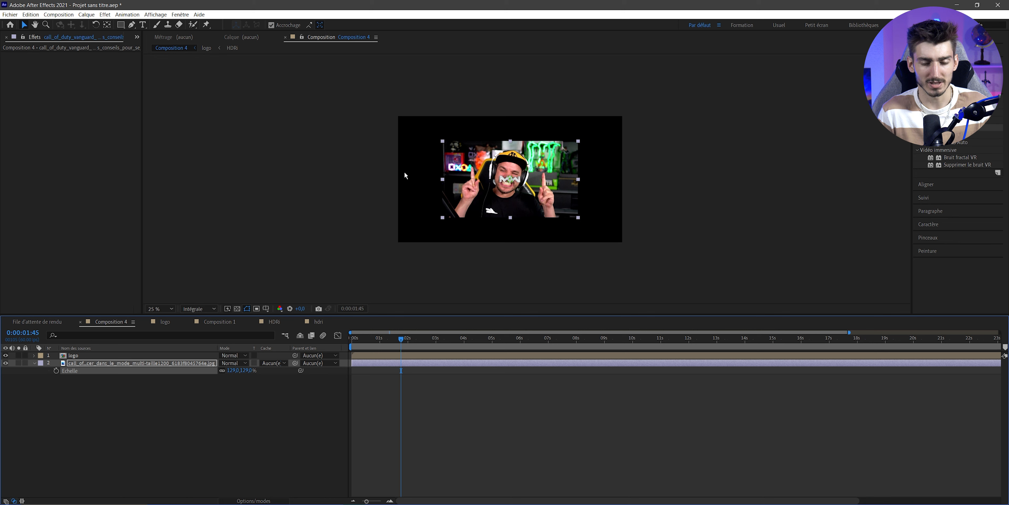
scroll(529, 184, up, 2)
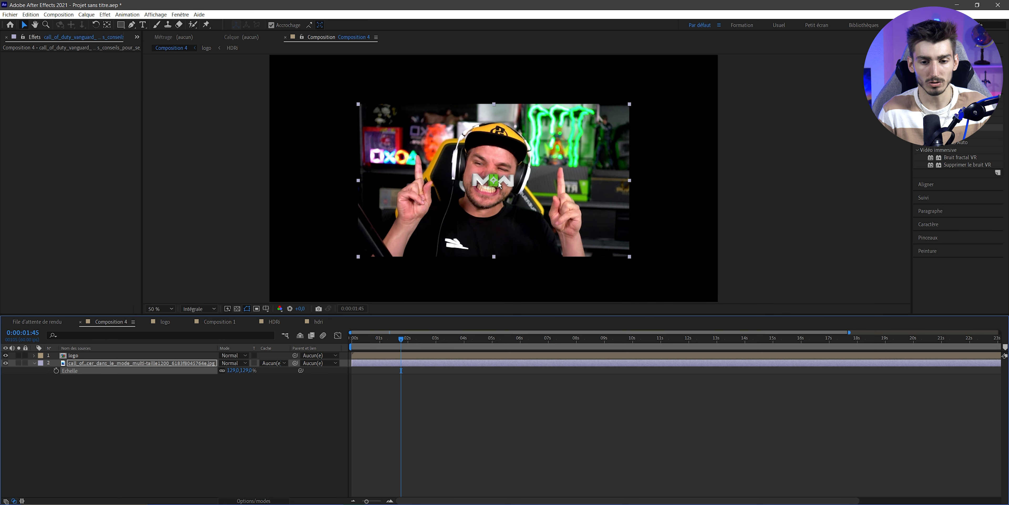
Move the logo onto the lower edge of the photo, centred on the T-shirt, and scale the photo to 116%.
click(100, 355)
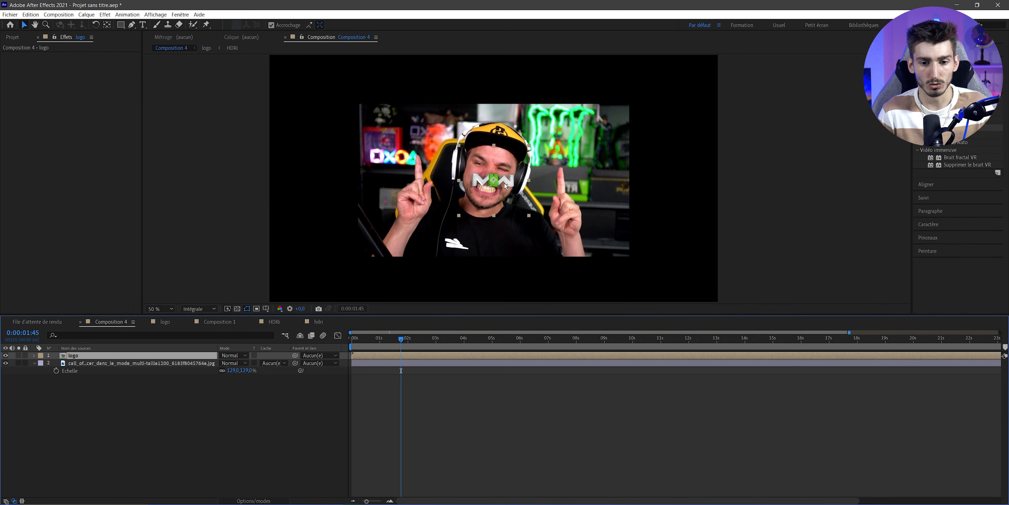
drag(506, 186, 519, 262)
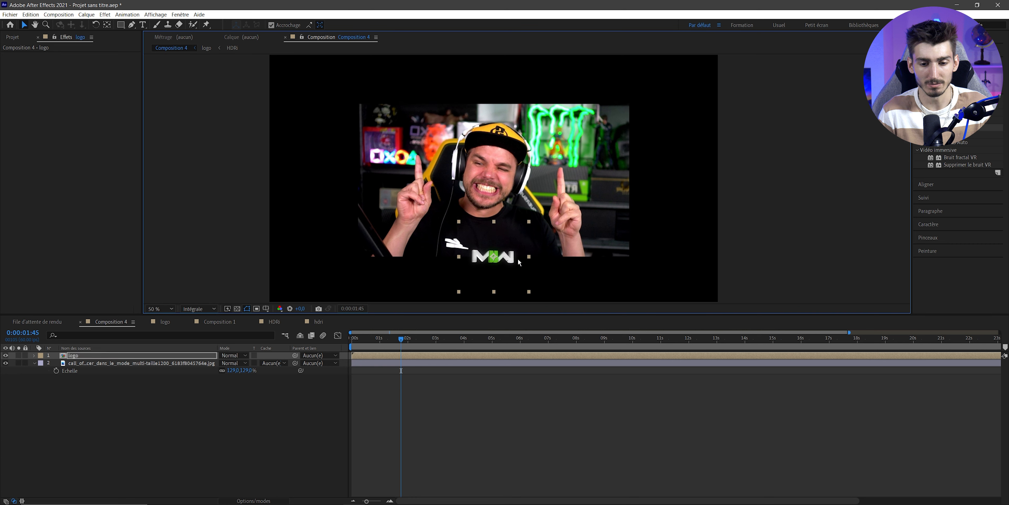
drag(234, 370, 227, 371)
click(500, 268)
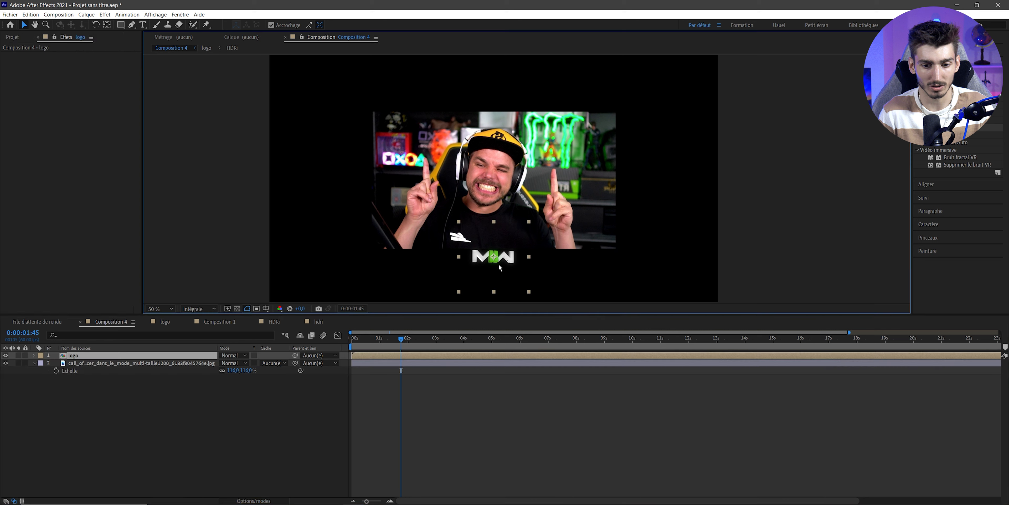
drag(499, 267, 499, 259)
click(770, 259)
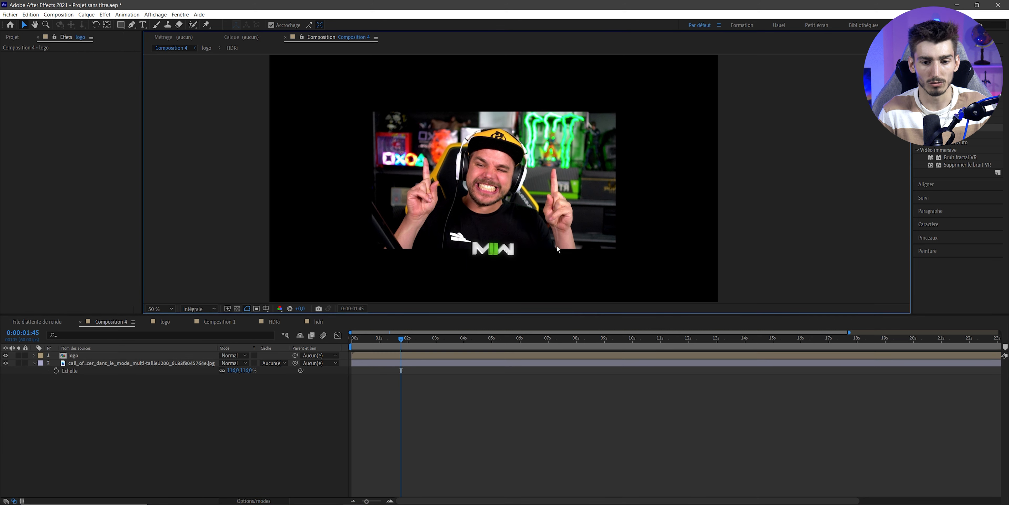
Check how the rotating logo looks over the photo at several moments up to 0:00:10:46.
scroll(525, 178, down, 2)
scroll(498, 214, up, 2)
click(455, 338)
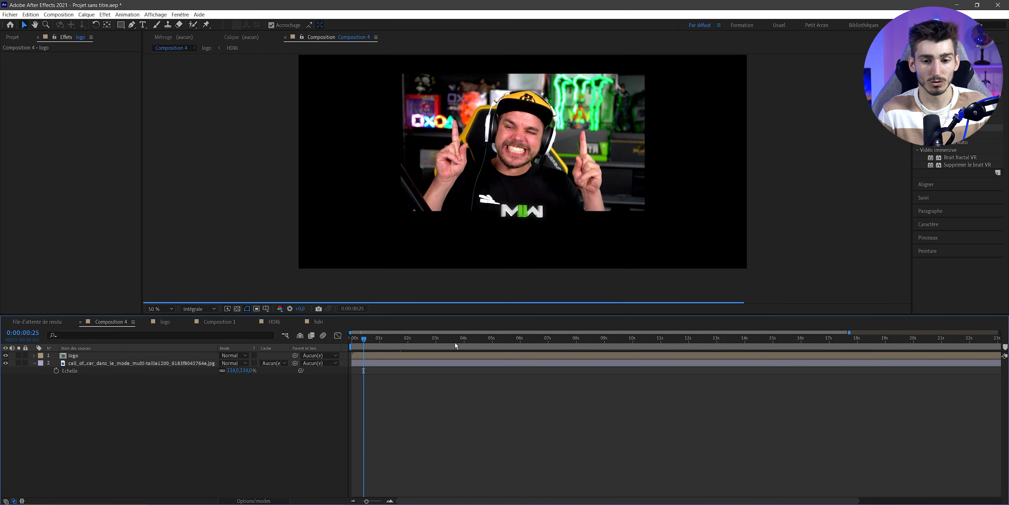
click(553, 338)
click(654, 338)
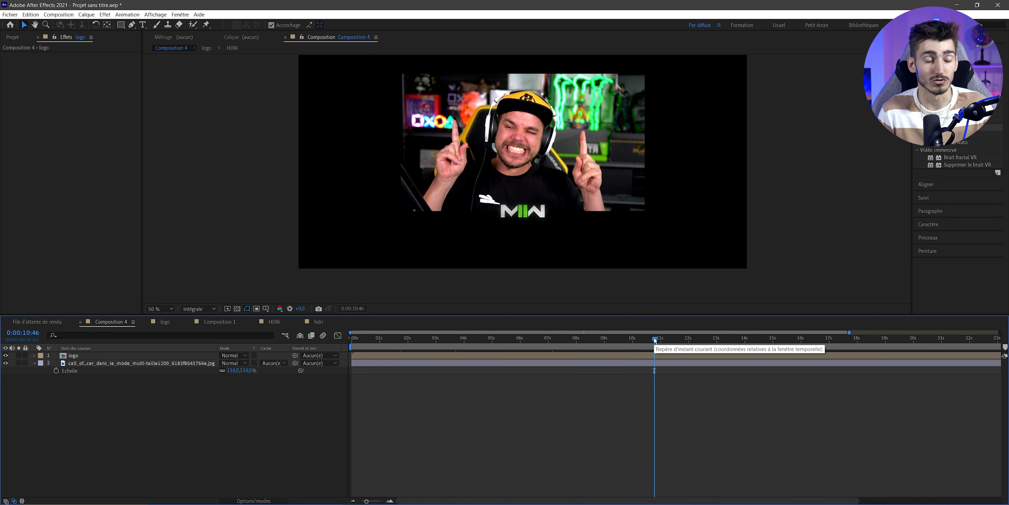
click(654, 392)
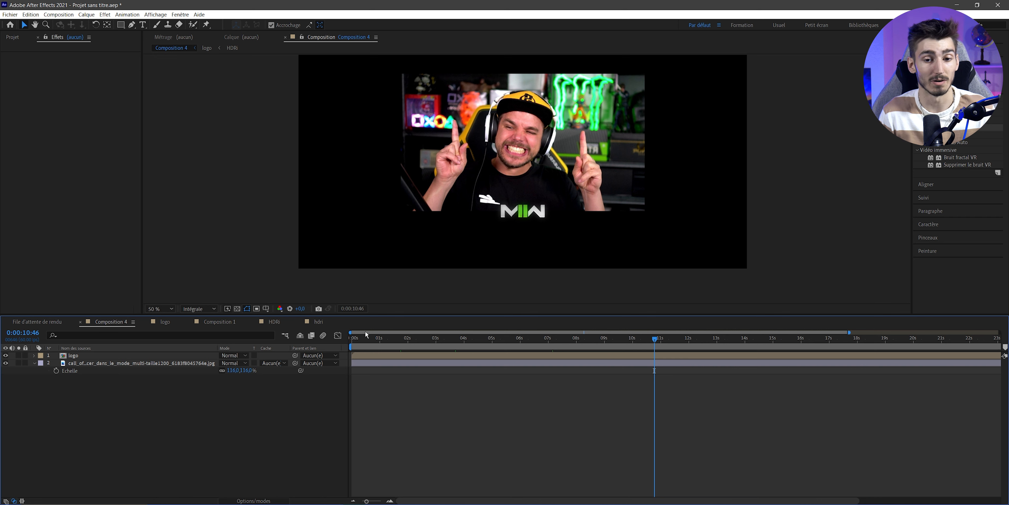
Create a full-frame white solid layer above the logo in Composition 4.
right_click(89, 400)
mouse_move(117, 402)
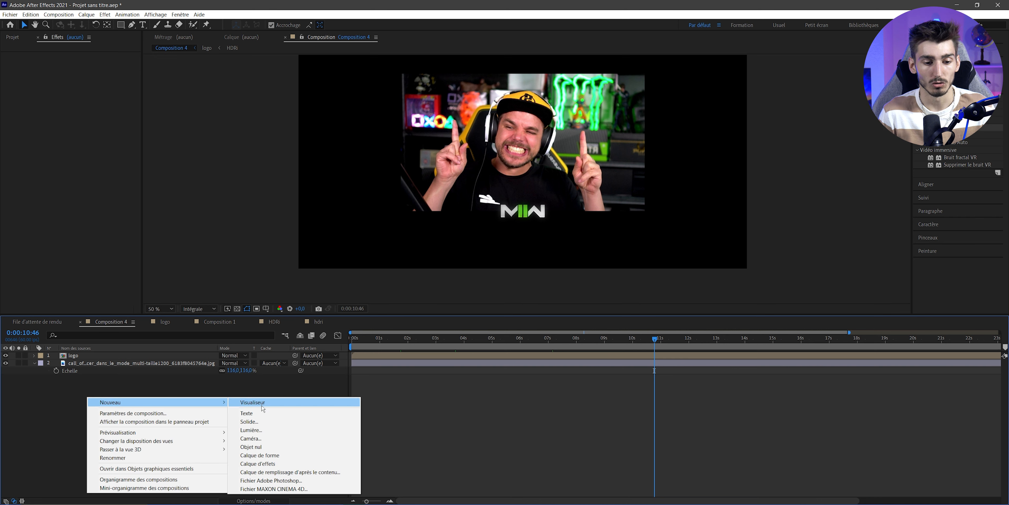
click(259, 414)
click(162, 178)
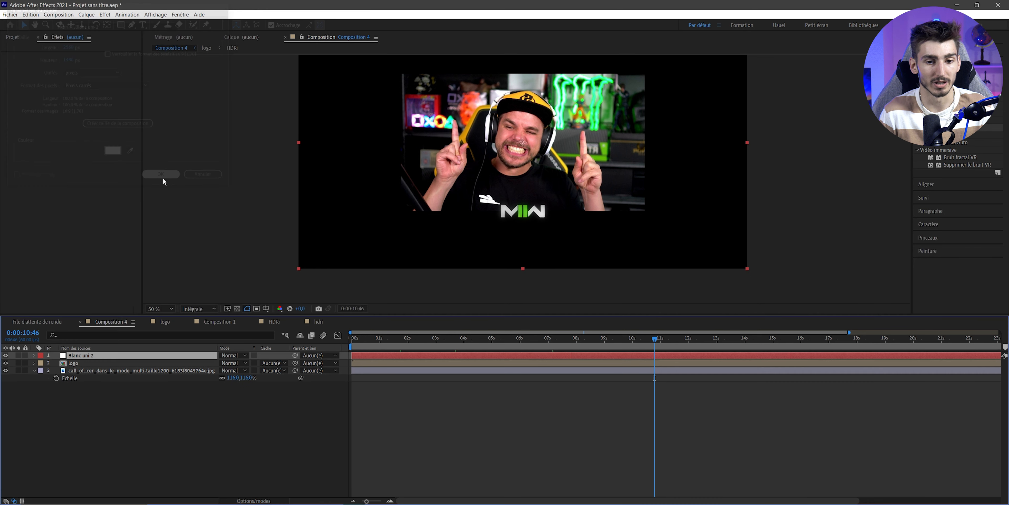
key(period)
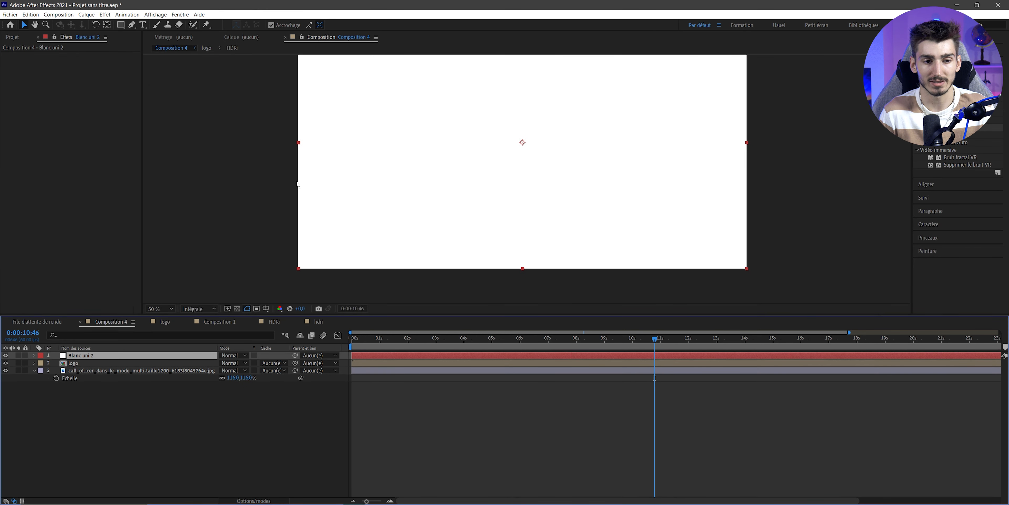
Apply the Video Copilot Saber effect to the white solid.
click(105, 14)
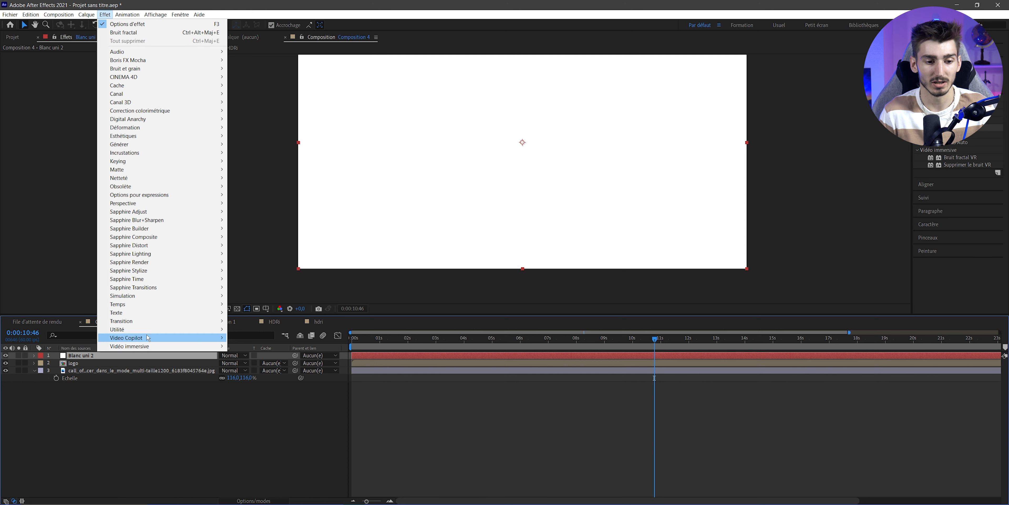
mouse_move(138, 345)
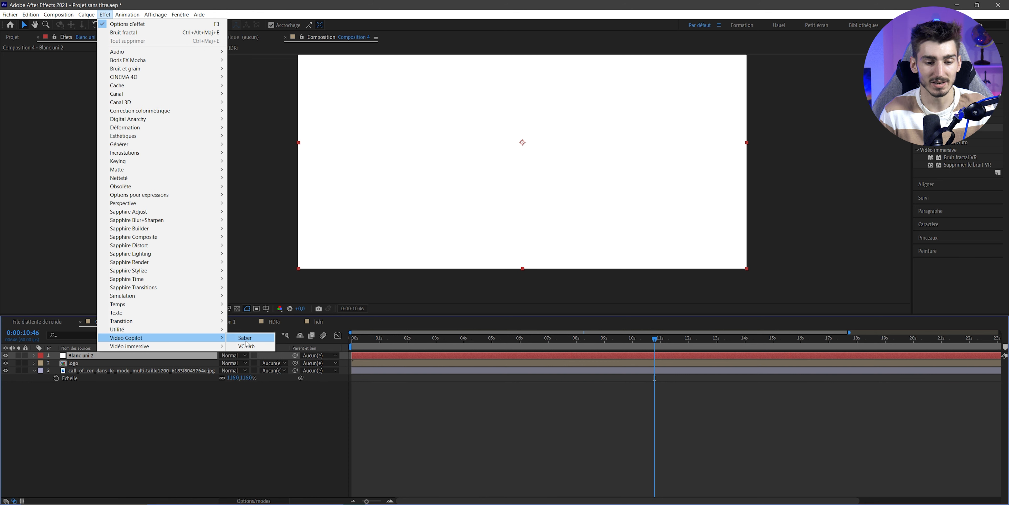
click(247, 343)
Try the Pulse and GhostBuster presets on the Saber effect.
click(98, 63)
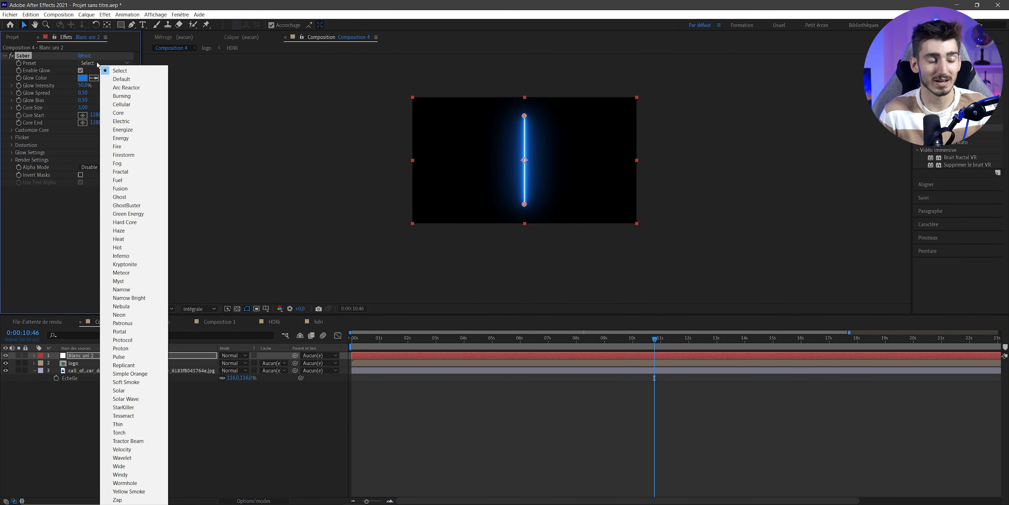
click(119, 357)
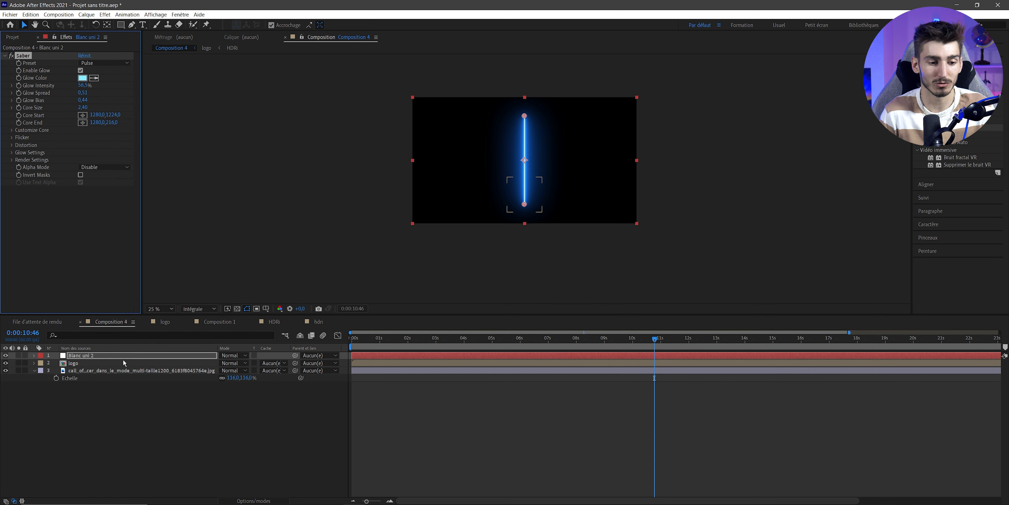
click(107, 66)
click(114, 207)
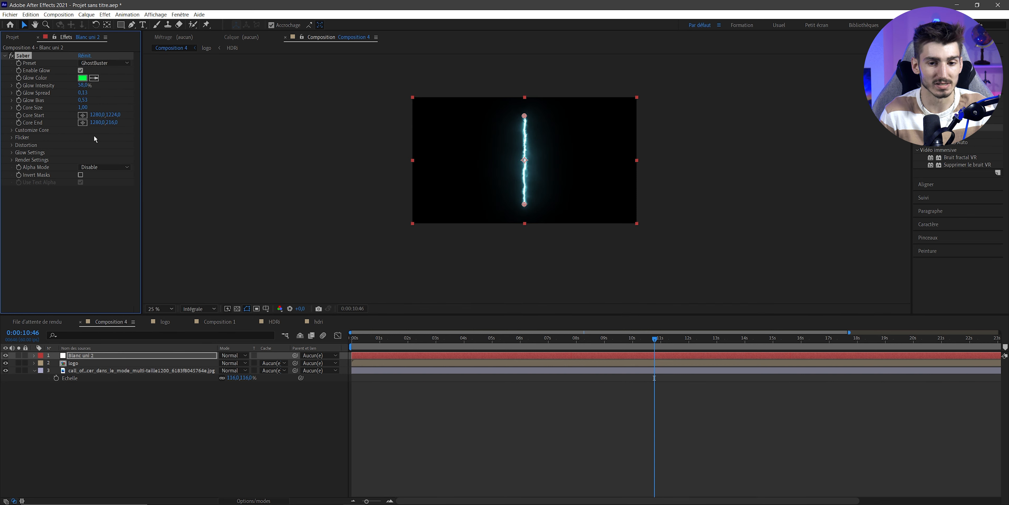
Set the Saber preset to Tractor Beam and check the beam's look.
click(98, 65)
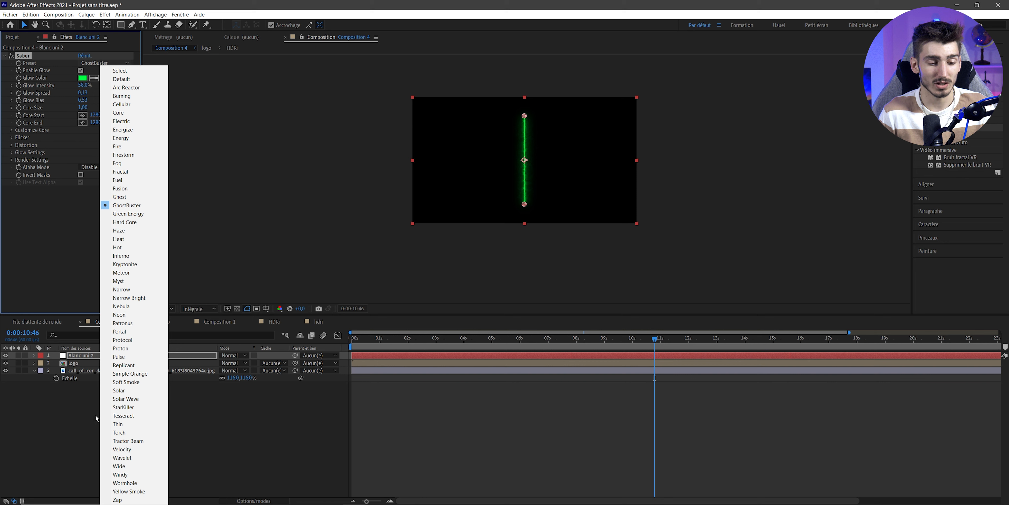
click(119, 446)
key(period)
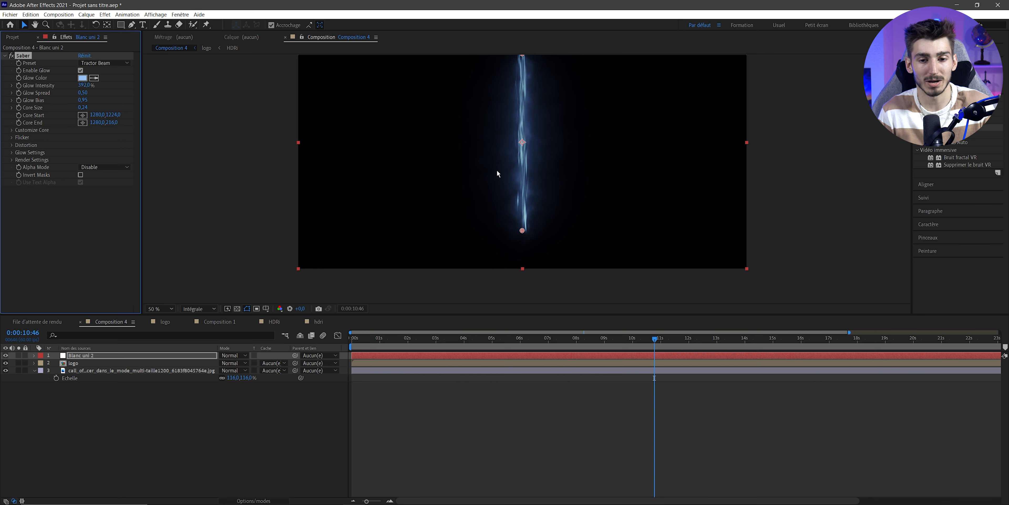
key(comma)
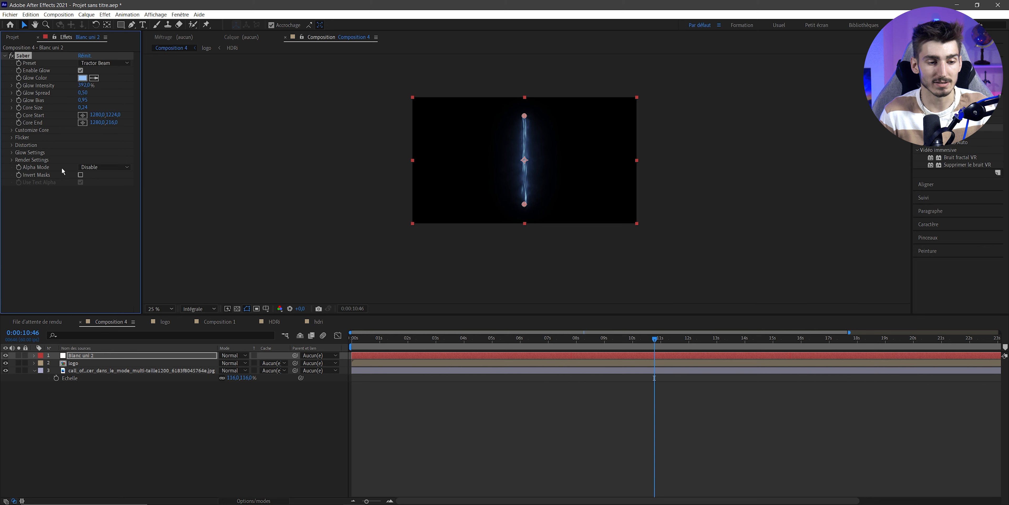
Set Saber's Composite Settings to Transparent in its render settings so the photo shows behind the beam.
click(11, 160)
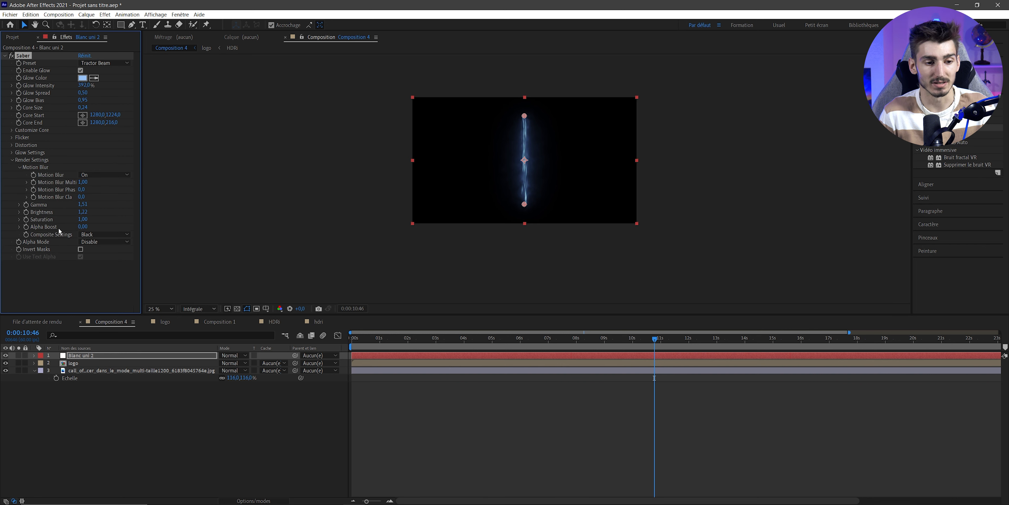
click(103, 234)
click(100, 249)
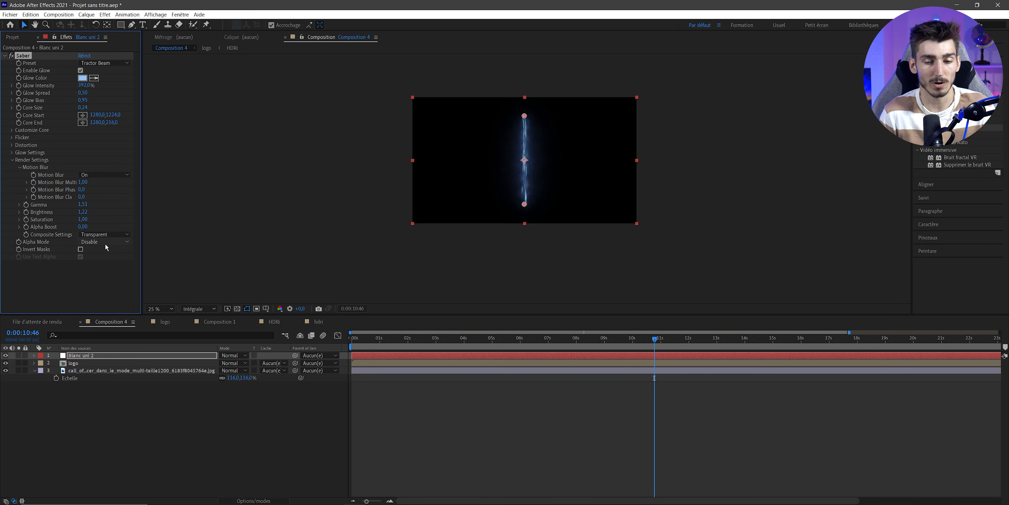
key(period)
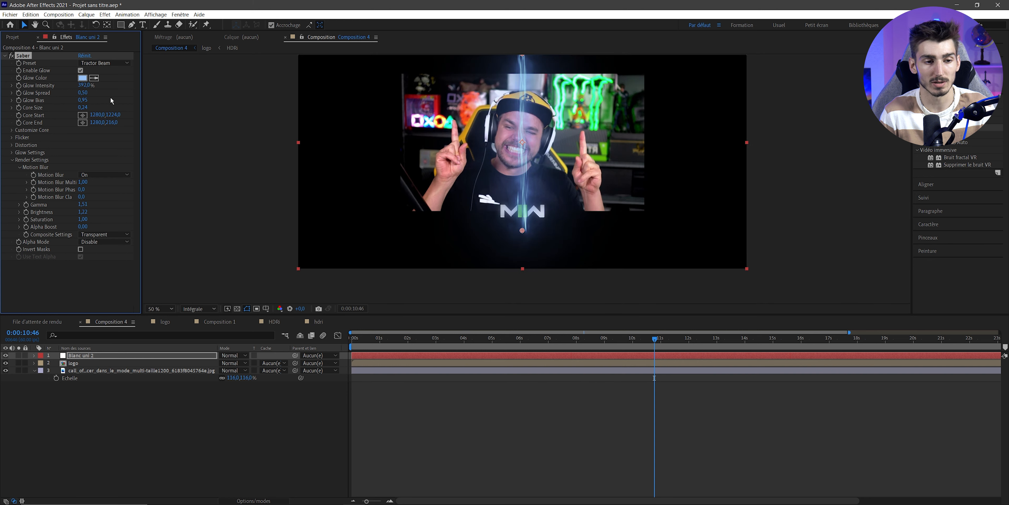
Change the Saber glow colour to green 58D323.
click(82, 78)
click(226, 328)
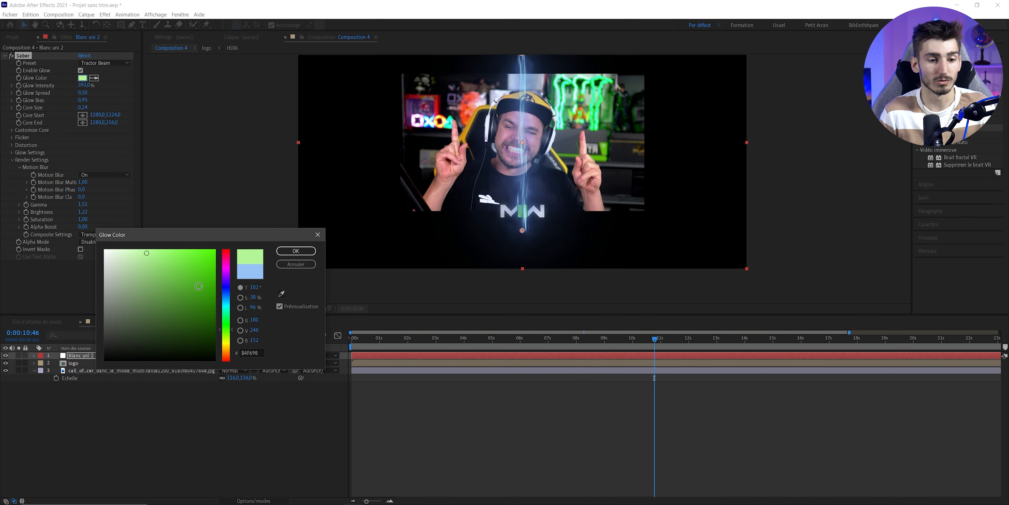
drag(209, 260, 207, 258)
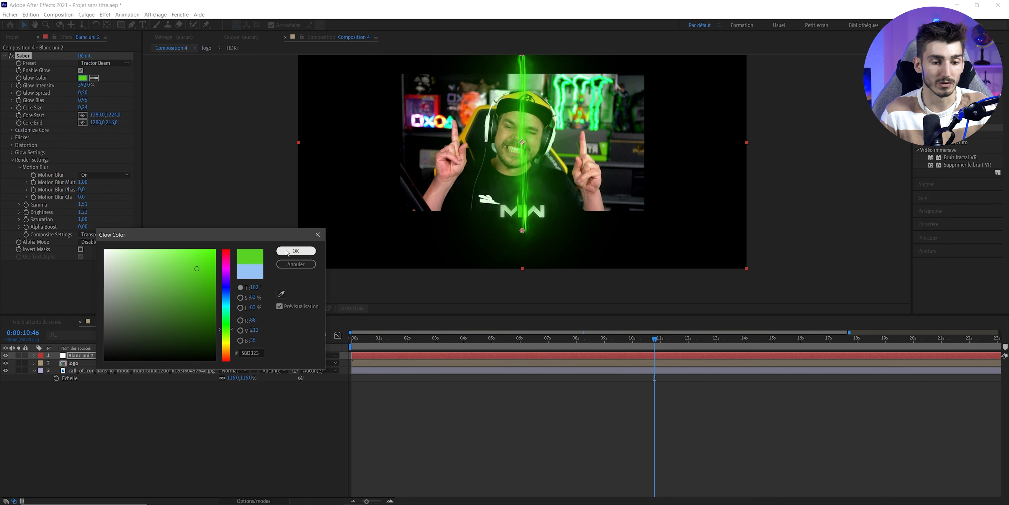
click(296, 251)
Show the transparency grid and draw a straight Pen mask on the solid along the photo's lower edge, from corner to corner.
click(238, 308)
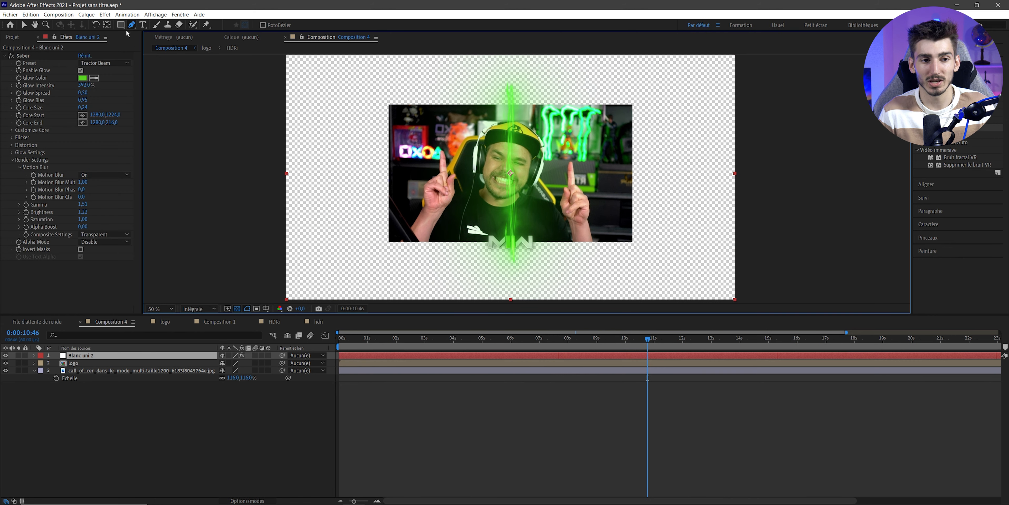
click(132, 24)
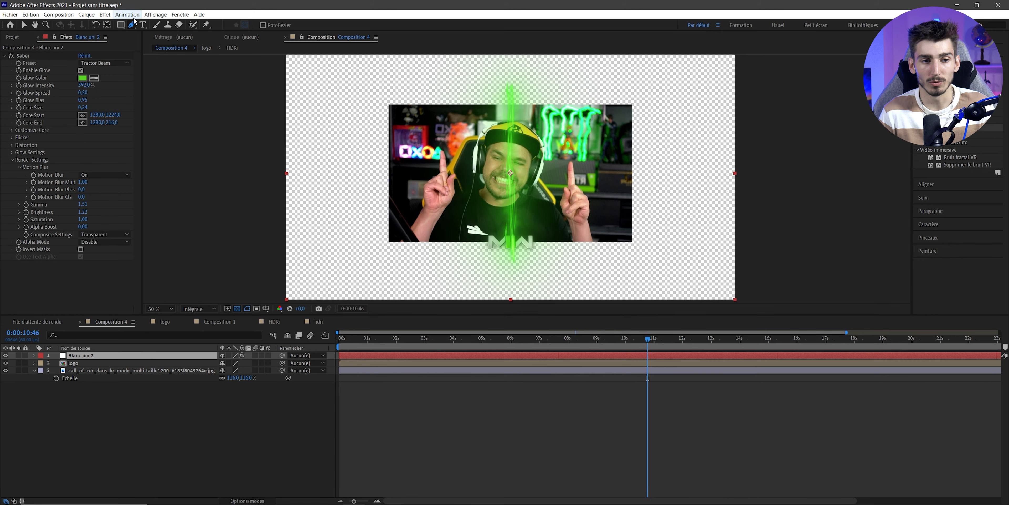
scroll(314, 227, up, 3)
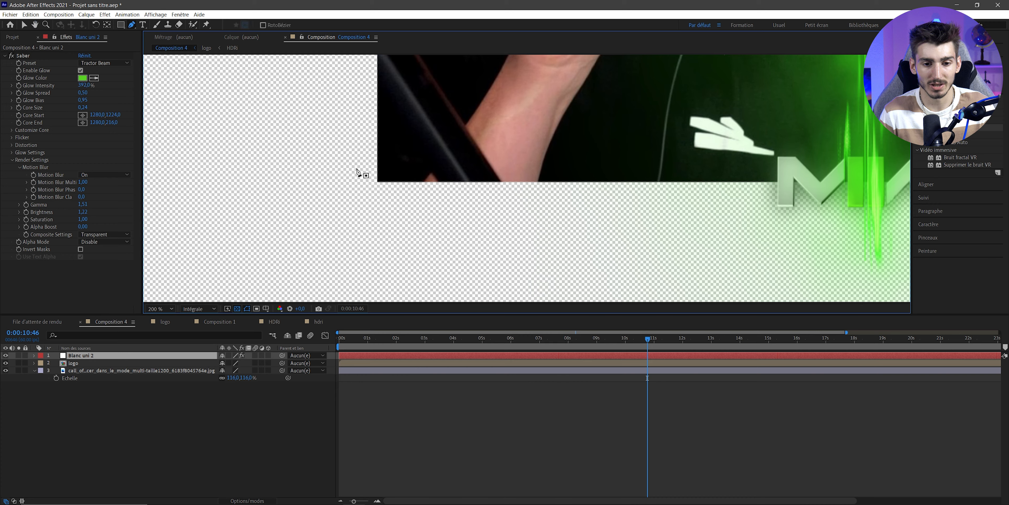
scroll(357, 173, up, 2)
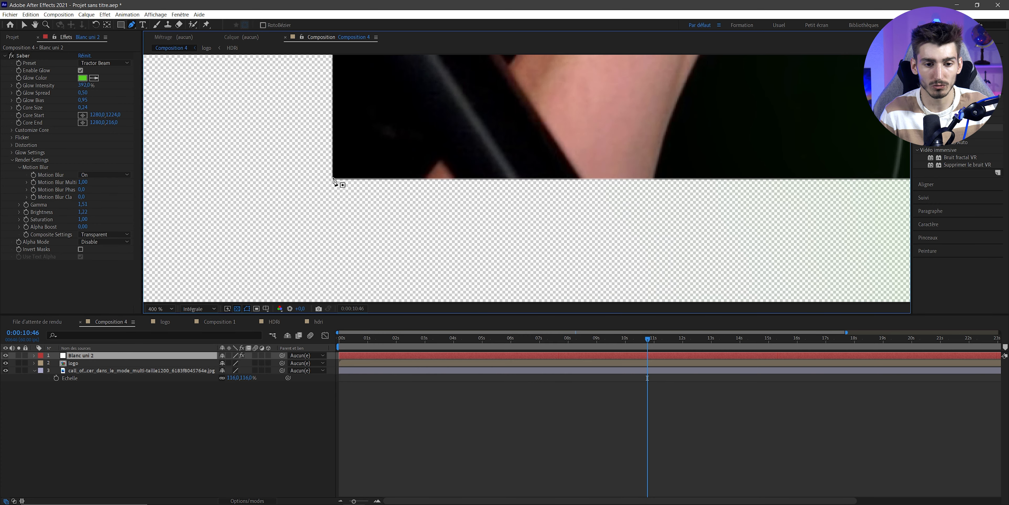
key(h)
drag(334, 181, 274, 165)
key(g)
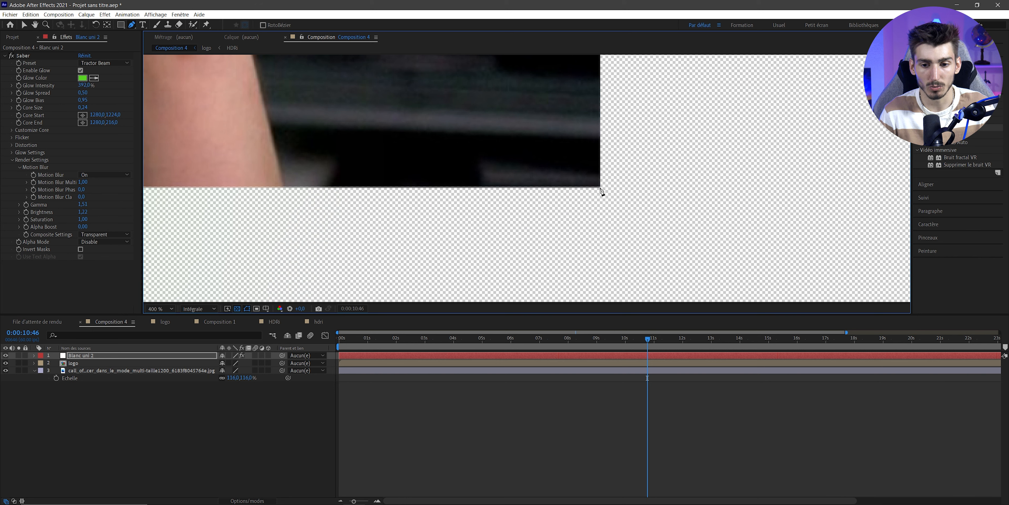
click(601, 188)
scroll(525, 192, down, 6)
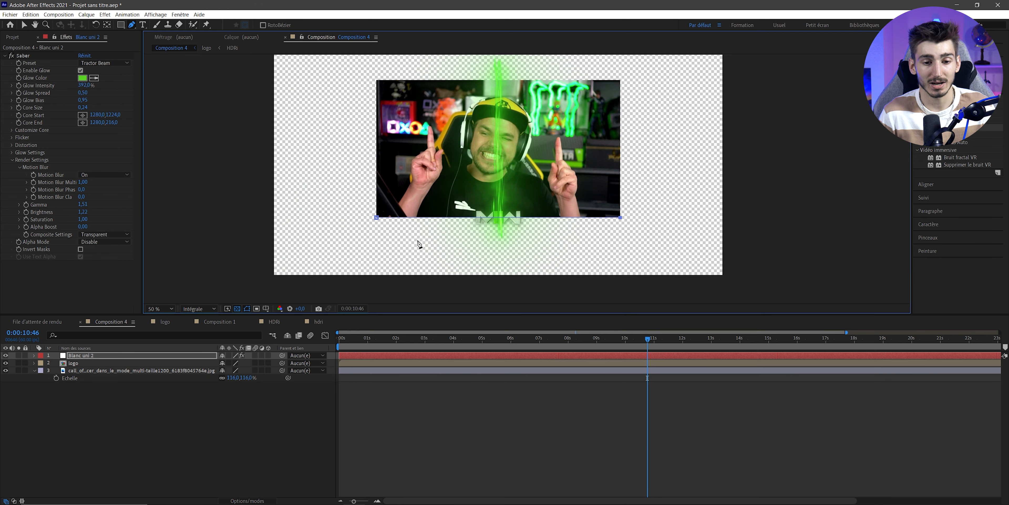
Set Saber's Core Type to Layer Masks and turn off the transparency grid.
click(12, 131)
click(102, 138)
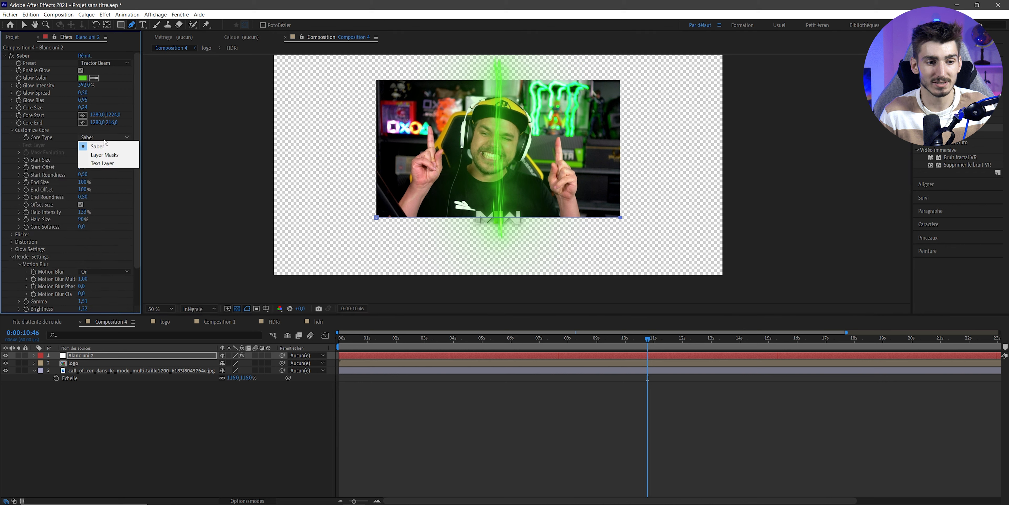
click(84, 156)
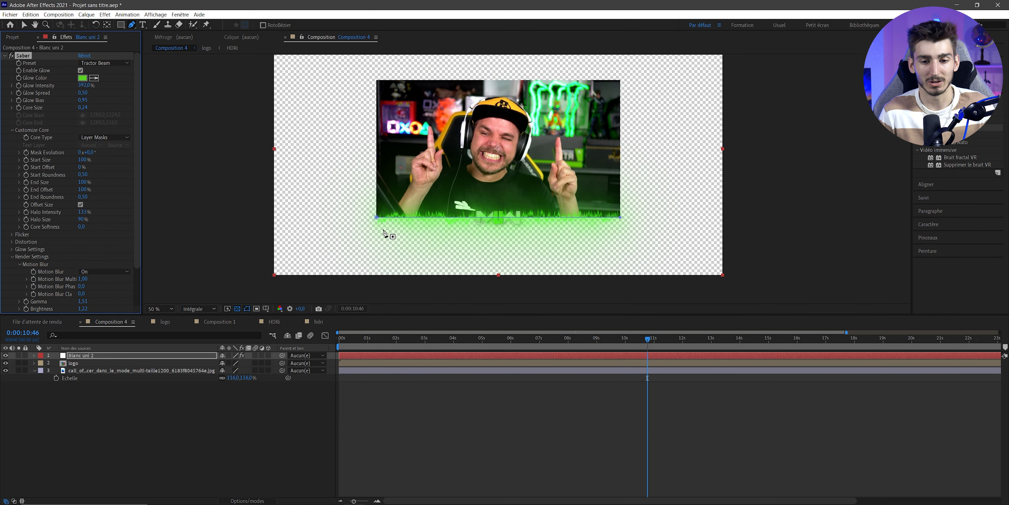
click(236, 308)
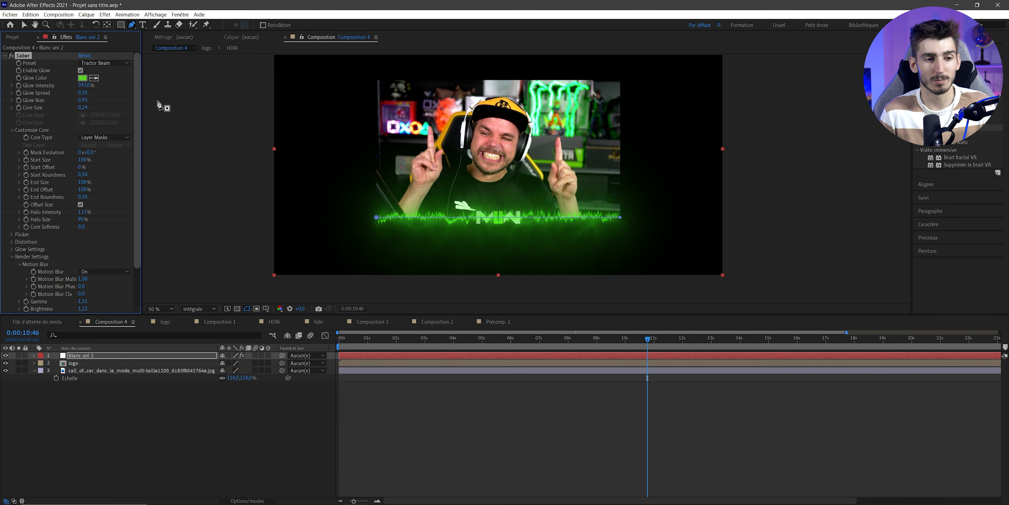
Set the Saber Glow Intensity to 100% and the Glow Spread to 0.21.
click(83, 85)
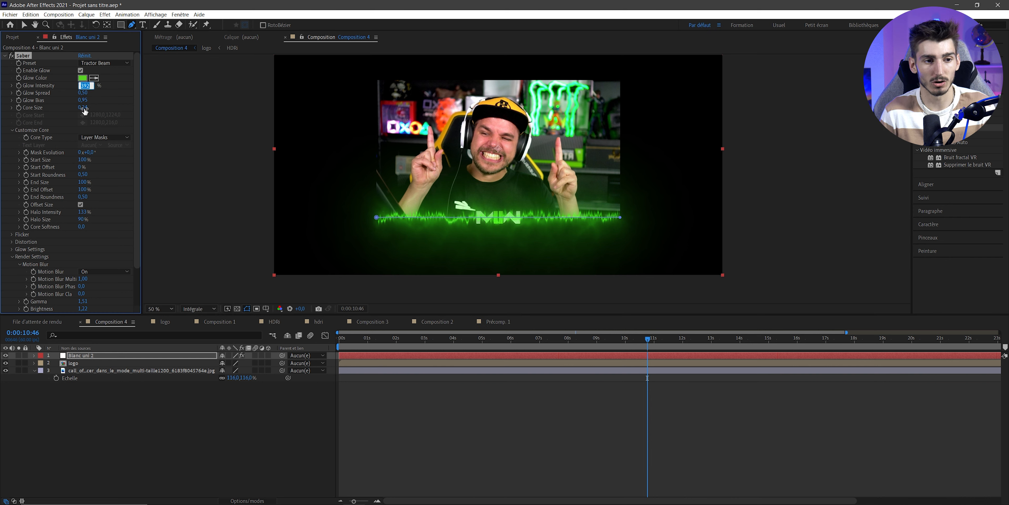
text(100)
key(Return)
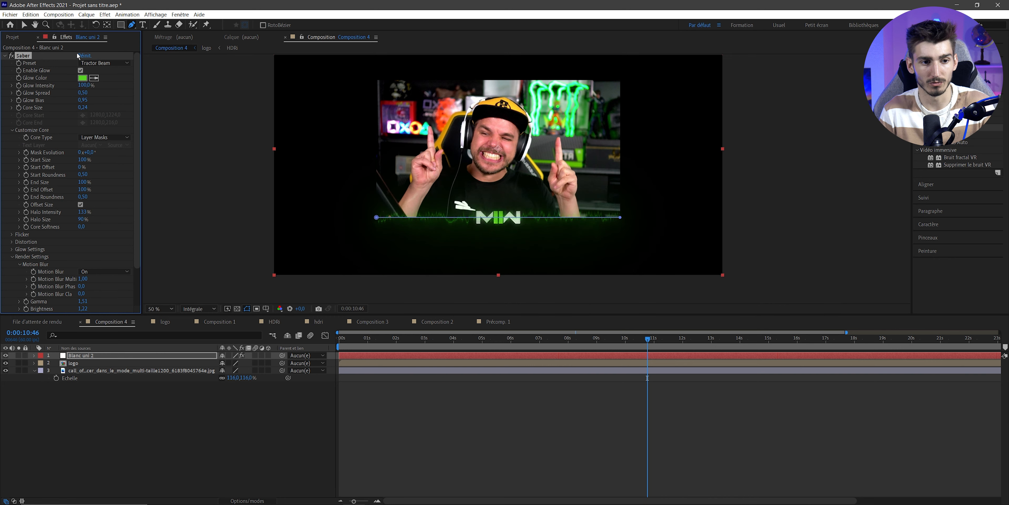
scroll(492, 232, up, 1)
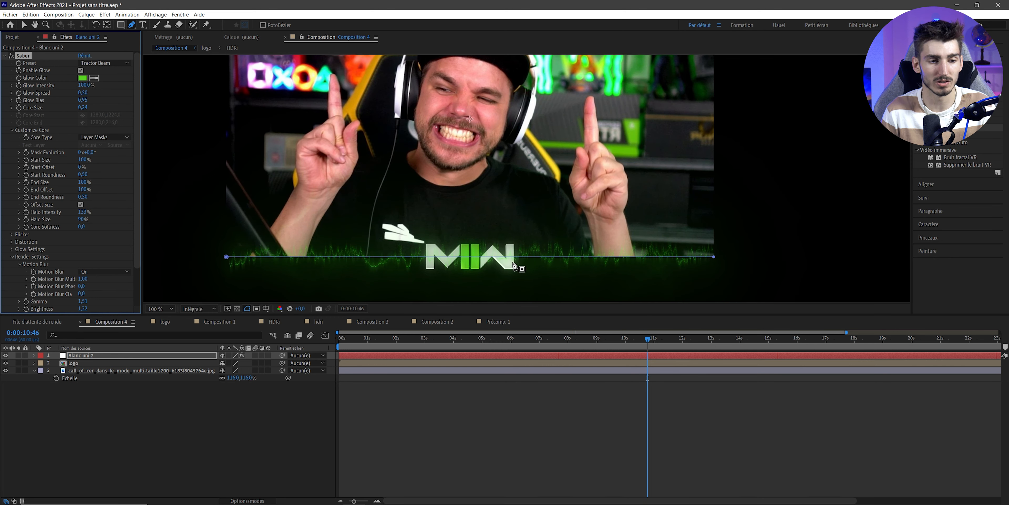
click(82, 93)
text(0.21)
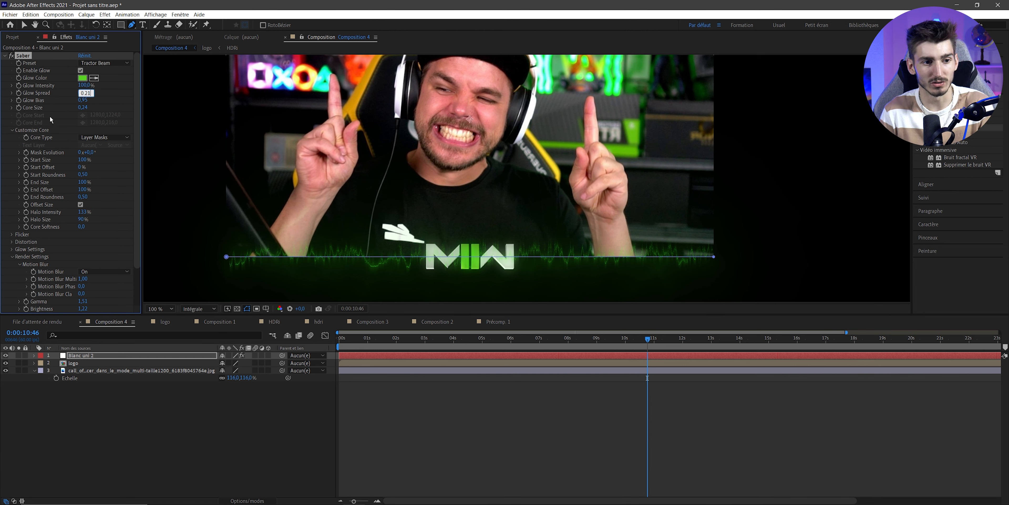
key(Return)
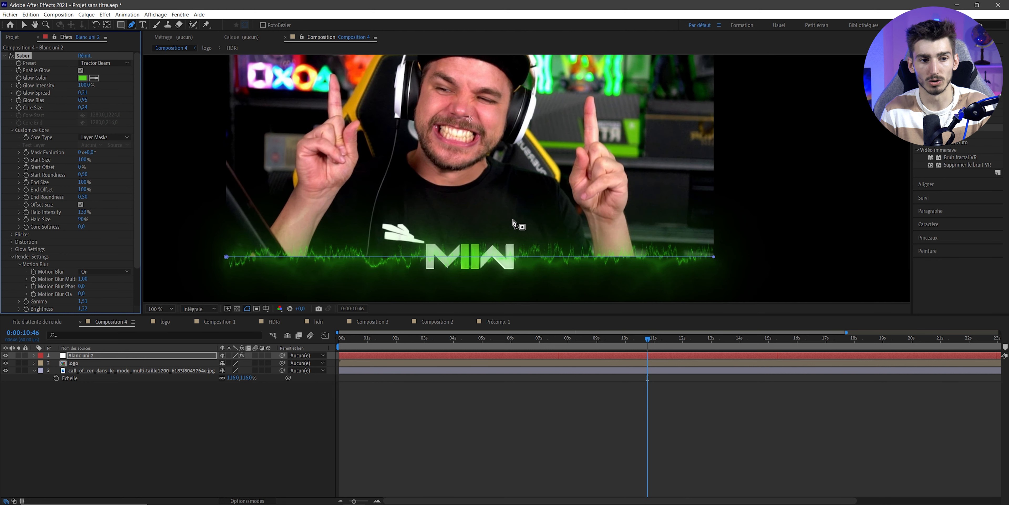
Set the Saber Glow Bias to 0.07 and the Core Size to 1.
click(83, 100)
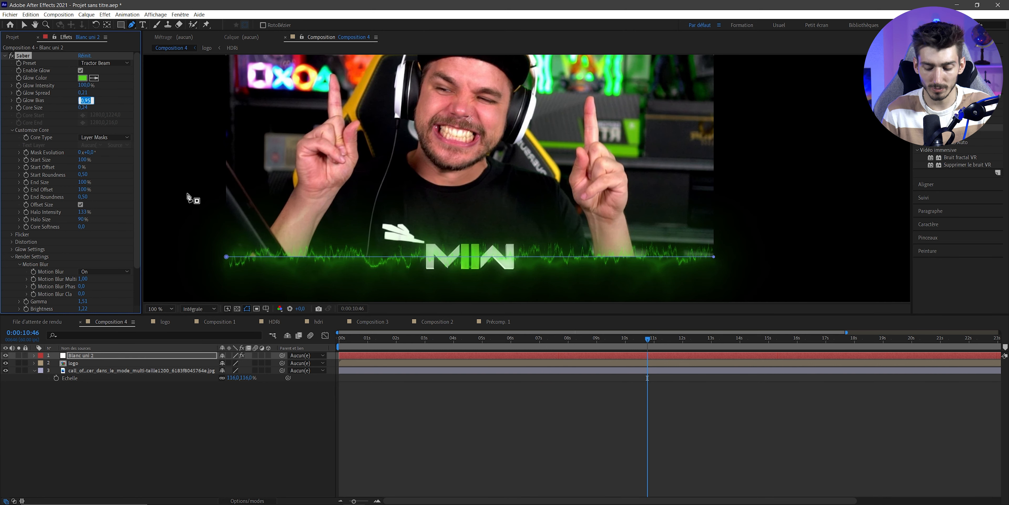
text(0)
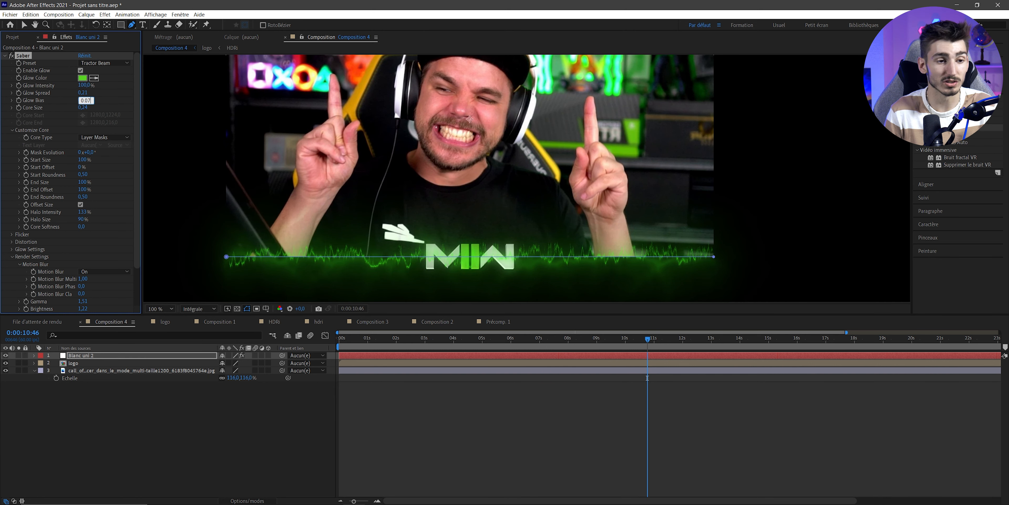
text(.07)
key(Tab)
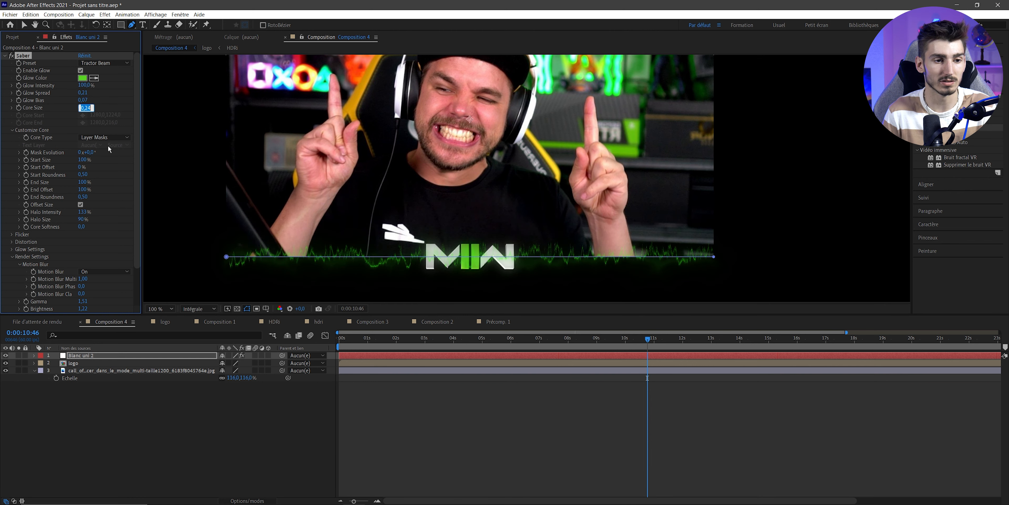
text(1)
key(Return)
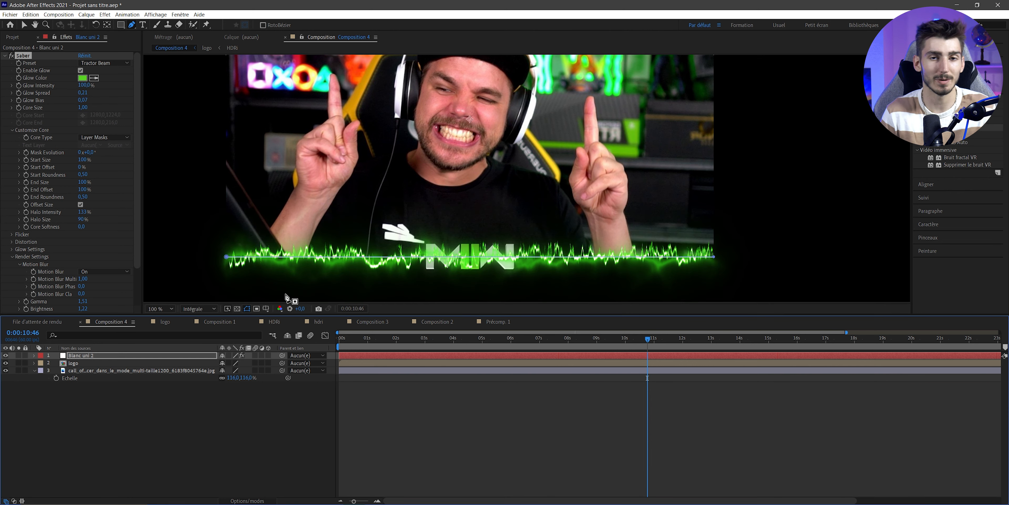
Preview the Saber line's animation from the start to 0:00:02:20 at quarter resolution with the logo layer hidden.
scroll(361, 220, down, 2)
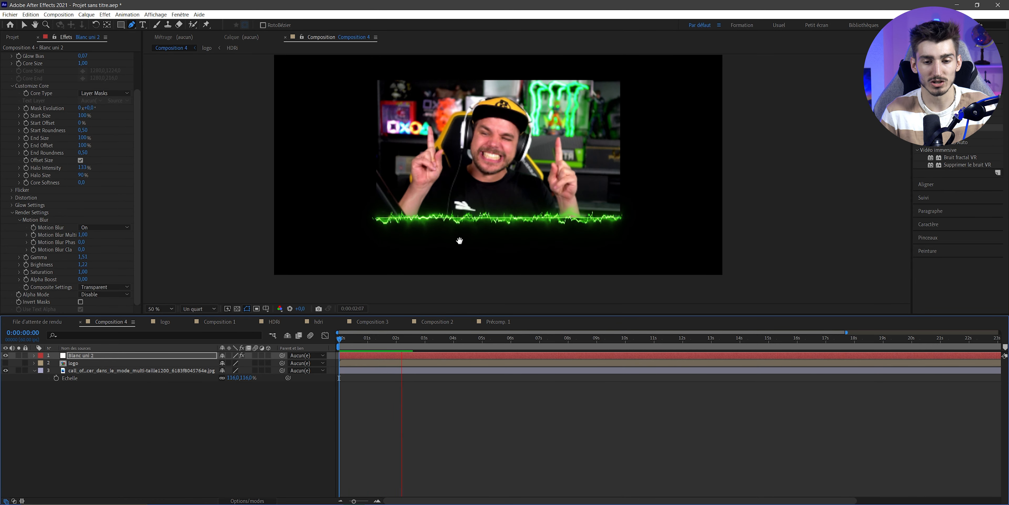
key(space)
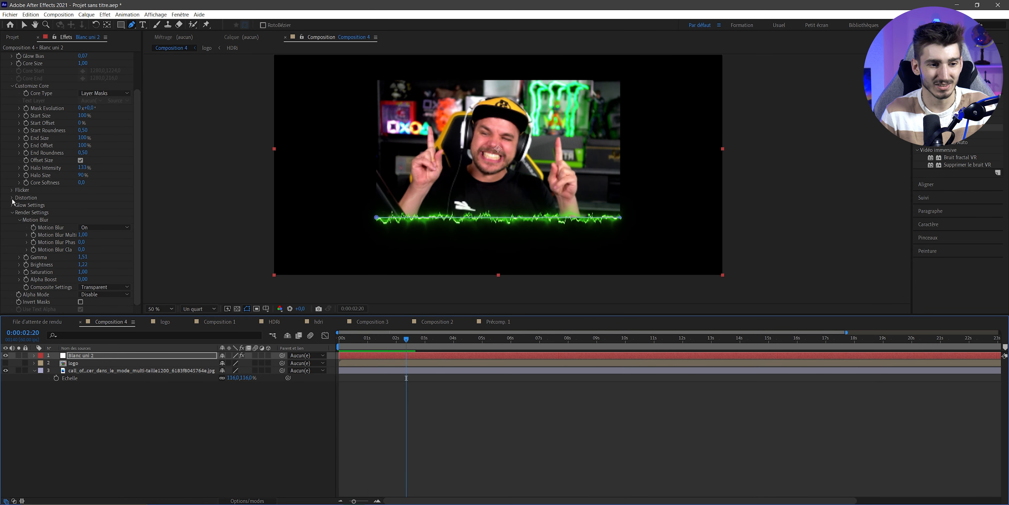
Set the Wind Speed of Saber's Glow Distortion to 0.03.
click(12, 198)
scroll(16, 229, down, 3)
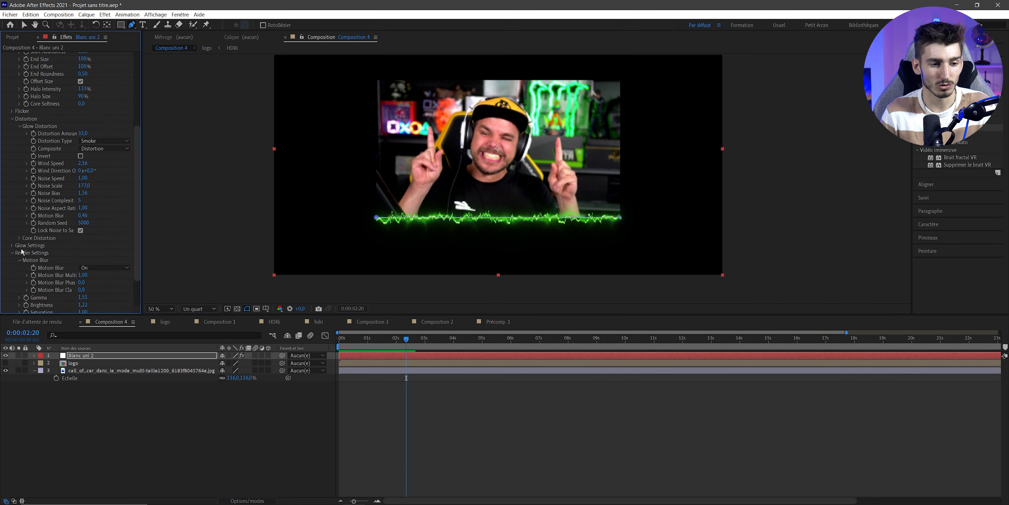
scroll(15, 211, down, 2)
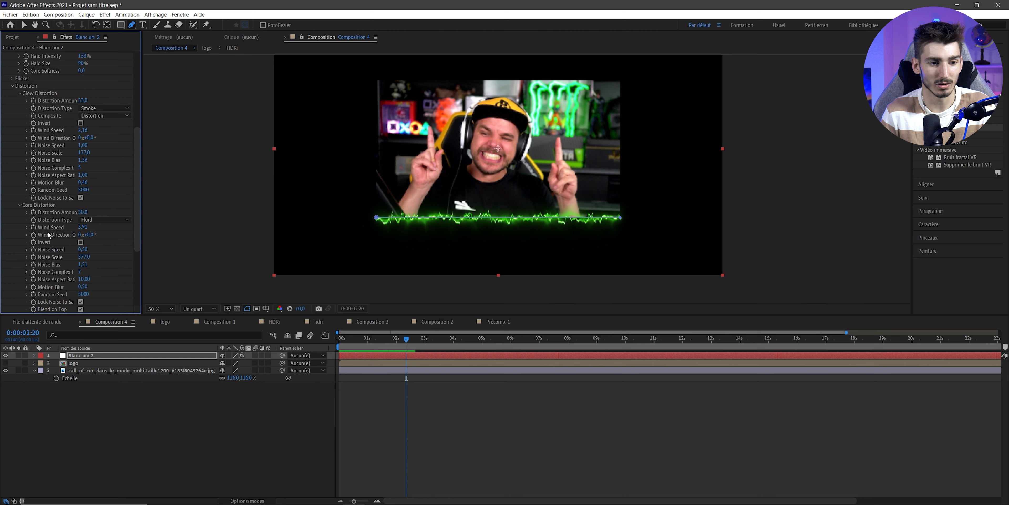
scroll(47, 232, down, 1)
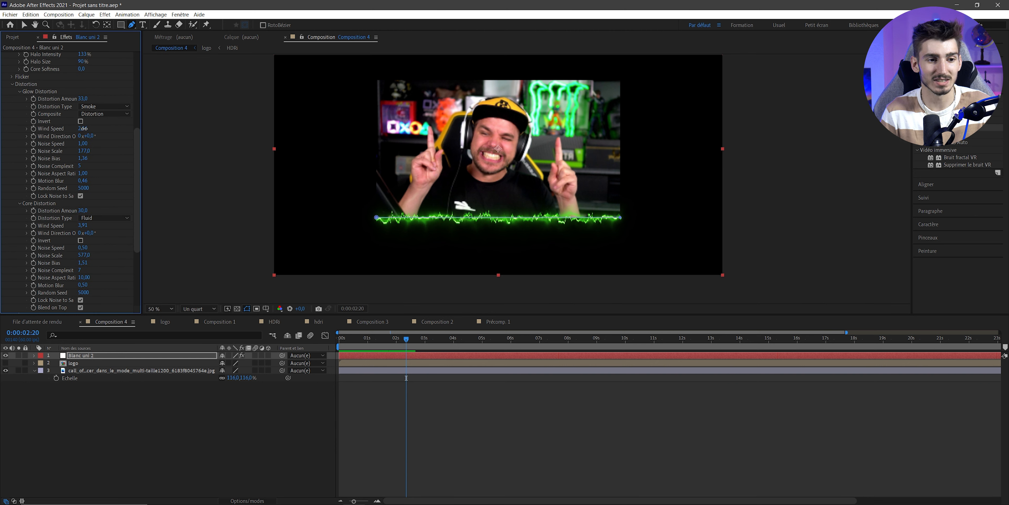
click(83, 128)
text(0)
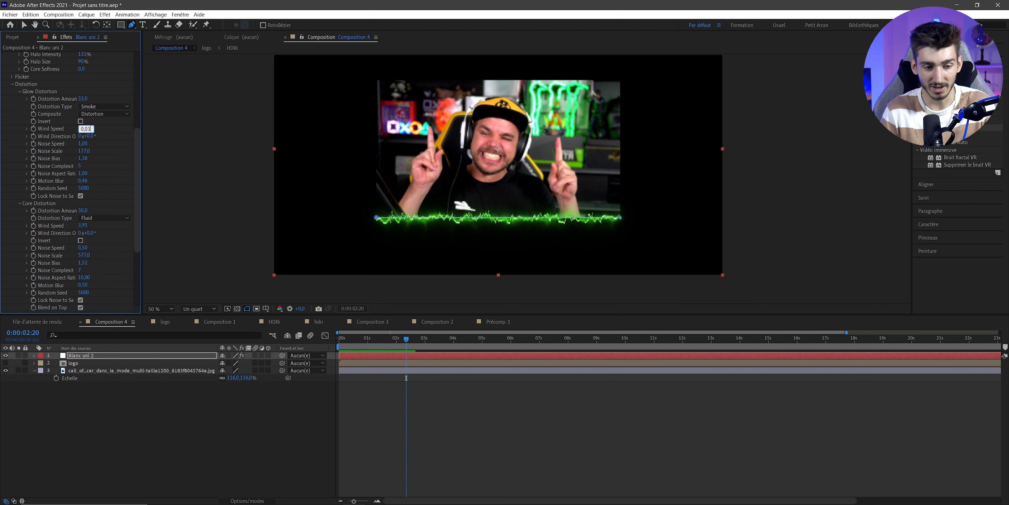
key(Return)
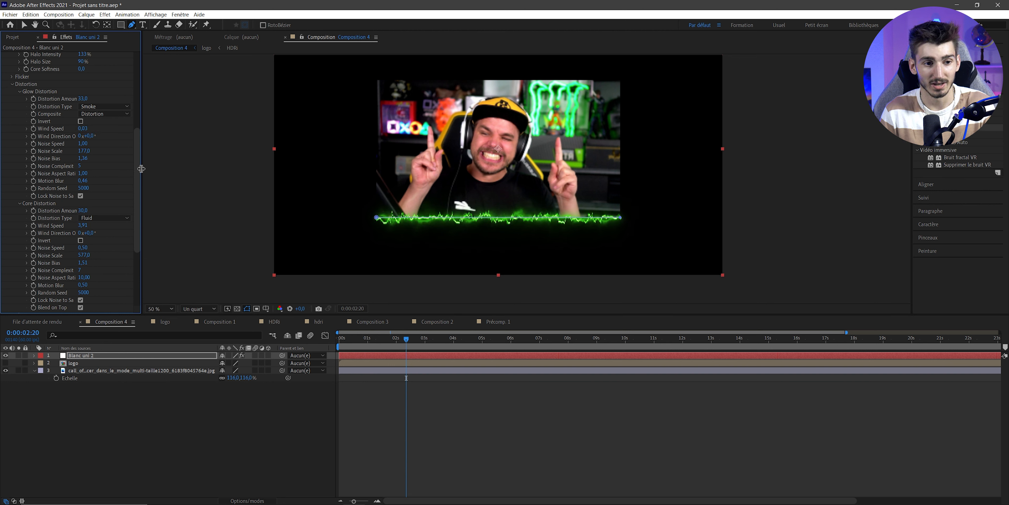
Set the Wind Speed of Saber's Core Distortion to 0.19.
click(83, 226)
text(0,)
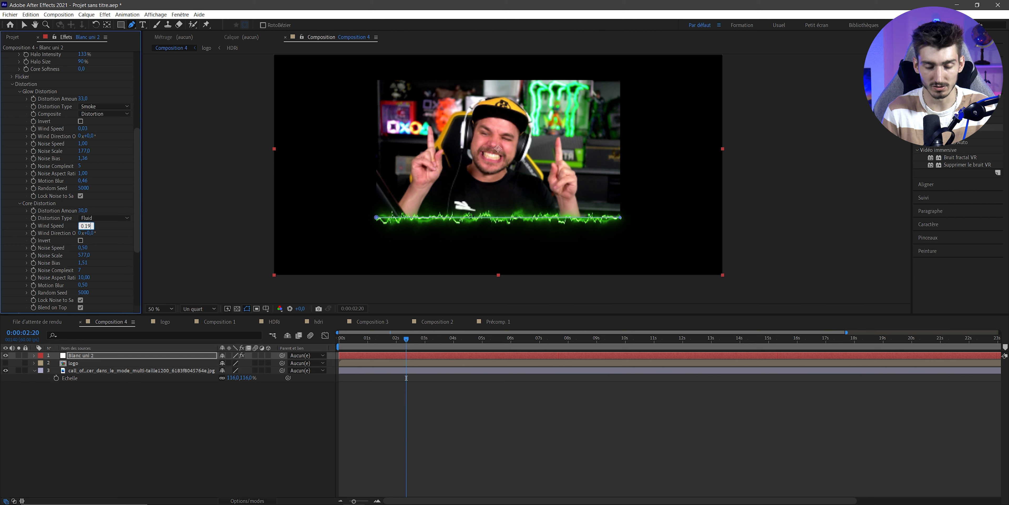
key(Return)
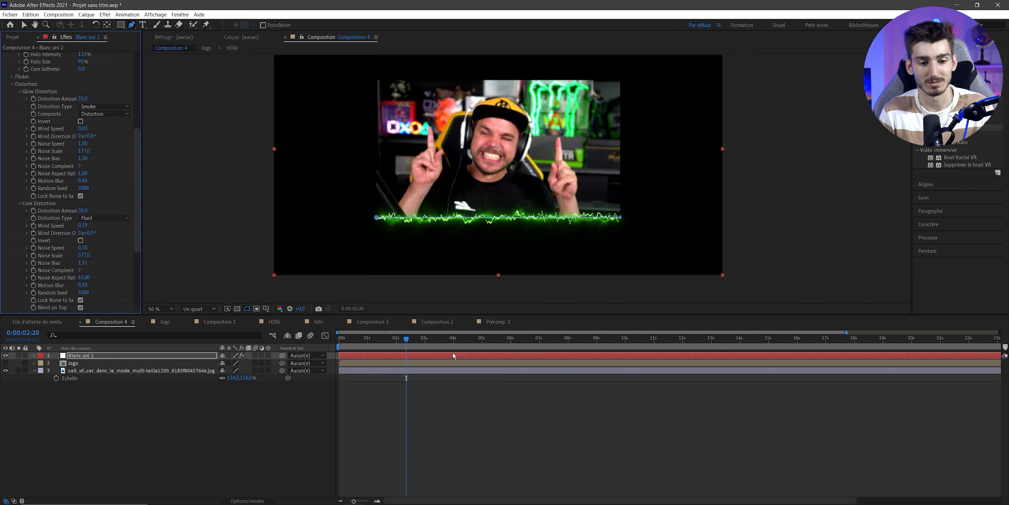
Set the Distortion Amount of Saber's Core Distortion to 36 while checking the line up close.
scroll(89, 243, up, 2)
drag(85, 252, 147, 282)
key(slash)
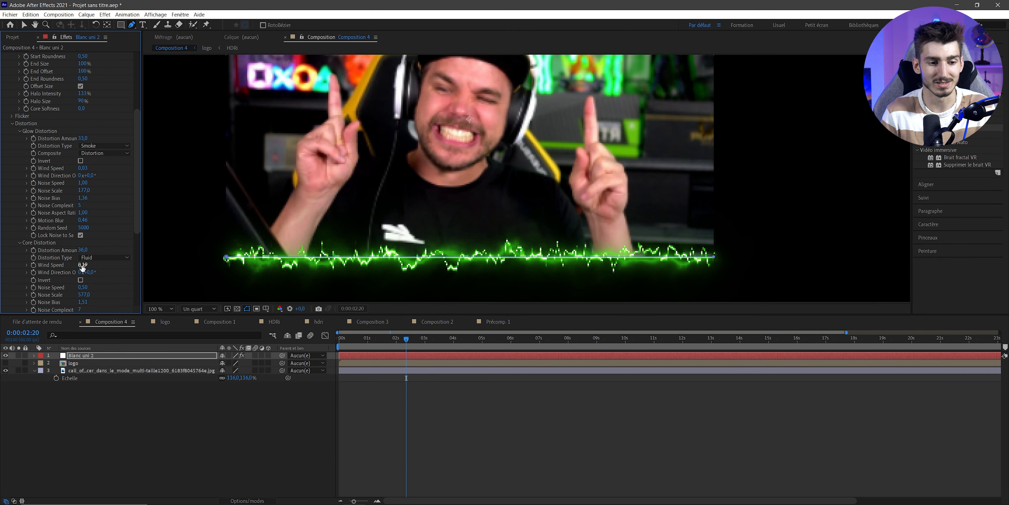
drag(80, 251, 89, 252)
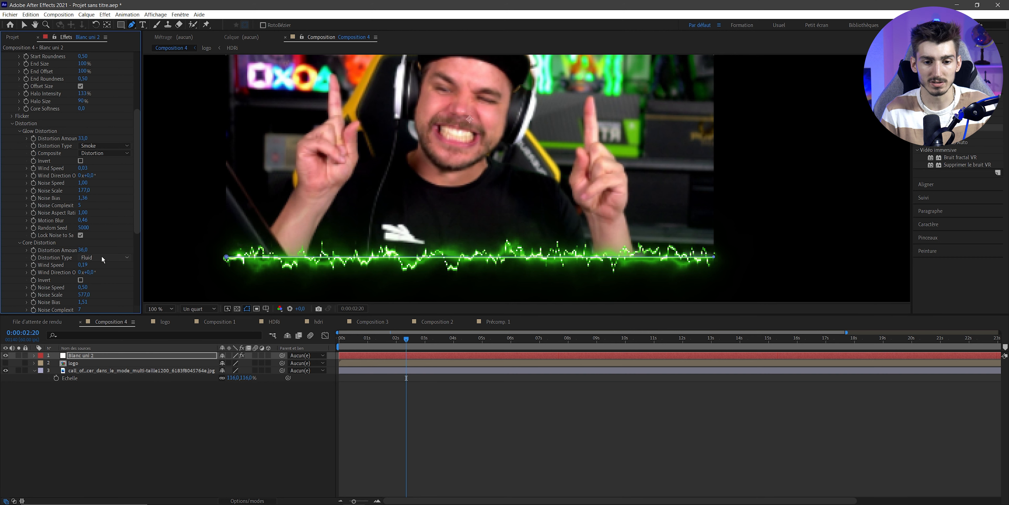
Preview the slowed Saber line's animation from the start of the composition.
scroll(330, 243, down, 2)
key(Home)
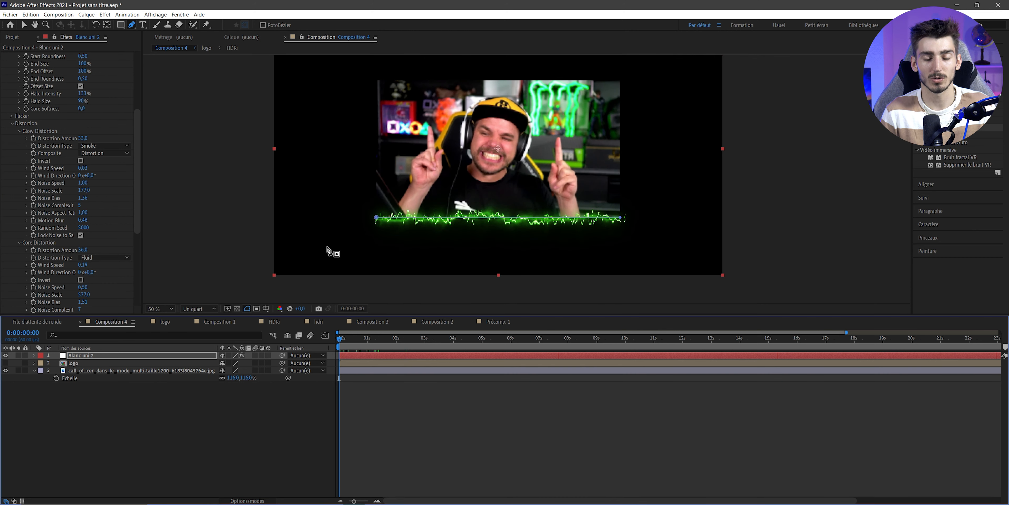
key(space)
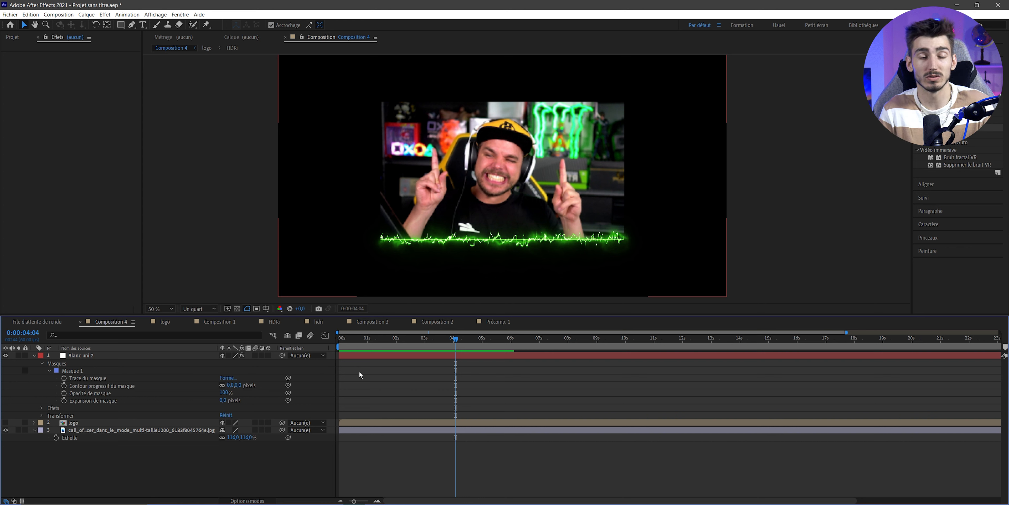
Show the logo layer above the Saber solid and inspect the composite at full resolution.
click(355, 422)
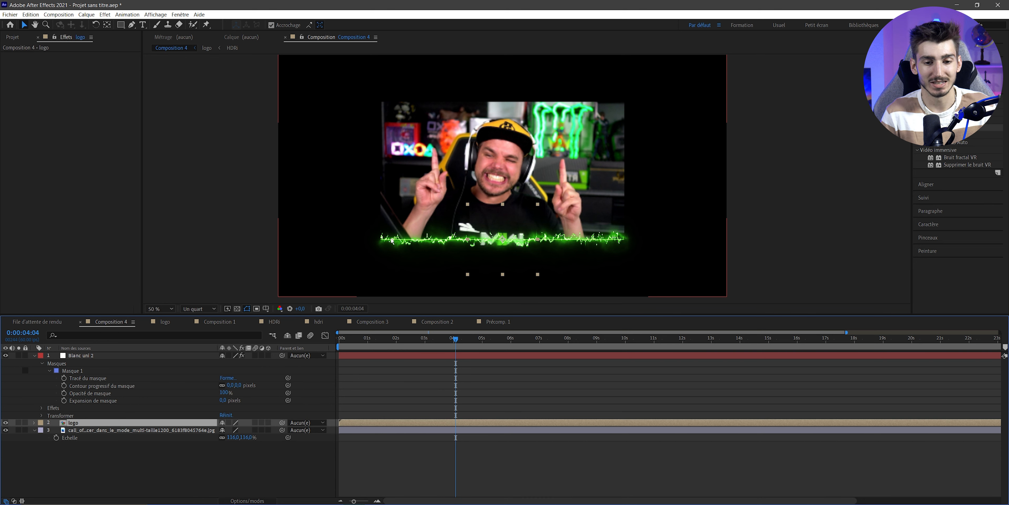
drag(97, 423, 103, 356)
click(209, 306)
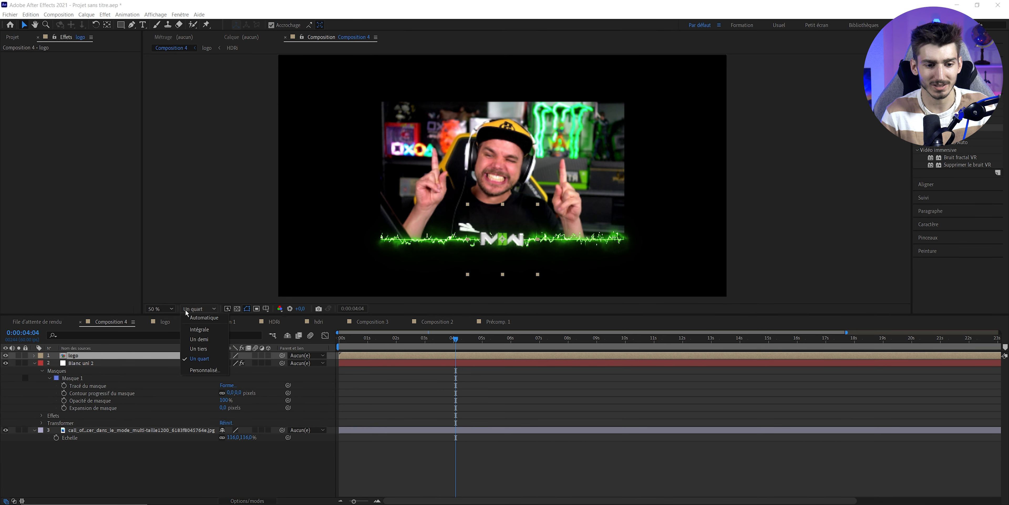
click(200, 329)
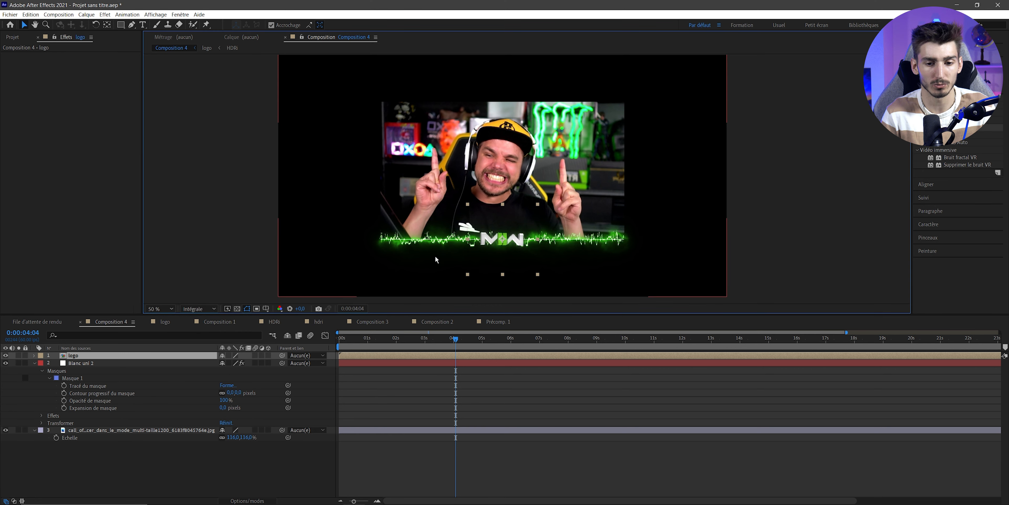
scroll(427, 254, up, 2)
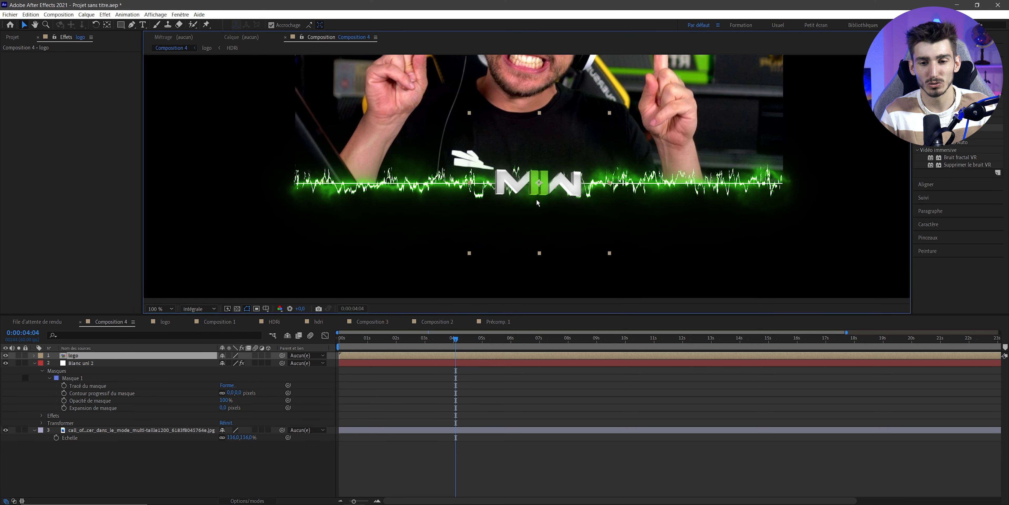
click(240, 308)
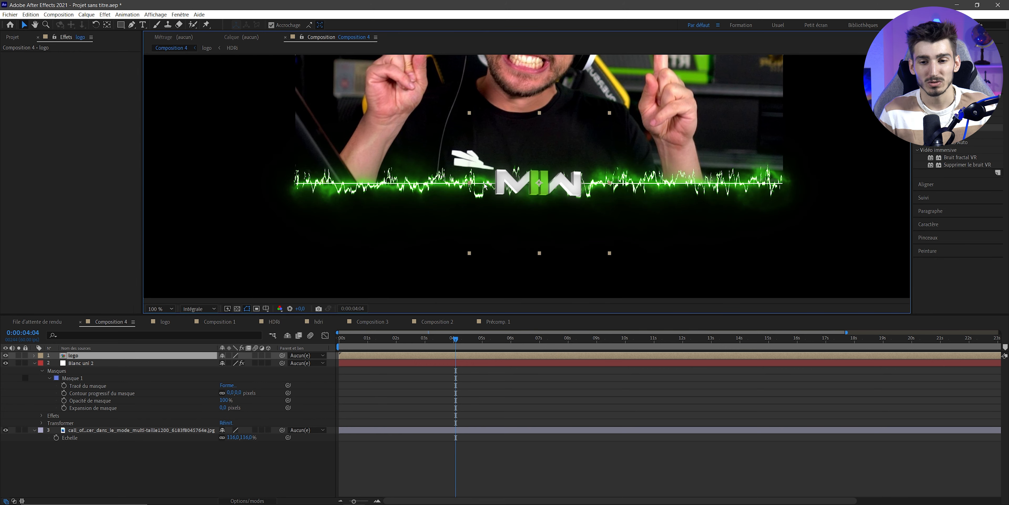
scroll(525, 179, down, 2)
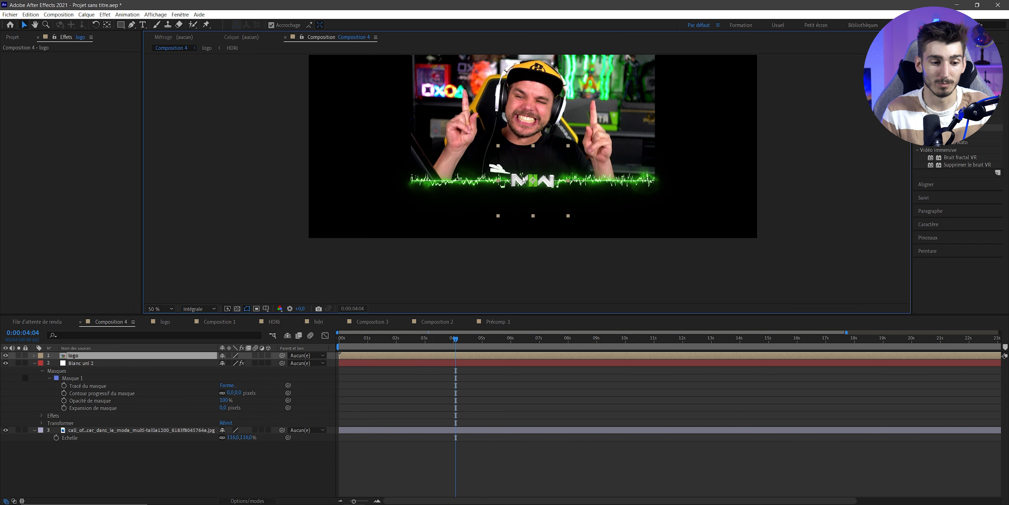
Precompose the Blanc uni 2 Saber layer as "laser", leaving all attributes in Composition 4.
click(85, 363)
right_click(86, 364)
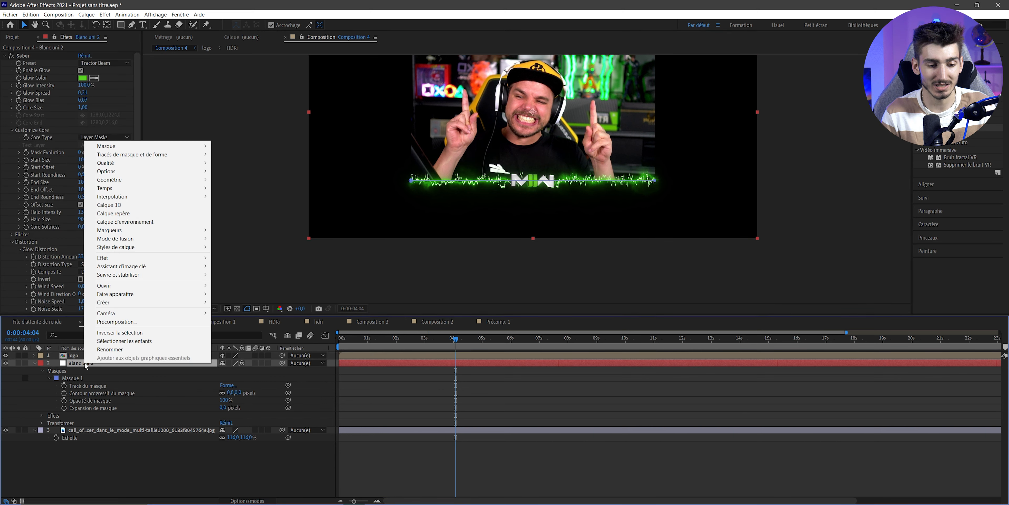
click(117, 322)
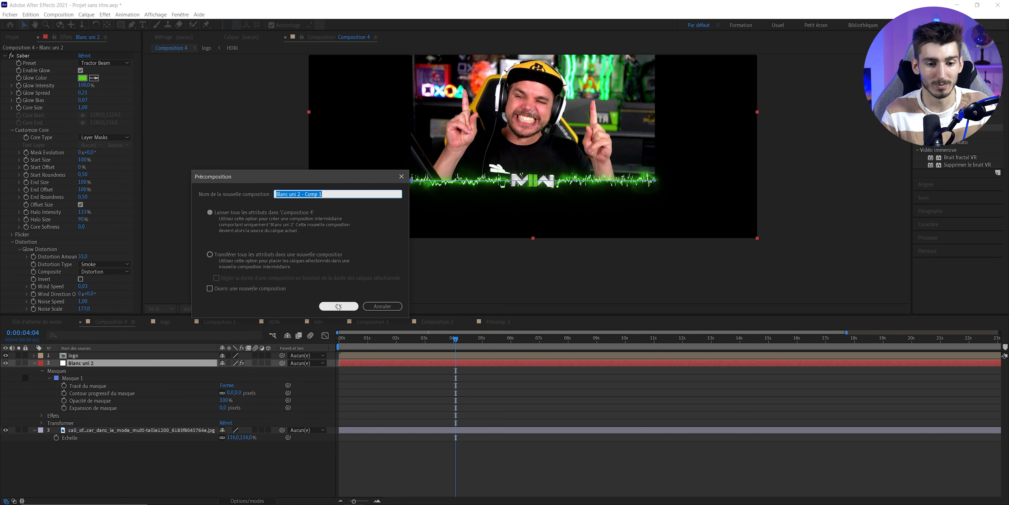
text(laser)
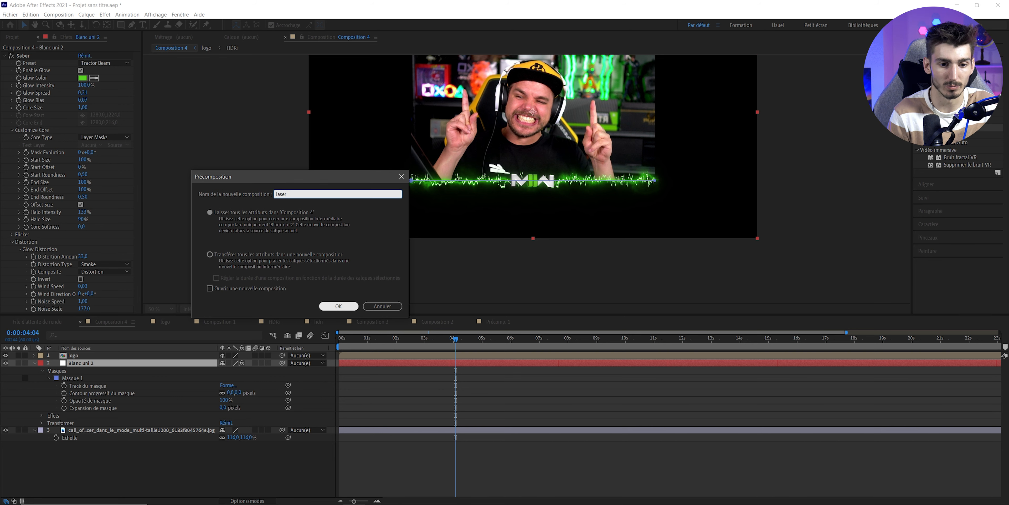
key(Return)
Move the Saber effect from the laser layer in Composition 4 onto the Blanc uni 2 solid inside the laser composition.
double_click(78, 363)
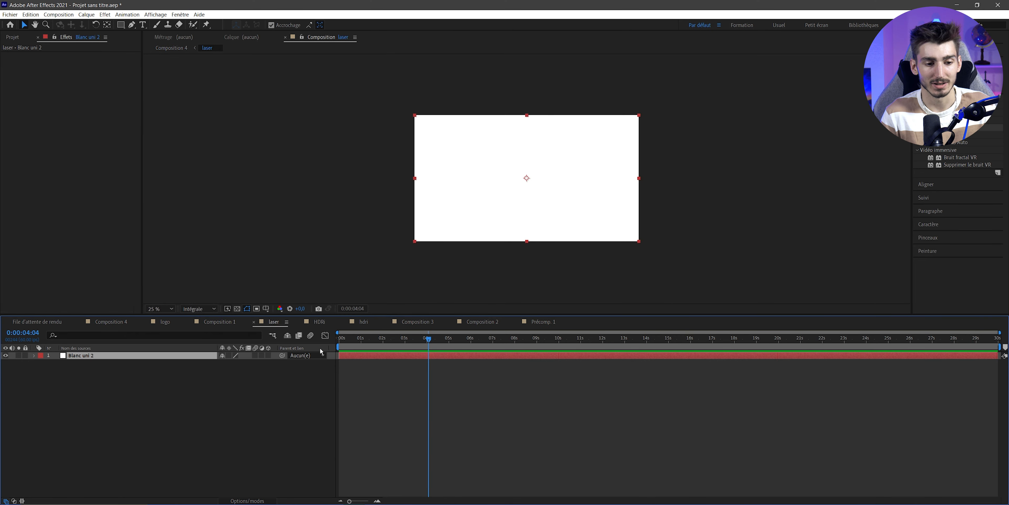
click(110, 321)
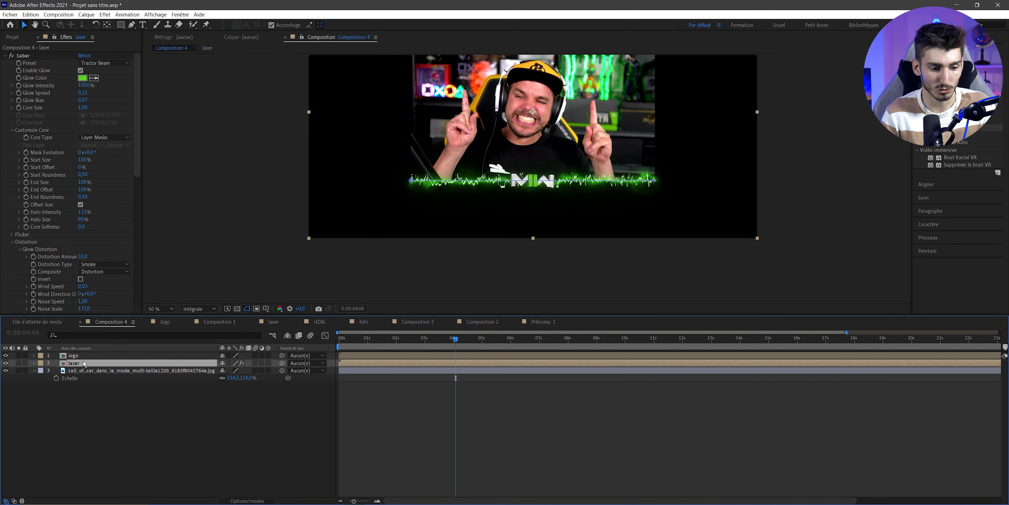
click(21, 56)
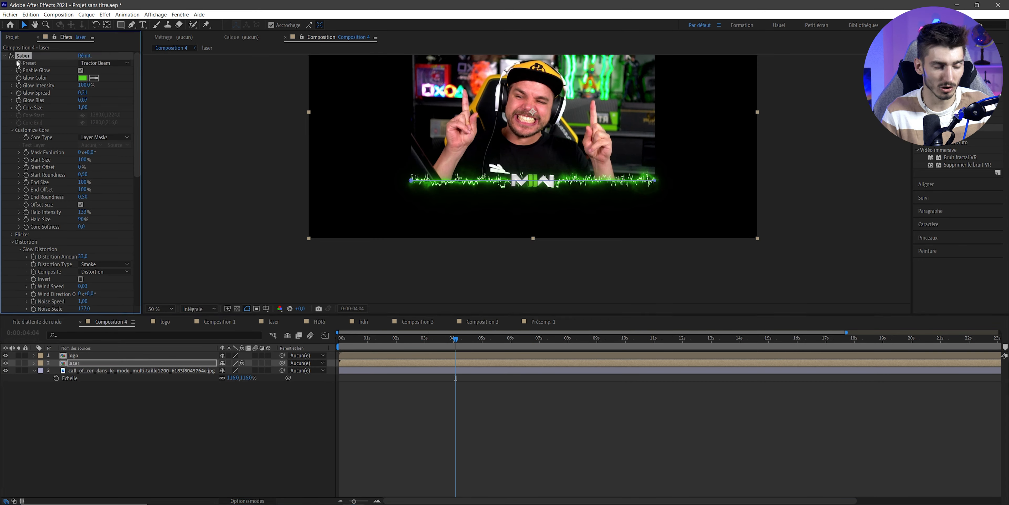
key(Delete)
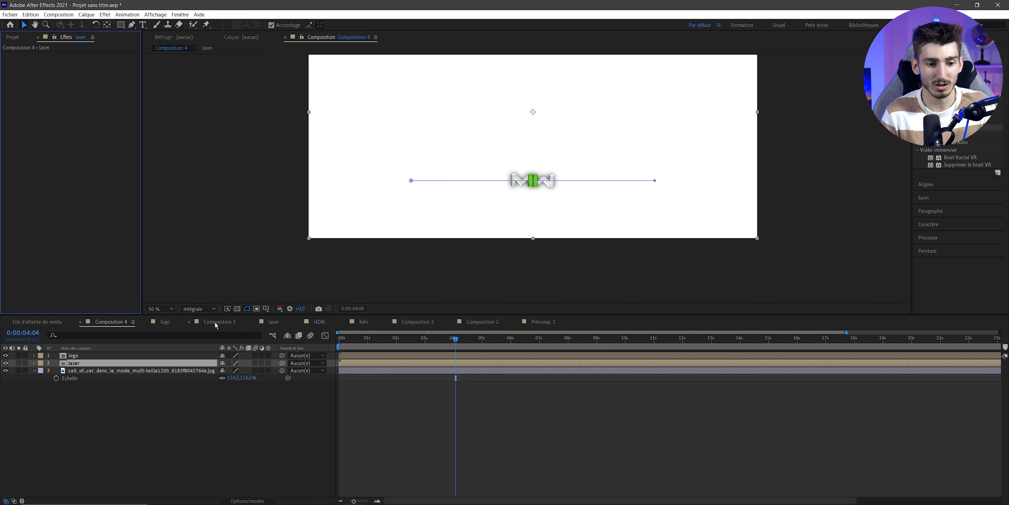
double_click(74, 362)
click(81, 355)
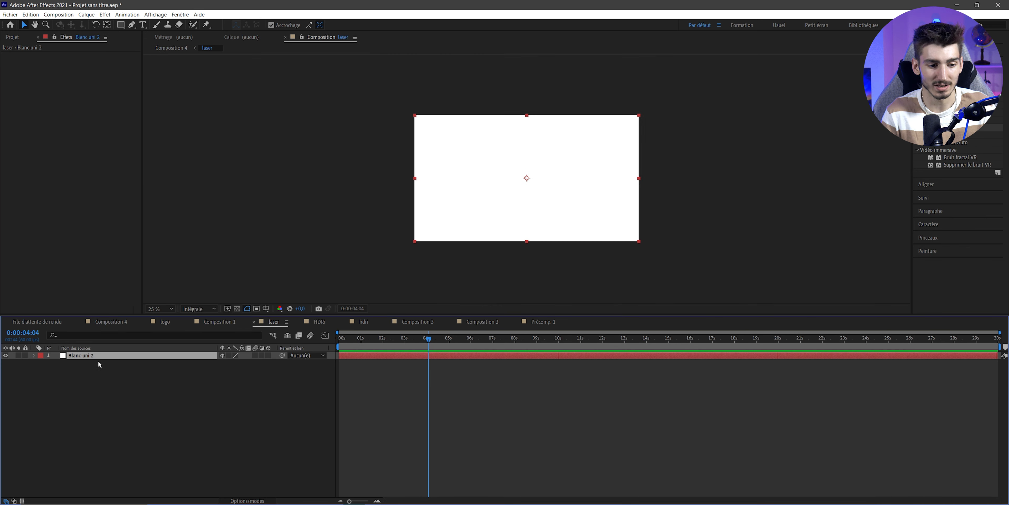
key(ctrl+v)
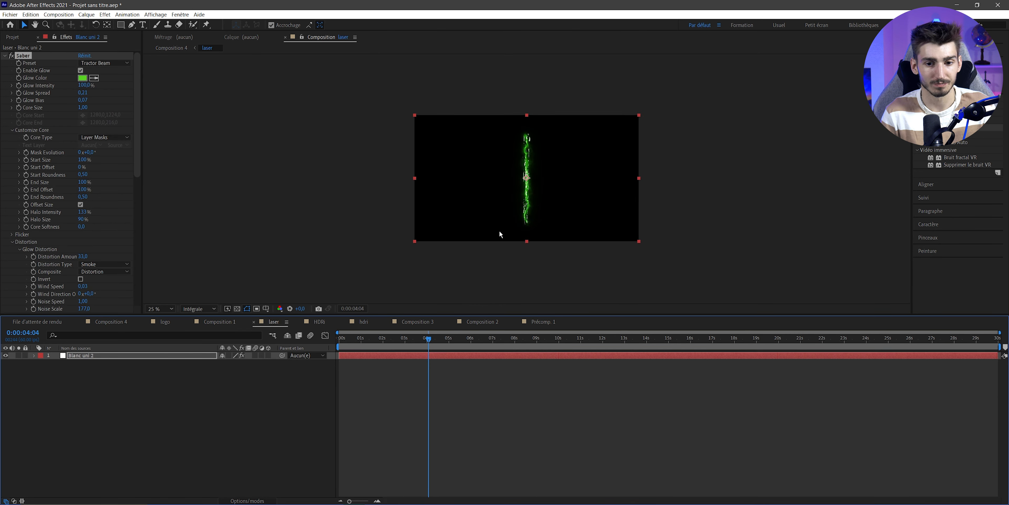
key(.)
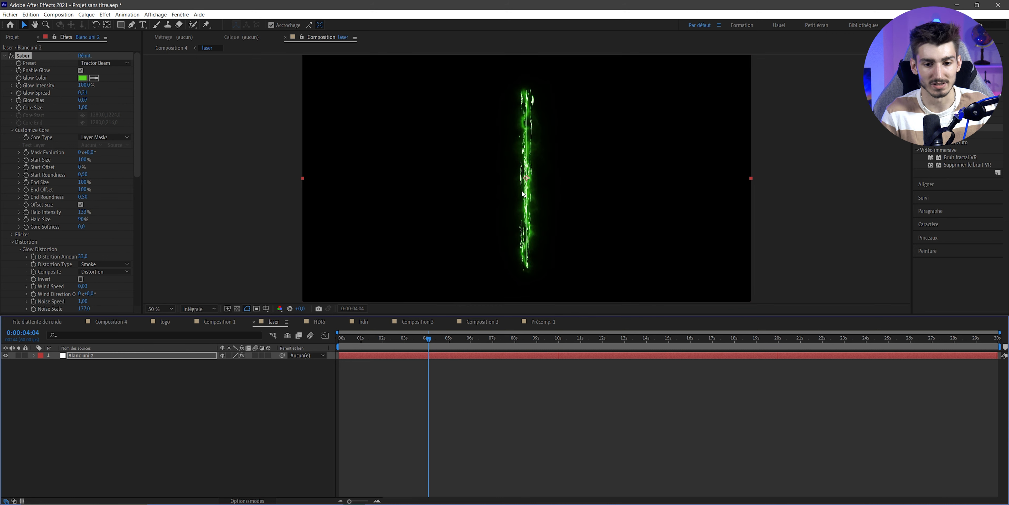
click(340, 250)
Move Masque 1 from the laser layer in Composition 4 onto Blanc uni 2 inside the laser composition.
click(118, 322)
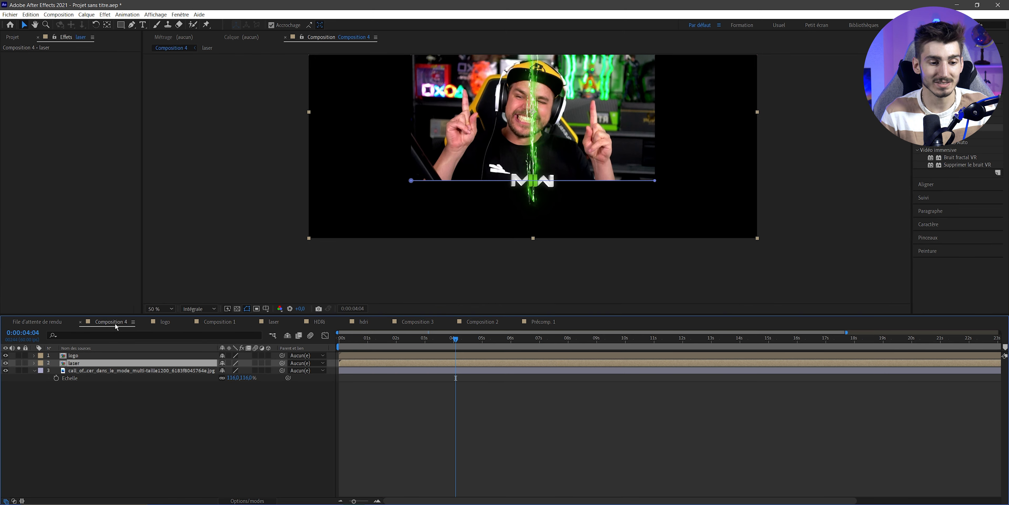
click(35, 362)
click(42, 371)
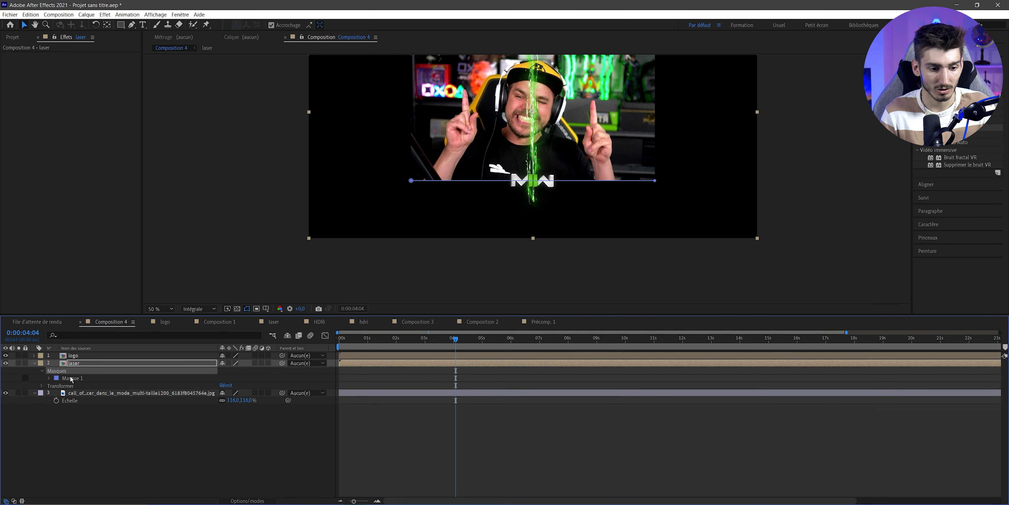
click(72, 378)
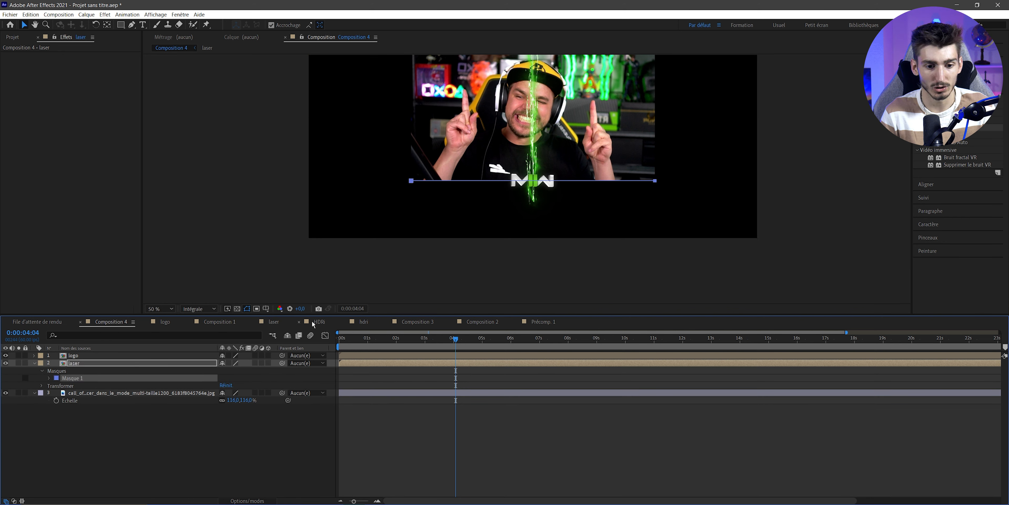
click(272, 322)
click(87, 355)
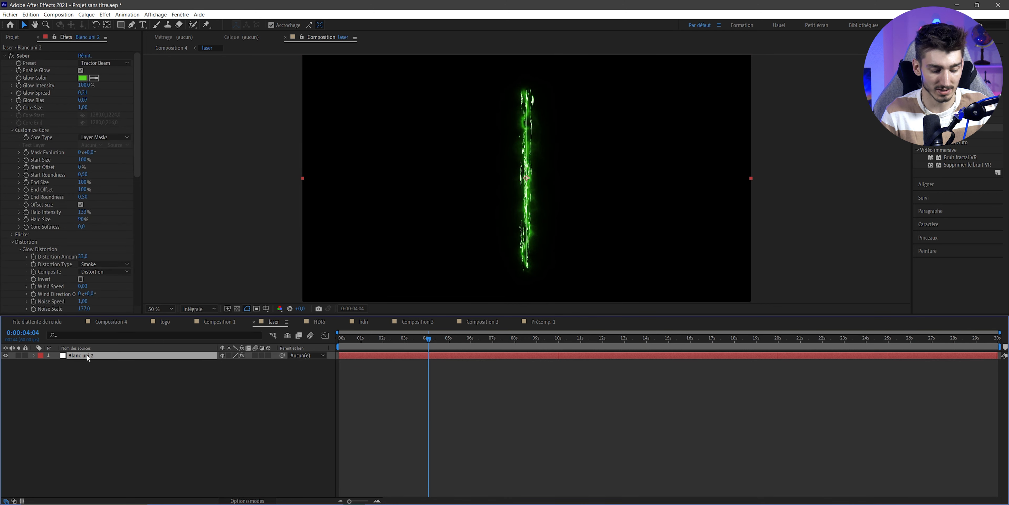
click(111, 322)
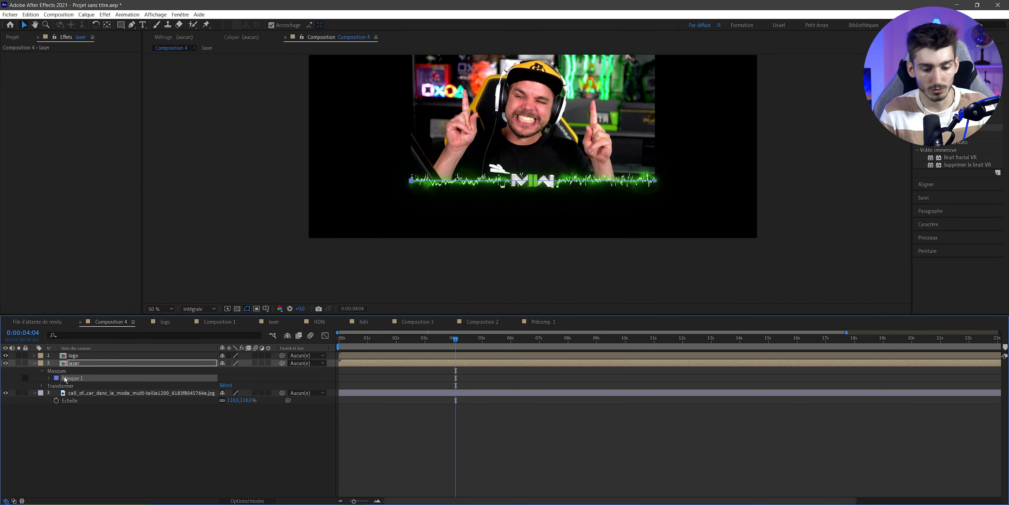
click(273, 321)
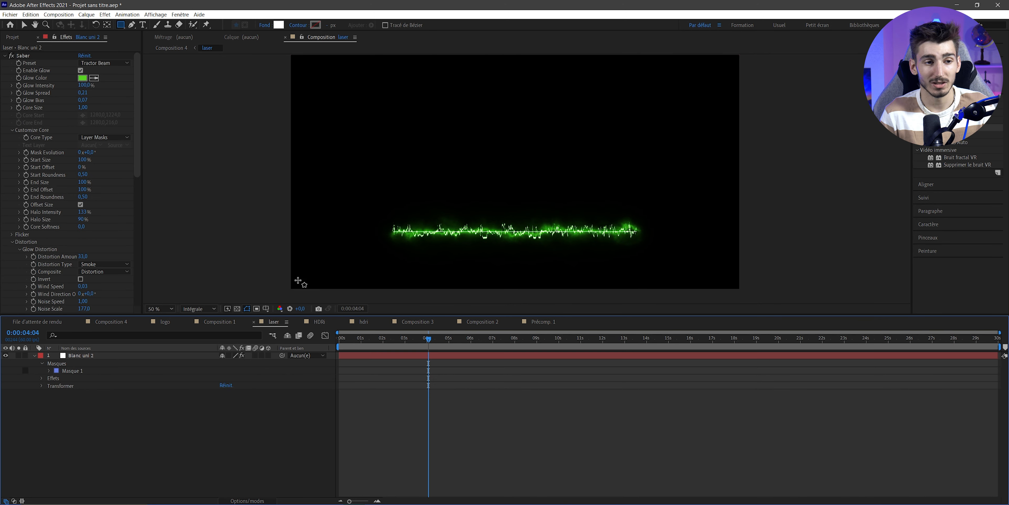
Add a new solid layer above Blanc uni 2 in the laser composition using the default settings.
right_click(111, 412)
mouse_move(220, 414)
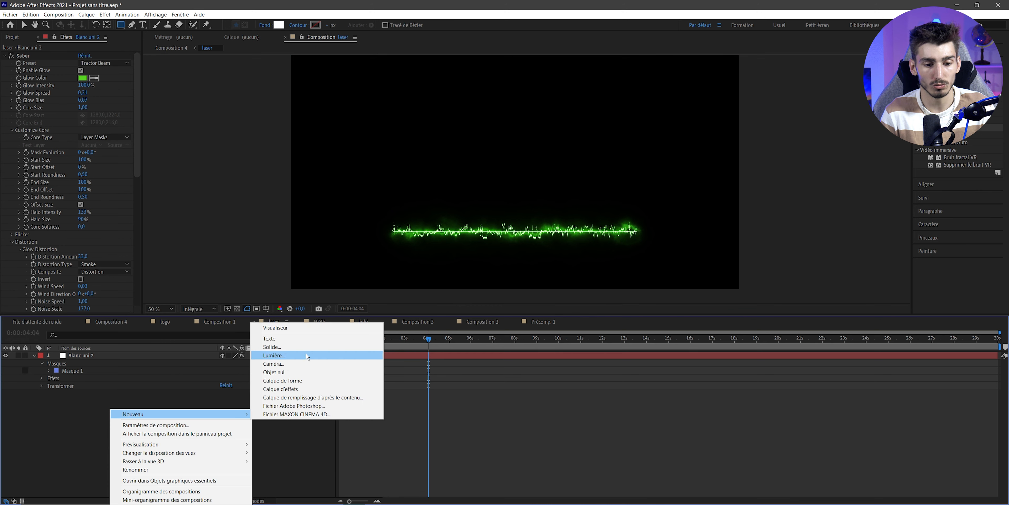
click(273, 347)
click(169, 175)
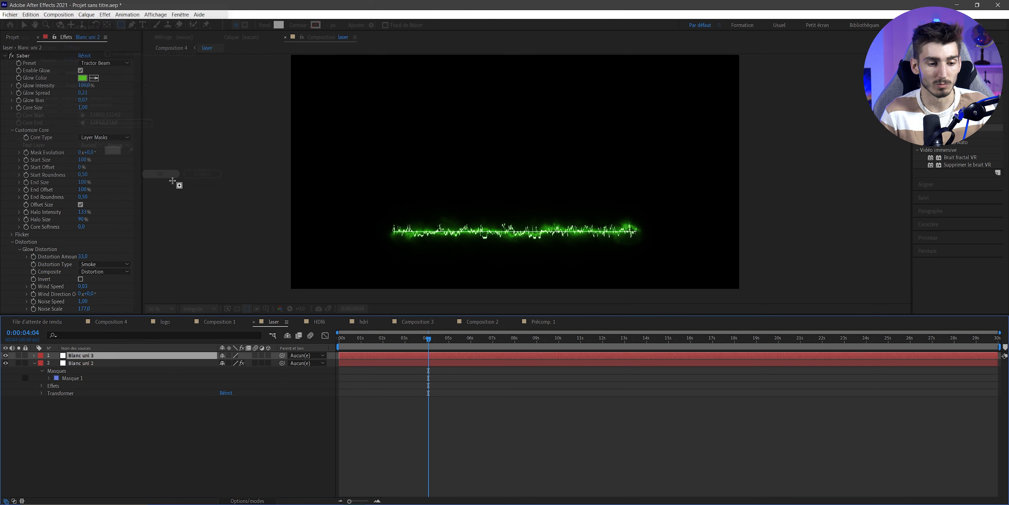
Narrow Blanc uni 3 to a full-height vertical strip centred in the frame and apply the Flou gaussien effect to it.
click(291, 165)
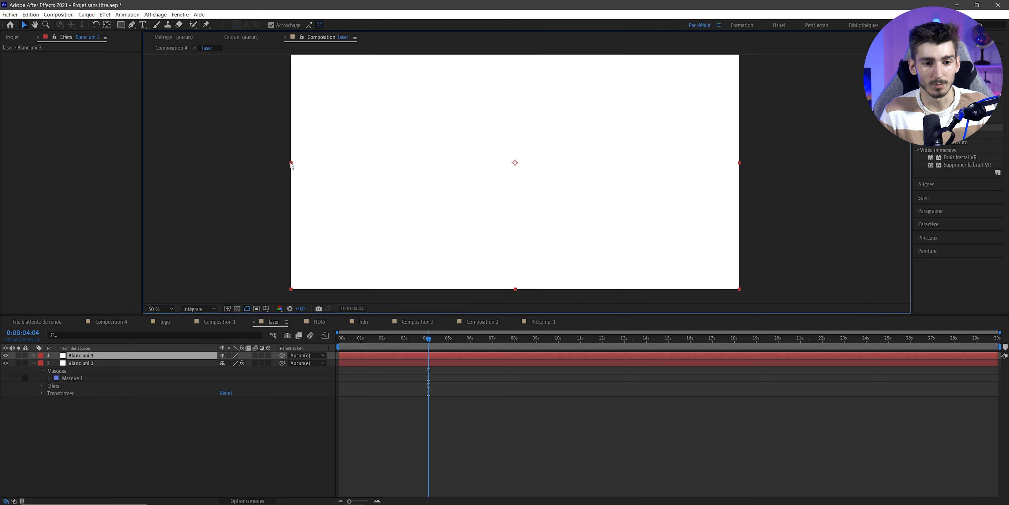
drag(291, 164, 490, 174)
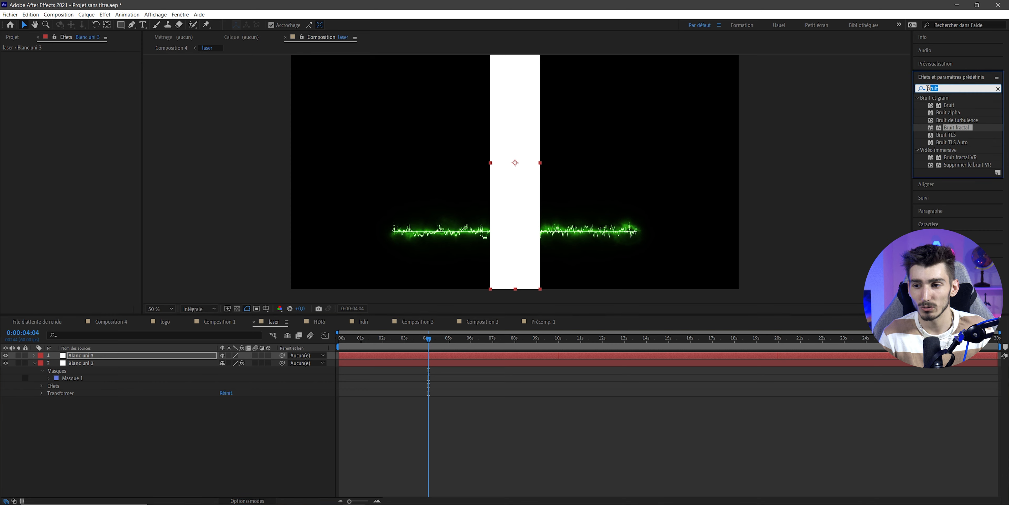
click(940, 88)
text(flou gaussien)
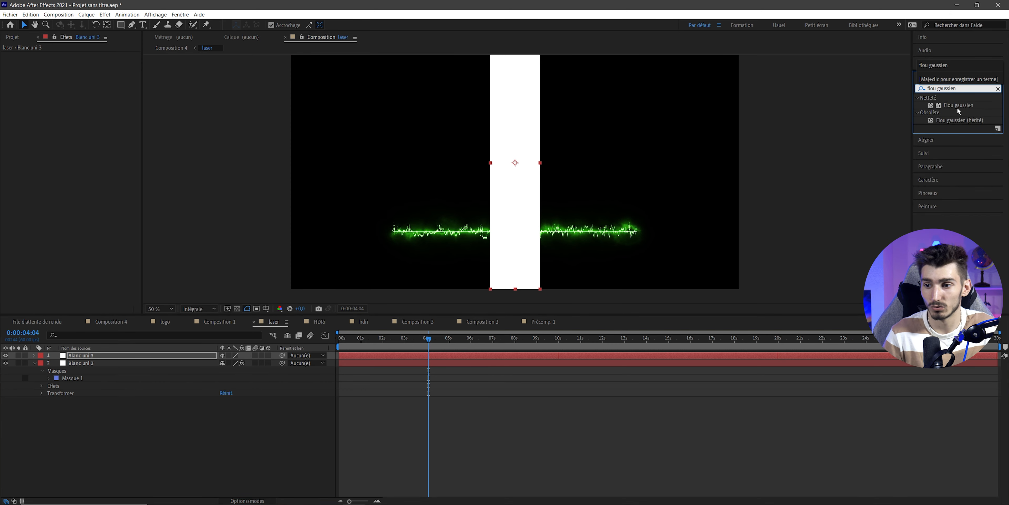
drag(959, 111, 502, 227)
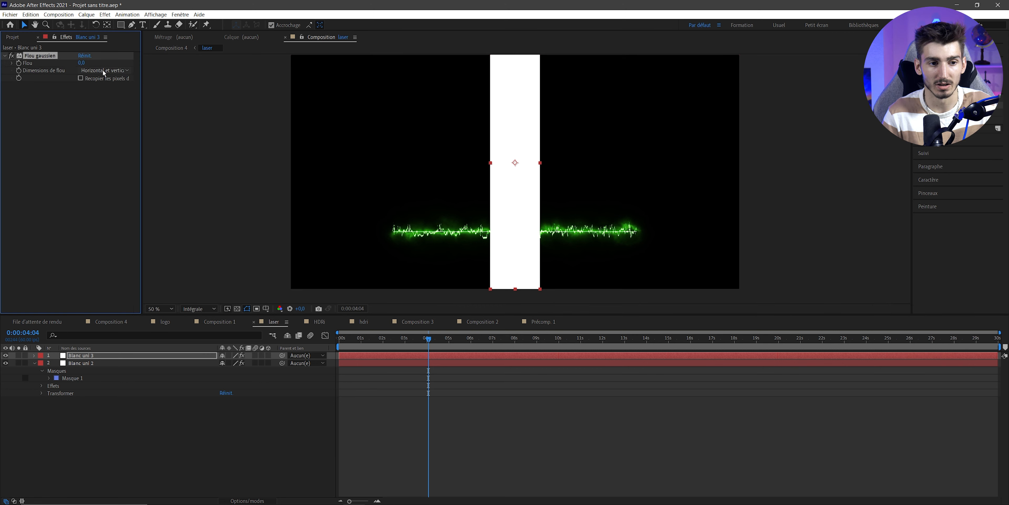
Set the Flou amount of the Gaussian blur on Blanc uni 3 to 85.
click(82, 64)
text(85)
key(Return)
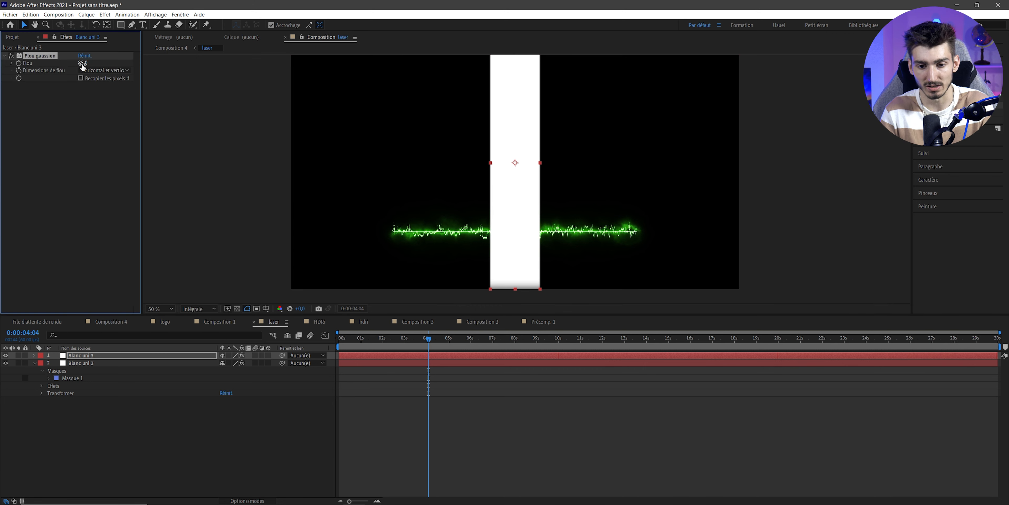
key(slash)
drag(83, 65, 200, 73)
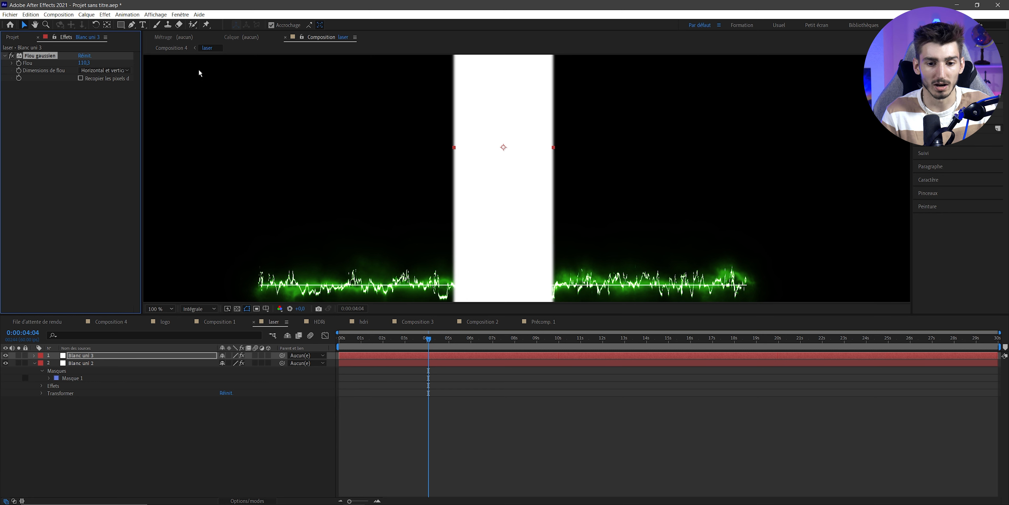
key(ctrl+z)
key(comma)
key(comma)
Set the track matte of Blanc uni 2 to Alpha inversé Blanc uni 3.
key(F4)
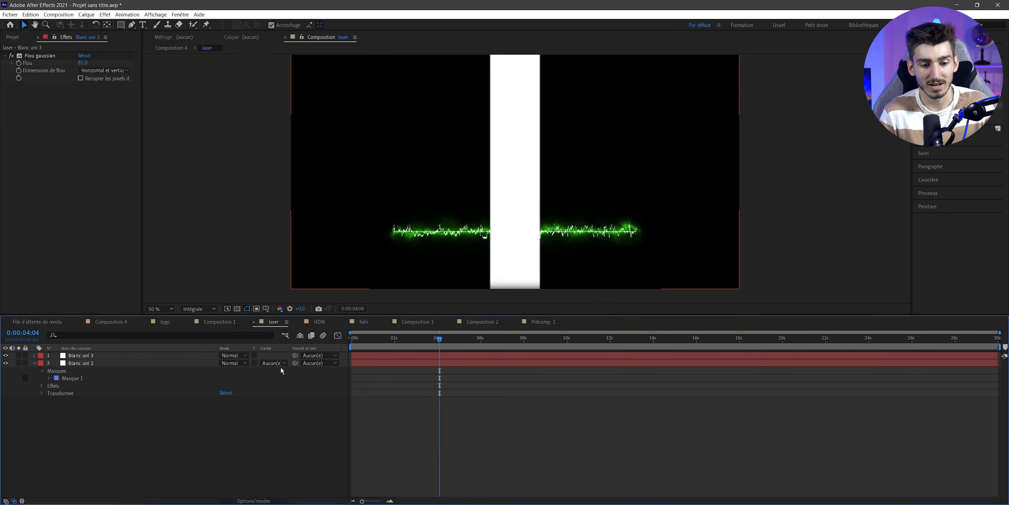
click(274, 364)
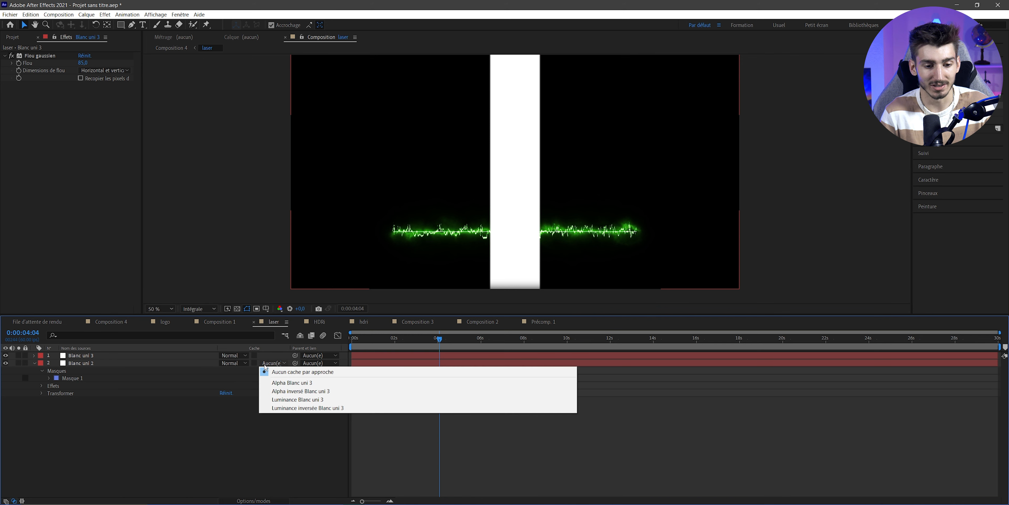
click(296, 392)
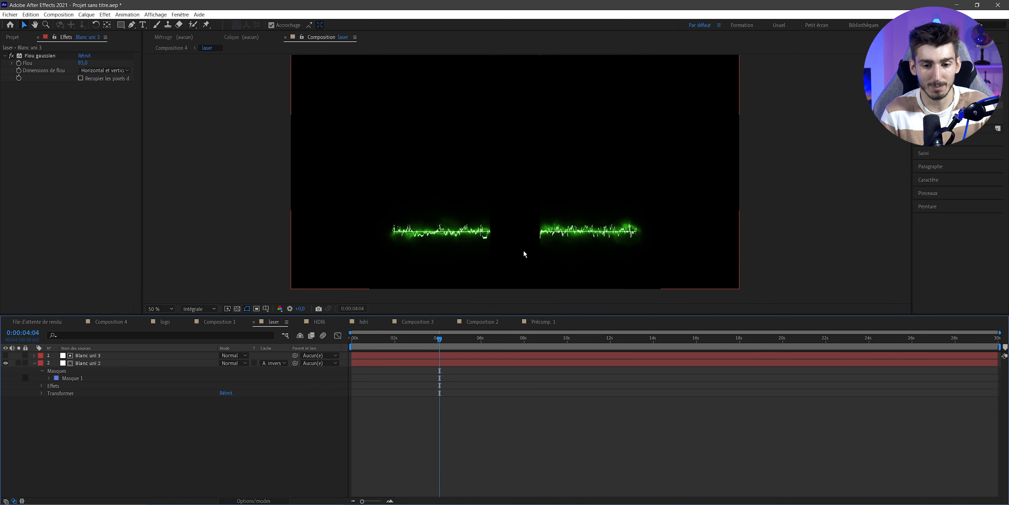
Adjust the Gaussian blur amount on Blanc uni 3 to soften the edges of the gap in the laser line.
scroll(525, 254, up, 2)
scroll(510, 246, down, 2)
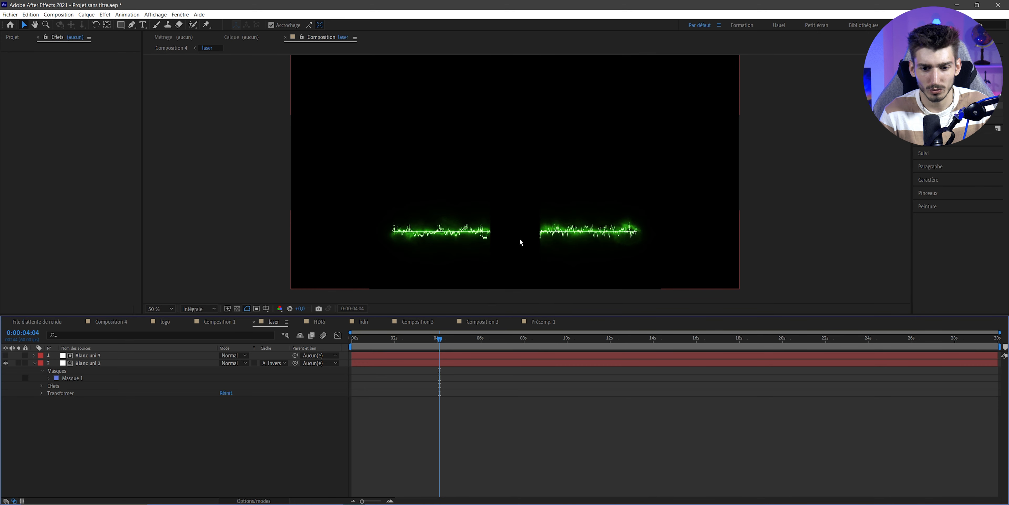
scroll(492, 244, up, 2)
scroll(492, 244, down, 2)
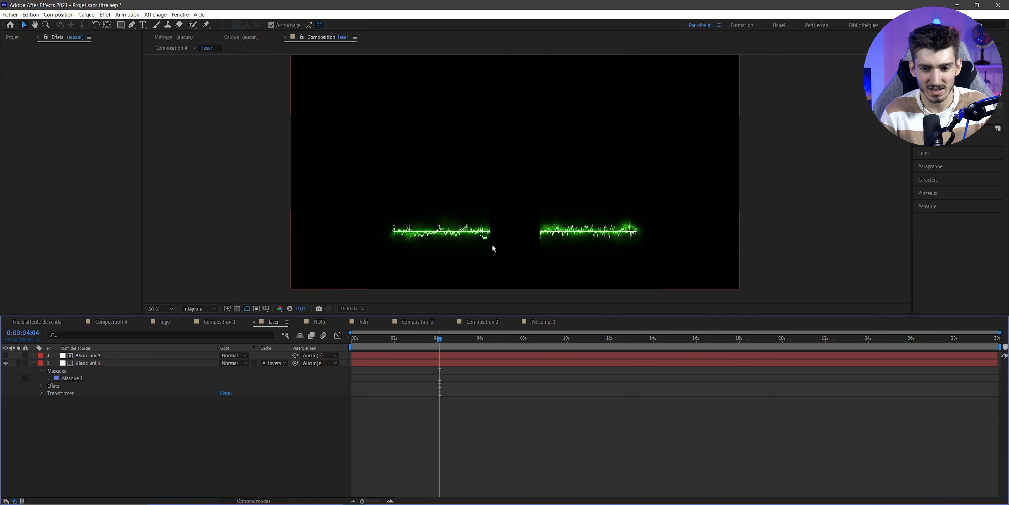
click(94, 355)
drag(83, 63, 257, 66)
drag(442, 61, 120, 100)
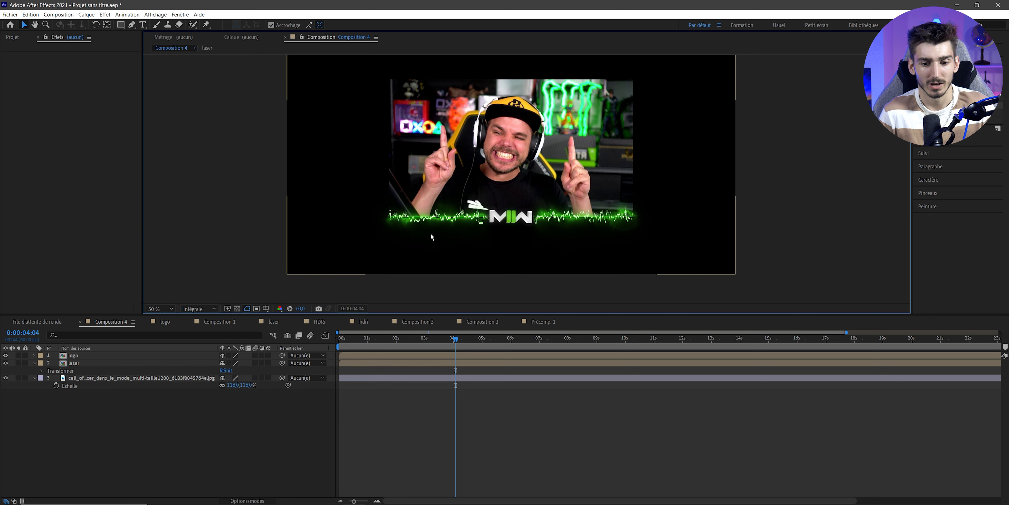
Place a copy of the photo layer directly above the laser layer in Composition 4.
key(period)
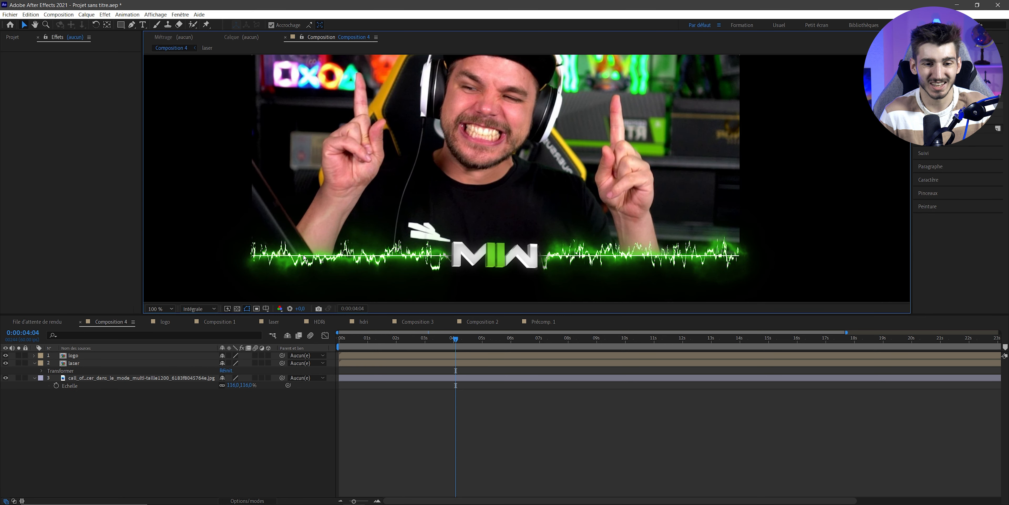
click(317, 263)
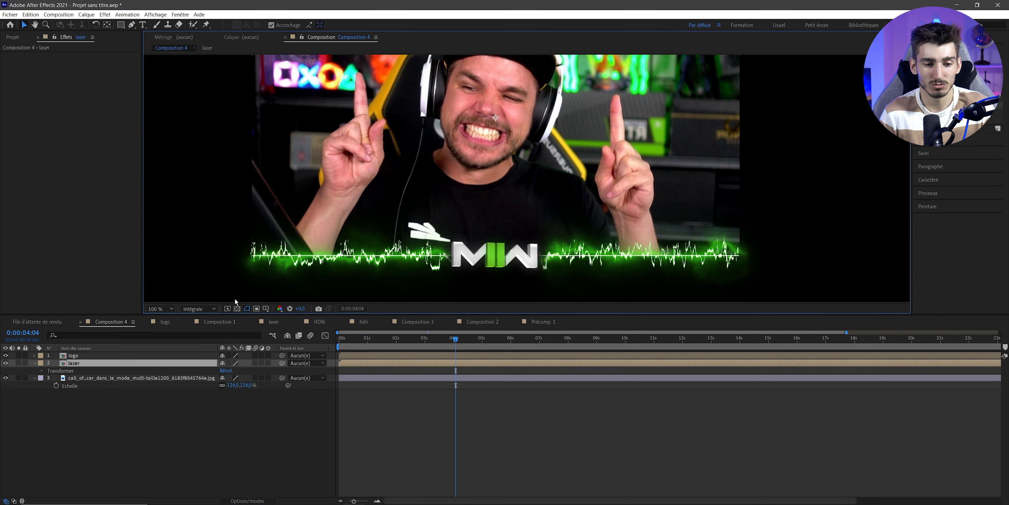
key(comma)
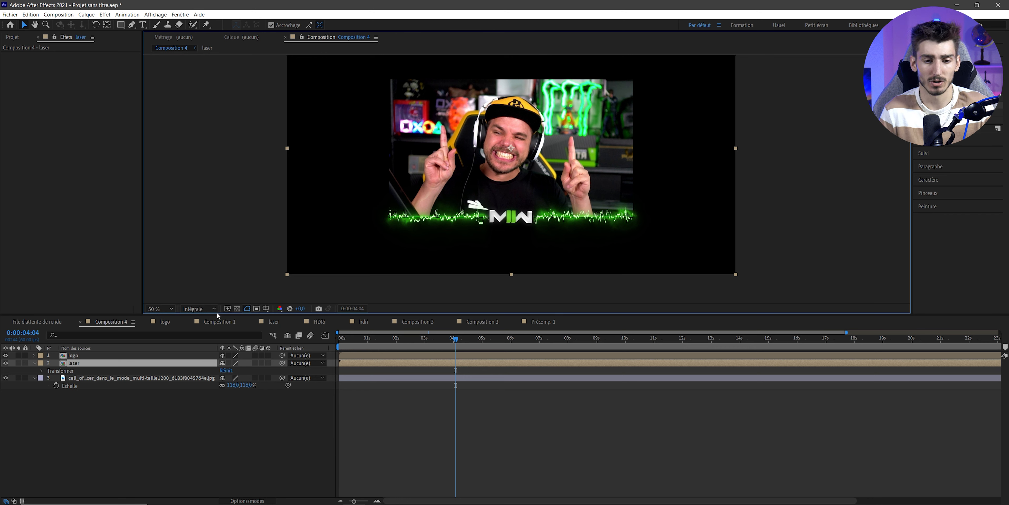
click(126, 377)
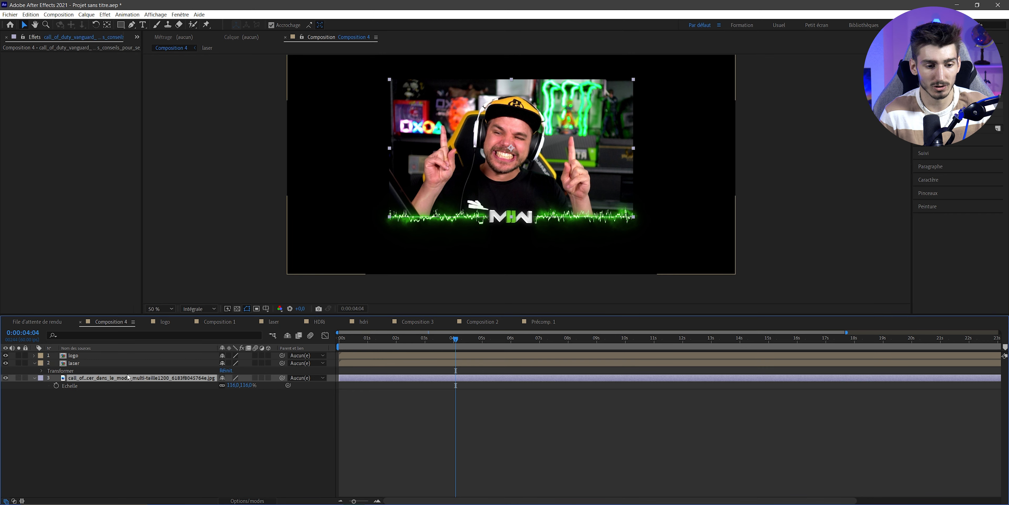
click(83, 363)
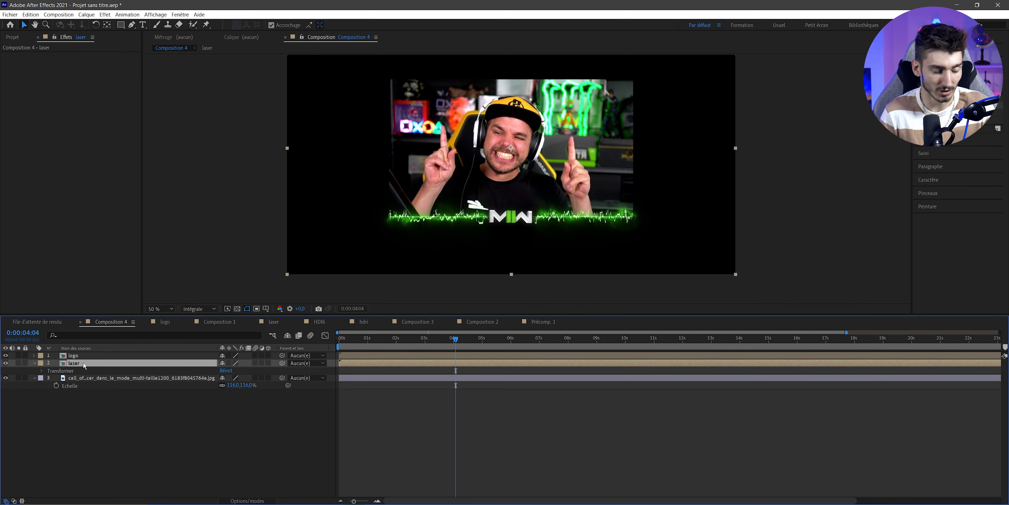
key(ctrl+v)
key(F4)
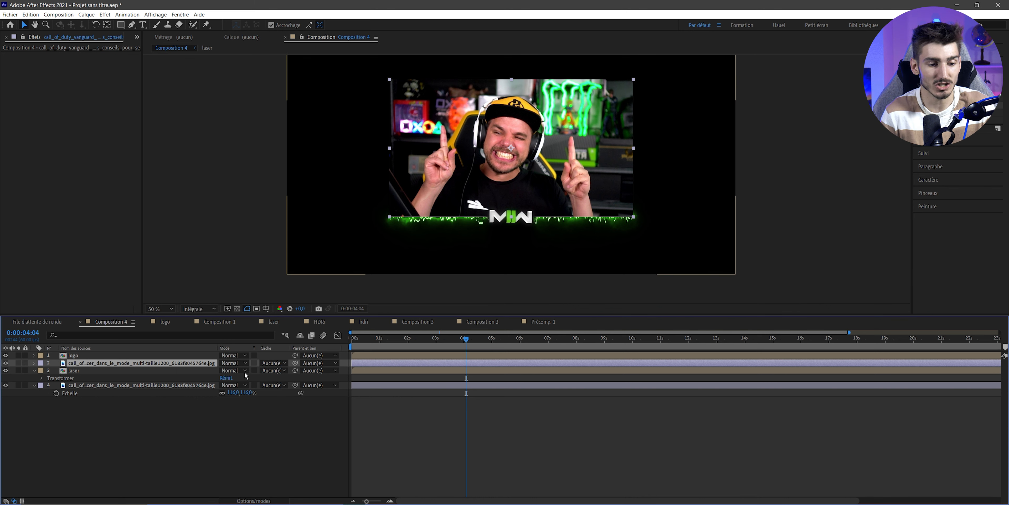
Set the laser layer's track matte to the Alpha of the copied photo layer above it.
click(273, 371)
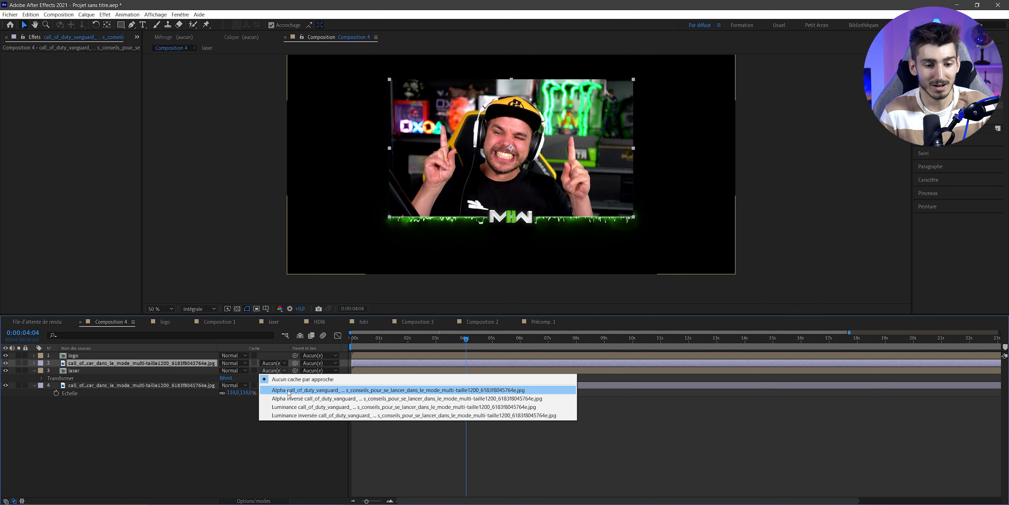
click(272, 390)
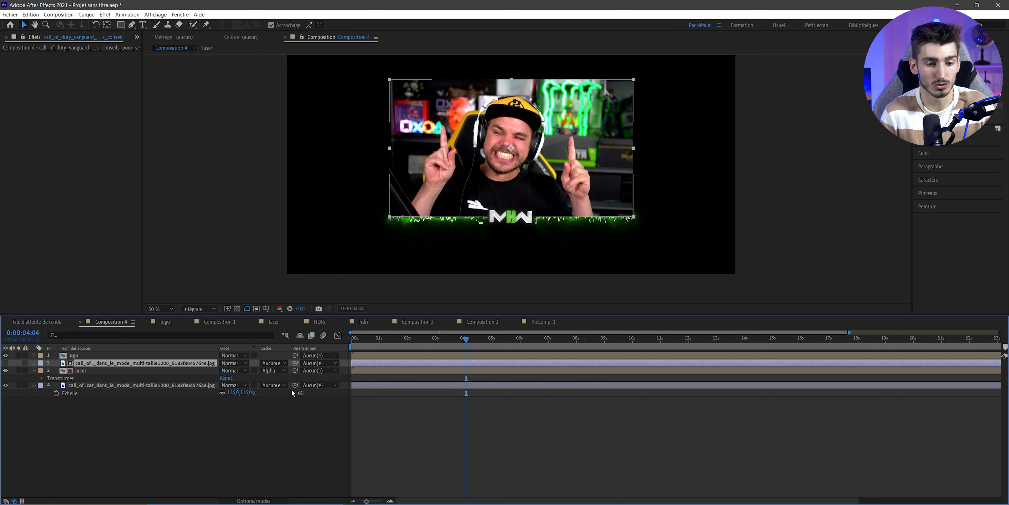
scroll(310, 276, up, 2)
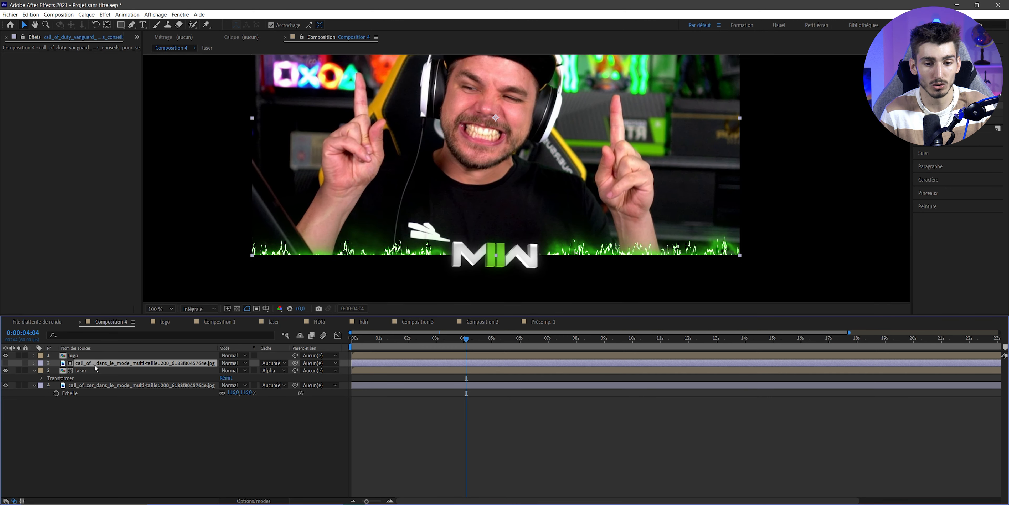
Move the laser layer up slightly to Position 1280, 718 so its core line sits on the photo's lower edge.
click(366, 250)
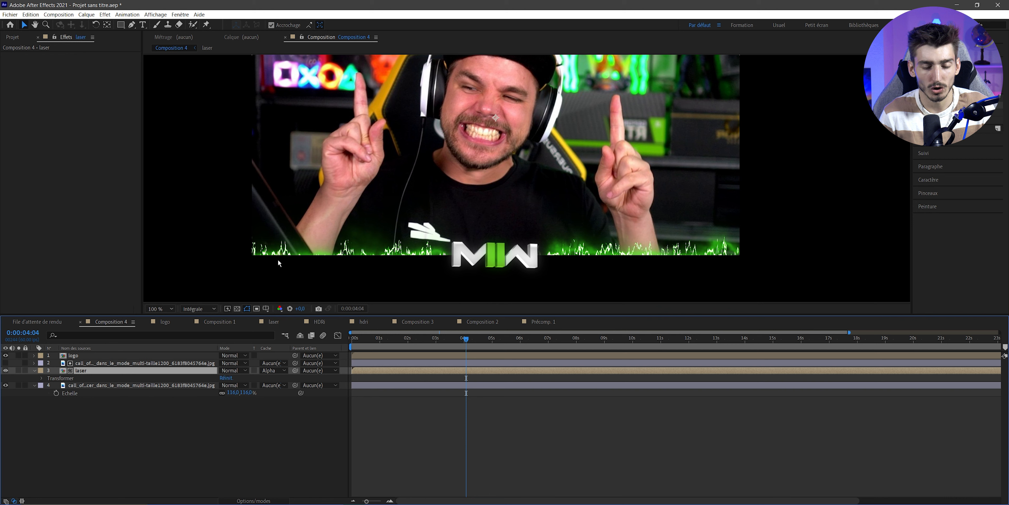
key(p)
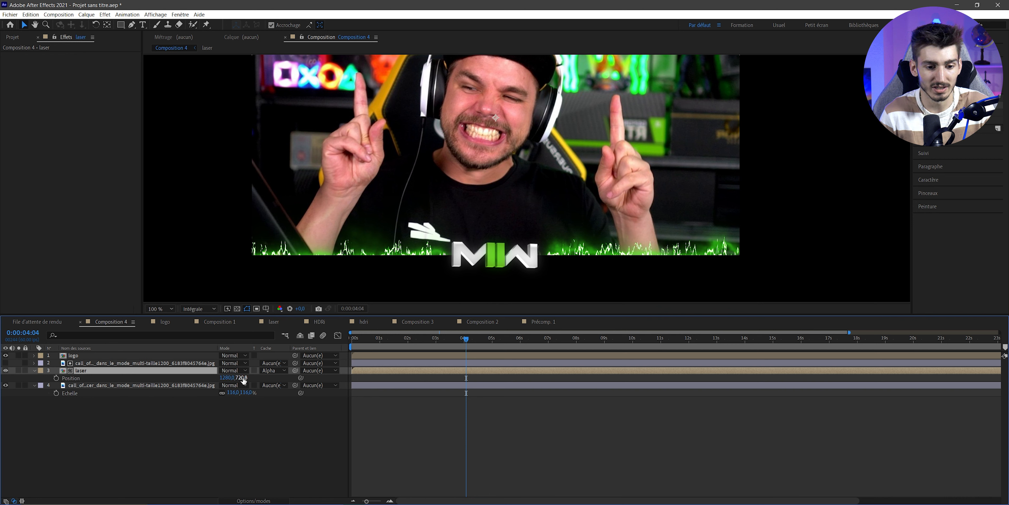
drag(243, 380, 241, 377)
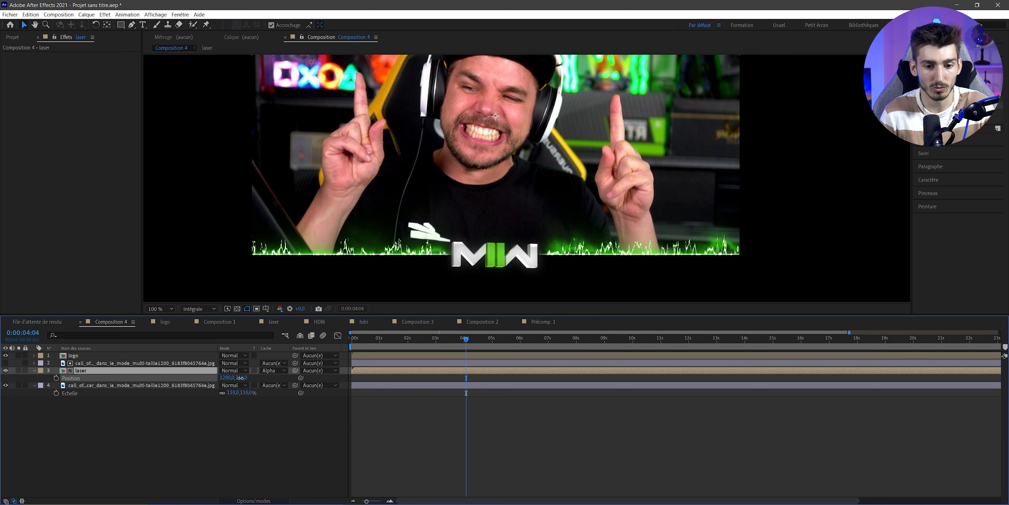
scroll(513, 161, up, 1)
drag(184, 297, 306, 118)
drag(152, 194, 315, 248)
scroll(304, 161, up, 1)
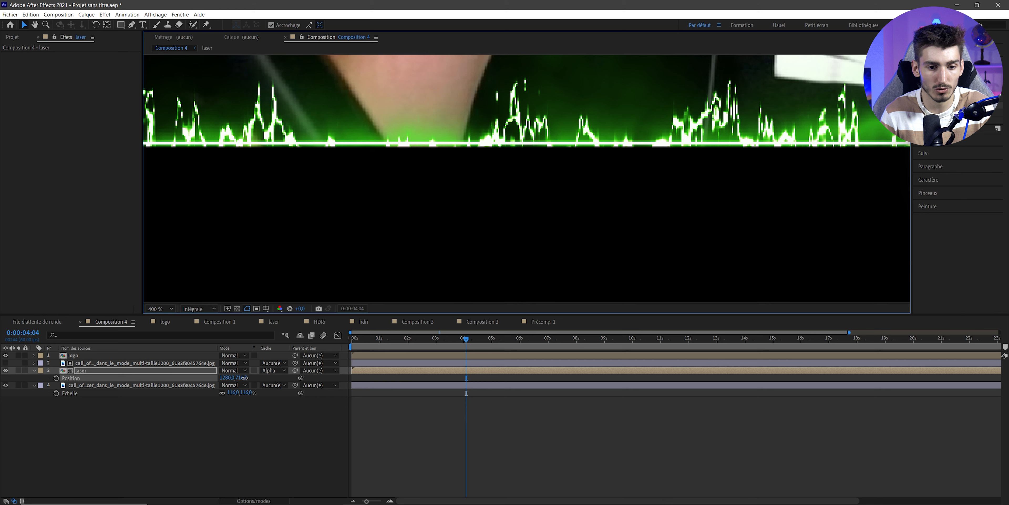
drag(244, 377, 246, 377)
Hide the logo layer and set the preview resolution to Un quart with the time at 0:00:00:00.
key(Home)
key(shift+slash)
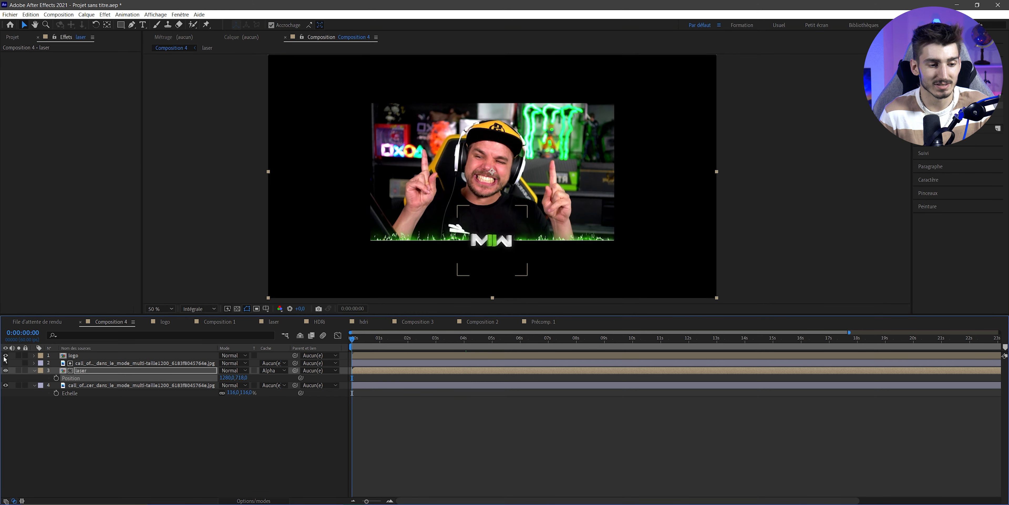
click(6, 355)
click(199, 309)
click(209, 358)
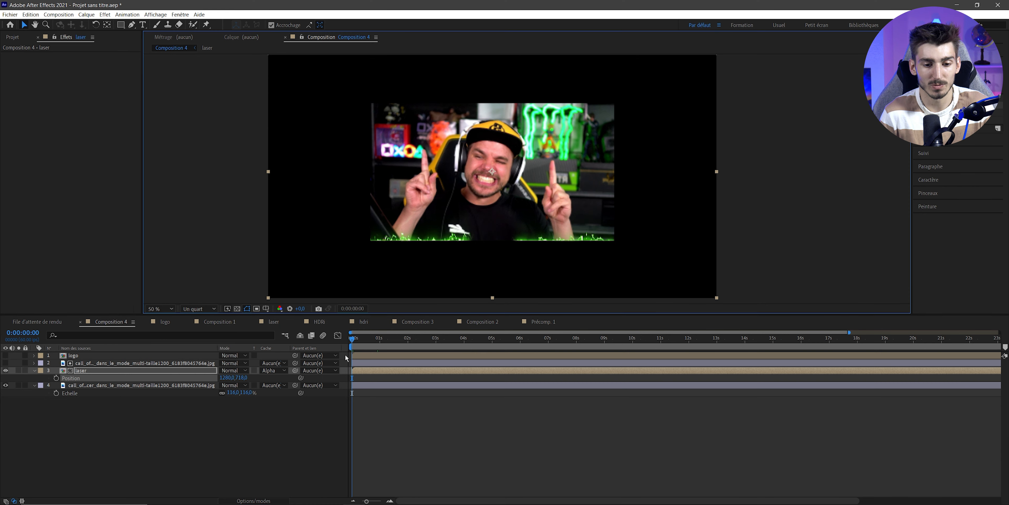
Preview the laser animation at the beginning and near the end of Composition 4.
key(space)
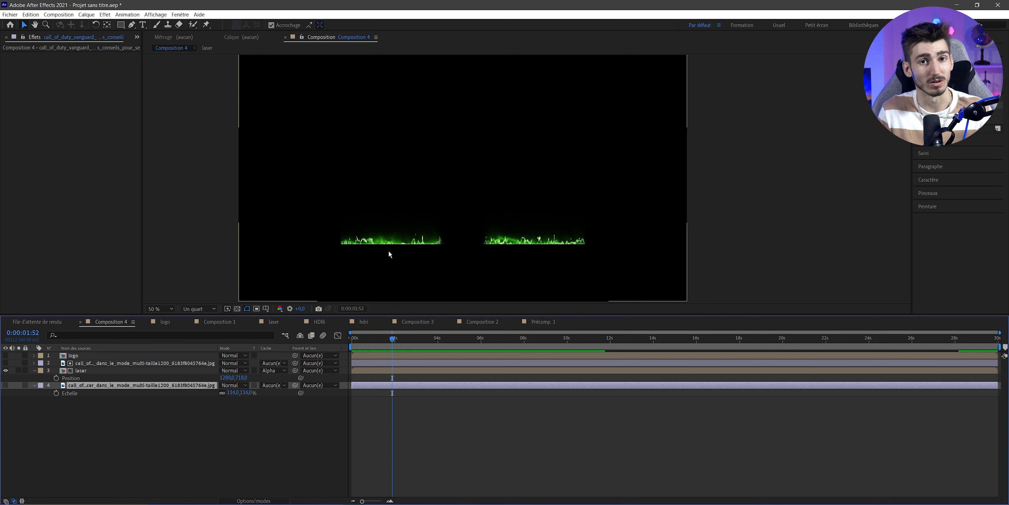
key(space)
key(space)
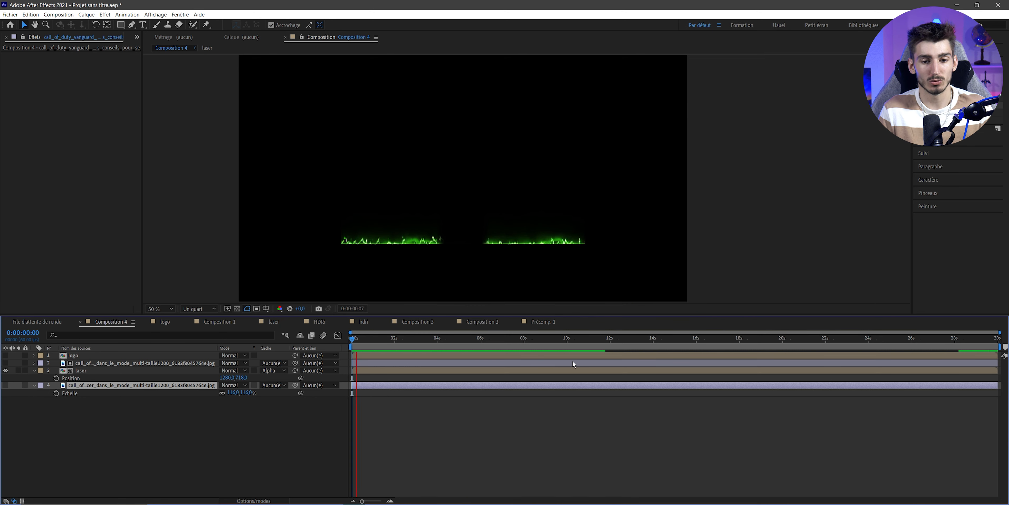
click(974, 340)
key(space)
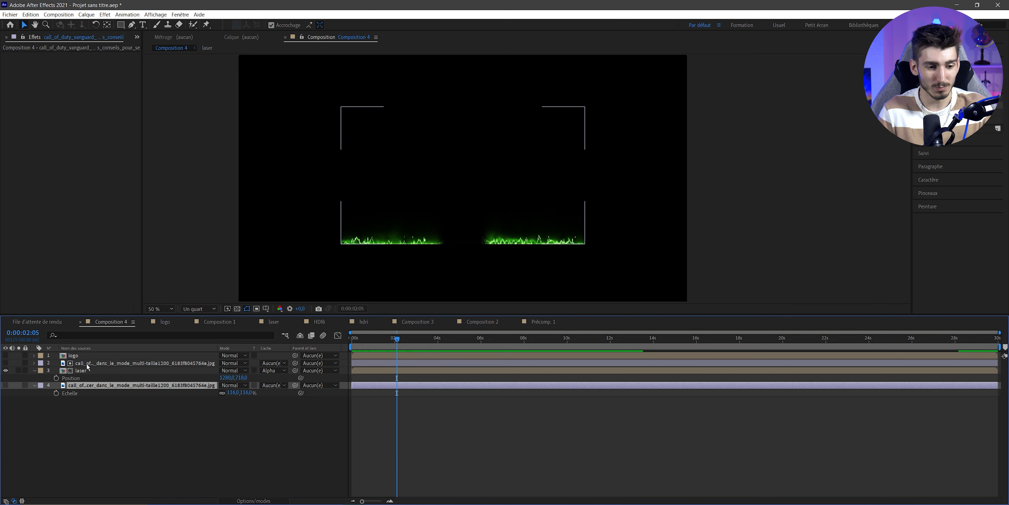
Duplicate the laser layer together with its photo matte layer so each laser copy has its own alpha matte.
click(81, 370)
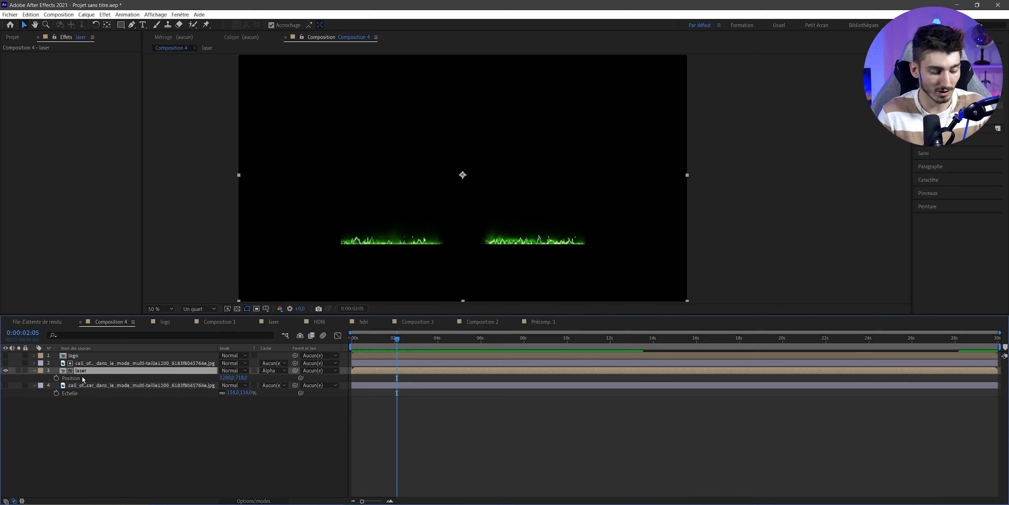
key(ctrl+d)
drag(130, 363, 140, 374)
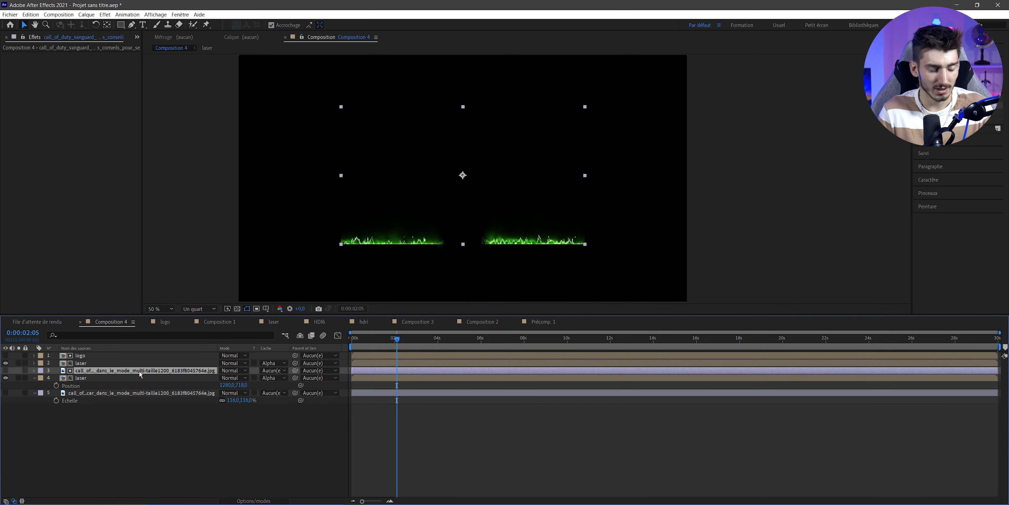
click(88, 363)
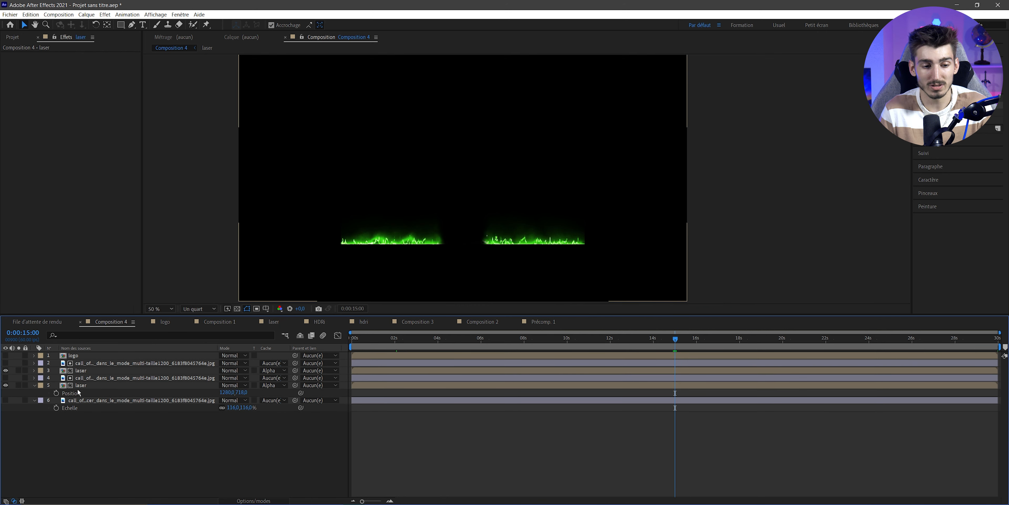
Split the lower laser layer at 0:00:15:00.
click(80, 387)
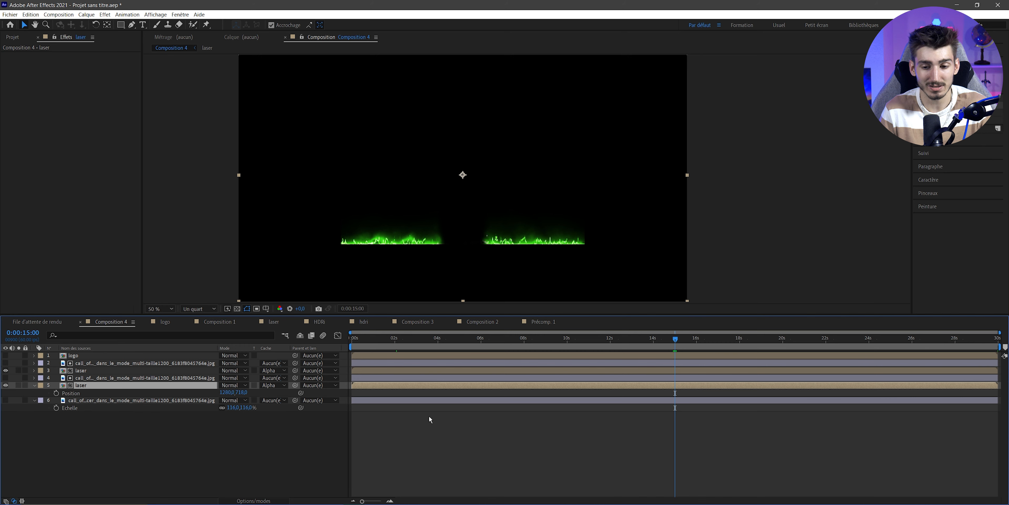
key(ctrl+shift+d)
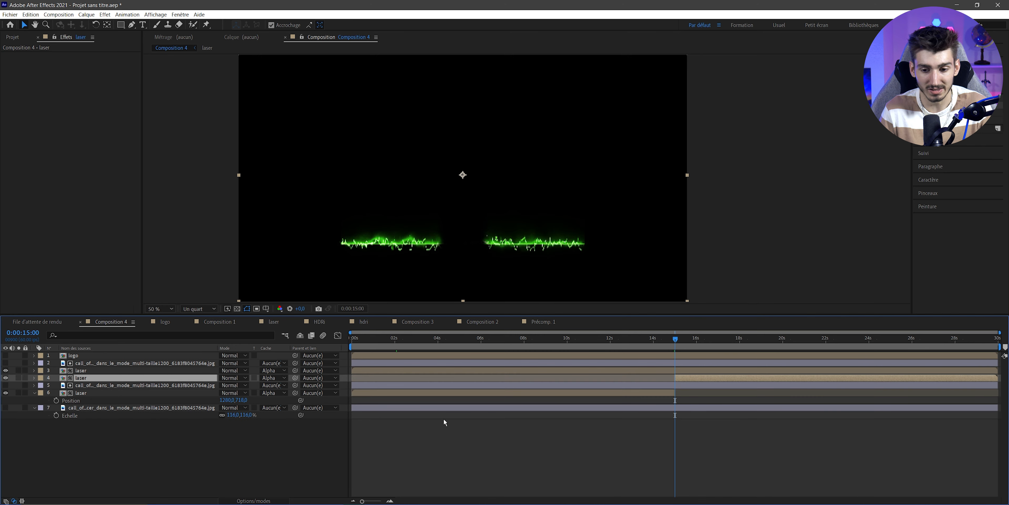
Delete the second half of the lower laser layer and split the upper laser layer at 0:00:15:00.
key(Delete)
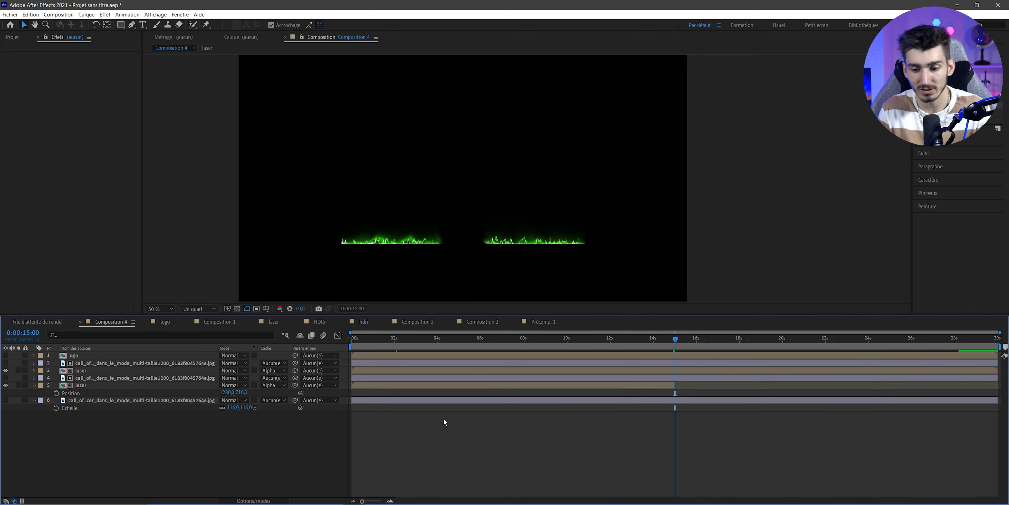
click(95, 373)
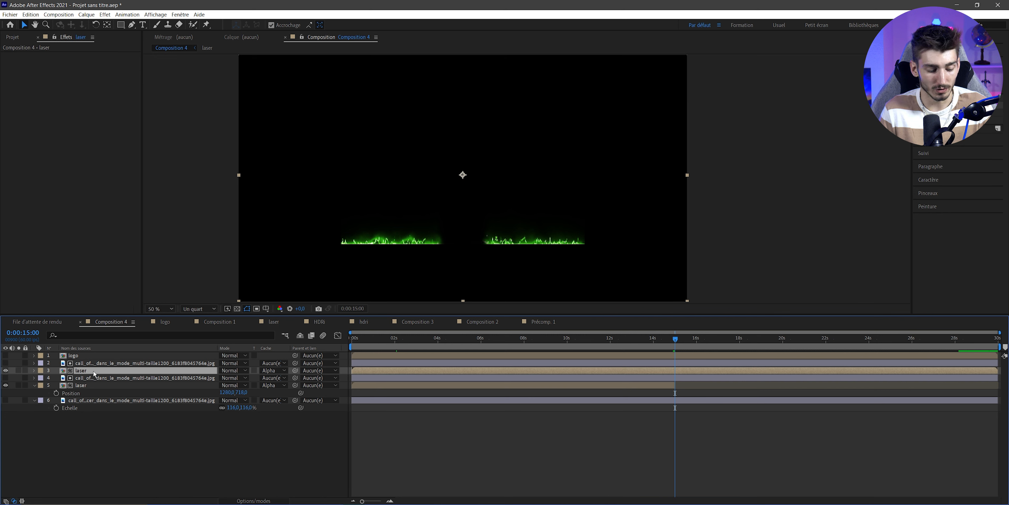
key(ctrl+shift+d)
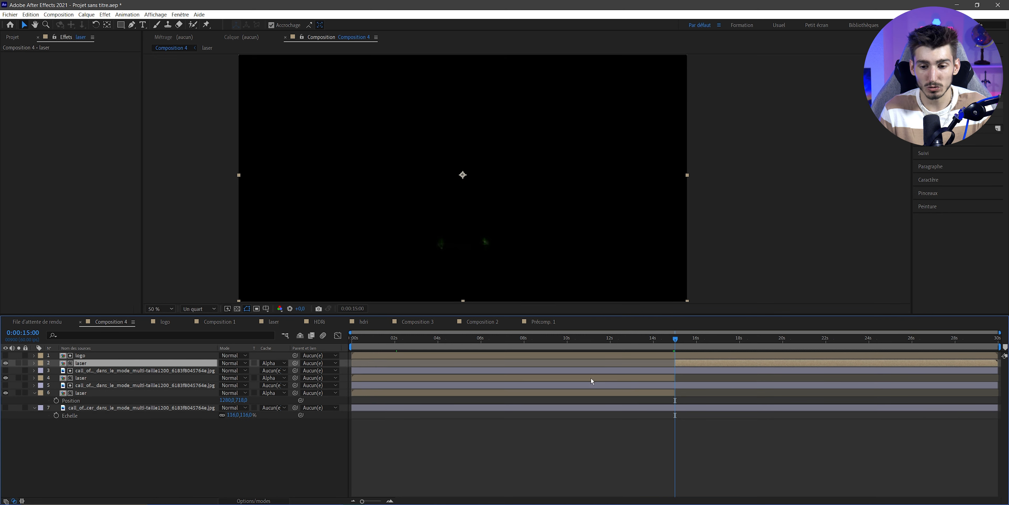
Delete the upper laser's first half and place its second half directly below the first photo matte, starting at 0:00:00:00.
click(584, 378)
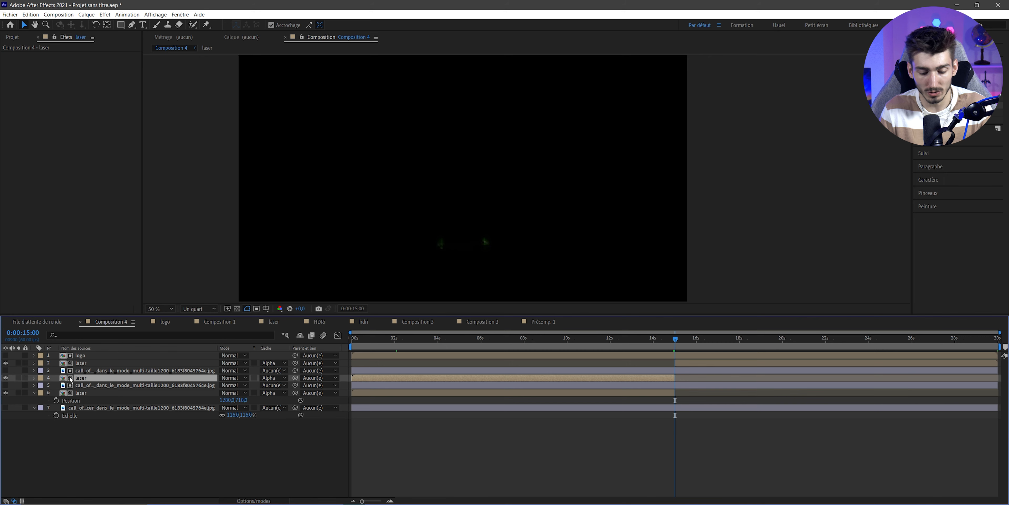
key(Delete)
drag(82, 362, 96, 378)
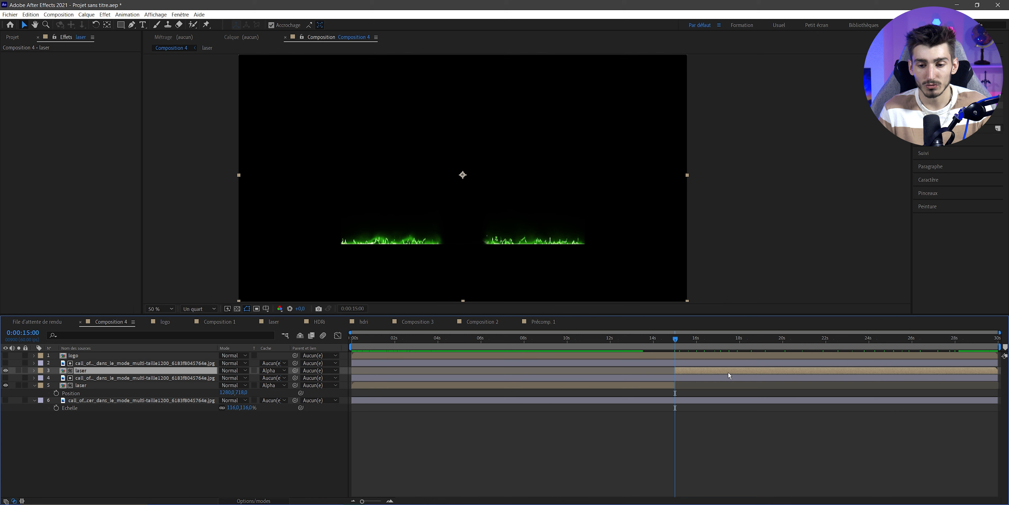
drag(729, 372, 406, 370)
Add an opacity keyframe at 0:00:00:00 to both laser layers.
key(Home)
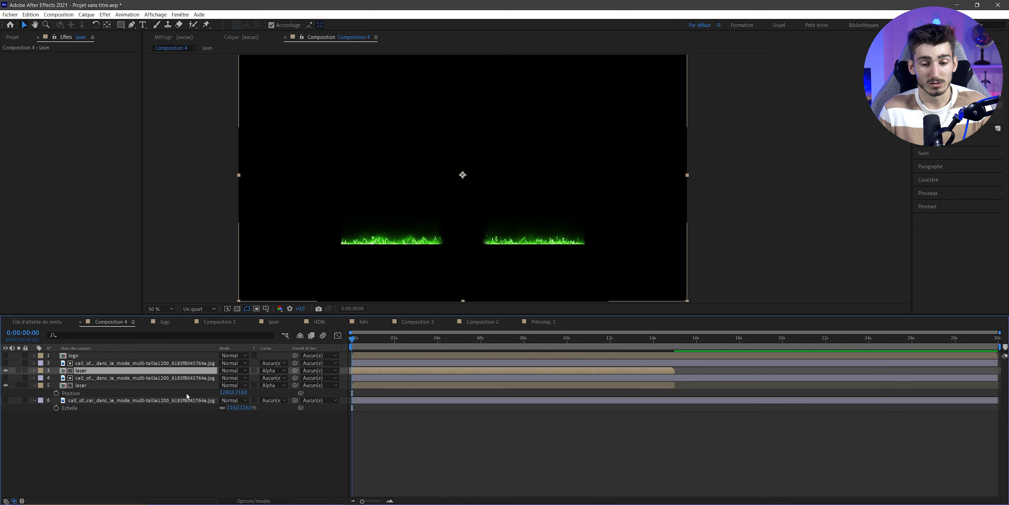
ctrl+click(84, 386)
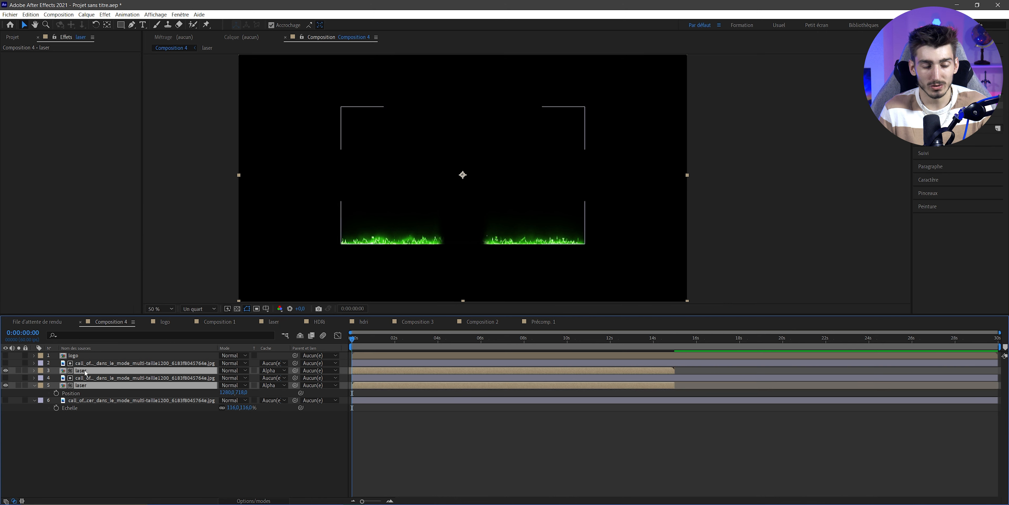
key(t)
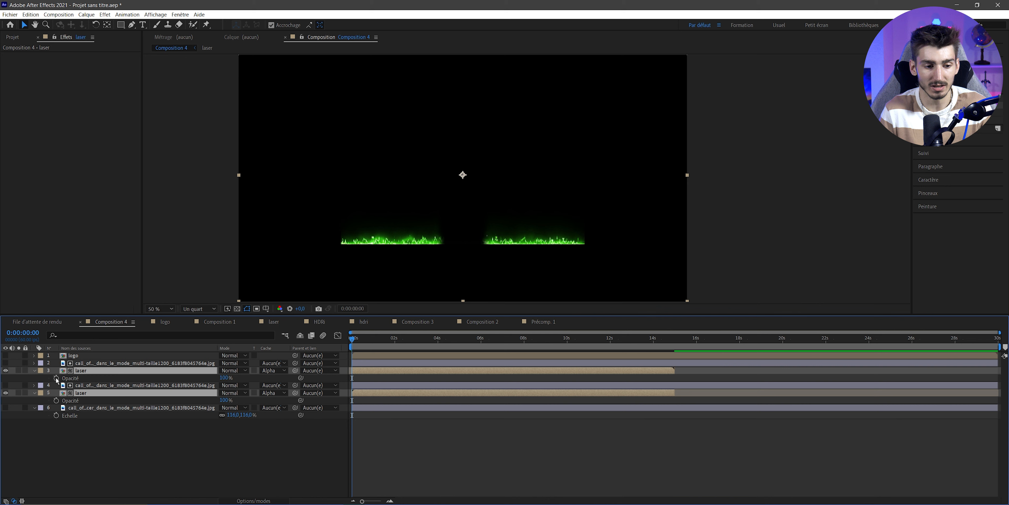
key(alt+shift+t)
Add an opacity keyframe at 0:00:15:00 to both laser layers.
key(o)
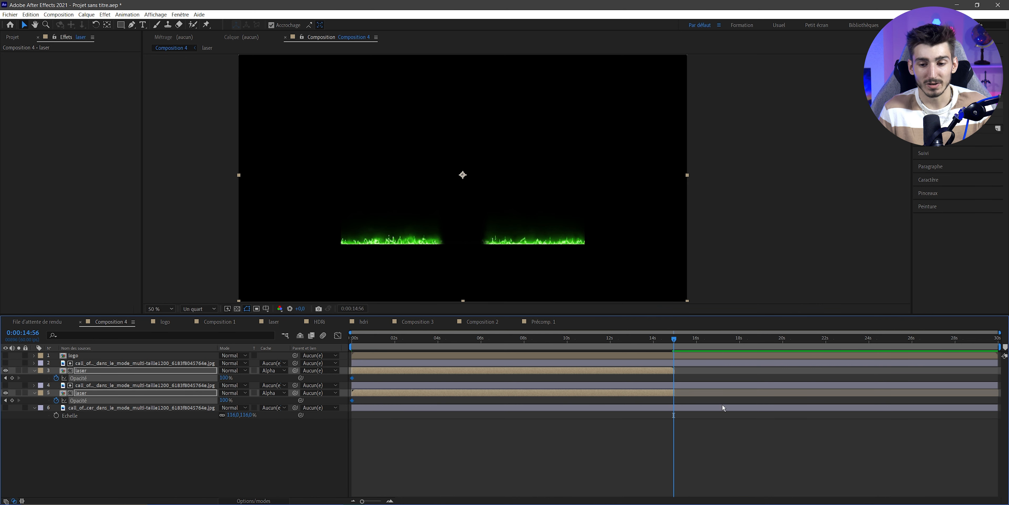
key(;)
key(Page_Down)
key(Page_Down)
key(Page_Down)
key(Page_Down)
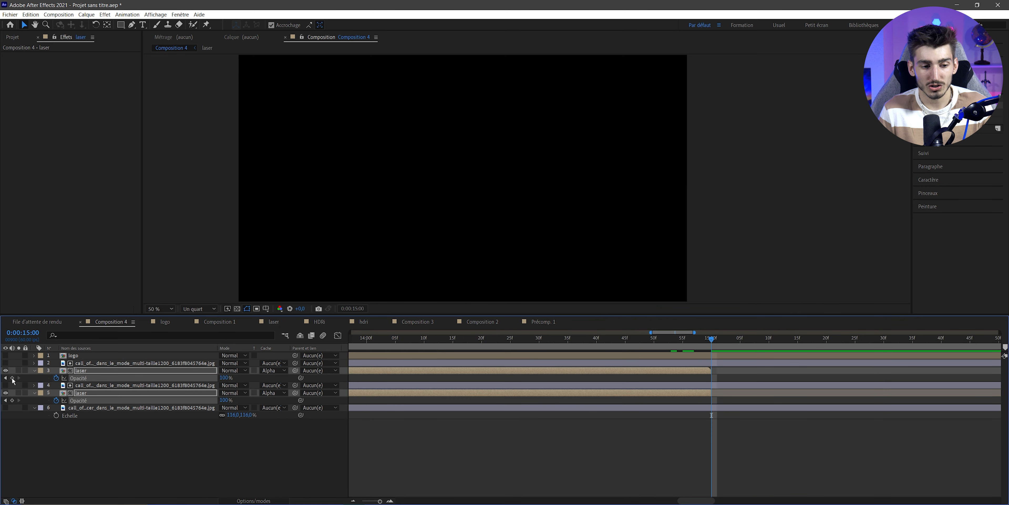
click(12, 378)
click(463, 484)
key(;)
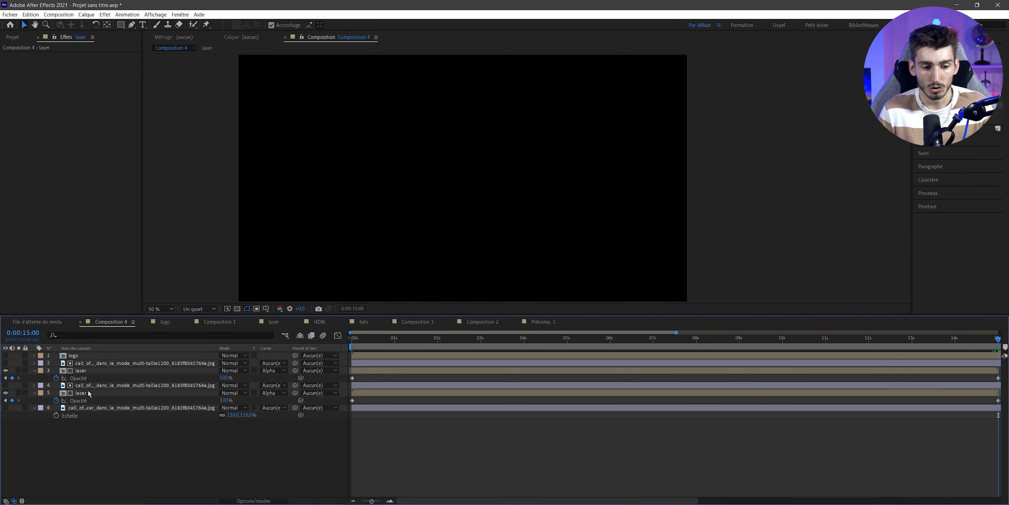
Set the lower laser layer's opacity to 0% at 0:00:00:00.
click(134, 391)
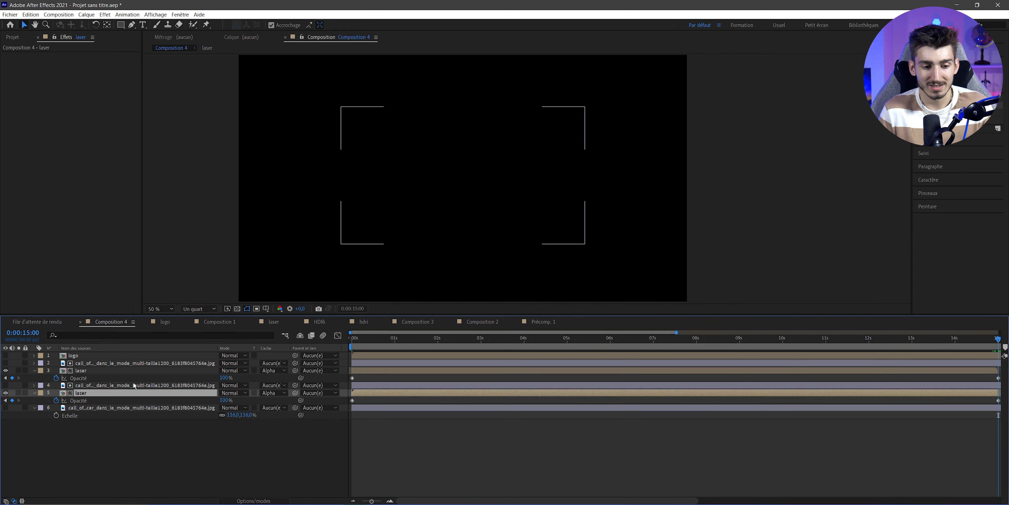
key(Home)
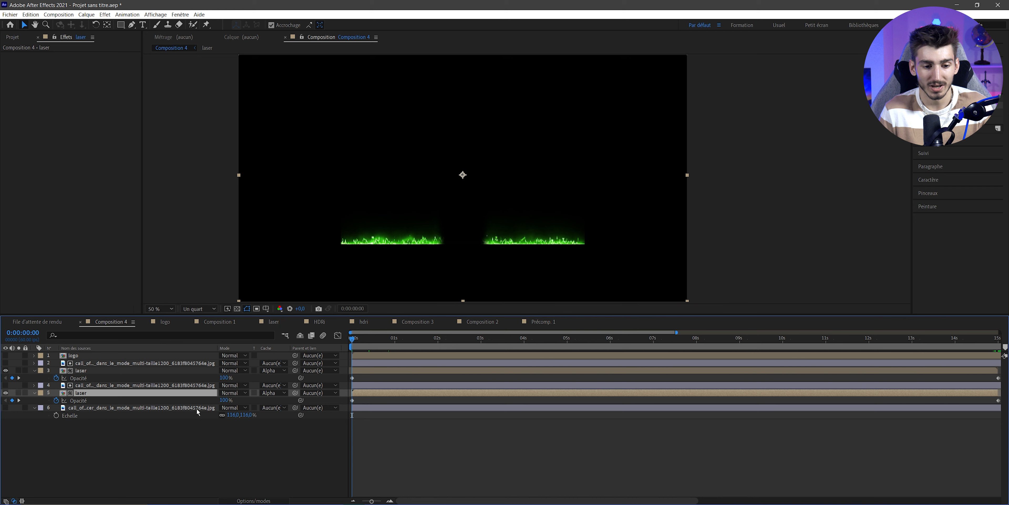
click(222, 400)
text(0)
key(Return)
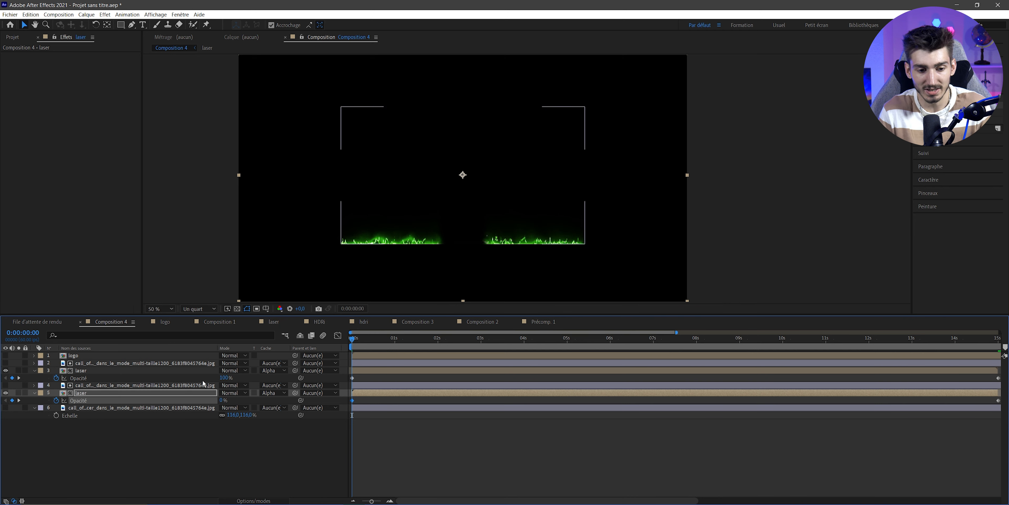
click(529, 470)
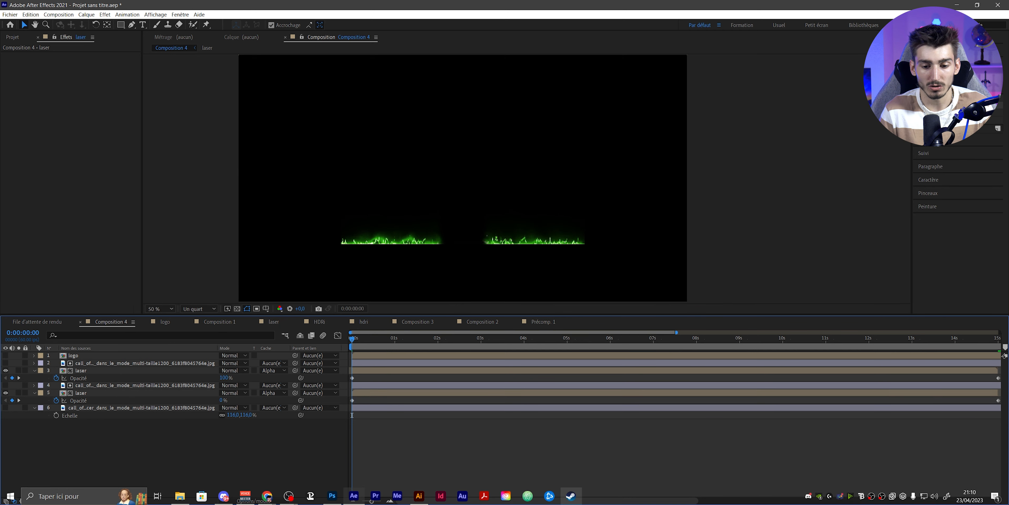
Set the upper laser layer's opacity to 0% at its 0:00:15:00 keyframe.
key(End)
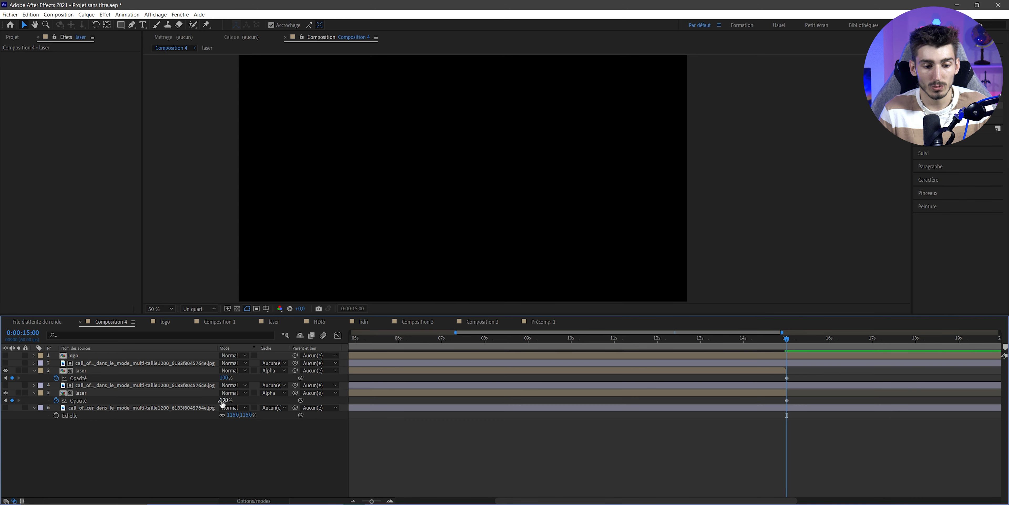
click(223, 378)
text(0)
key(Return)
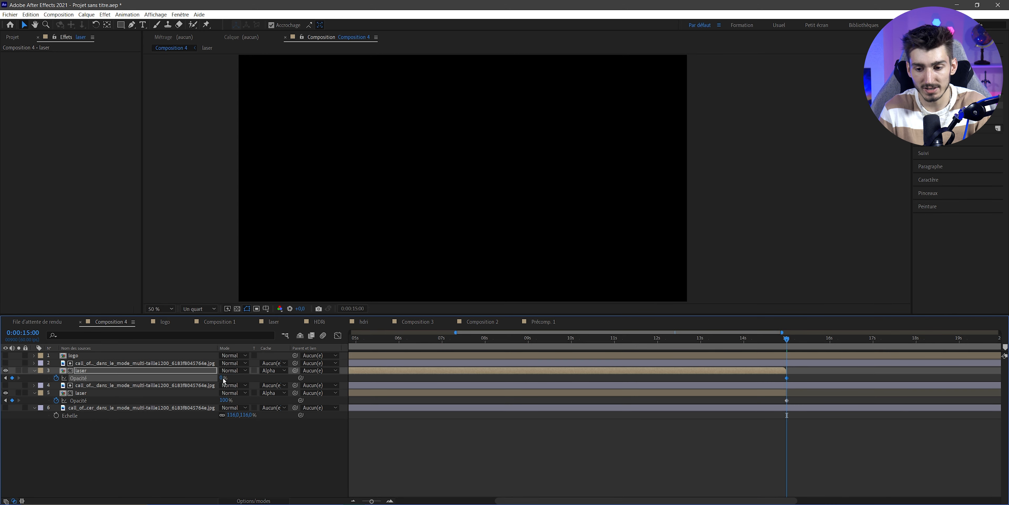
Preview the crossfade between the two laser layers over the first 15 seconds, checking the start, middle and loop point.
key(space)
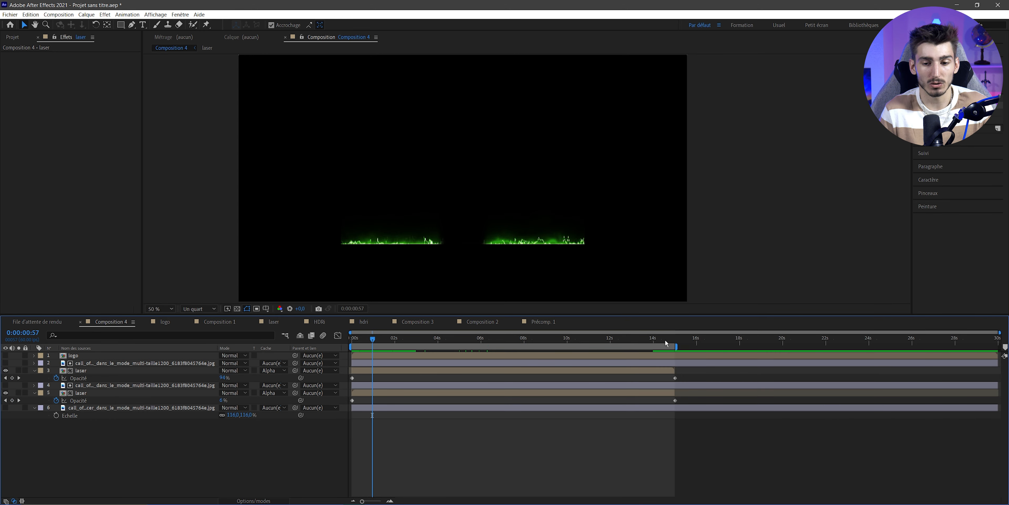
drag(383, 347, 543, 348)
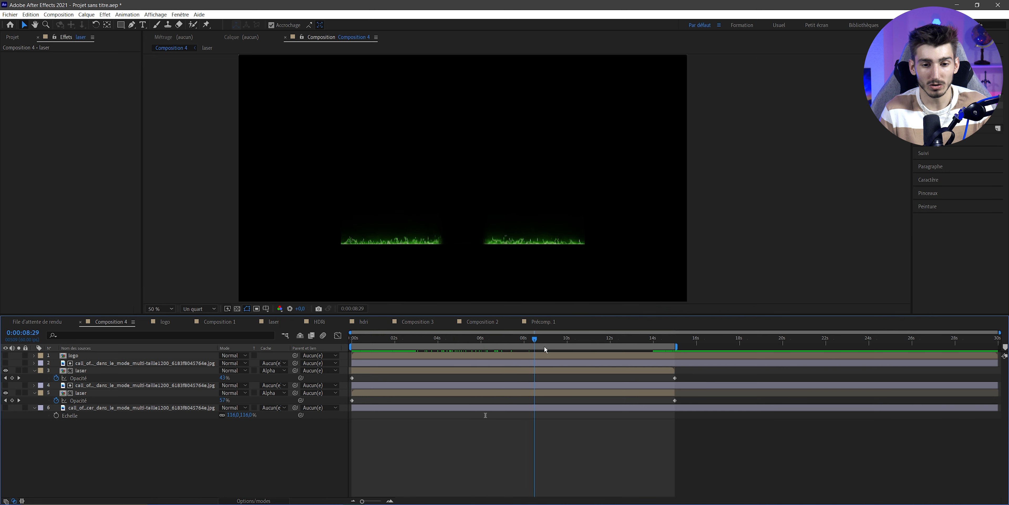
click(667, 337)
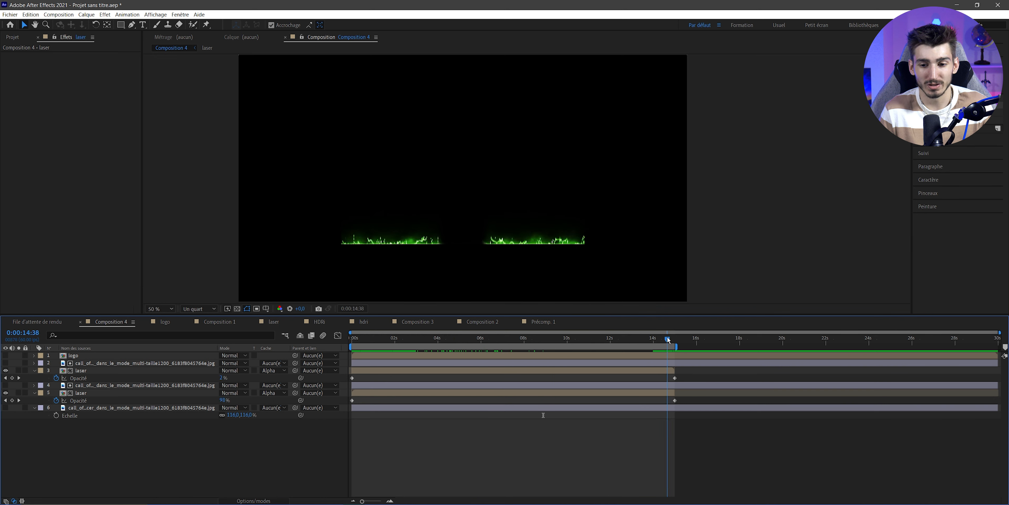
click(654, 340)
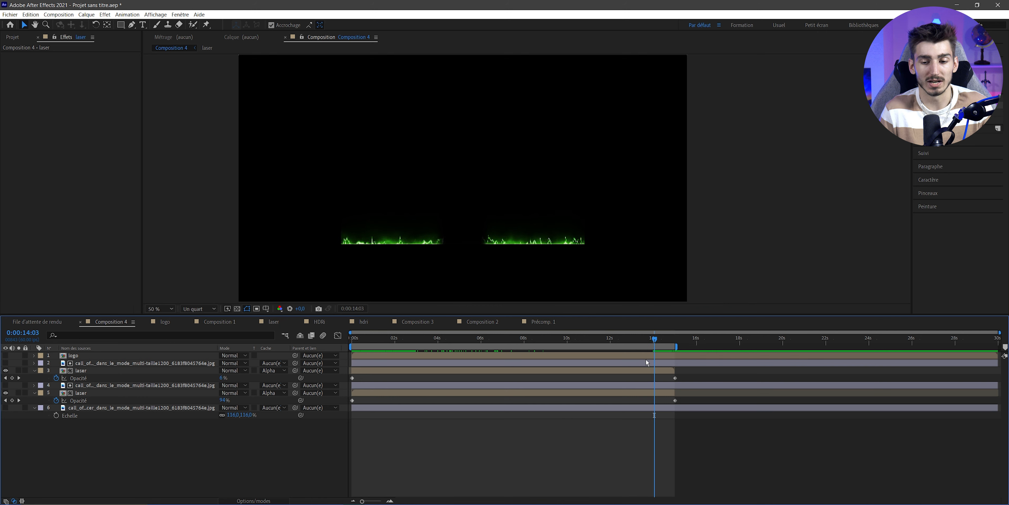
key(space)
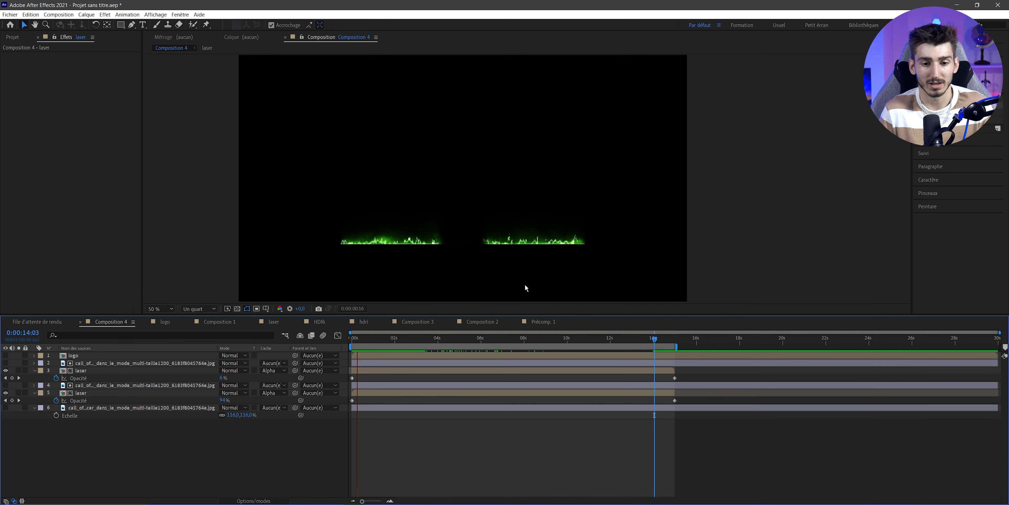
key(space)
Precompose both laser layers and their photo mattes into a new composition named "laser final".
click(80, 399)
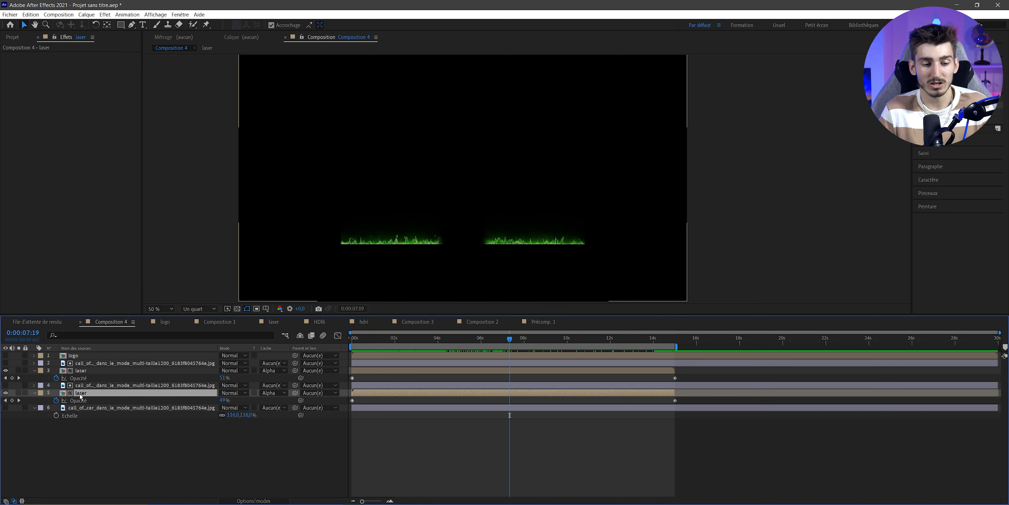
key(ctrl+shift+Up)
key(ctrl+shift+Up)
key(ctrl+shift+Up)
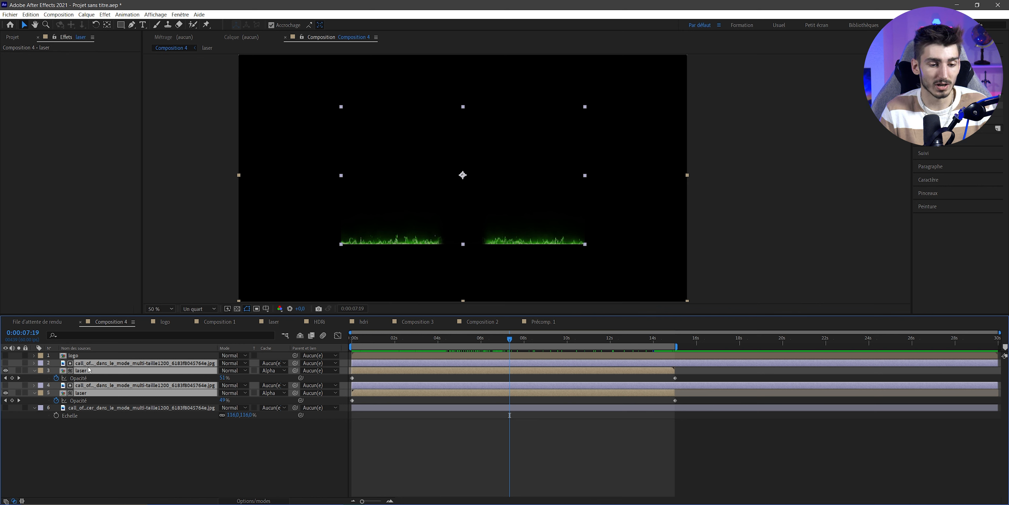
right_click(109, 370)
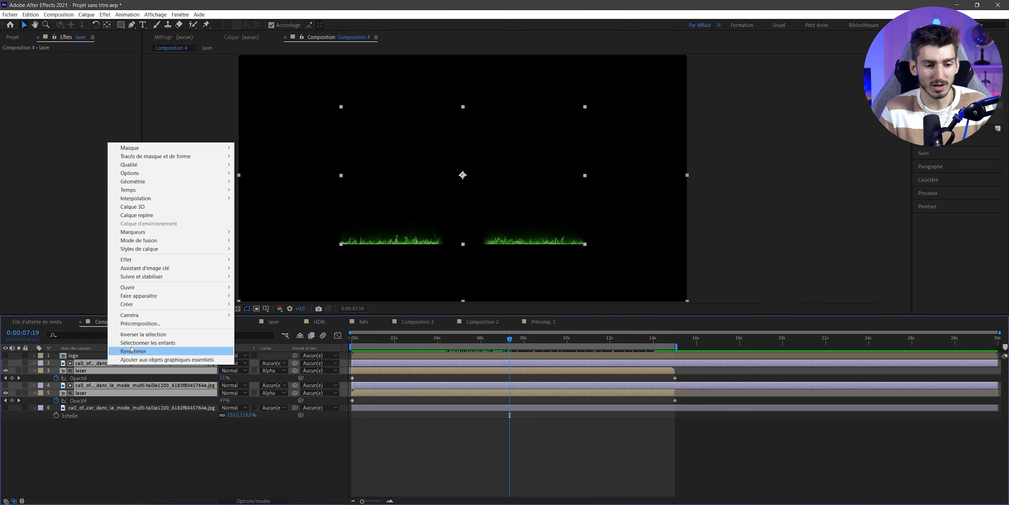
click(134, 325)
text(l)
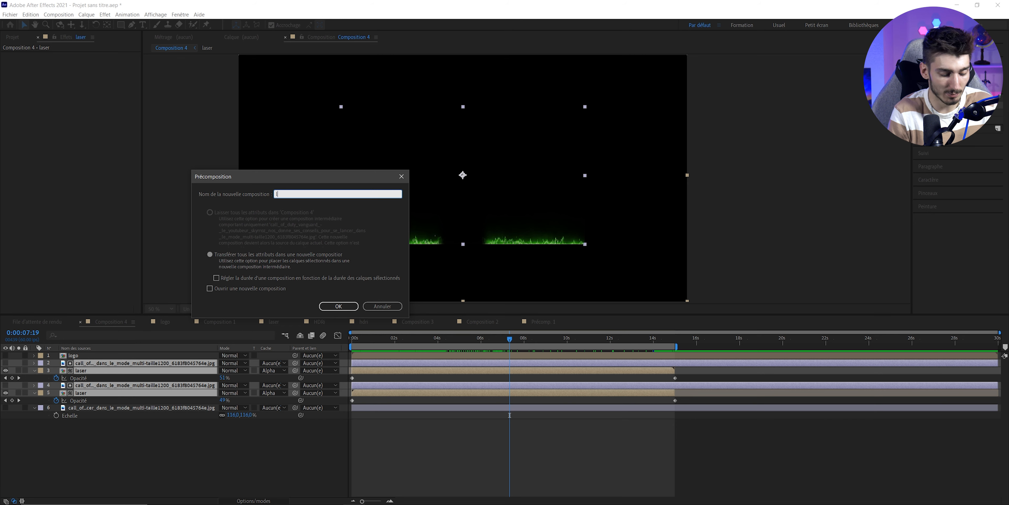
text(aser final)
key(Return)
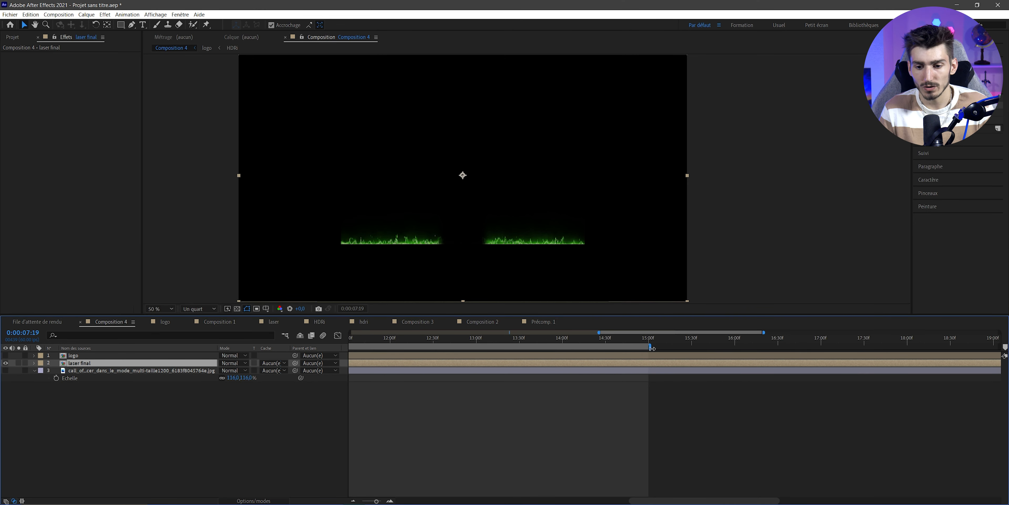
Trim the laser final layer so it ends at 0:00:15:00.
click(649, 338)
key(semicolon)
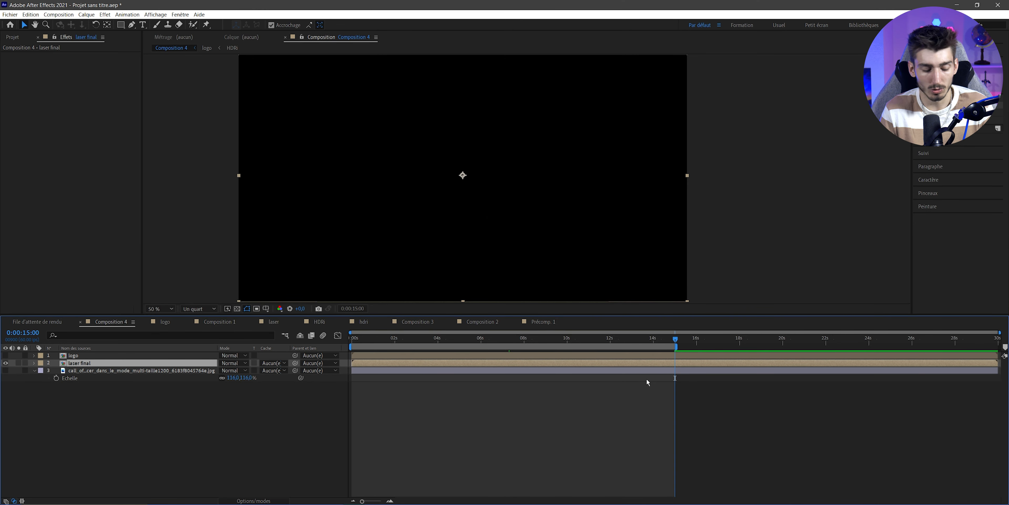
click(647, 378)
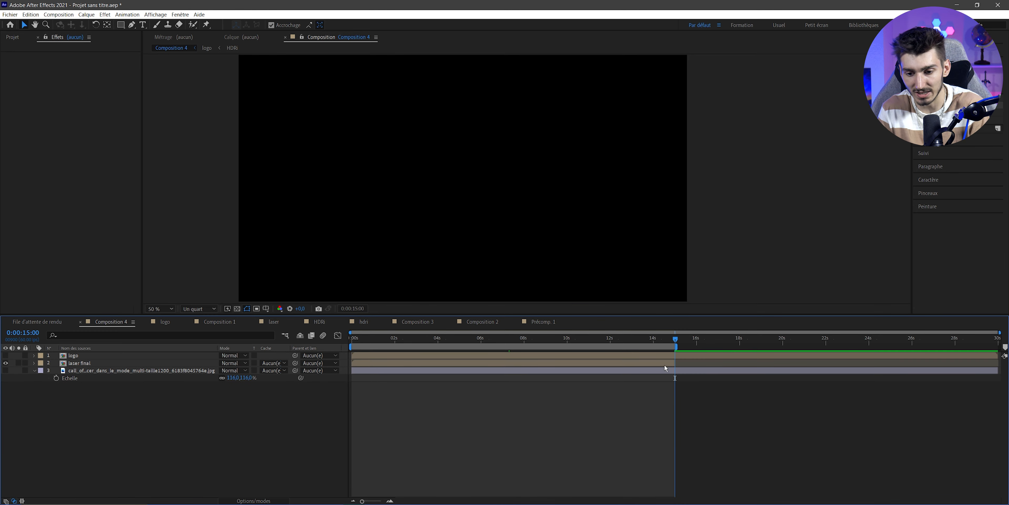
Duplicate the laser final layer, start the copy at 0:00:15:00 where the original ends, and preview the junction.
click(651, 364)
key(ctrl+d)
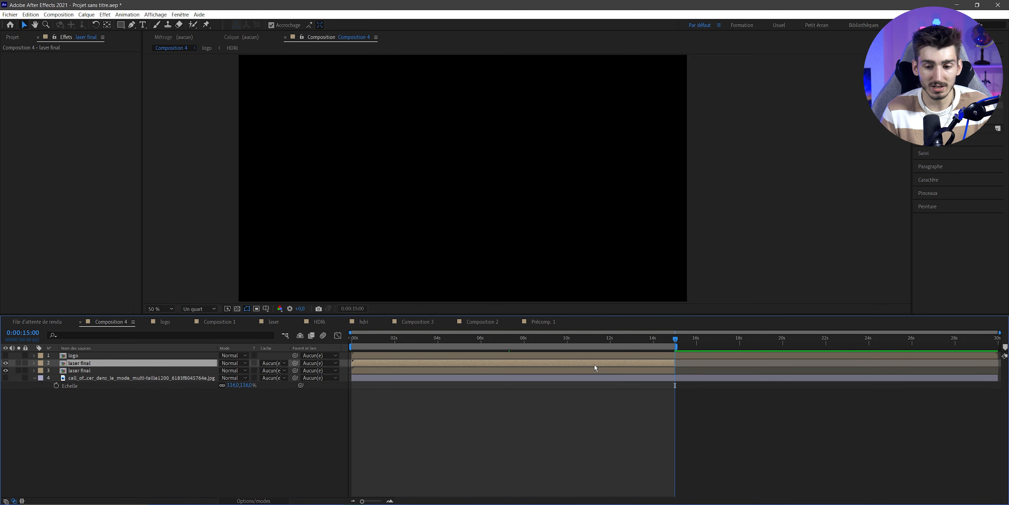
drag(502, 364, 811, 360)
key(equal)
key(equal)
drag(625, 368, 616, 363)
key(minus)
key(minus)
key(space)
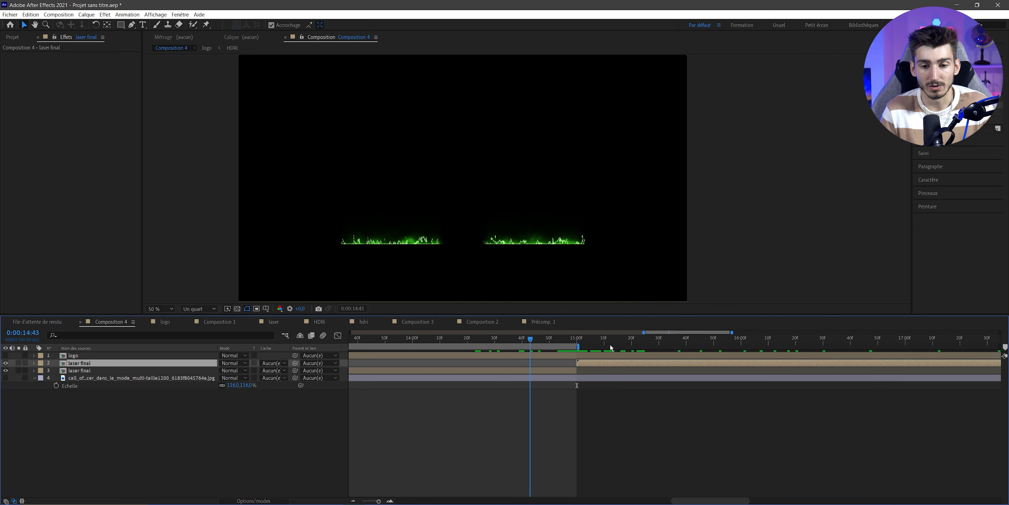
key(semicolon)
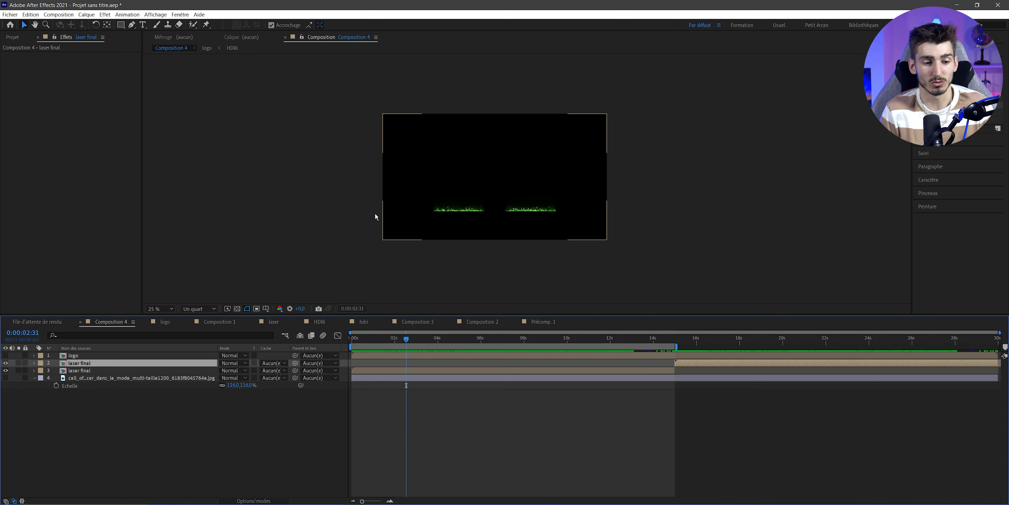
Make the logo layer visible again and check the composite with the photo layer temporarily shown.
click(6, 355)
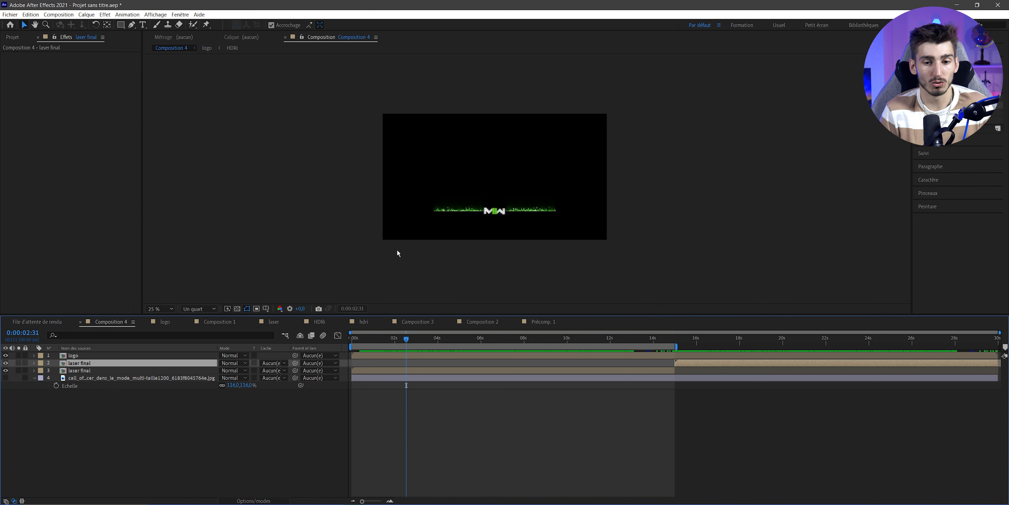
key(period)
key(period)
click(5, 377)
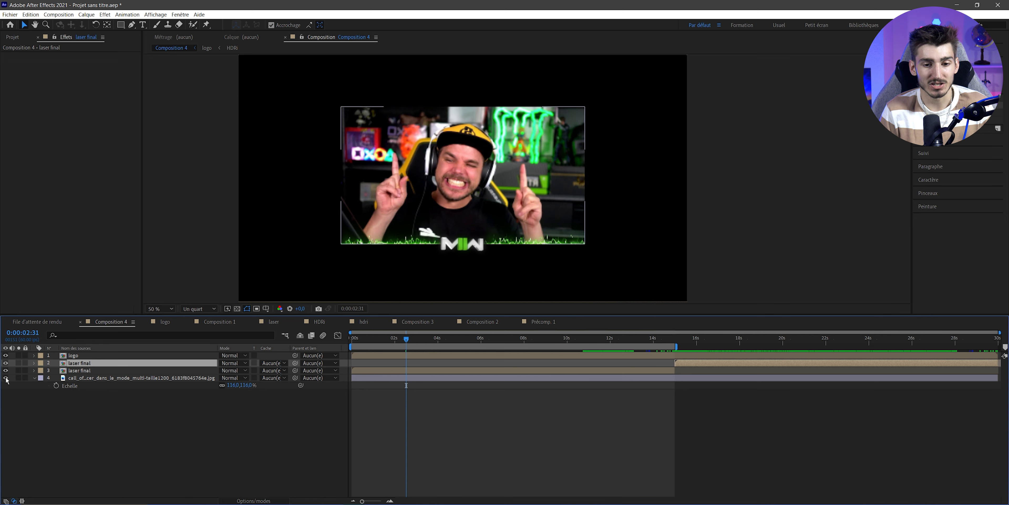
click(6, 378)
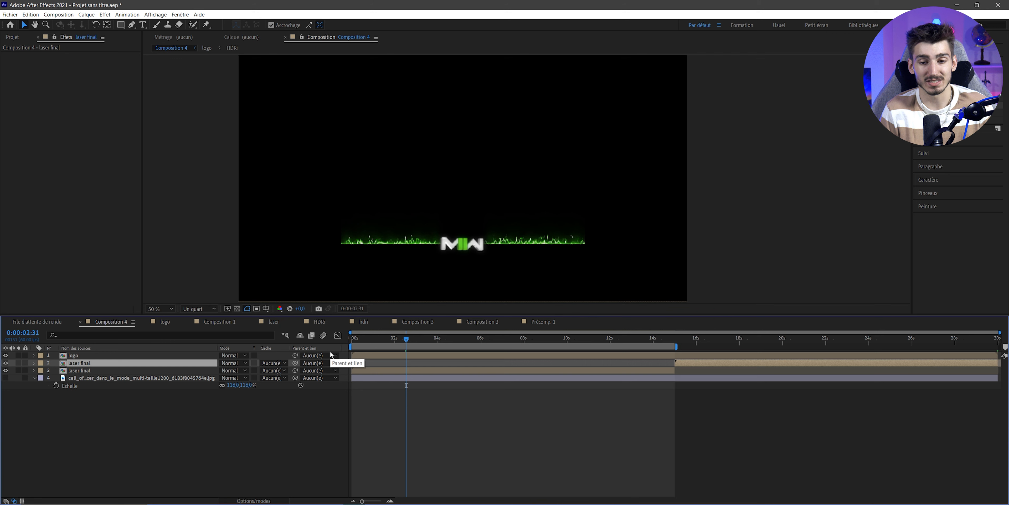
Inspect the green laser up close, from the logo's edge to its far right end.
scroll(586, 252, up, 4)
key(h)
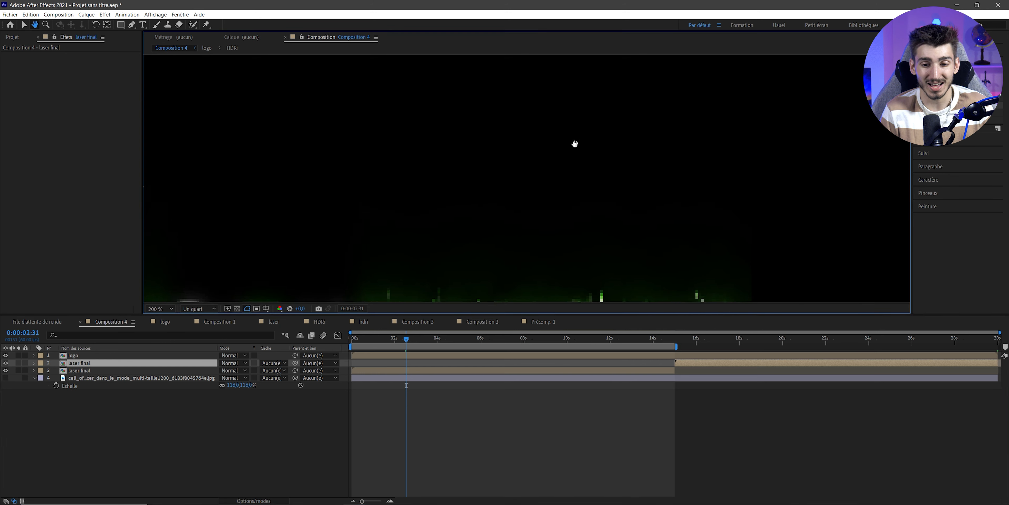
drag(575, 144, 550, 77)
drag(659, 194, 643, 180)
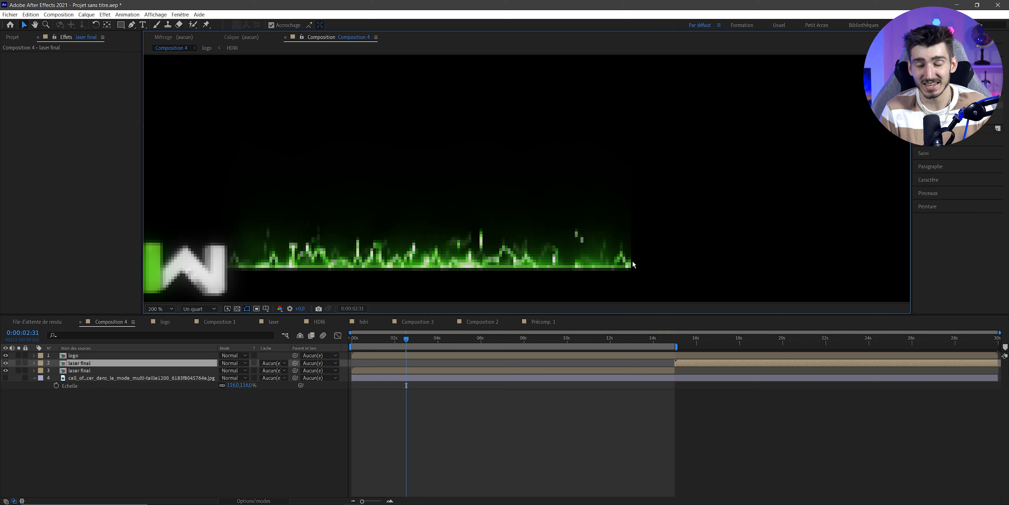
scroll(561, 227, down, 4)
scroll(475, 222, up, 2)
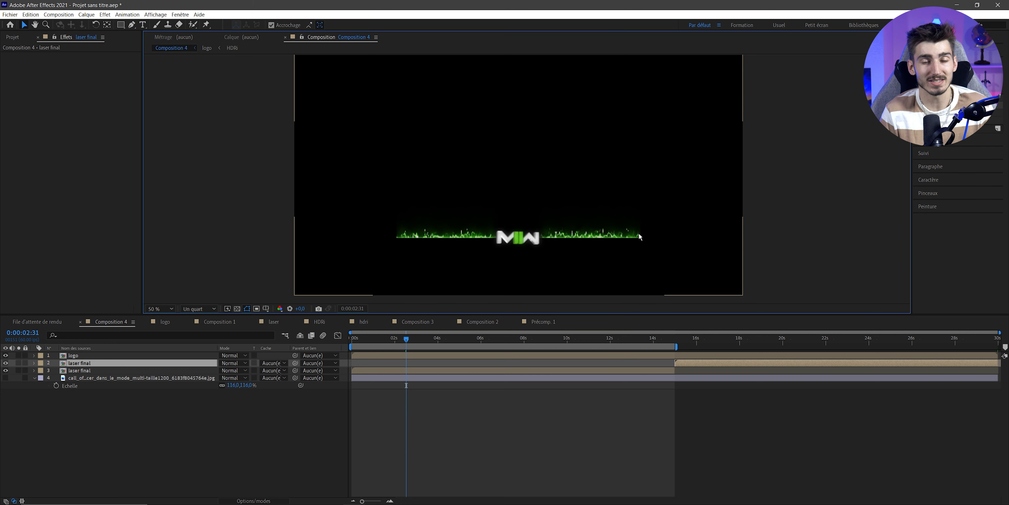
Return to the first frame and add Composition 4 to the render queue.
key(Home)
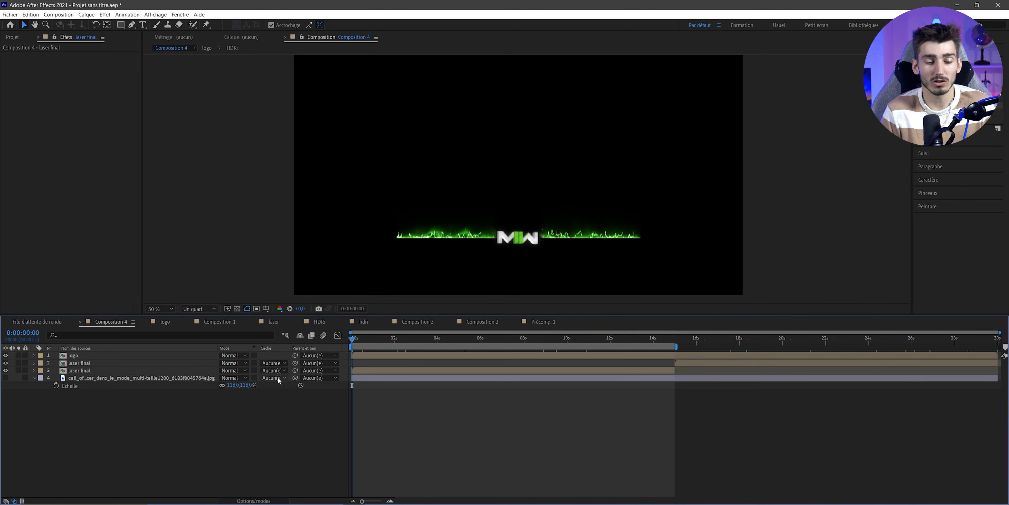
scroll(527, 180, down, 2)
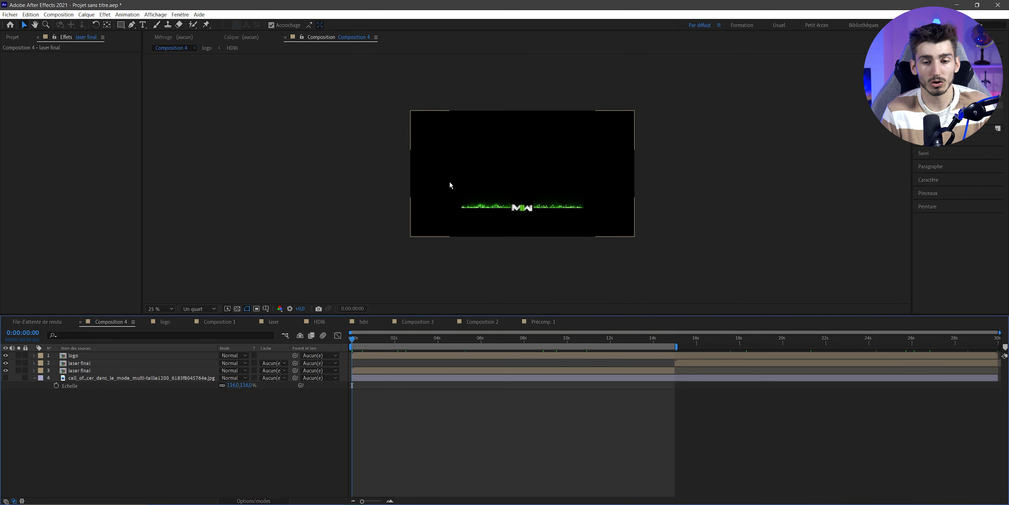
scroll(517, 195, up, 2)
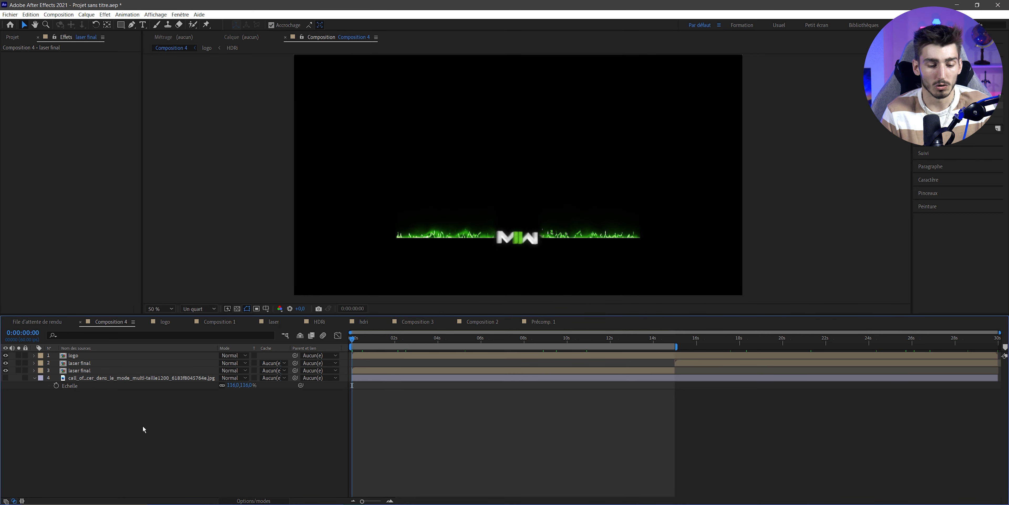
key(ctrl+m)
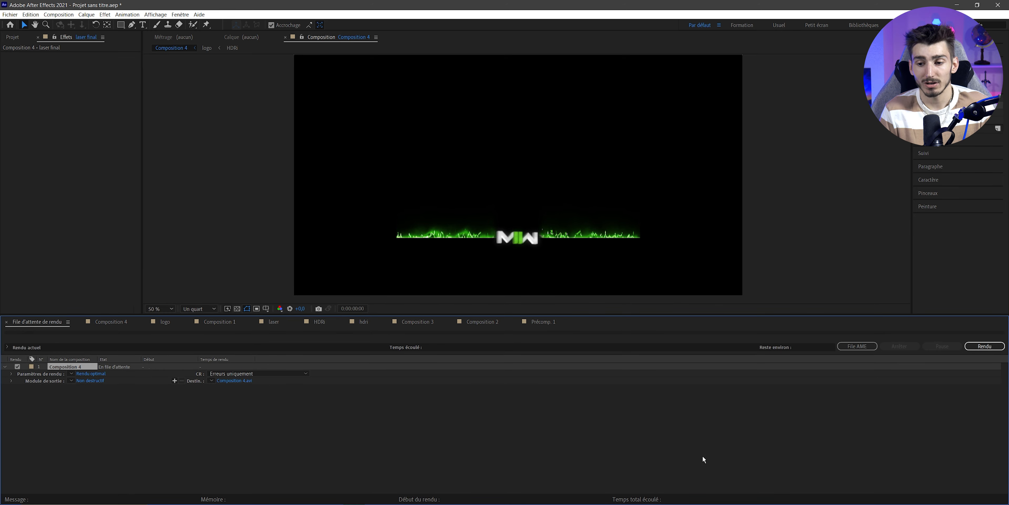